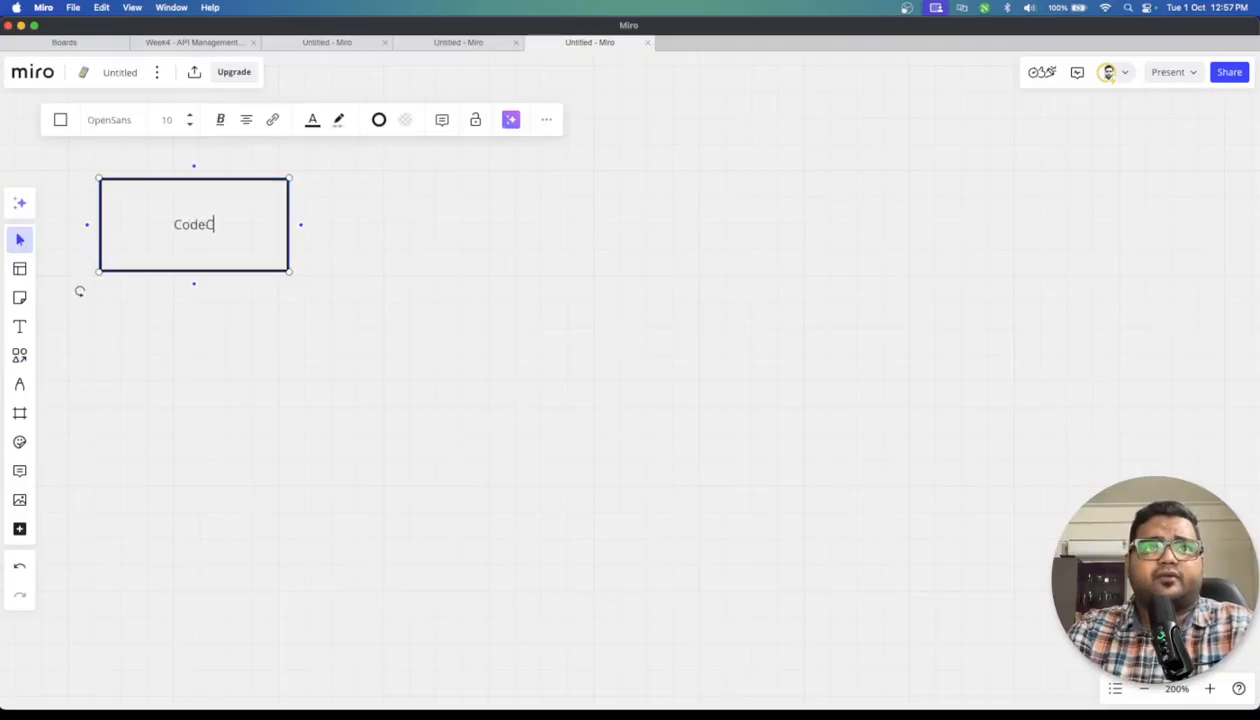
Complete the rectangle's label as "CodeCommit Repo"
{"action": "key", "text": "BackSpace"}
{"action": "key", "text": "BackSpace"}
{"action": "type", "text": "it Reop"}
{"action": "key", "text": "BackSpace"}
{"action": "key", "text": "BackSpace"}
{"action": "type", "text": "po"}
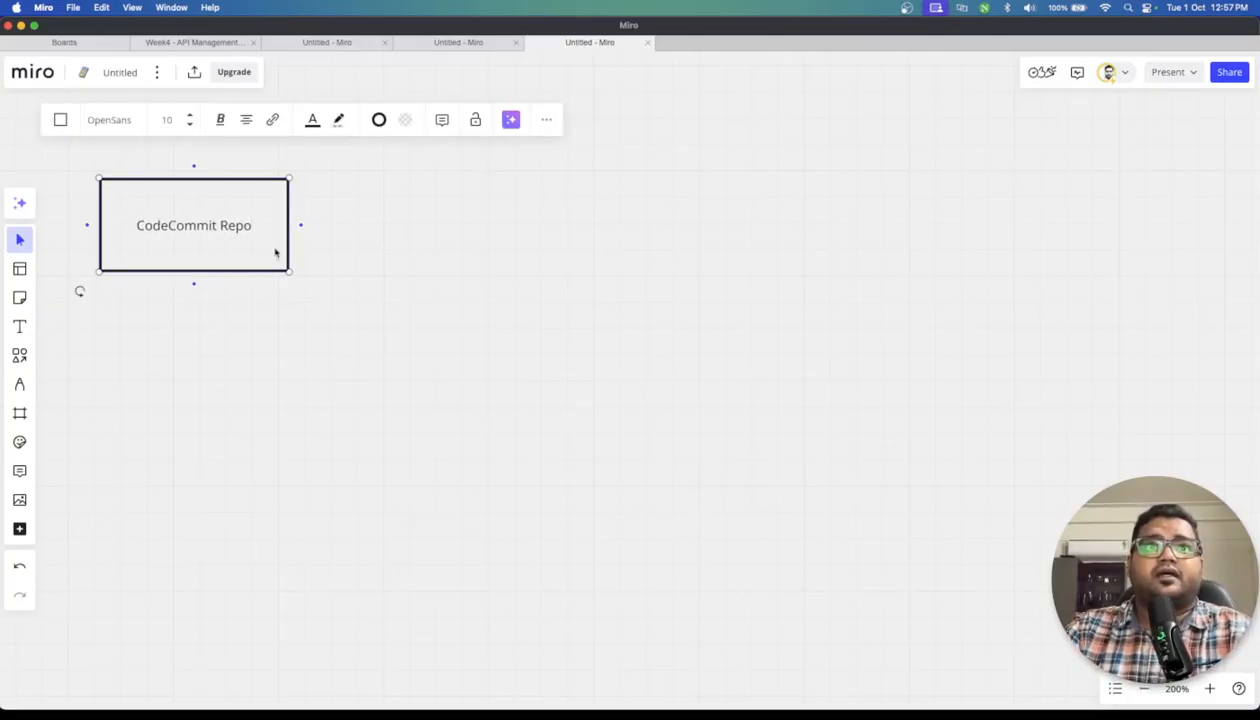
Add a rectangle connected by an arrow from the CodeCommit Repo box and label it "CodeDeploy" with "in ec2" on a second line
{"action": "mouse_move", "coordinate": [301, 225]}
{"action": "left_mouse_down"}
{"action": "mouse_move", "coordinate": [366, 278]}
{"action": "mouse_move", "coordinate": [368, 265]}
{"action": "left_mouse_up"}
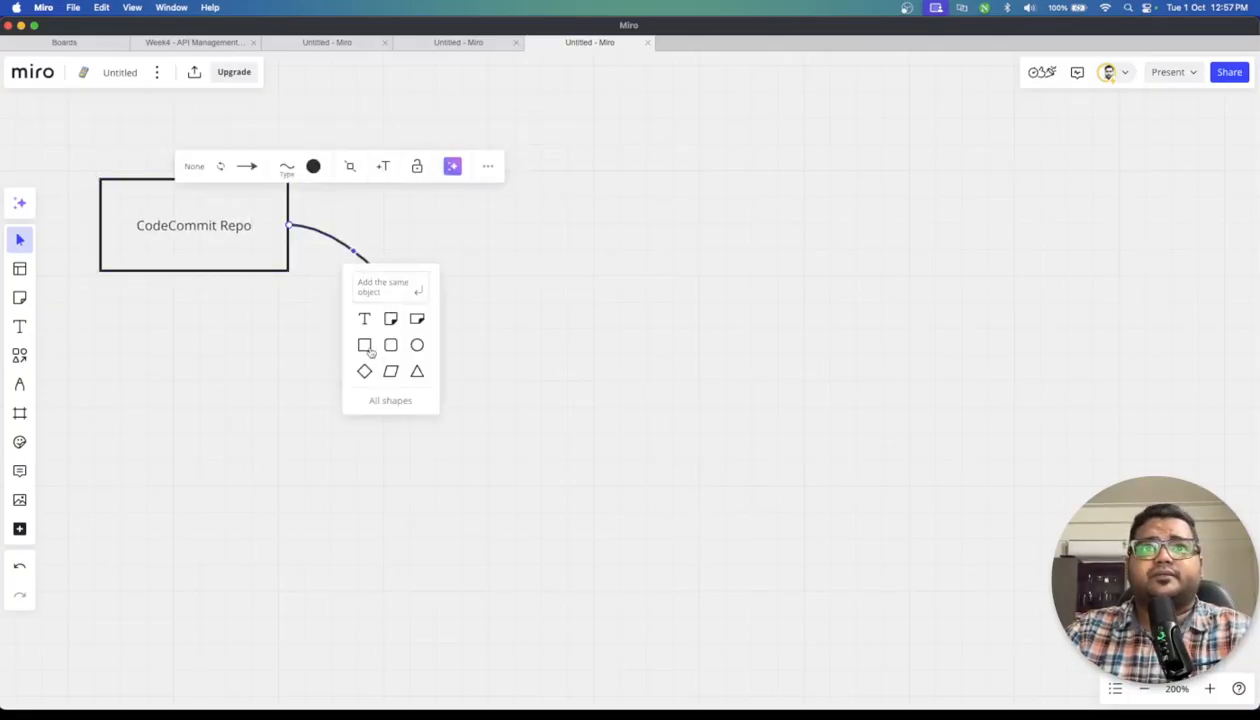
{"action": "left_click", "coordinate": [364, 345]}
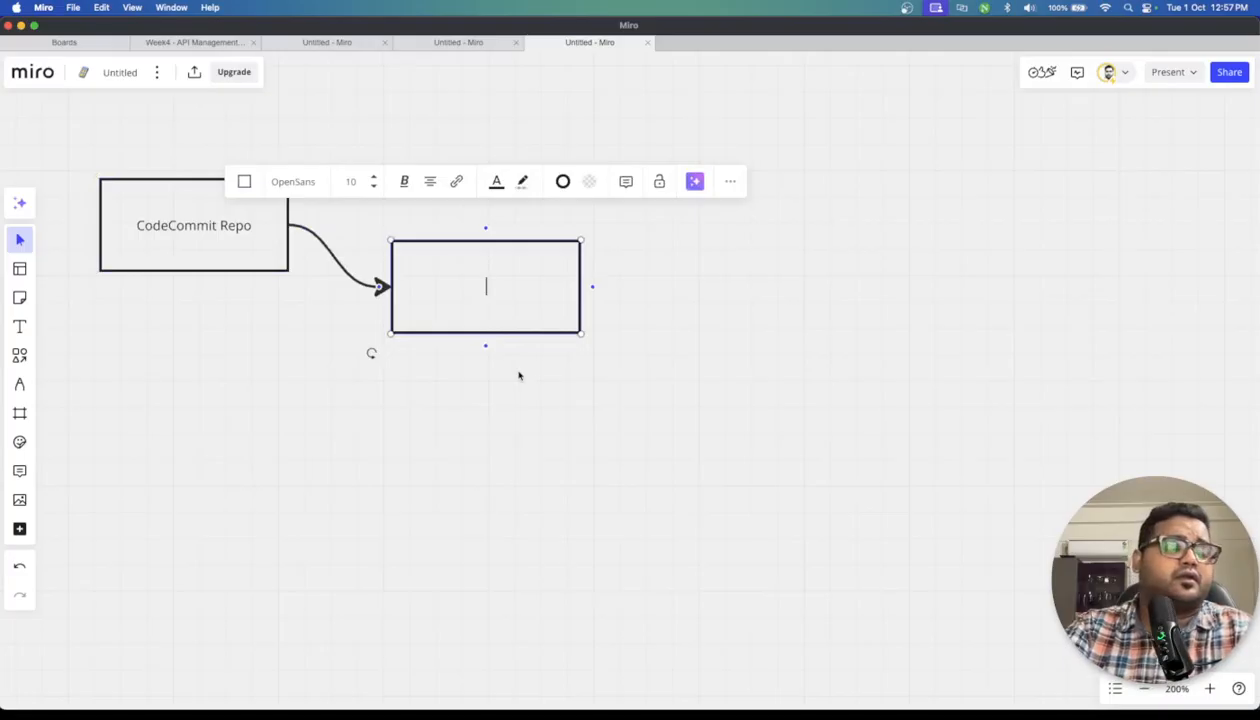
{"action": "type", "text": "Code"}
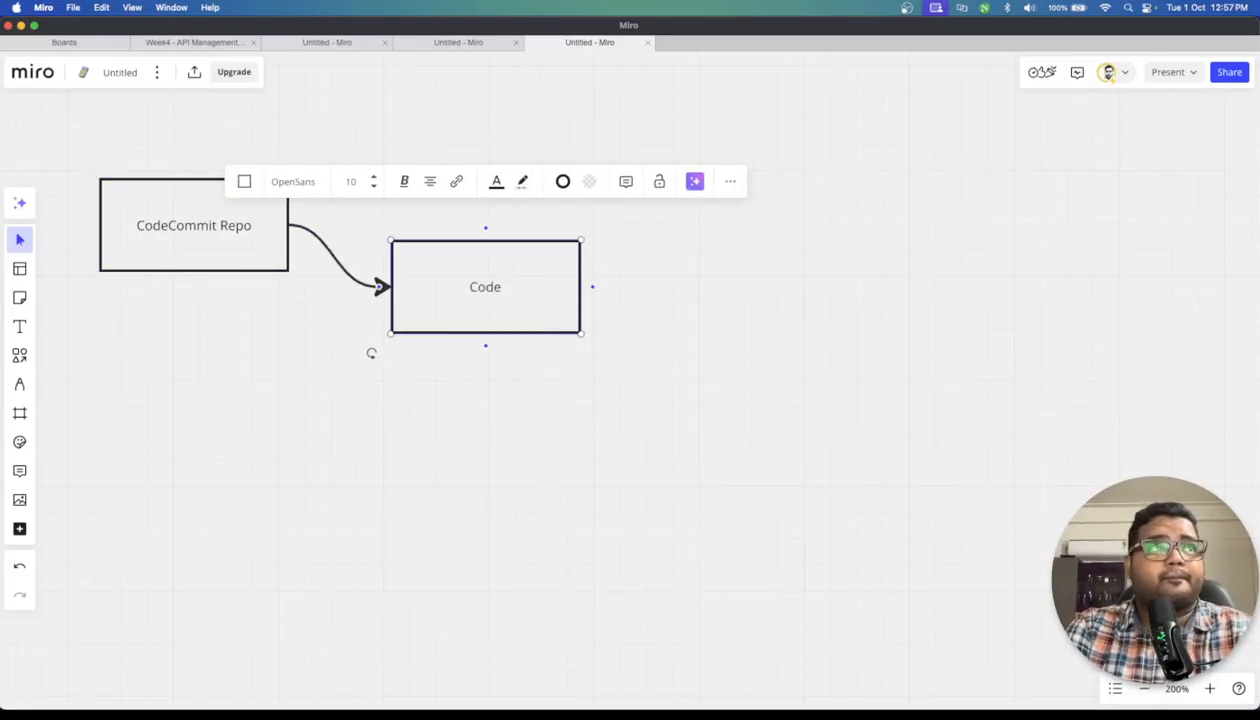
{"action": "type", "text": "Deploy"}
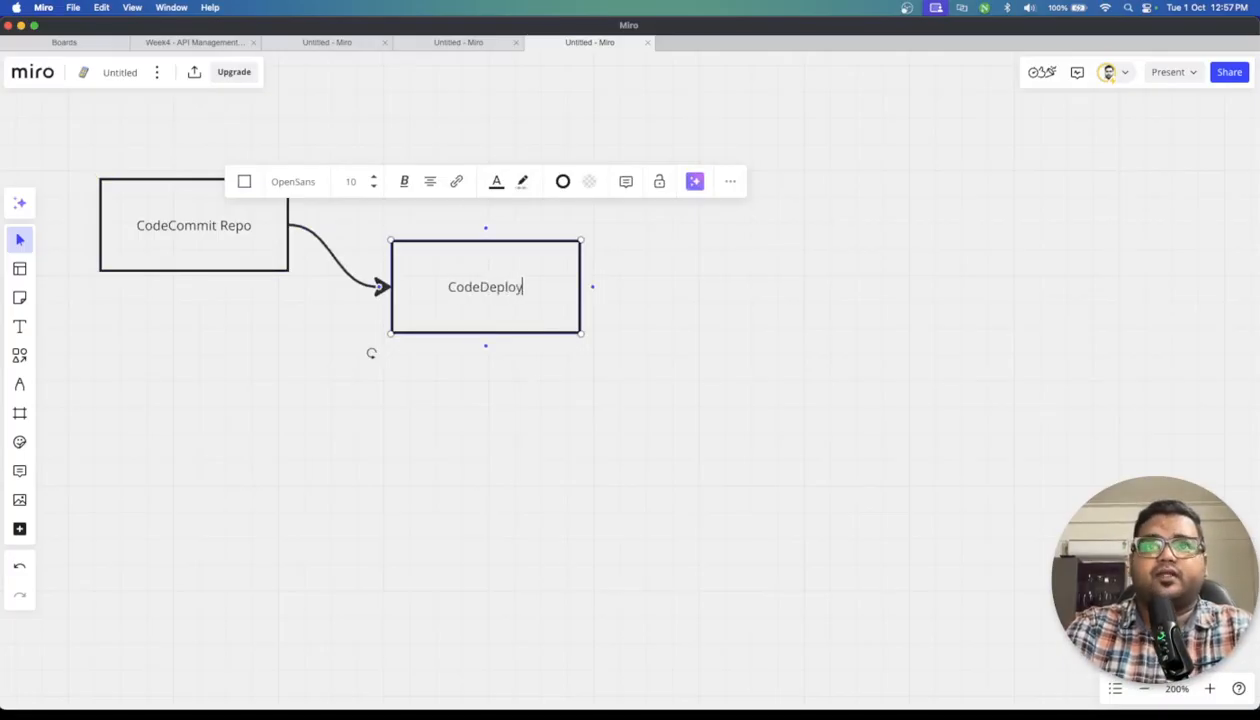
{"action": "key", "text": "Return"}
{"action": "type", "text": "in ec2"}
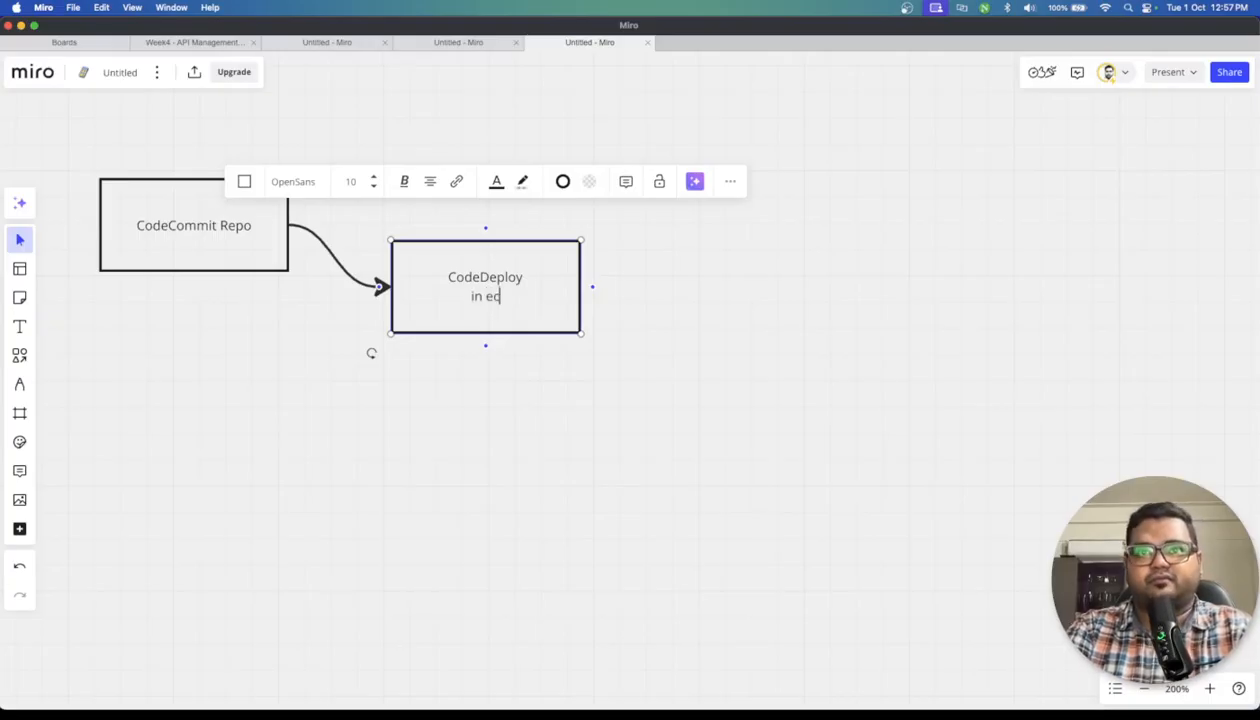
{"action": "left_click", "coordinate": [626, 302]}
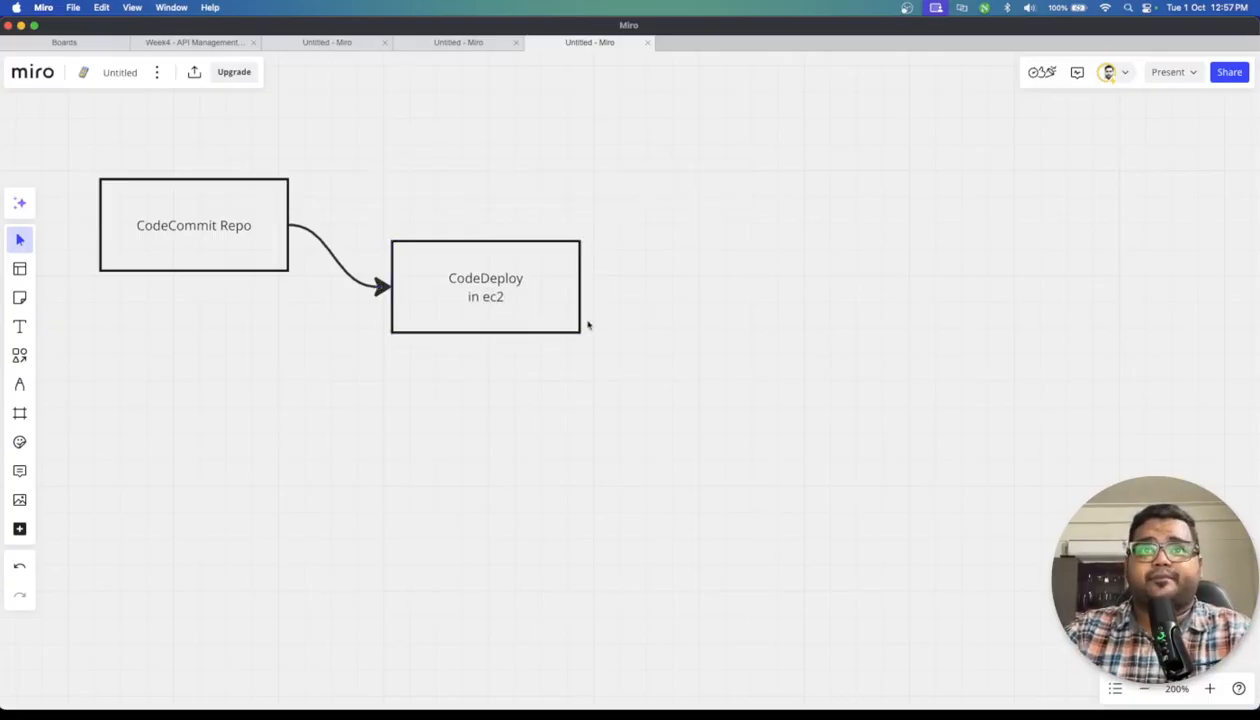
Reposition the CodeCommit Repo and CodeDeploy boxes with more space between them and draw a large rectangle enclosing both
{"action": "left_click_drag", "start_coordinate": [542, 314], "coordinate": [618, 317]}
{"action": "left_click_drag", "start_coordinate": [700, 394], "coordinate": [212, 205]}
{"action": "left_click_drag", "start_coordinate": [226, 212], "coordinate": [320, 220]}
{"action": "left_click", "coordinate": [19, 355]}
{"action": "left_click", "coordinate": [62, 398]}
{"action": "left_click_drag", "start_coordinate": [159, 141], "coordinate": [829, 368]}
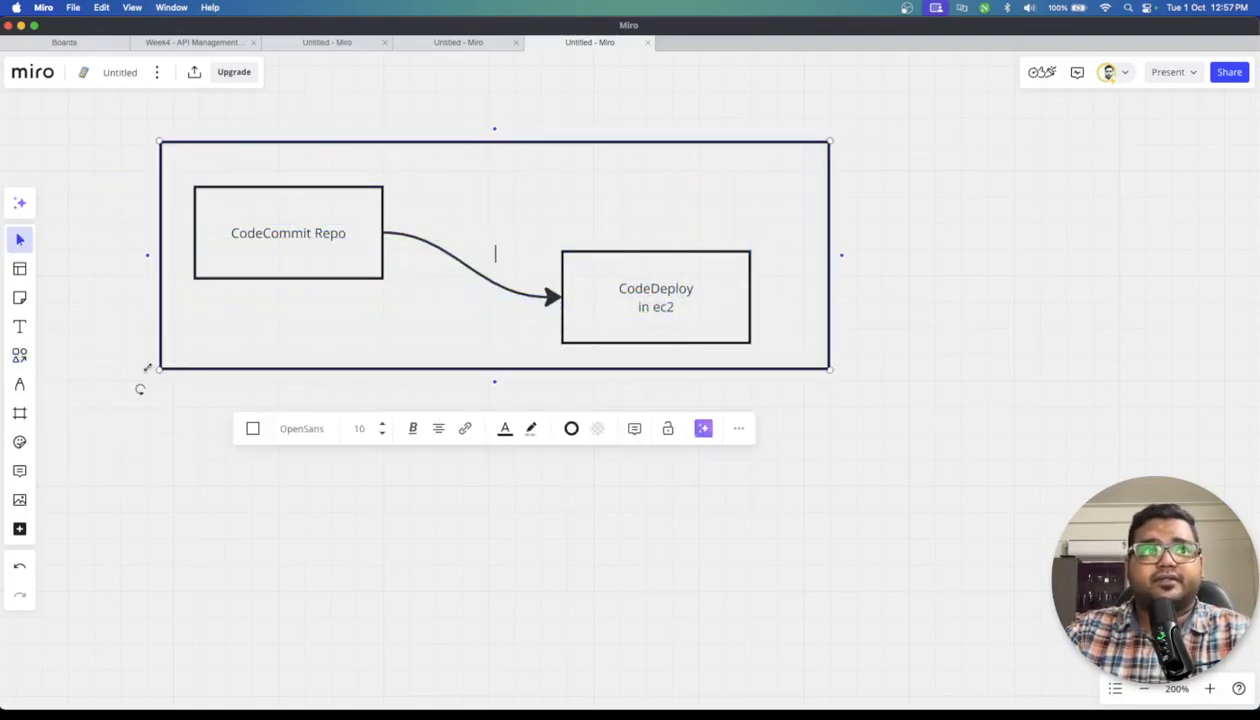
Add the text "CodePipeline" just below the large enclosing rectangle
{"action": "left_click", "coordinate": [19, 326]}
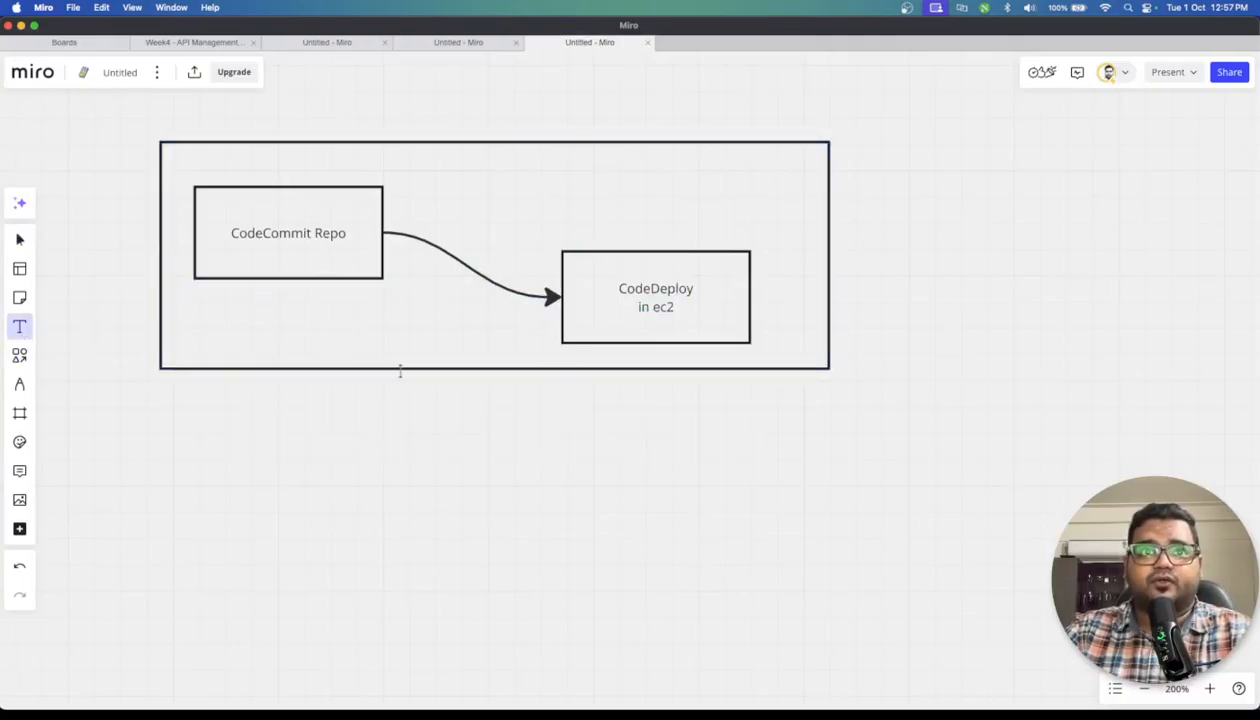
{"action": "left_click", "coordinate": [404, 394]}
{"action": "type", "text": "aw"}
{"action": "key", "text": "BackSpace"}
{"action": "key", "text": "BackSpace"}
{"action": "type", "text": "CodePipeline"}
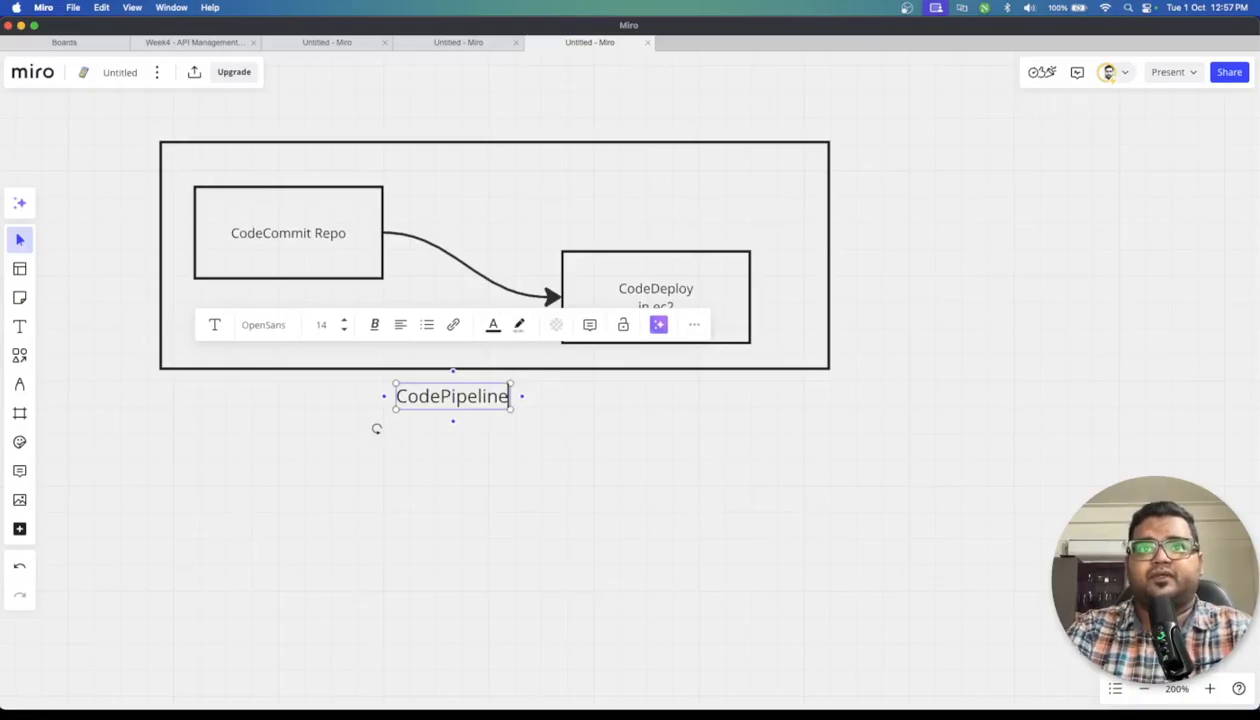
{"action": "left_click_drag", "start_coordinate": [667, 458], "coordinate": [645, 421]}
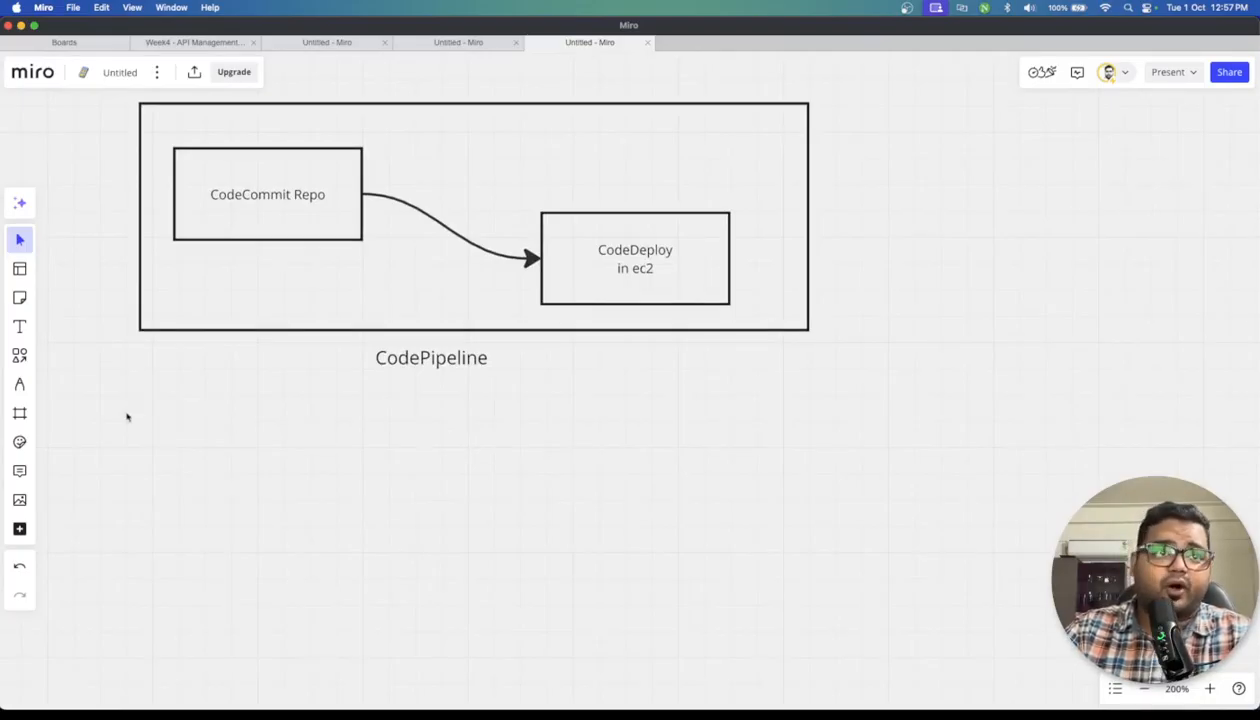
Add a text block below the diagram with the heading "Project:" and the bullet "webpage", and widen it to fit
{"action": "left_click", "coordinate": [19, 326]}
{"action": "left_click", "coordinate": [76, 424]}
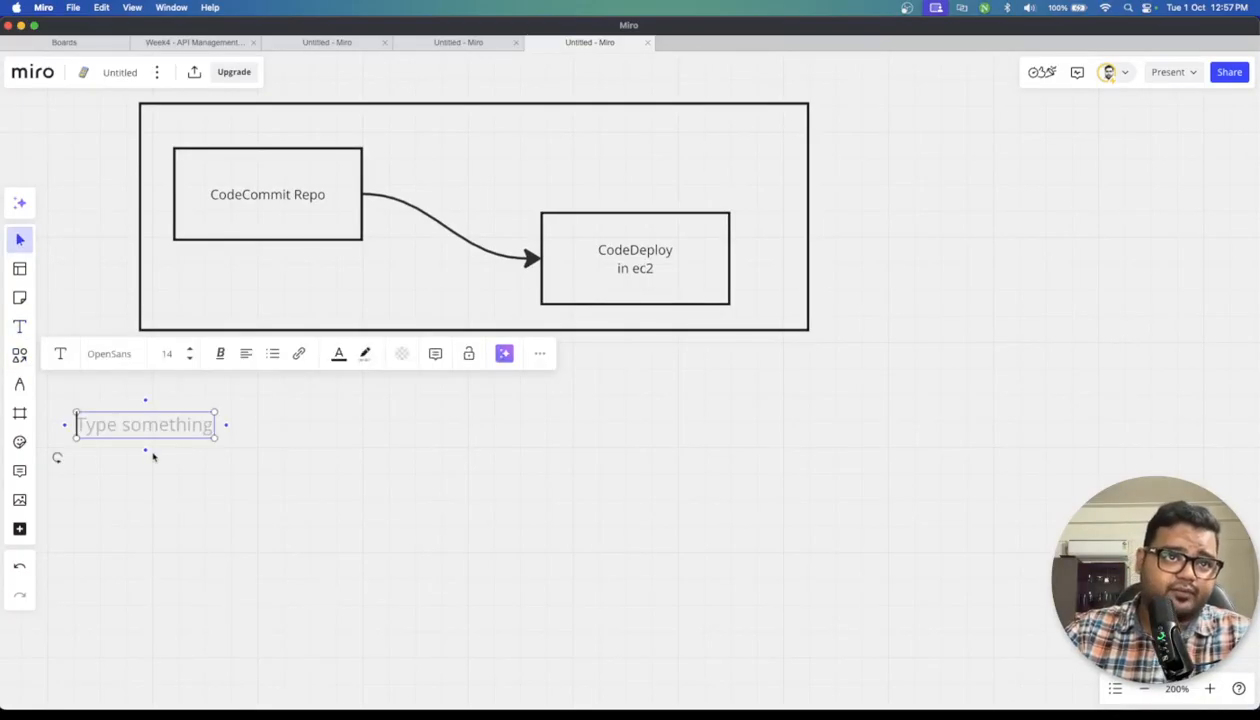
{"action": "type", "text": "P"}
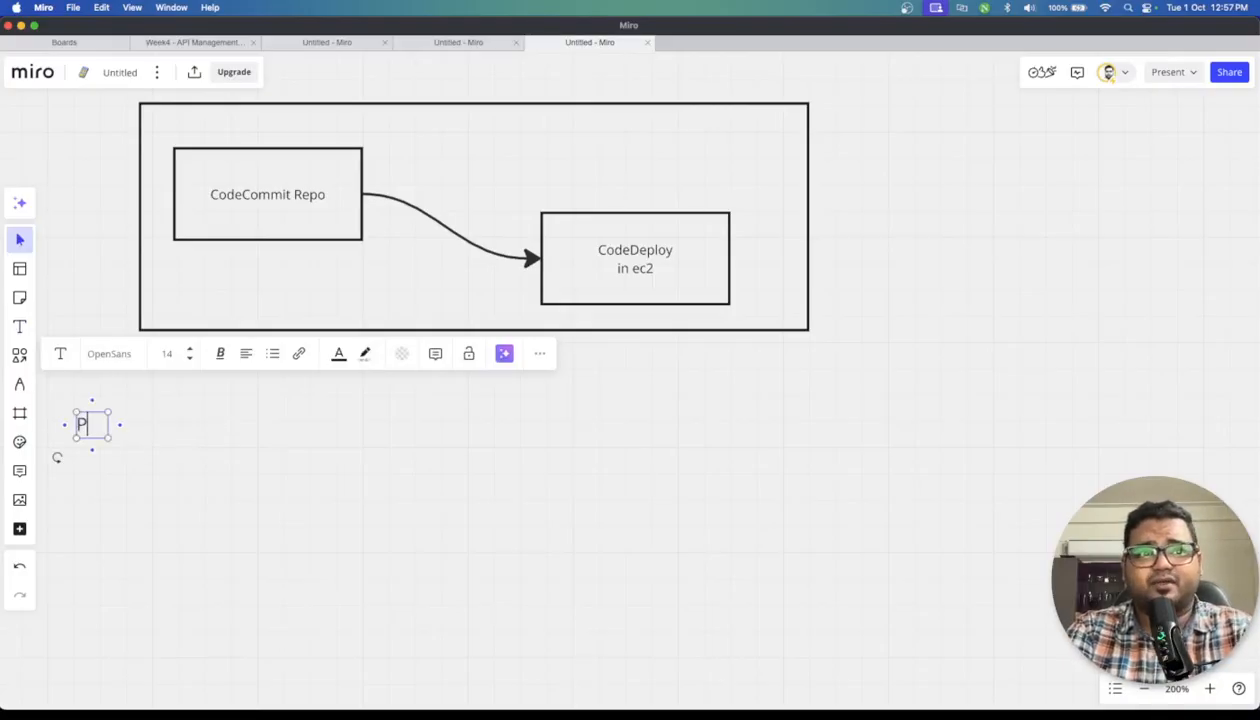
{"action": "type", "text": "roject:"}
{"action": "key", "text": "Return"}
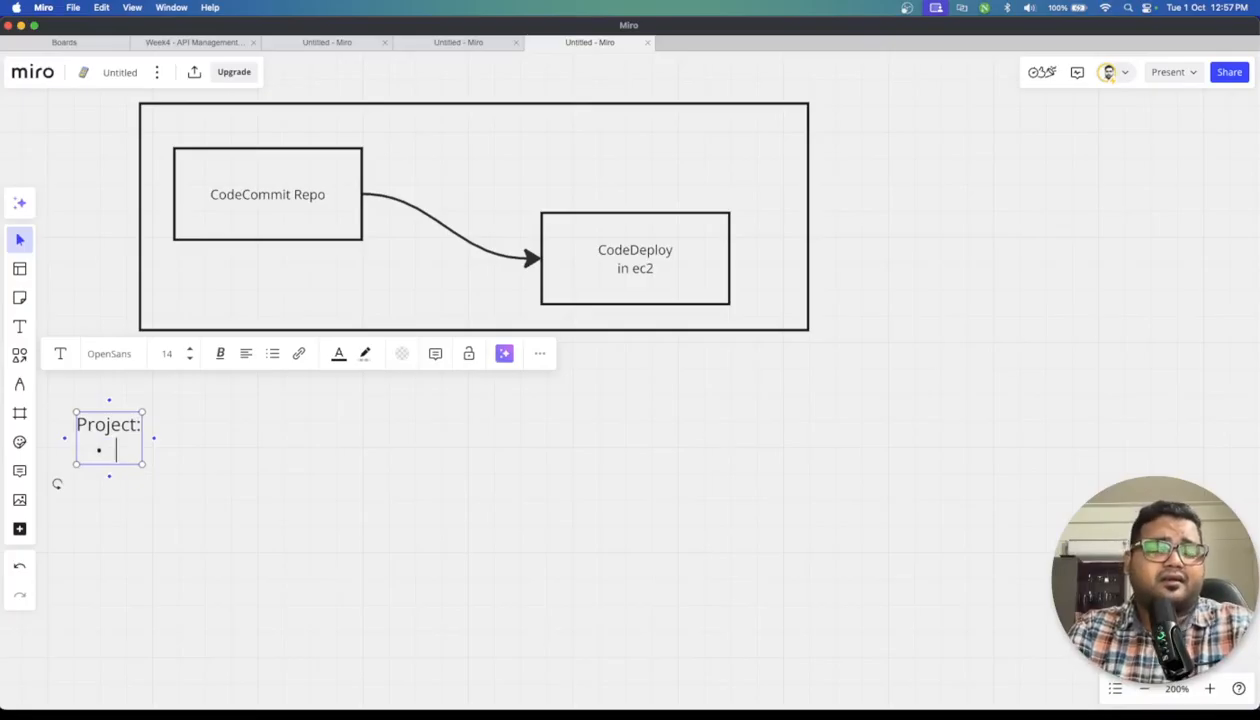
{"action": "type", "text": "webpage"}
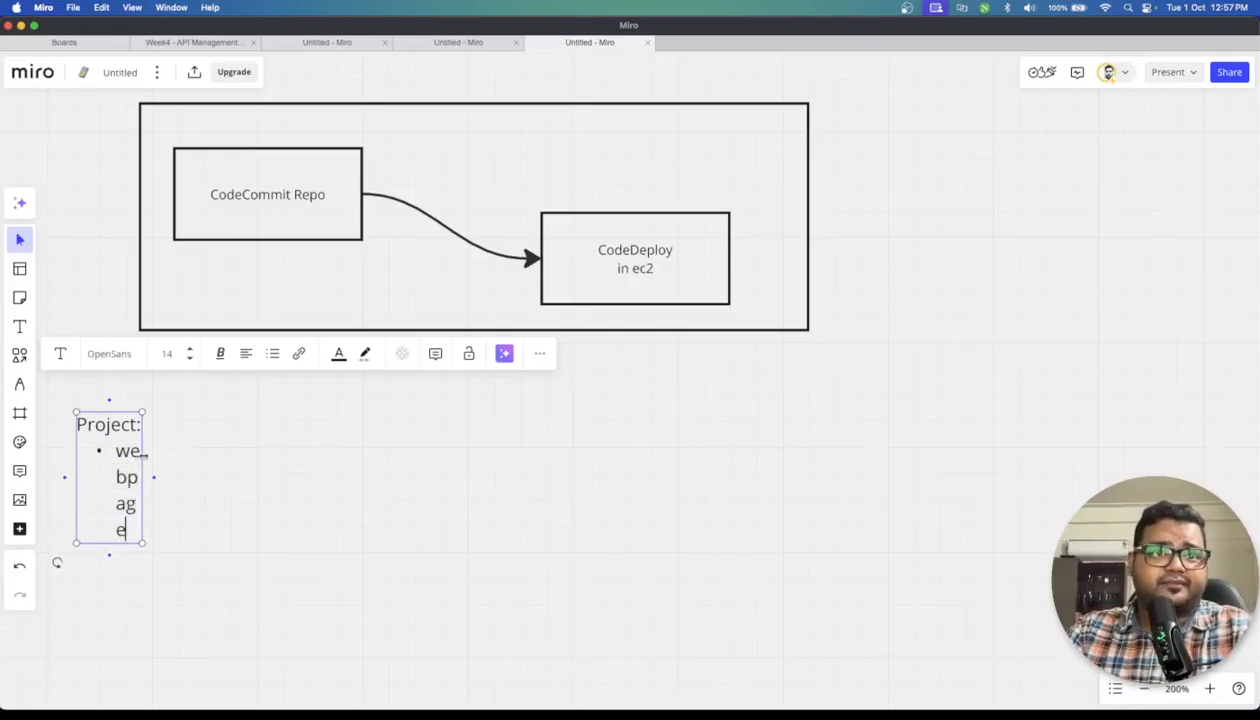
{"action": "left_click_drag", "start_coordinate": [146, 457], "coordinate": [468, 448]}
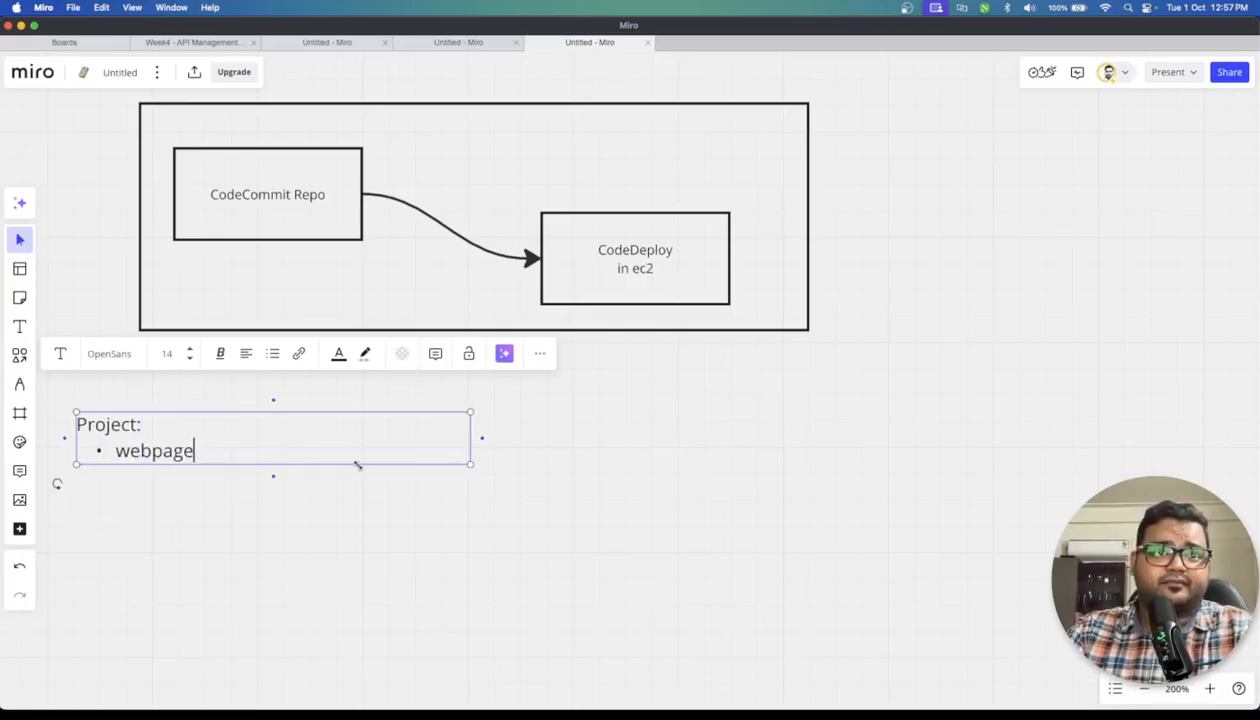
Extend the project bullet to read "webpage with a form"
{"action": "type", "text": "with"}
{"action": "type", "text": " form"}
{"action": "key", "text": "BackSpace"}
{"action": "key", "text": "BackSpace"}
{"action": "key", "text": "BackSpace"}
{"action": "key", "text": "BackSpace"}
{"action": "type", "text": "a form"}
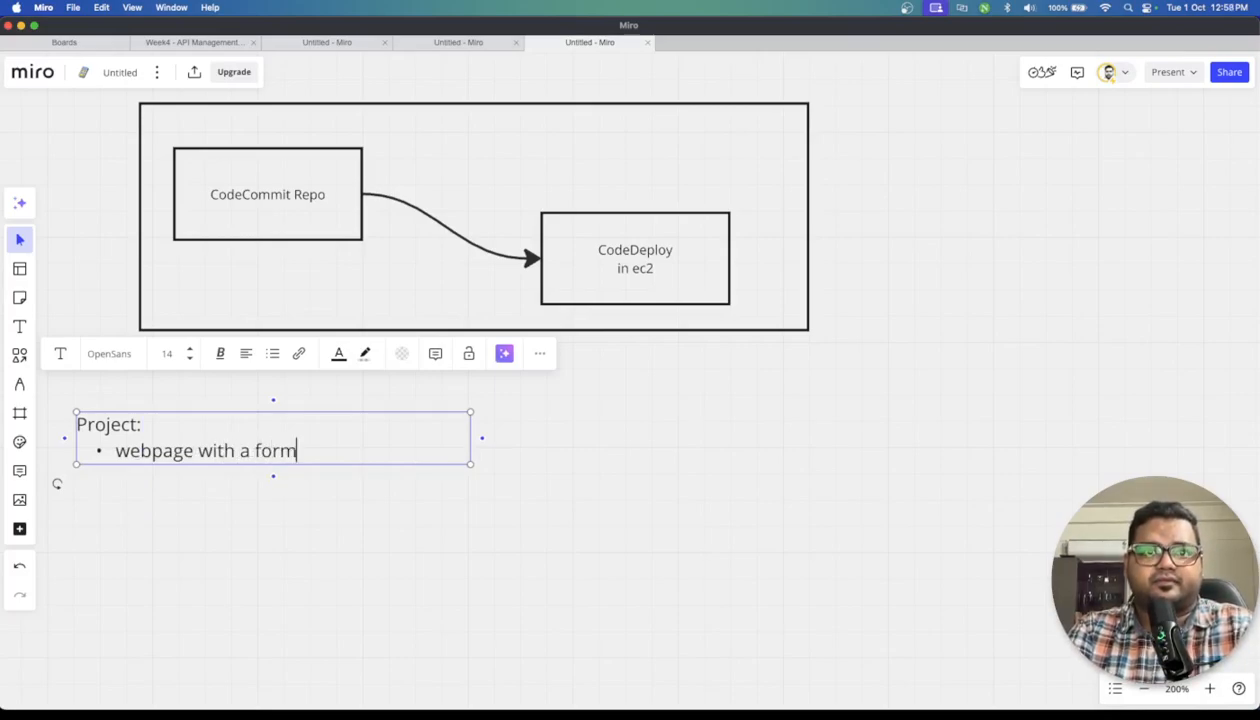
Remove the ending "a form" from the project bullet, keeping "webpage with"
{"action": "type", "text": " wi"}
{"action": "type", "text": " a"}
{"action": "key", "text": "BackSpace"}
{"action": "key", "text": "BackSpace"}
{"action": "key", "text": "BackSpace"}
{"action": "key", "text": "BackSpace"}
{"action": "key", "text": "BackSpace"}
{"action": "key", "text": "BackSpace"}
{"action": "key", "text": "BackSpace"}
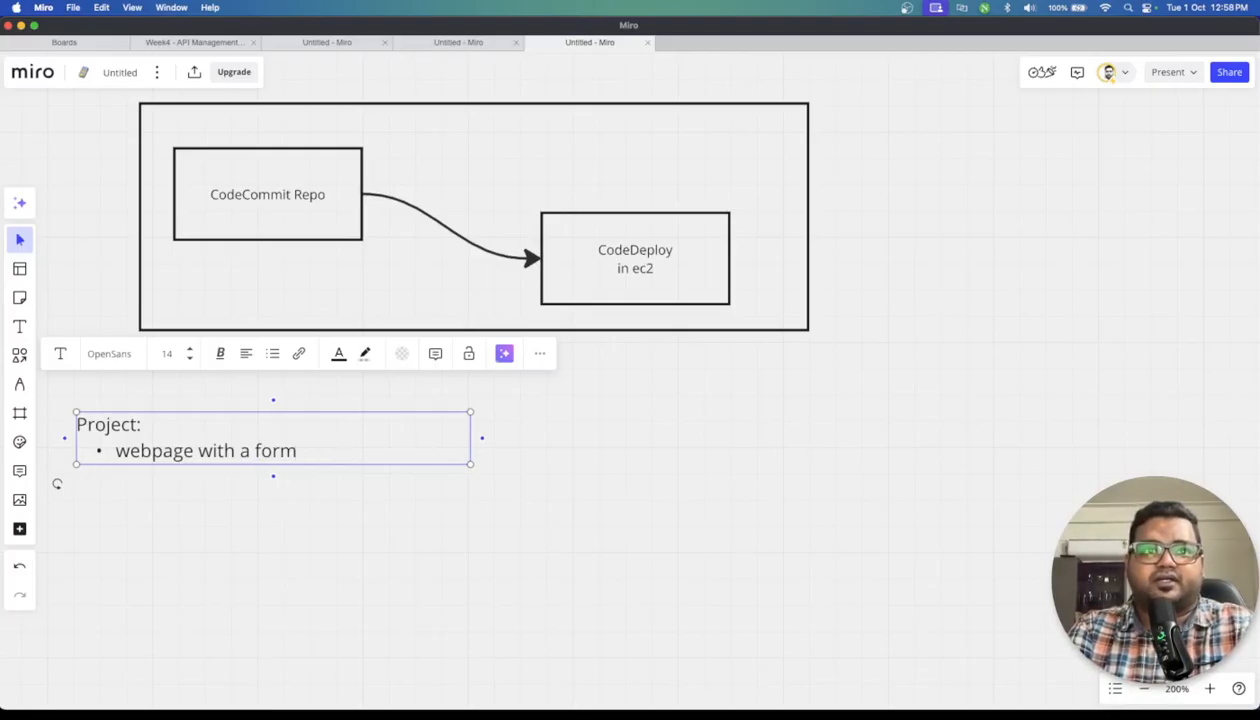
{"action": "key", "text": "BackSpace"}
Complete the webpage bullet with "two fields called as - username / password"
{"action": "type", "text": "two"}
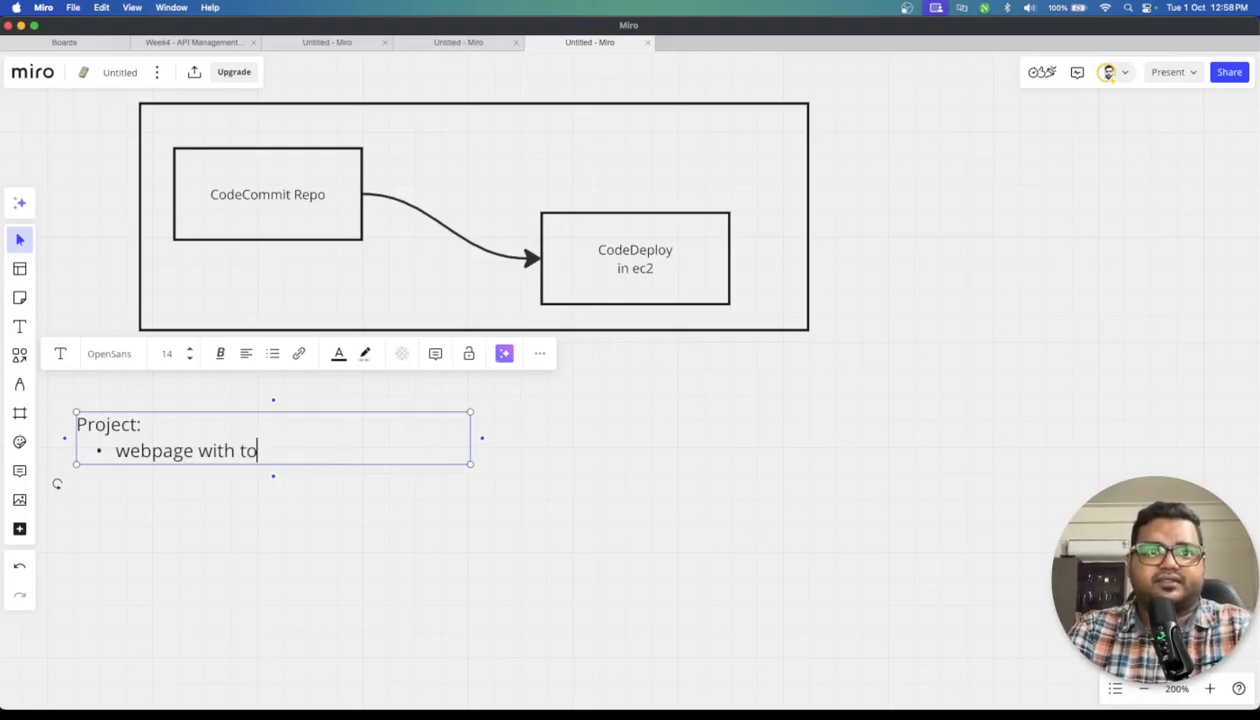
{"action": "type", "text": " di"}
{"action": "key", "text": "BackSpace"}
{"action": "key", "text": "BackSpace"}
{"action": "type", "text": "fi"}
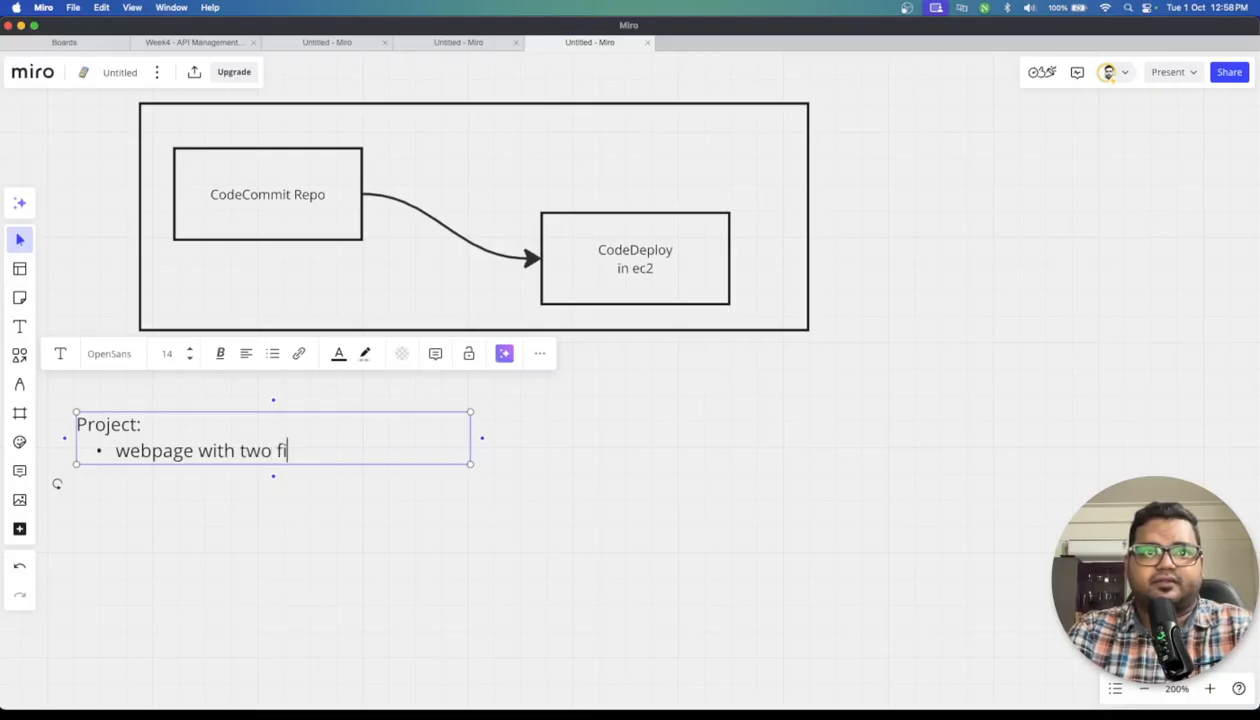
{"action": "type", "text": "elds called"}
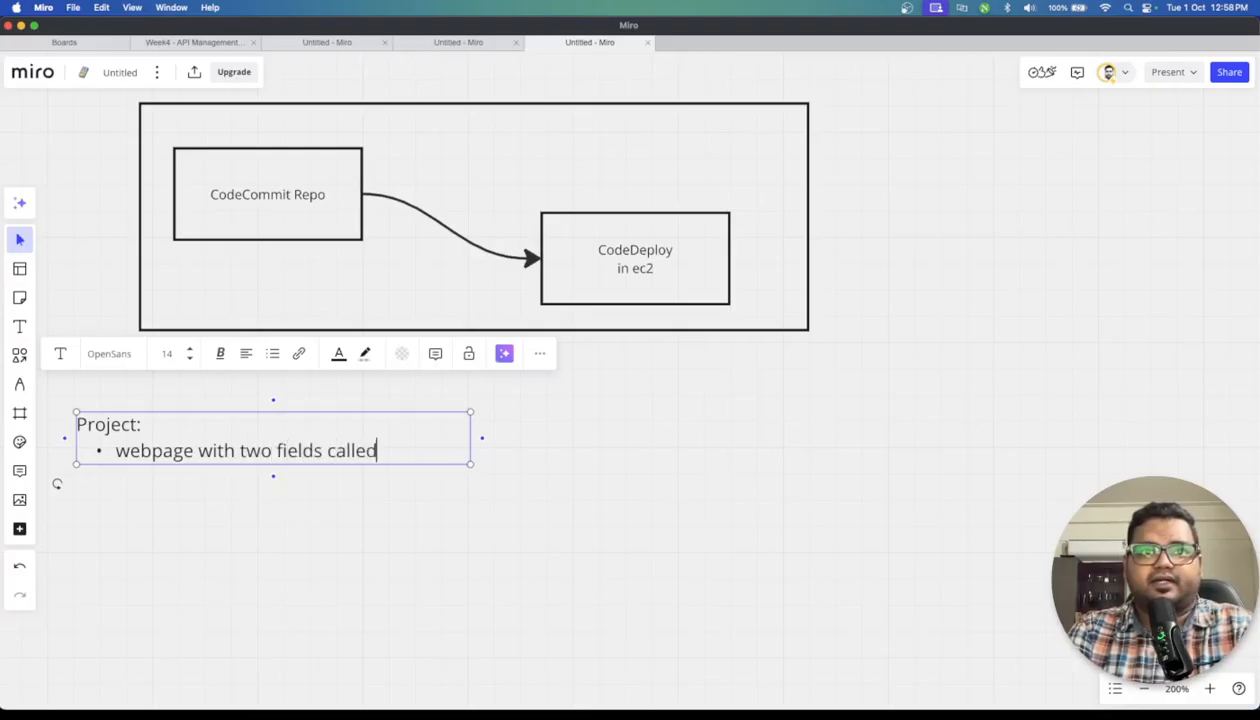
{"action": "type", "text": " as - u"}
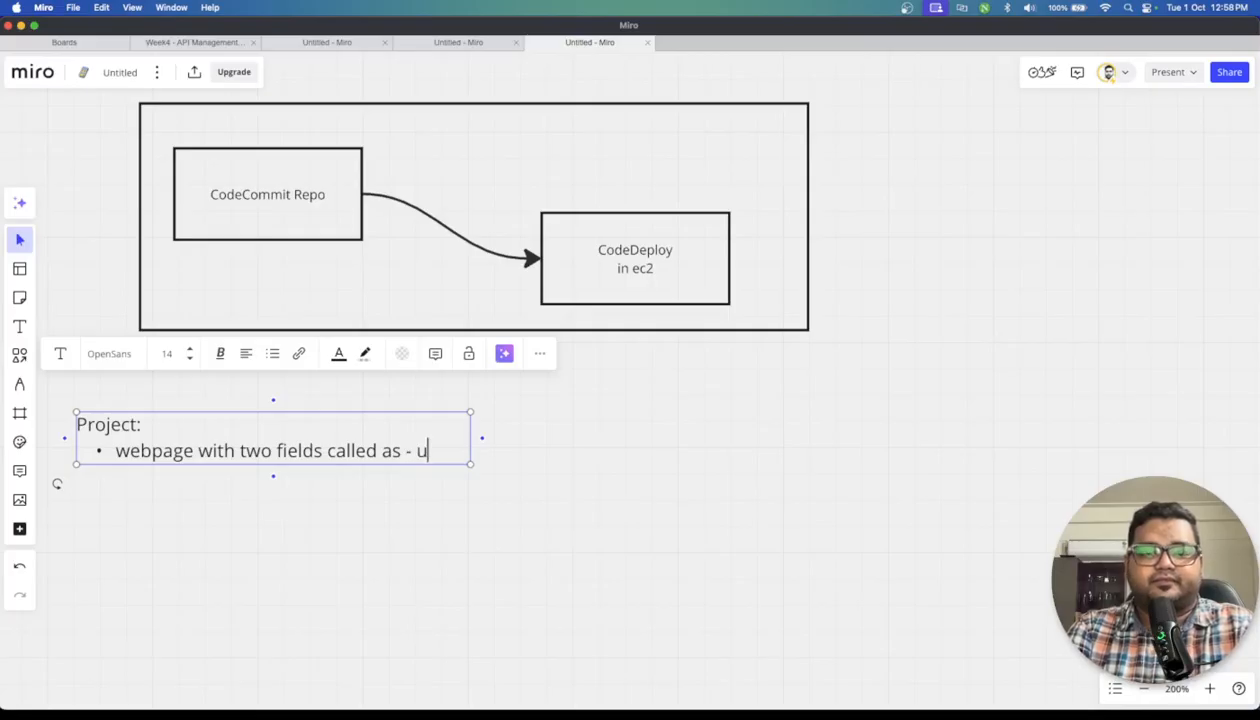
{"action": "type", "text": "sername . "}
{"action": "type", "text": " / password"}
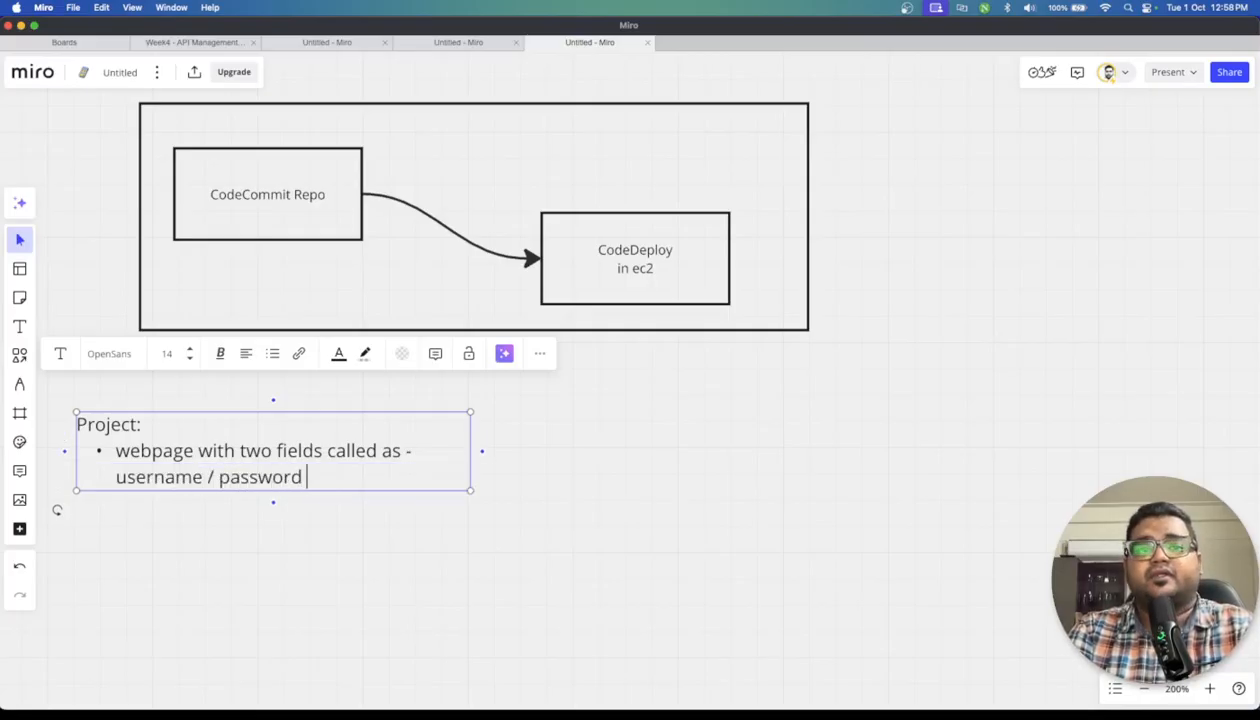
Widen the project text block so its bullet fits on one line, and move it up closer to the CodePipeline label
{"action": "left_click_drag", "start_coordinate": [471, 489], "coordinate": [619, 462]}
{"action": "left_click_drag", "start_coordinate": [408, 456], "coordinate": [404, 434]}
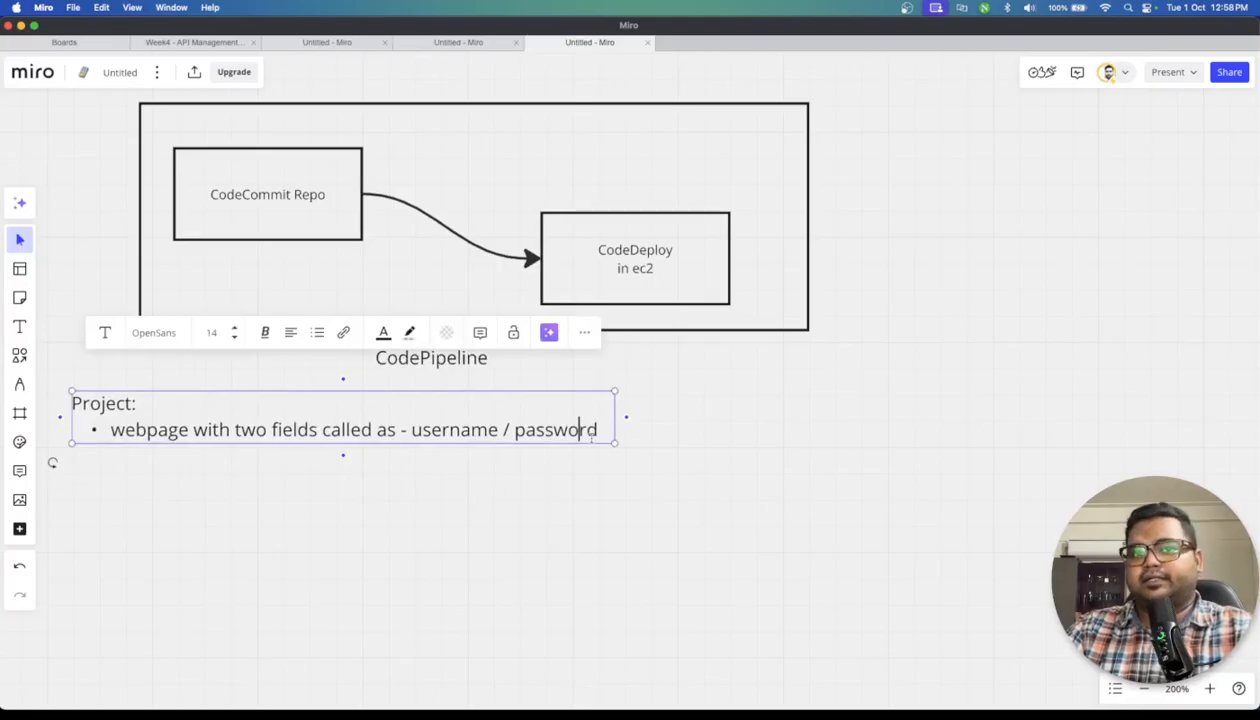
{"action": "left_click_drag", "start_coordinate": [111, 430], "coordinate": [188, 430]}
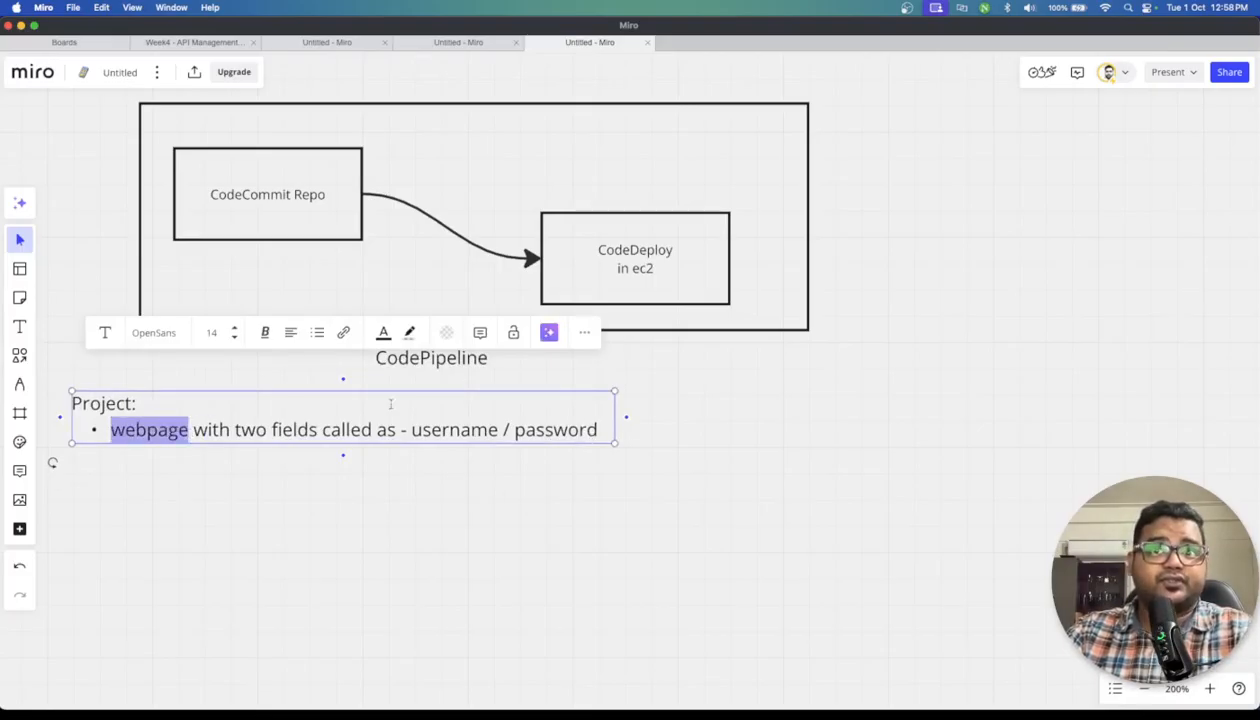
Add a second project bullet reading "installing a webserver (apache2 / nginx )"
{"action": "left_click", "coordinate": [606, 427]}
{"action": "key", "text": "Return"}
{"action": "type", "text": "inst"}
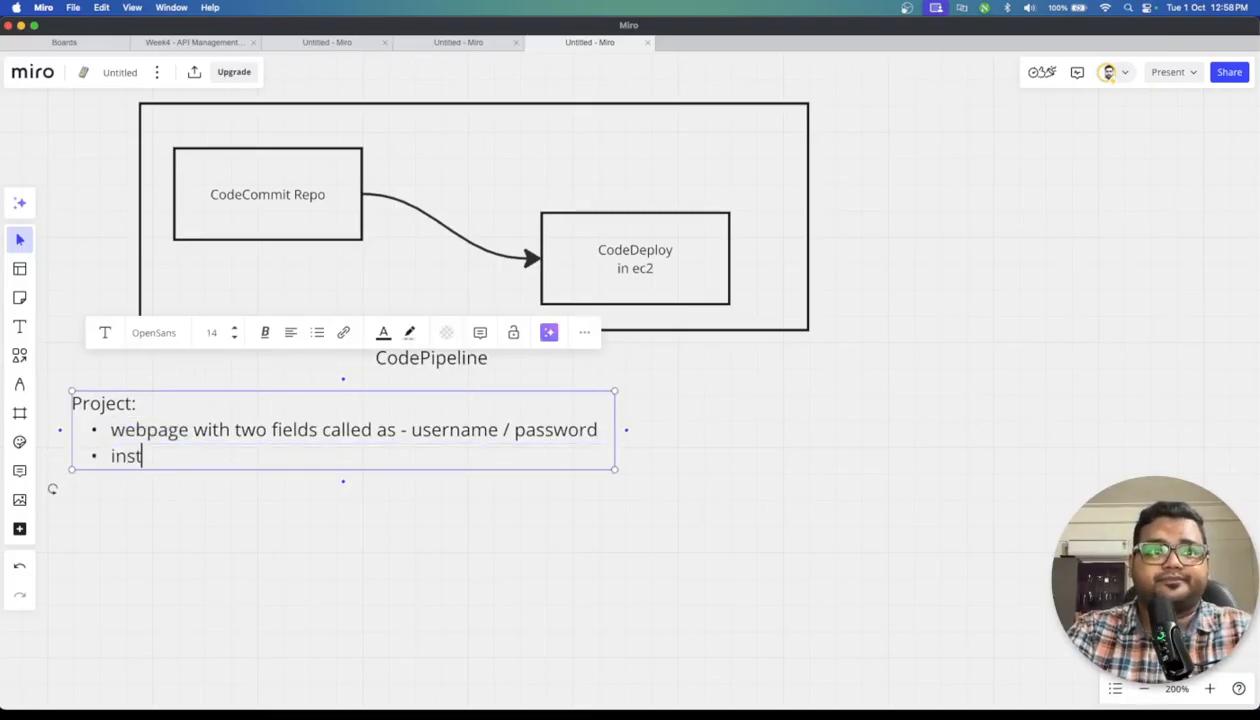
{"action": "type", "text": "alling a webserv"}
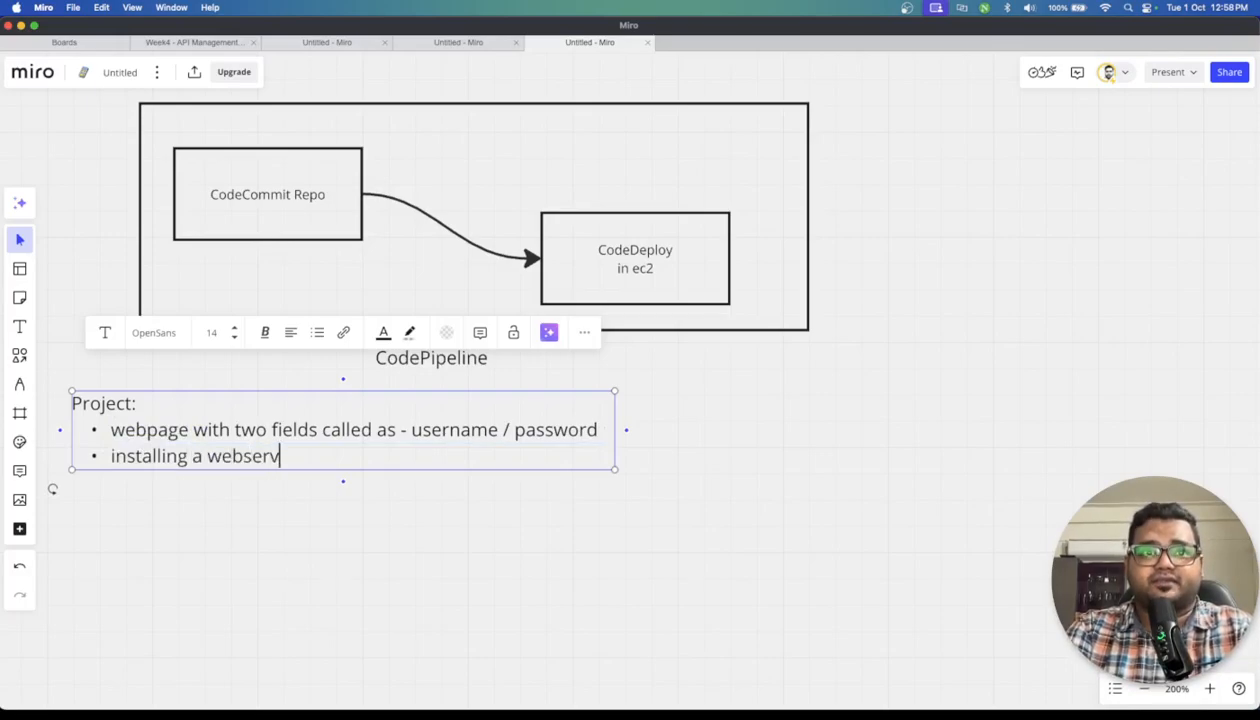
{"action": "type", "text": "er (apac"}
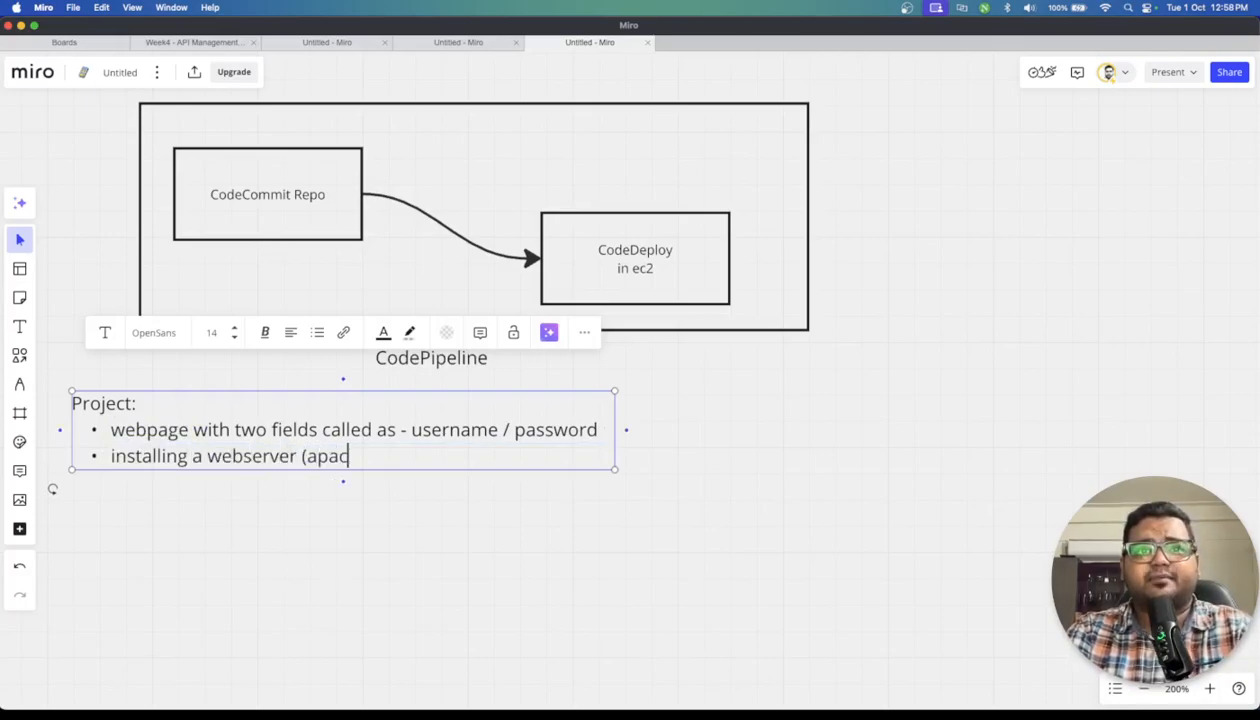
{"action": "type", "text": "he2 / "}
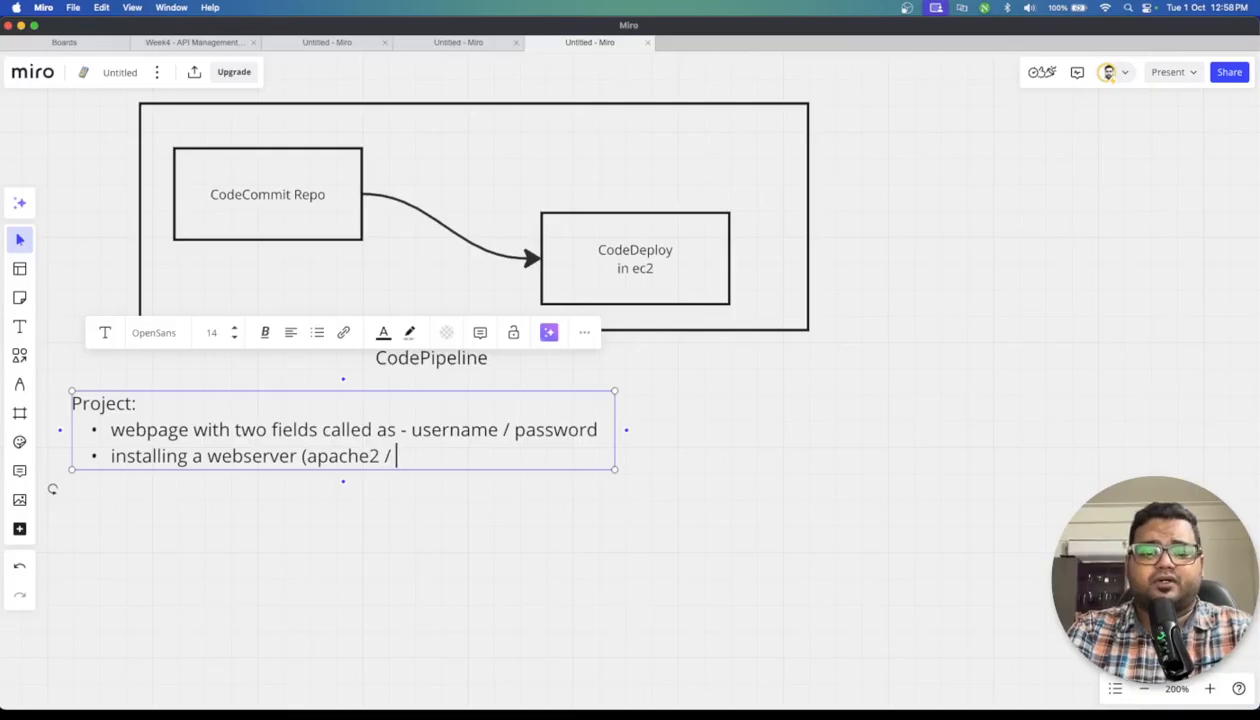
{"action": "type", "text": "nginx )"}
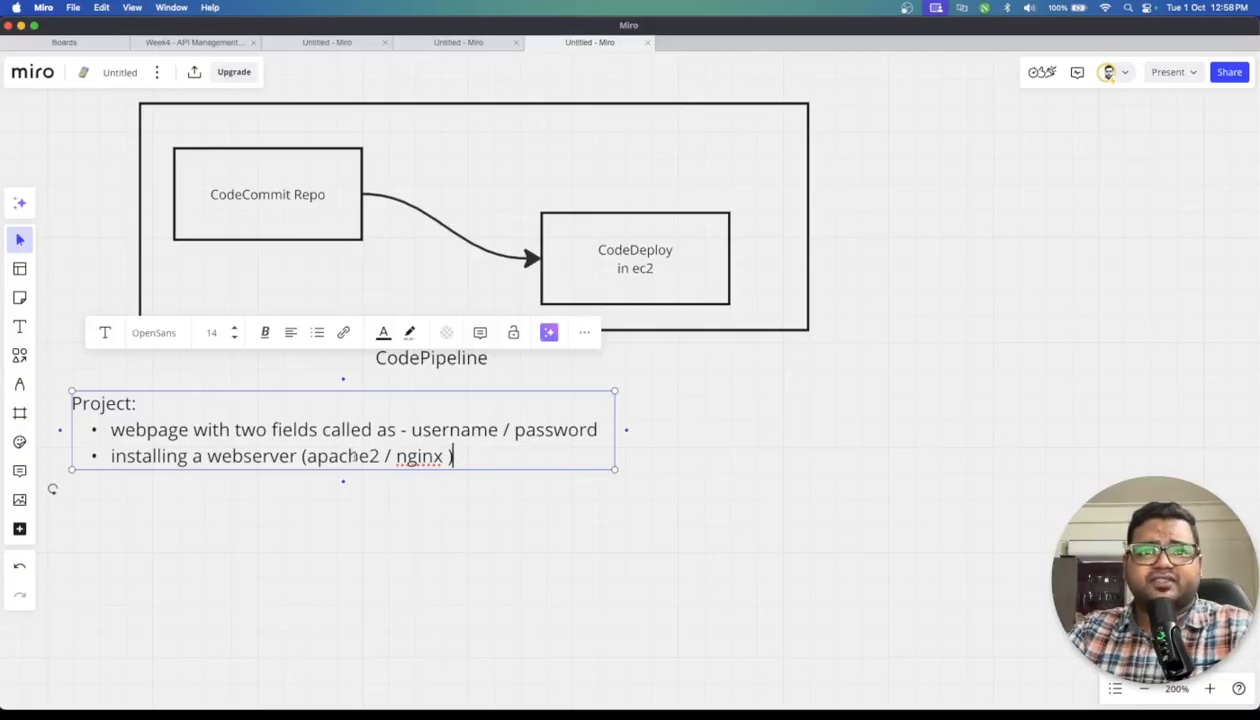
{"action": "left_click_drag", "start_coordinate": [113, 456], "coordinate": [454, 457]}
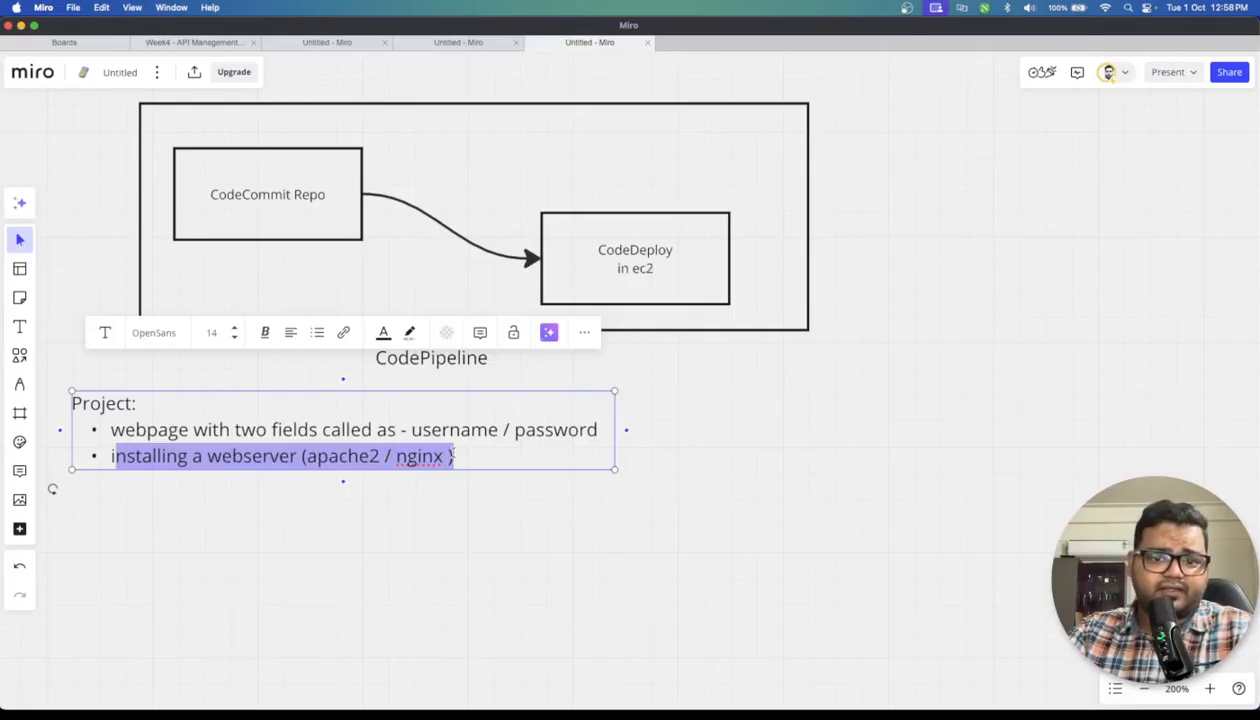
{"action": "left_click", "coordinate": [452, 456]}
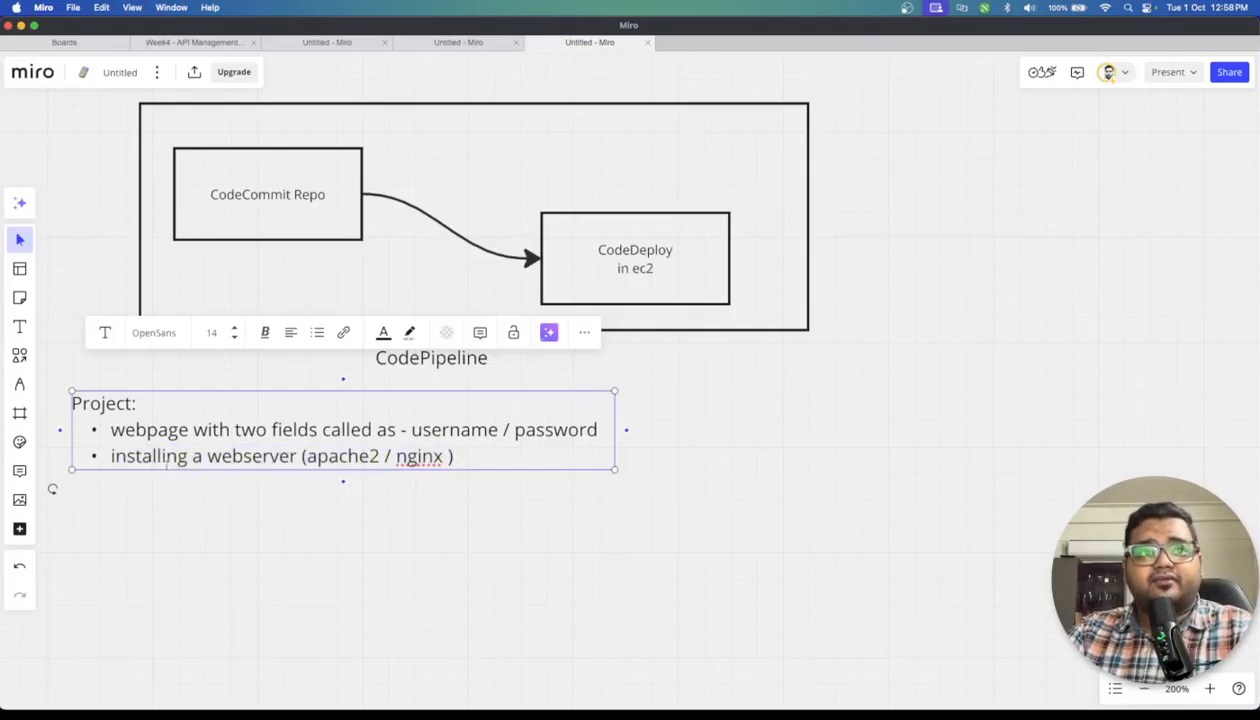
{"action": "left_click_drag", "start_coordinate": [112, 430], "coordinate": [598, 432]}
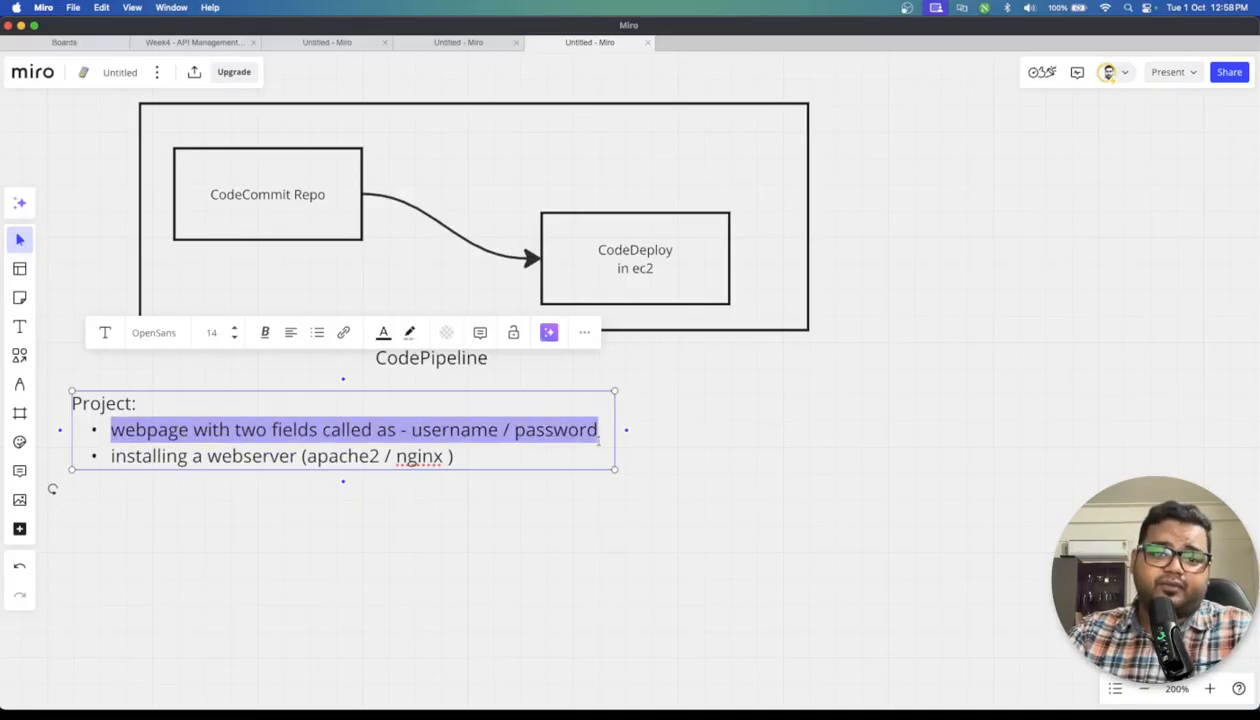
{"action": "left_click_drag", "start_coordinate": [178, 456], "coordinate": [489, 452]}
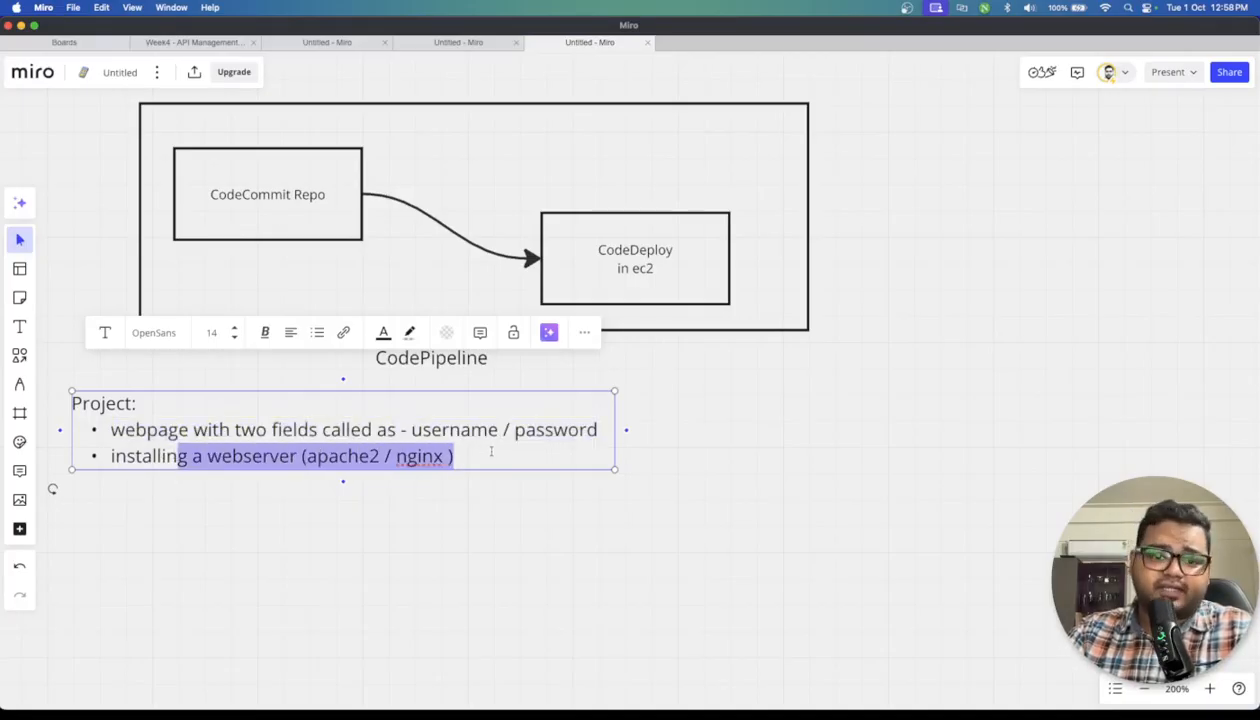
{"action": "left_click_drag", "start_coordinate": [122, 430], "coordinate": [600, 431]}
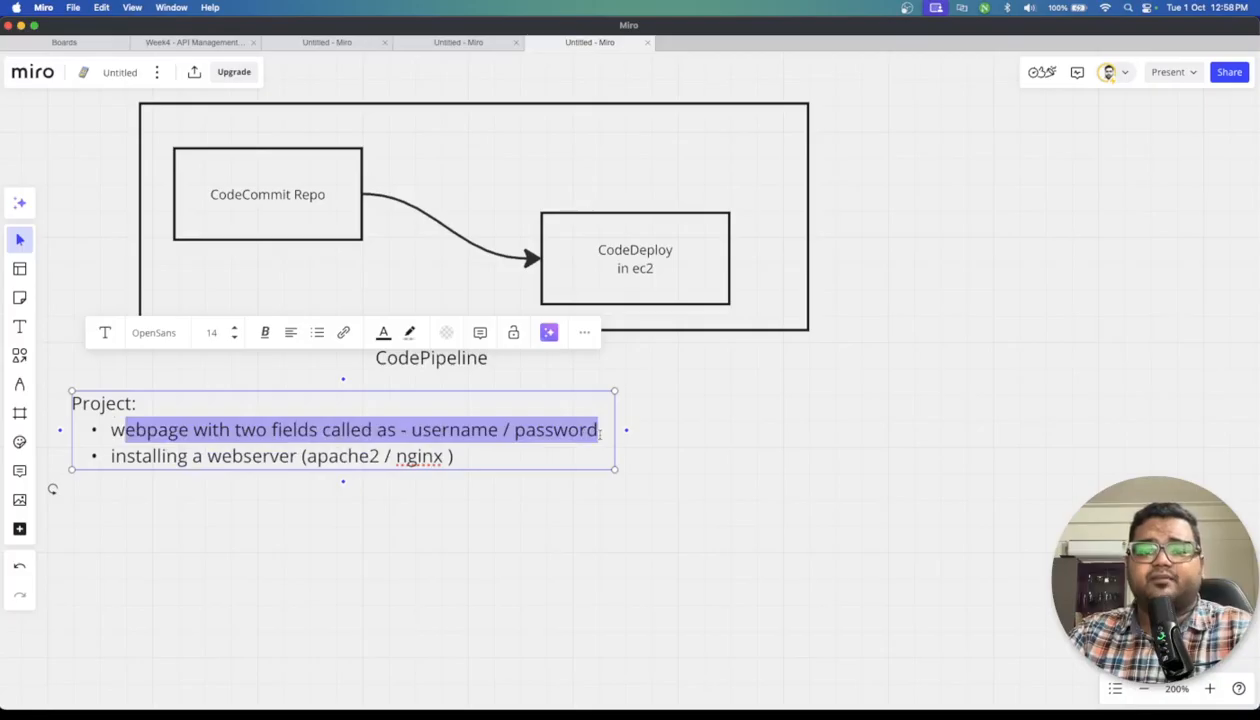
Underline "ec2" in the CodeDeploy box with a freehand magenta pen stroke
{"action": "left_click", "coordinate": [757, 533]}
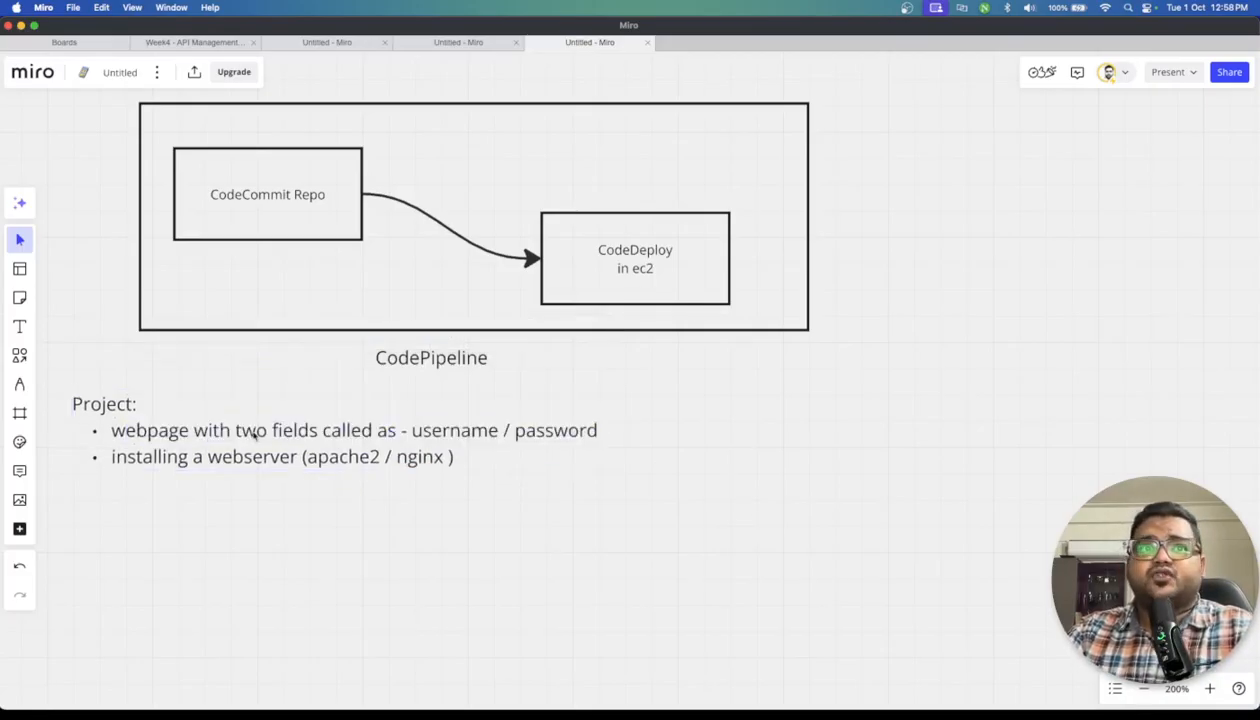
{"action": "left_click", "coordinate": [19, 384]}
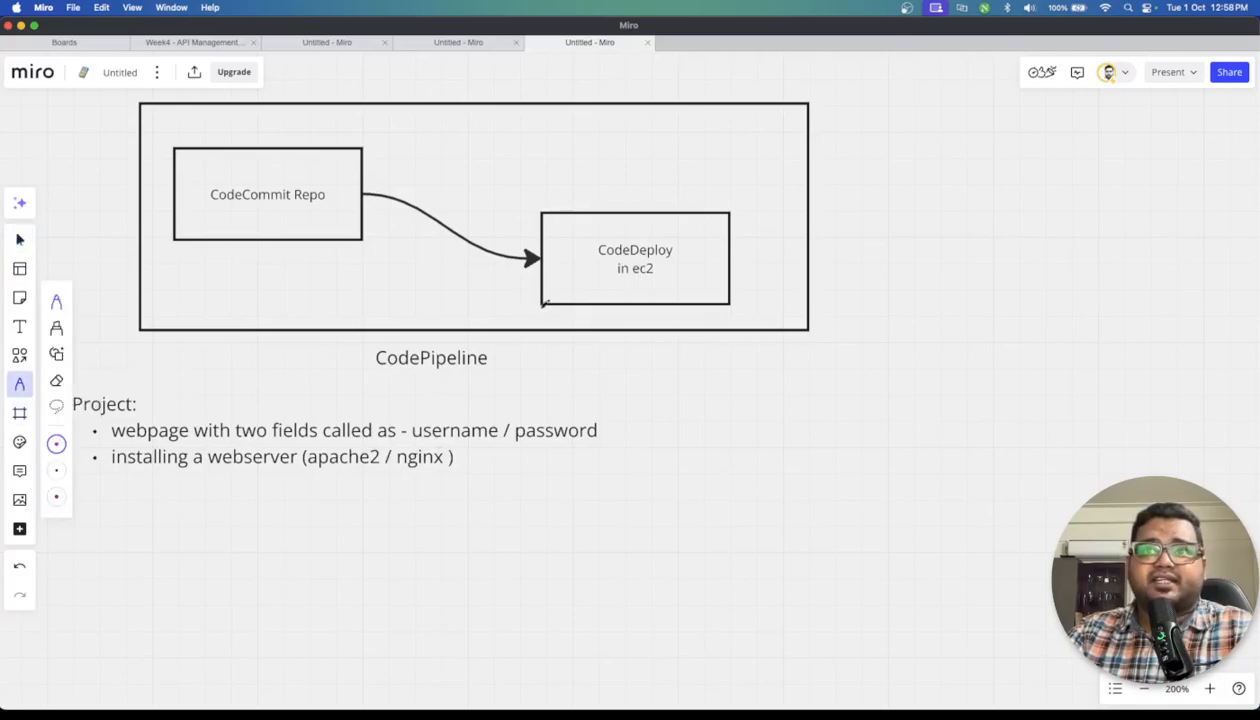
{"action": "mouse_move", "coordinate": [631, 281]}
{"action": "left_mouse_down"}
{"action": "mouse_move", "coordinate": [662, 282]}
{"action": "mouse_move", "coordinate": [630, 287]}
{"action": "left_mouse_up"}
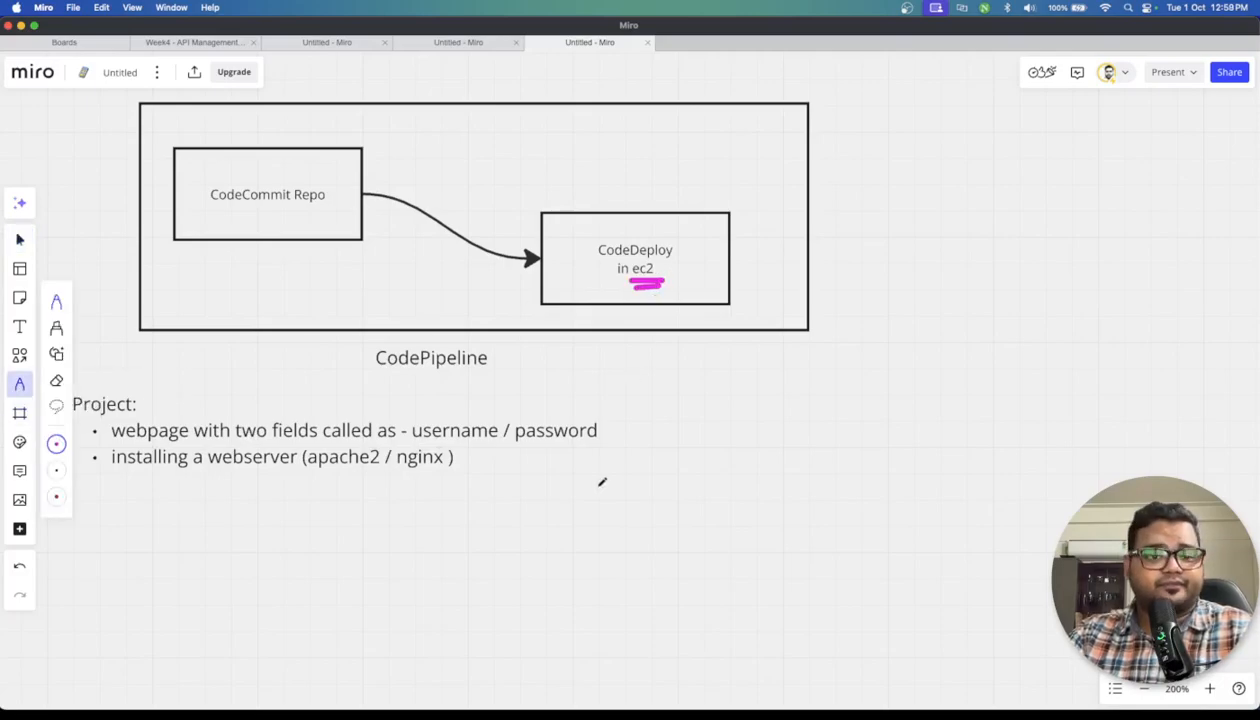
Switch to Chrome and open the AWS Cloud9 console page for the us-east-1 region from the address suggestions
{"action": "left_click", "coordinate": [21, 26]}
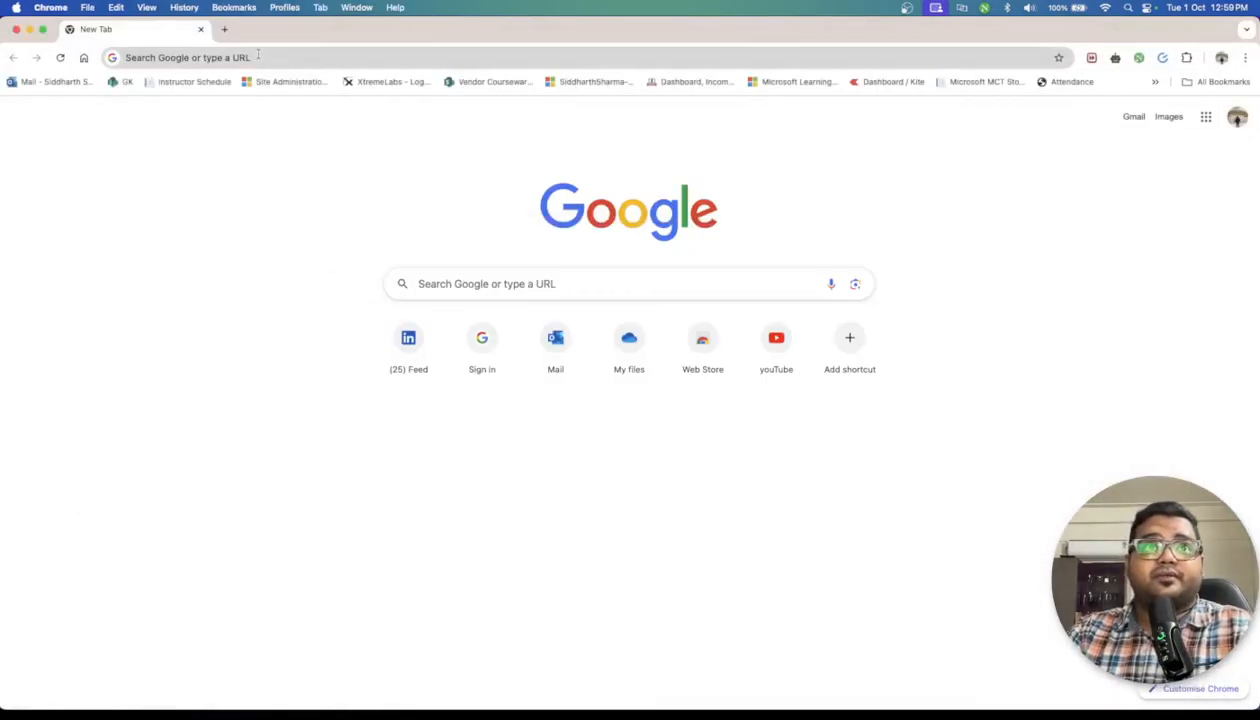
{"action": "type", "text": "a"}
{"action": "key", "text": "BackSpace"}
{"action": "type", "text": "ws"}
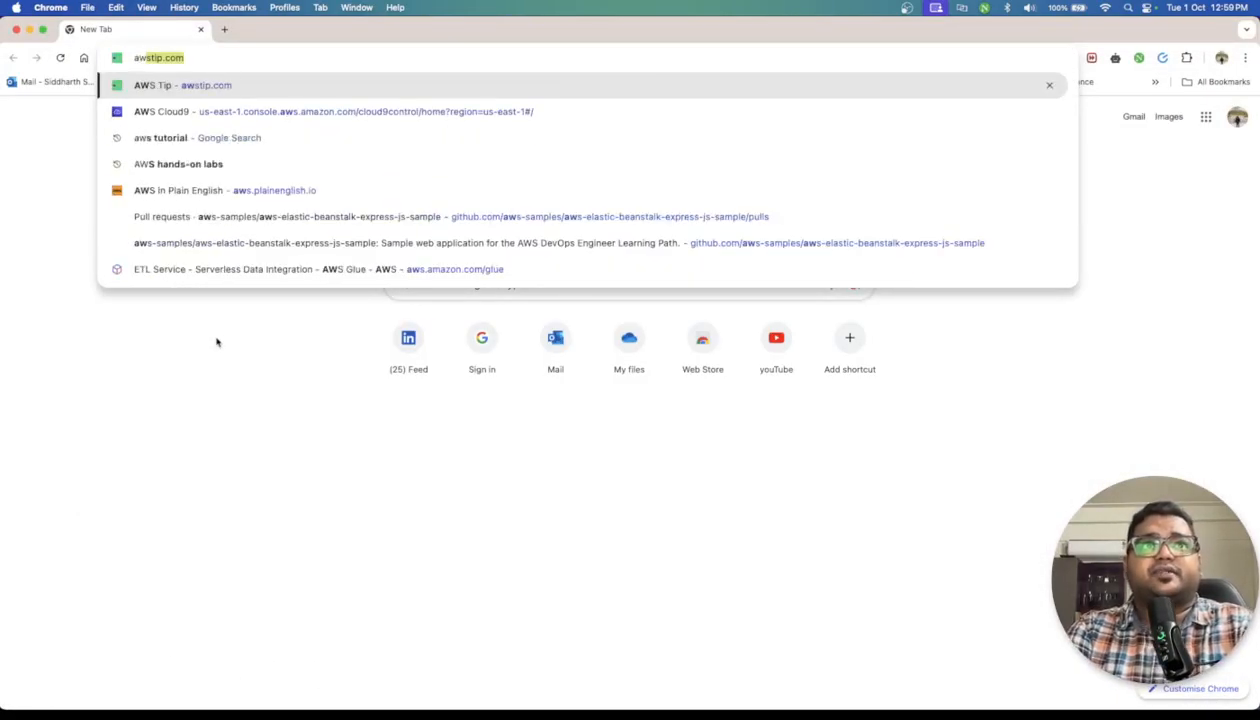
{"action": "key", "text": "BackSpace"}
{"action": "key", "text": "BackSpace"}
{"action": "key", "text": "BackSpace"}
{"action": "key", "text": "BackSpace"}
{"action": "type", "text": "cloud9"}
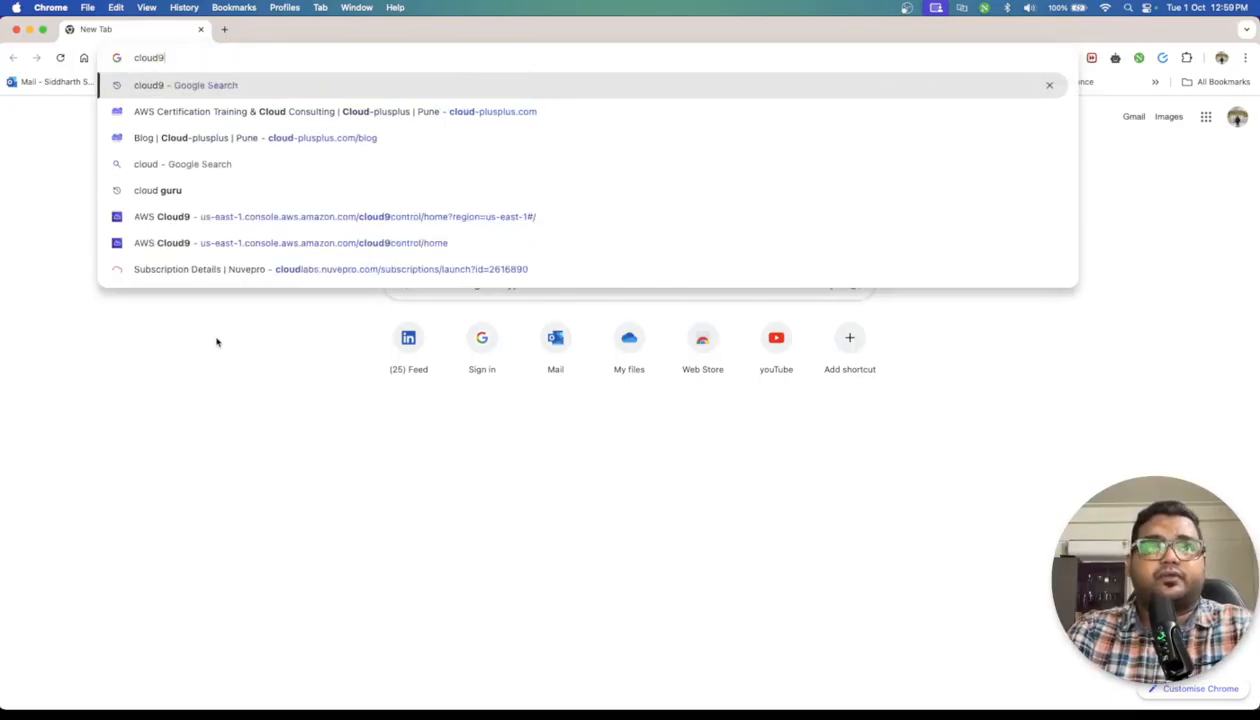
{"action": "key", "text": "Down"}
{"action": "key", "text": "Down"}
{"action": "key", "text": "Down"}
{"action": "key", "text": "Down"}
{"action": "key", "text": "Down"}
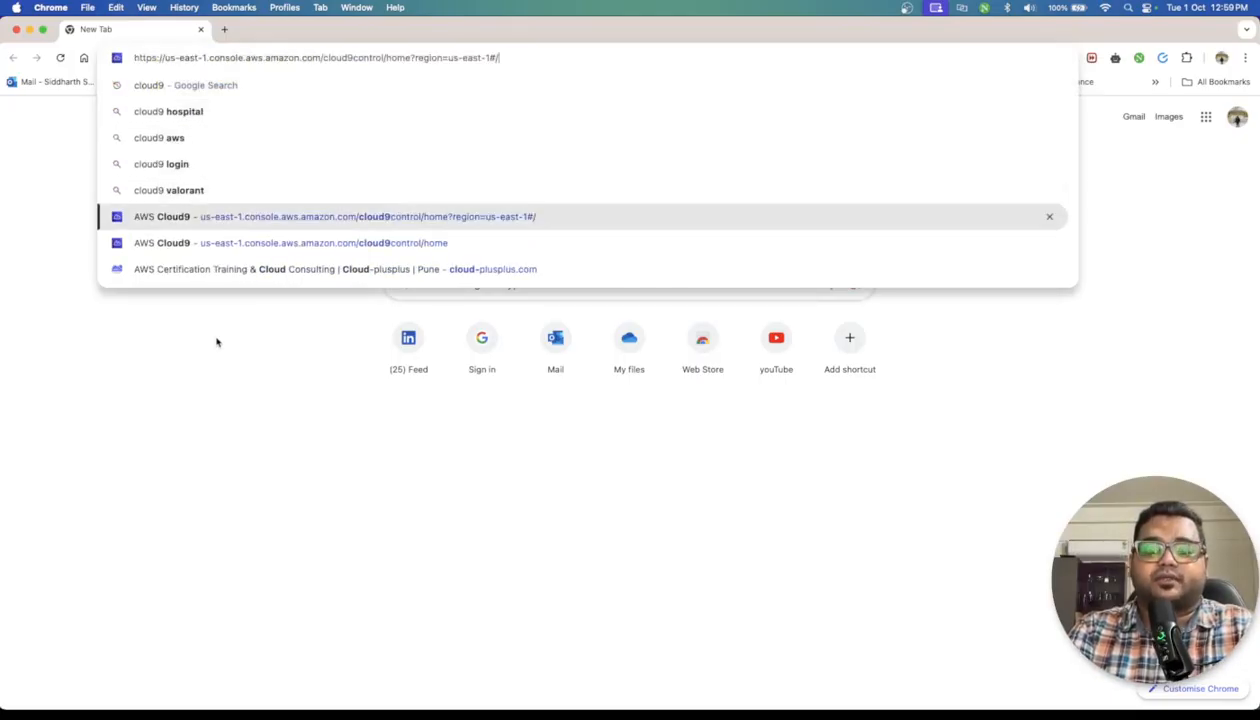
{"action": "key", "text": "Return"}
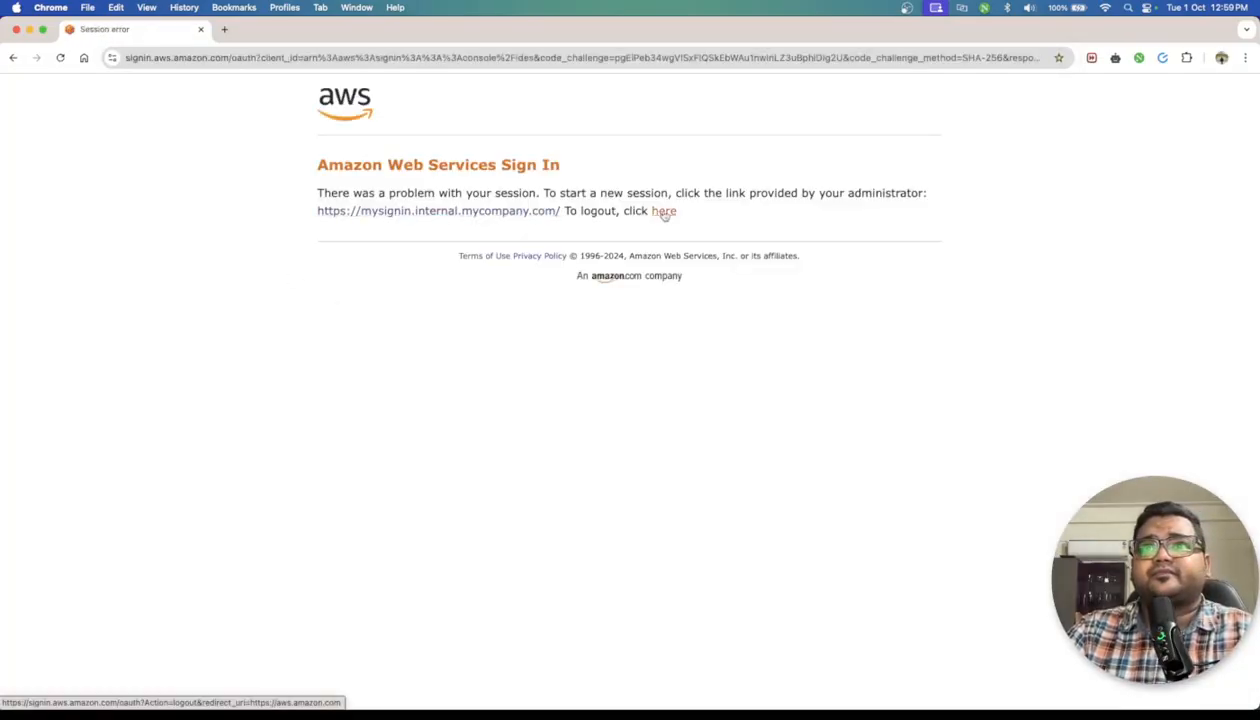
Log out of the broken AWS session and sign back in to reach Console Home
{"action": "left_click", "coordinate": [664, 211]}
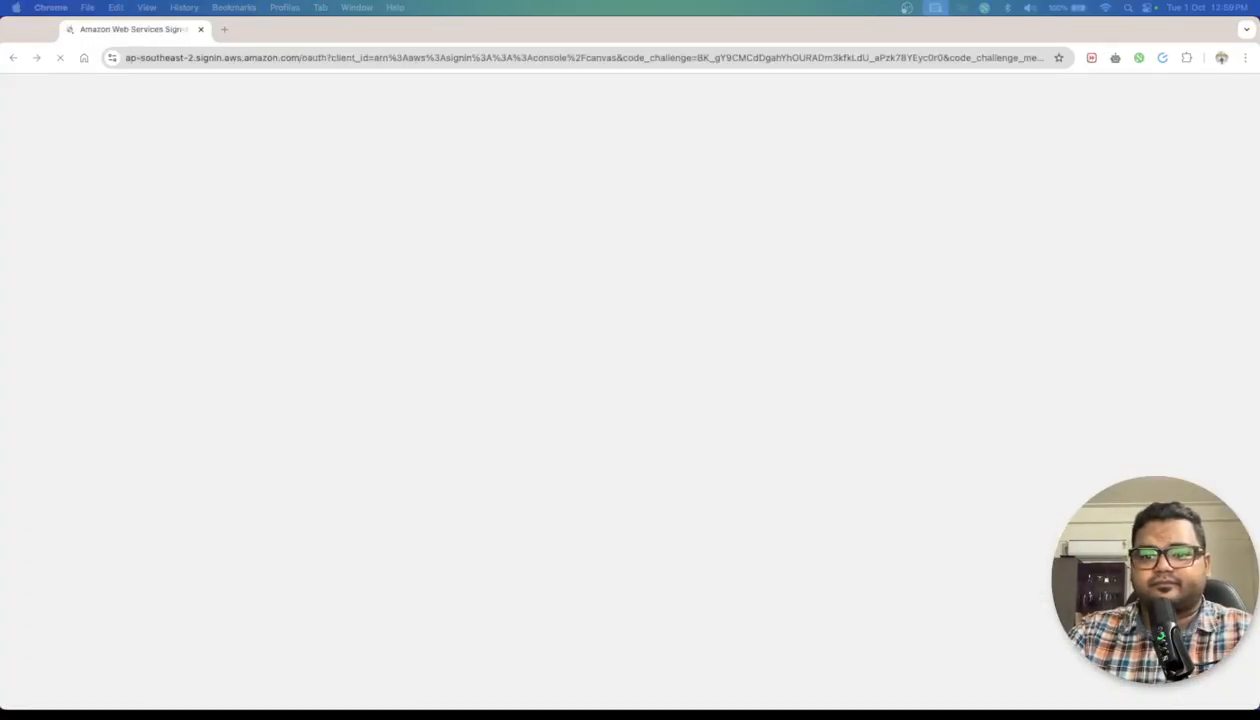
{"action": "left_click", "coordinate": [734, 684]}
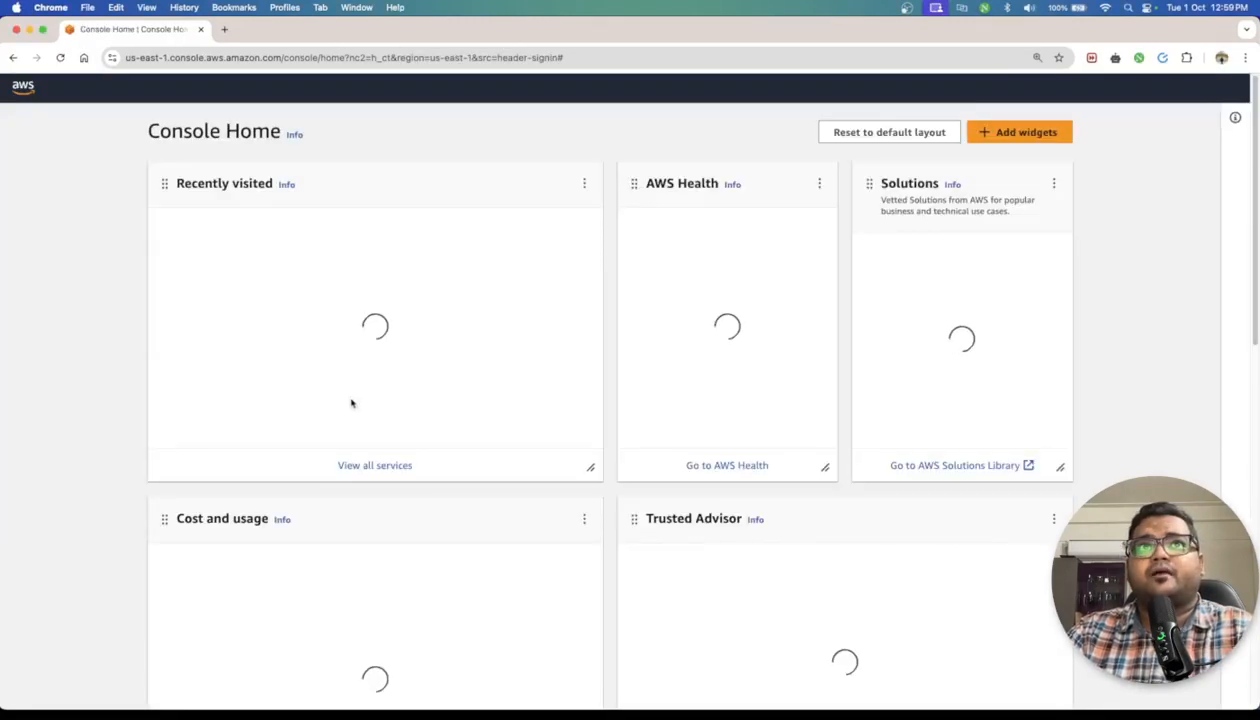
Open a second Console Home in a new browser tab, then return to the first one
{"action": "left_click", "coordinate": [27, 93], "text": "super"}
{"action": "key", "text": "ctrl+super+space"}
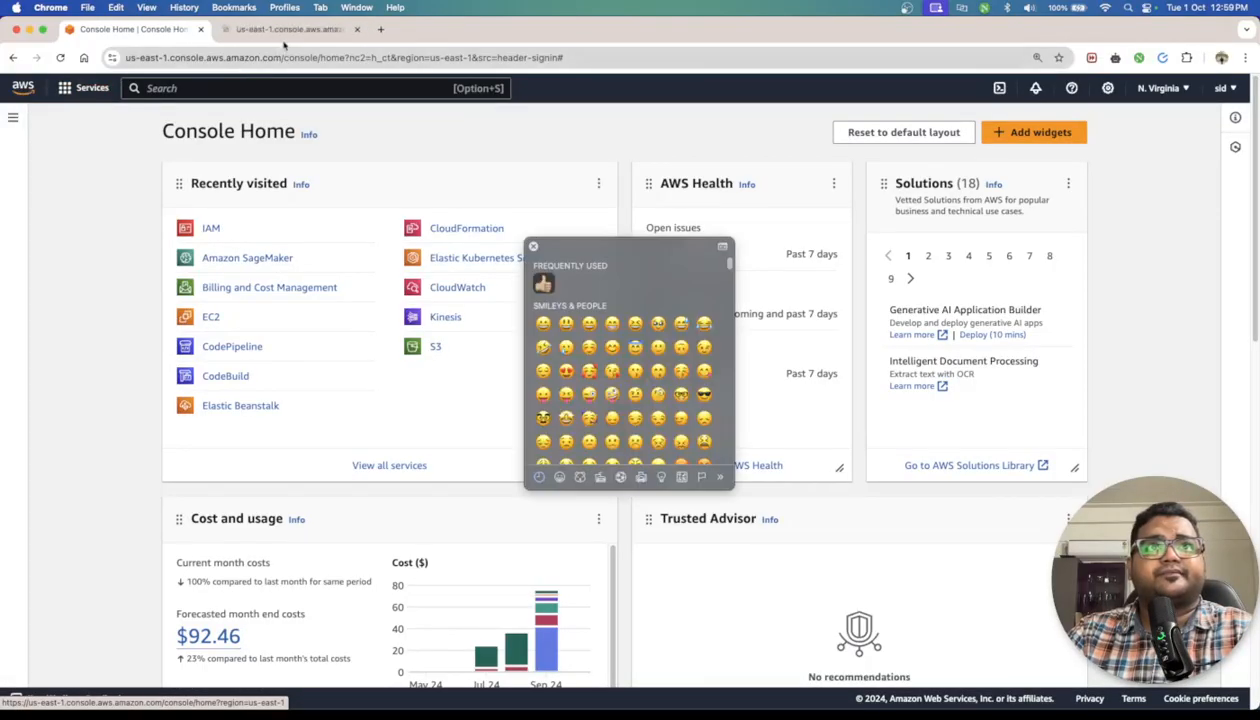
{"action": "left_click", "coordinate": [533, 247]}
{"action": "left_click", "coordinate": [302, 34]}
{"action": "left_click", "coordinate": [160, 30]}
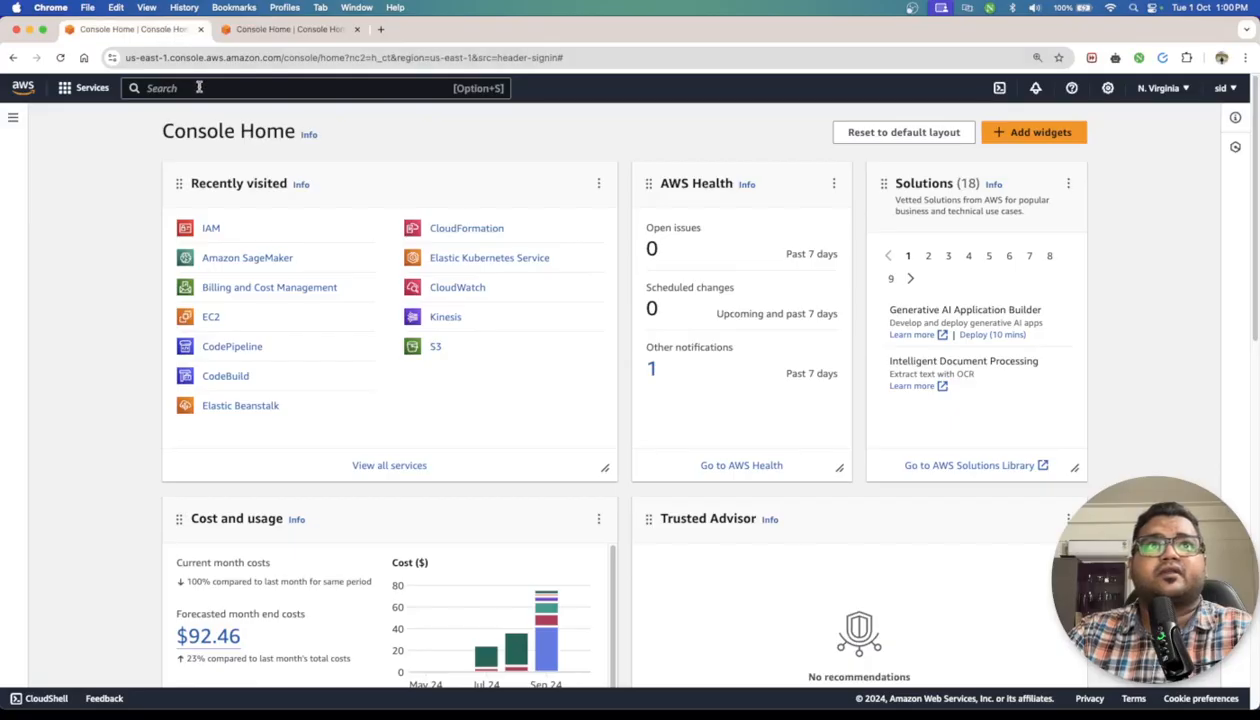
Search the AWS services for "codecommit", open CodeCommit's repositories list and dismiss its notice banner
{"action": "type", "text": "codecommit"}
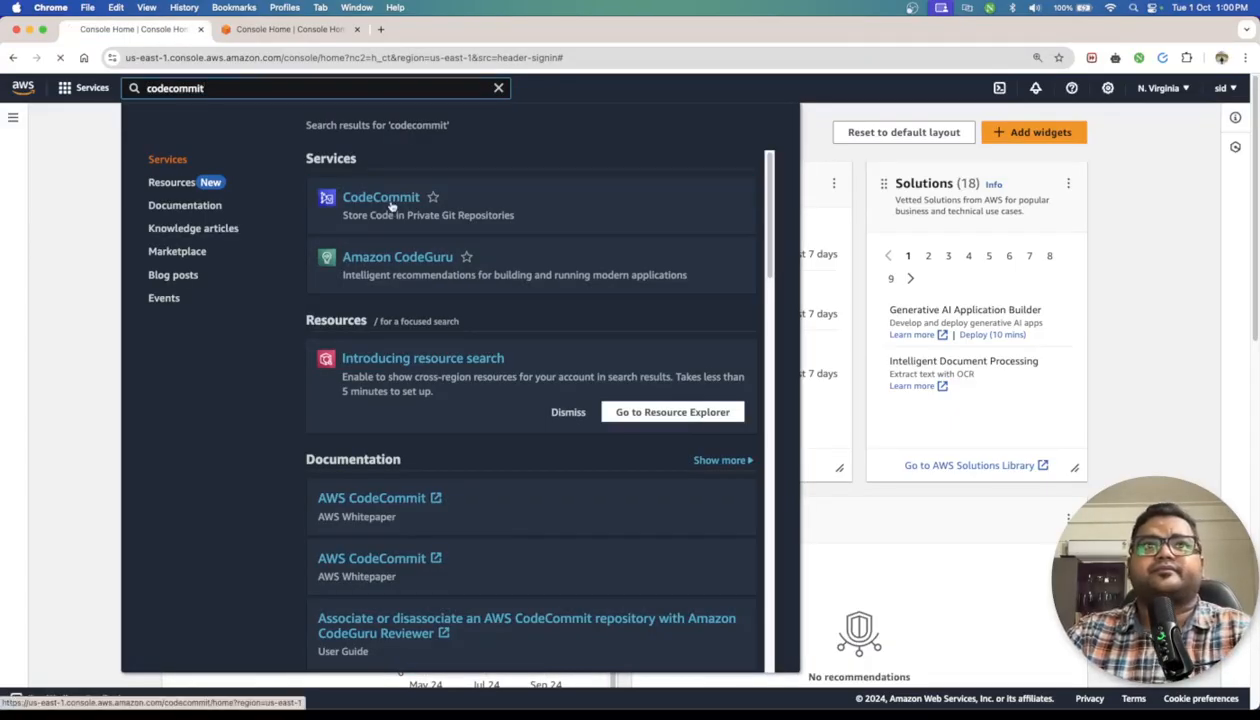
{"action": "left_click", "coordinate": [386, 205]}
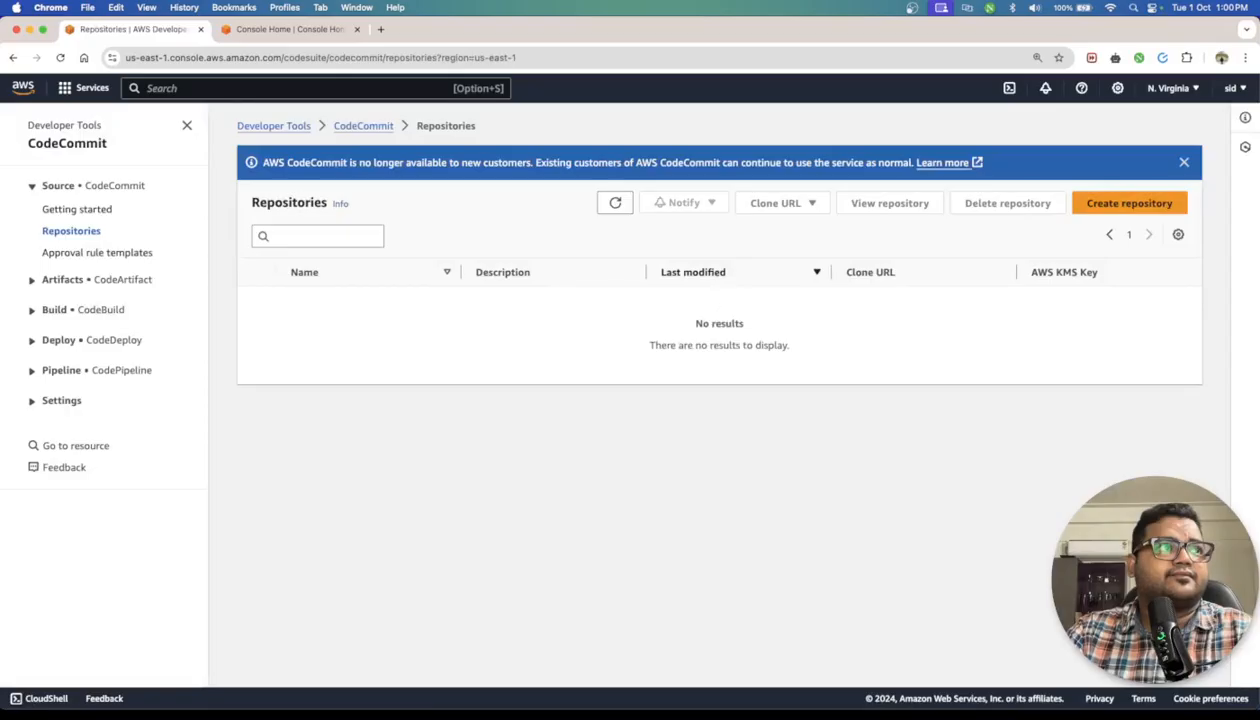
{"action": "left_click", "coordinate": [1182, 162]}
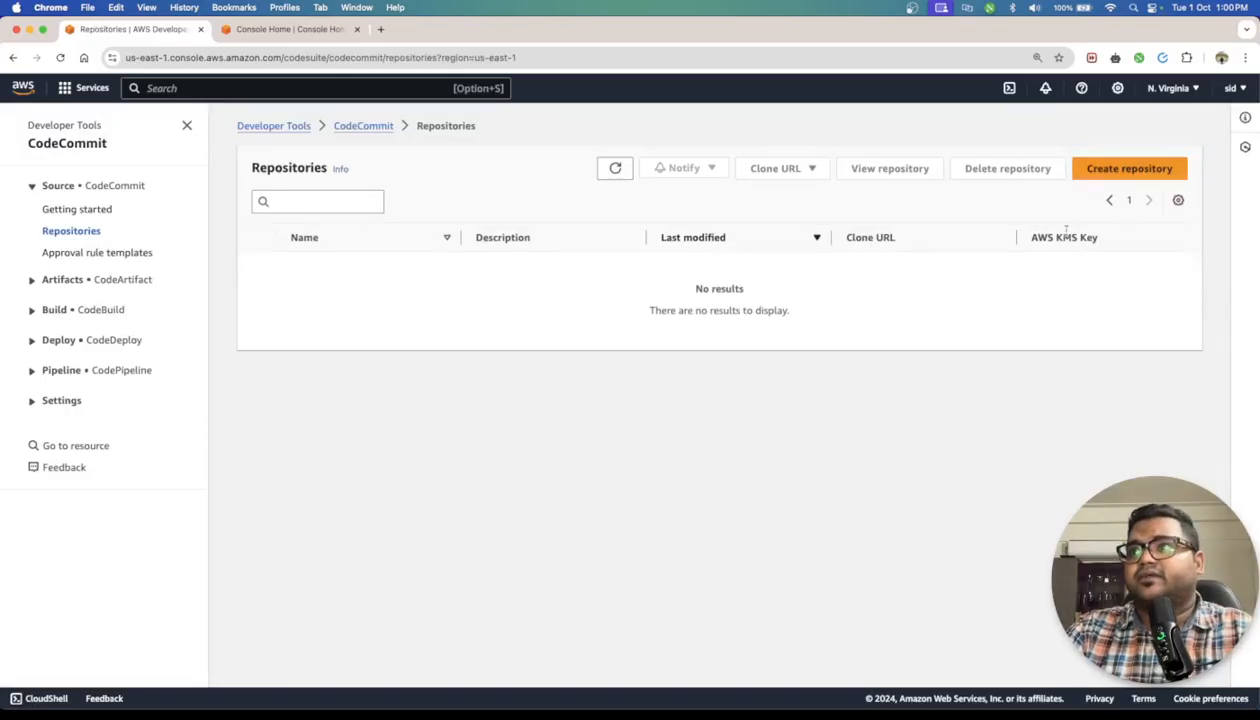
Try to create a CodeCommit repository named "sample-demo" with the description left empty
{"action": "left_click", "coordinate": [1129, 169]}
{"action": "left_click", "coordinate": [303, 358]}
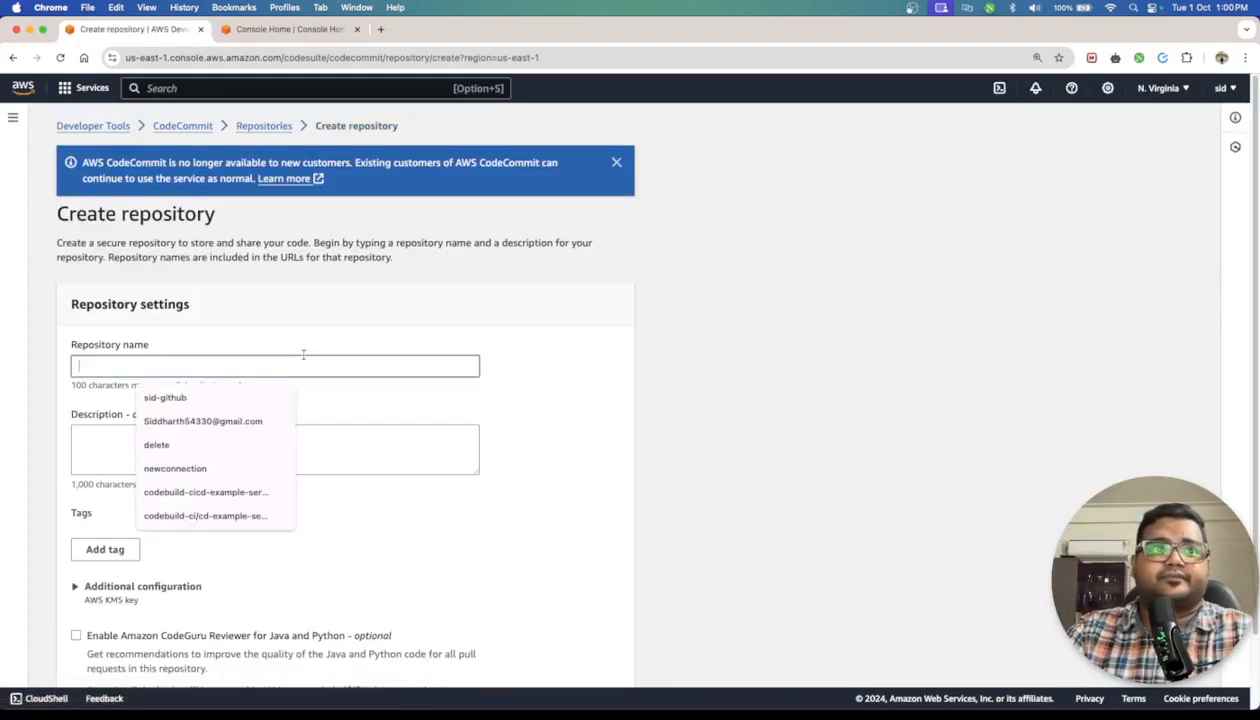
{"action": "type", "text": "sample-"}
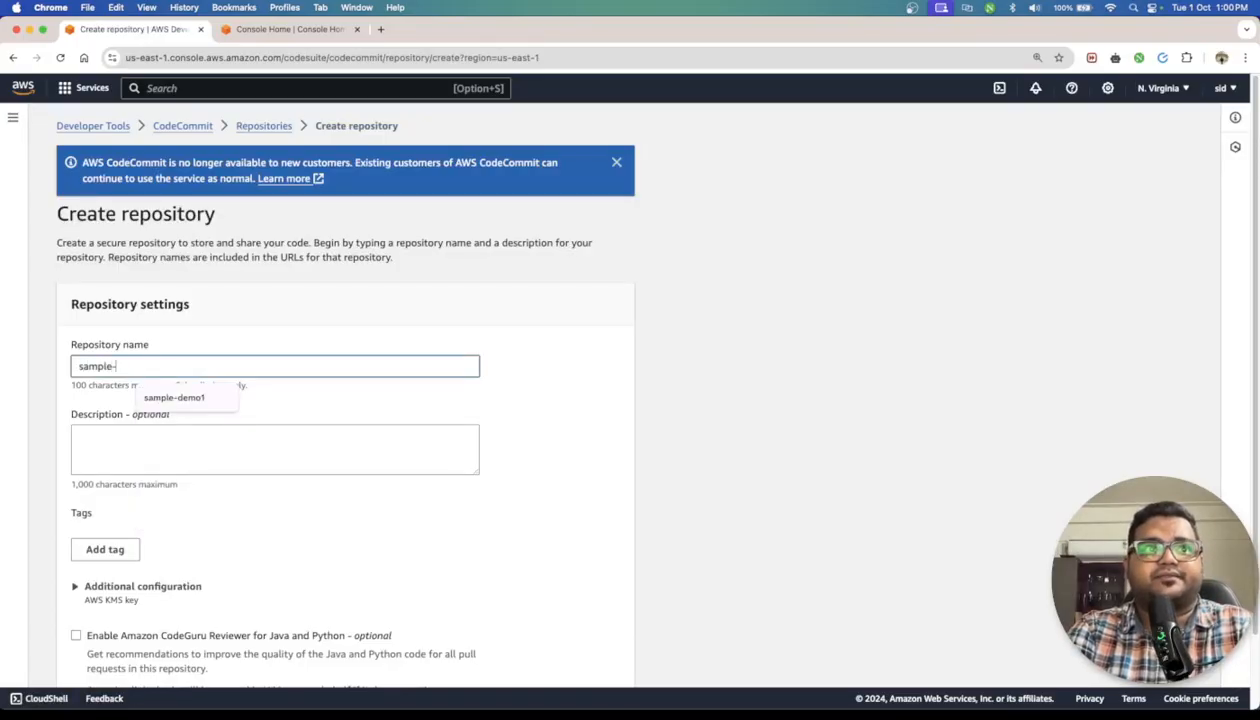
{"action": "type", "text": "demo"}
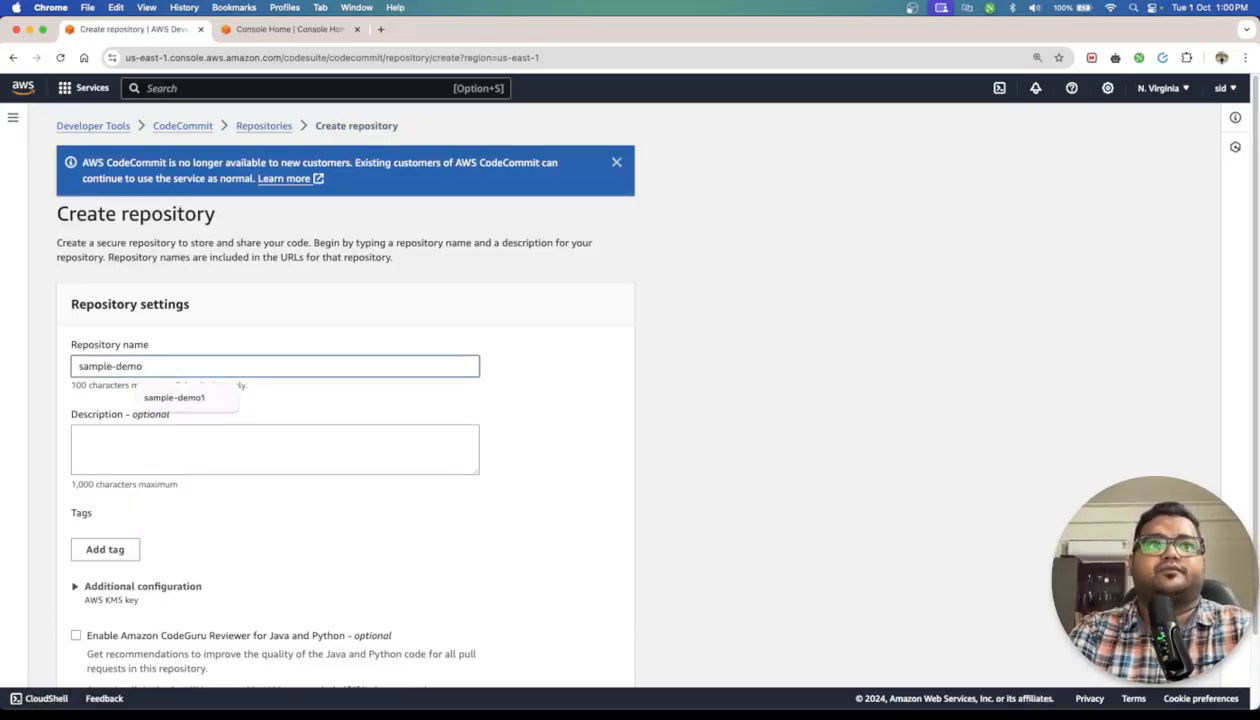
{"action": "left_click", "coordinate": [349, 462]}
{"action": "scroll", "coordinate": [440, 480], "scroll_direction": "down", "scroll_amount": 2}
{"action": "left_click", "coordinate": [600, 661]}
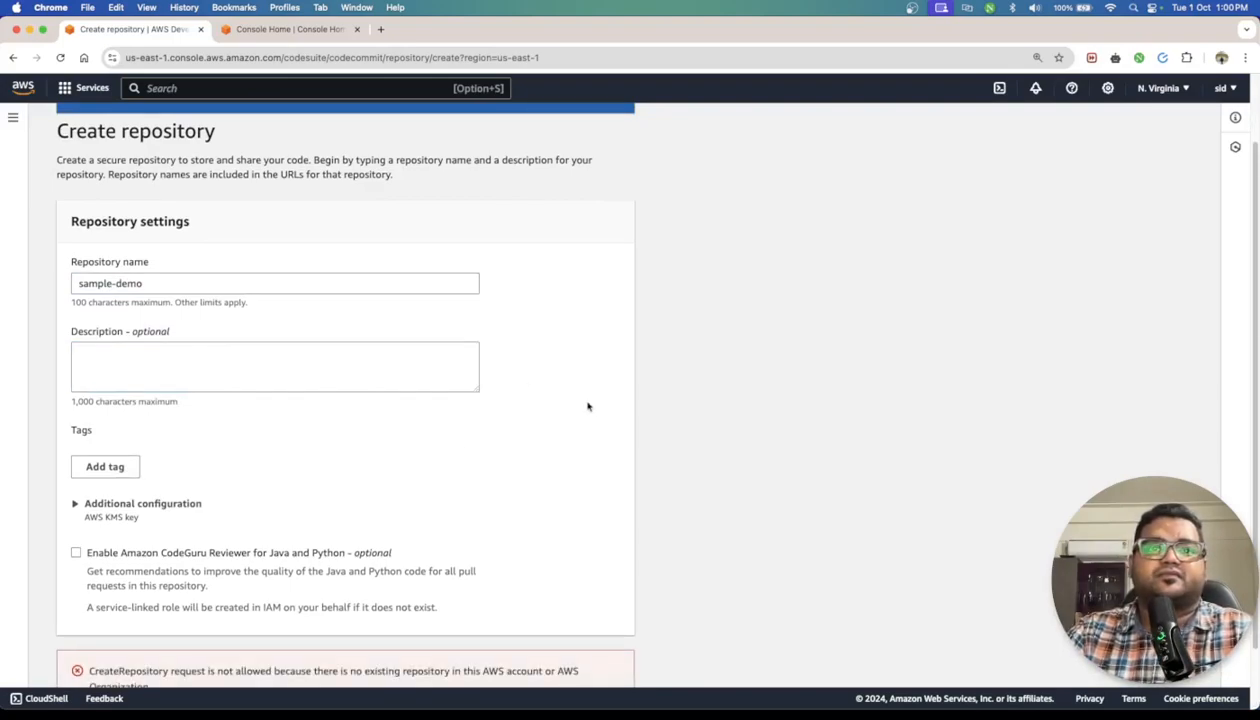
Examine the error below the repository form and the CodeCommit availability notice above it
{"action": "scroll", "coordinate": [588, 406], "scroll_direction": "down", "scroll_amount": 1}
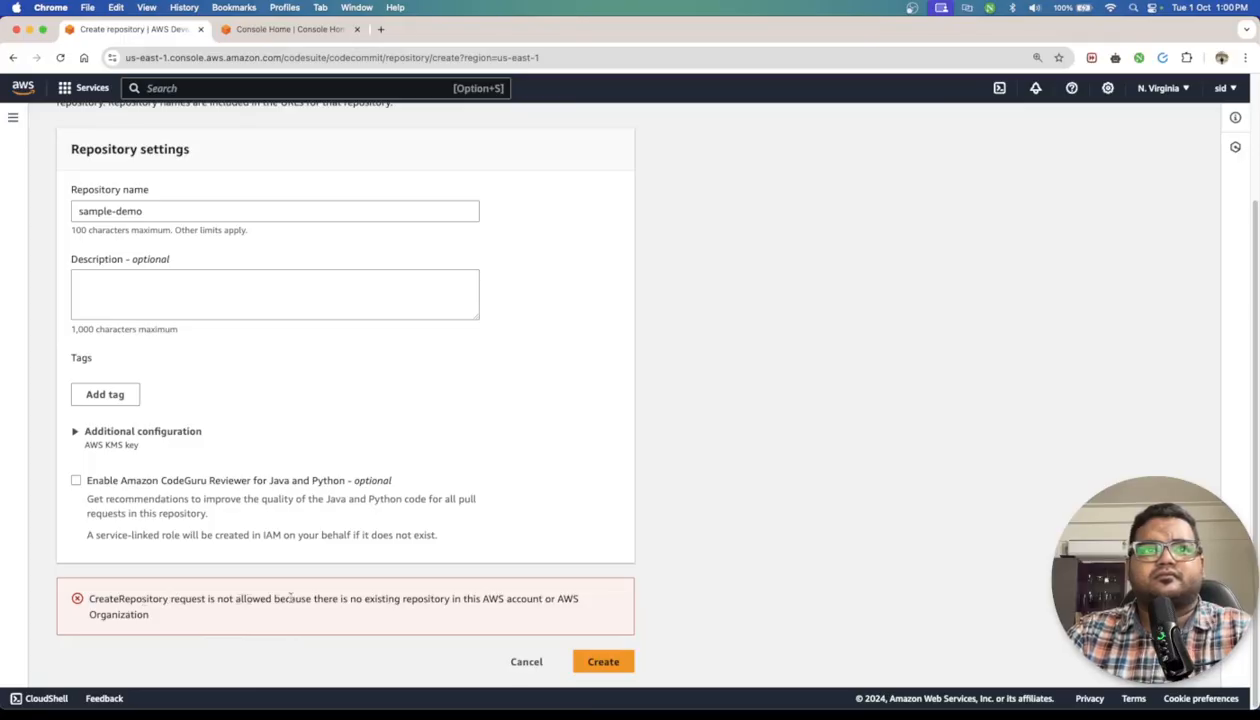
{"action": "scroll", "coordinate": [173, 292], "scroll_direction": "up", "scroll_amount": 2}
{"action": "scroll", "coordinate": [173, 320], "scroll_direction": "up", "scroll_amount": 1}
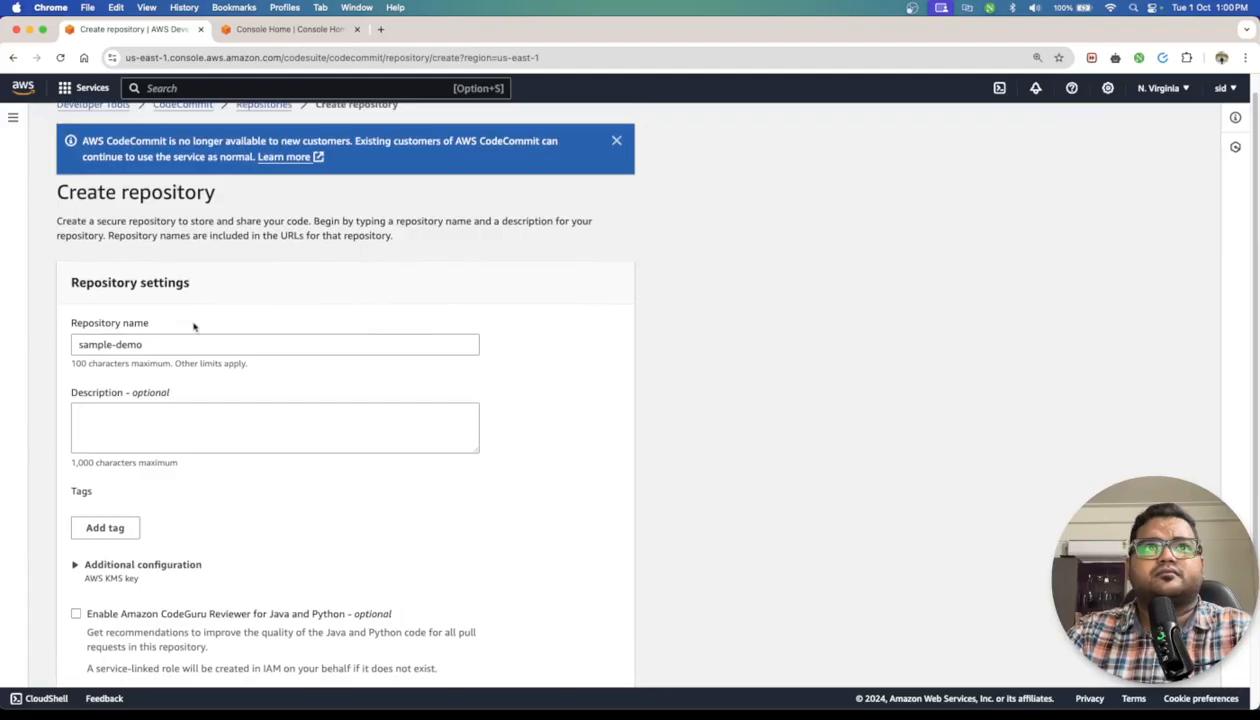
{"action": "scroll", "coordinate": [245, 388], "scroll_direction": "down", "scroll_amount": 3}
{"action": "scroll", "coordinate": [658, 323], "scroll_direction": "up", "scroll_amount": 4}
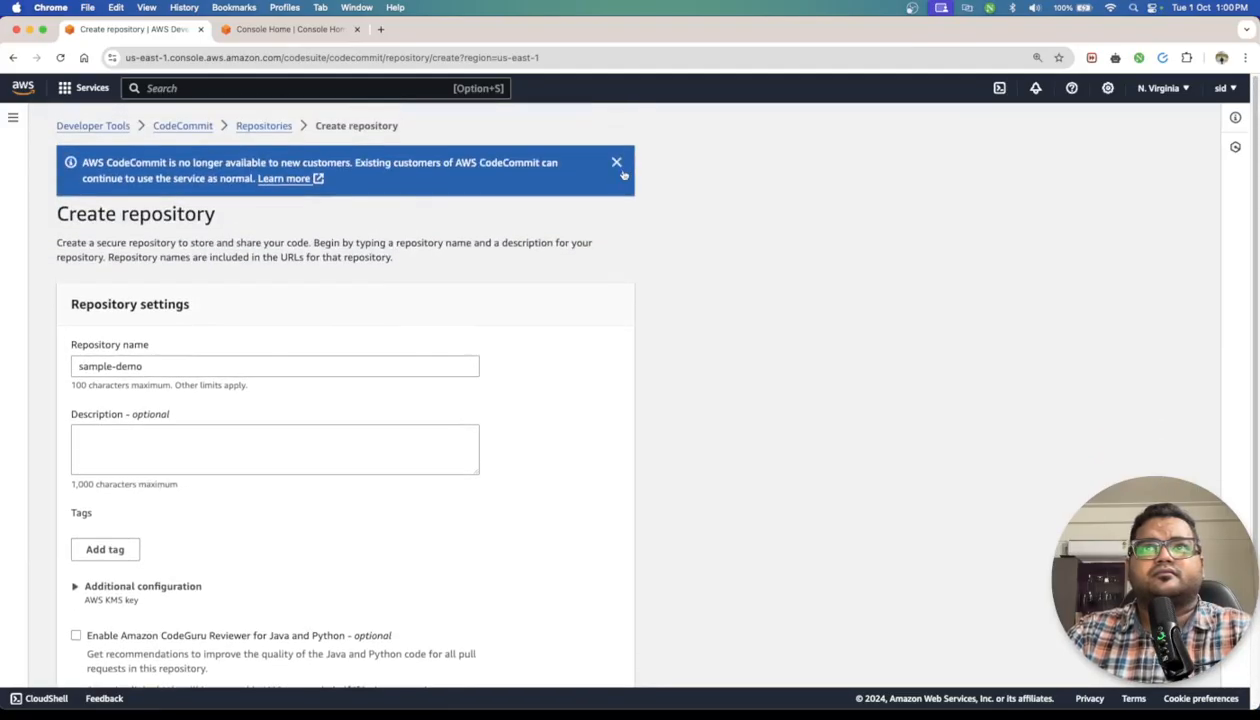
{"action": "left_click_drag", "start_coordinate": [105, 161], "coordinate": [236, 160]}
{"action": "left_click", "coordinate": [156, 217]}
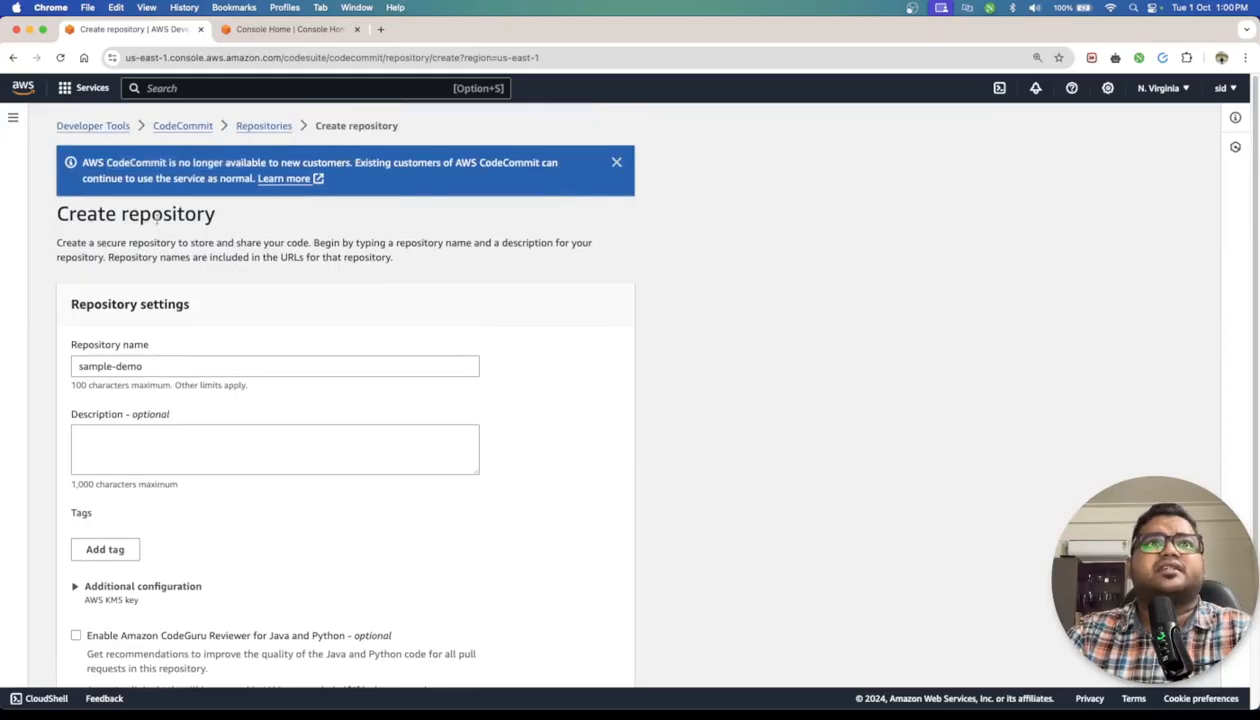
{"action": "left_click_drag", "start_coordinate": [124, 178], "coordinate": [243, 178]}
{"action": "left_click", "coordinate": [243, 178]}
Dismiss the availability notice, leave the repository form and return to the AWS Console Home
{"action": "left_click", "coordinate": [614, 163]}
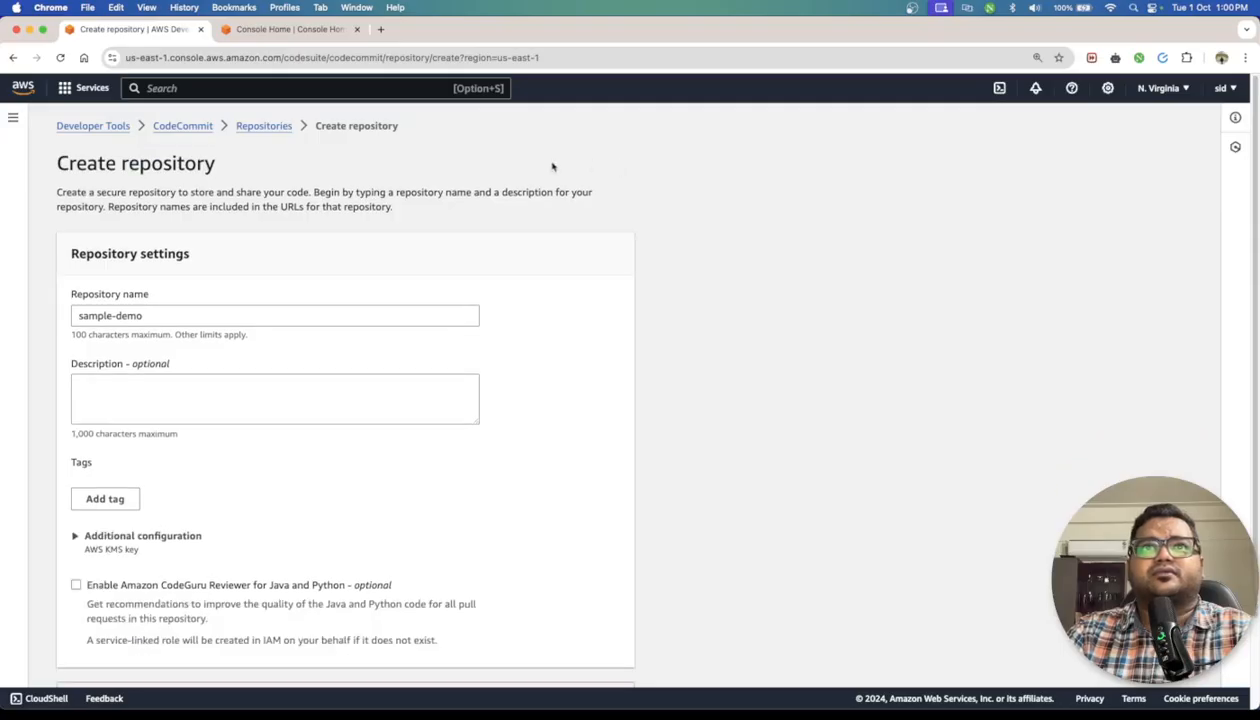
{"action": "left_click", "coordinate": [263, 126]}
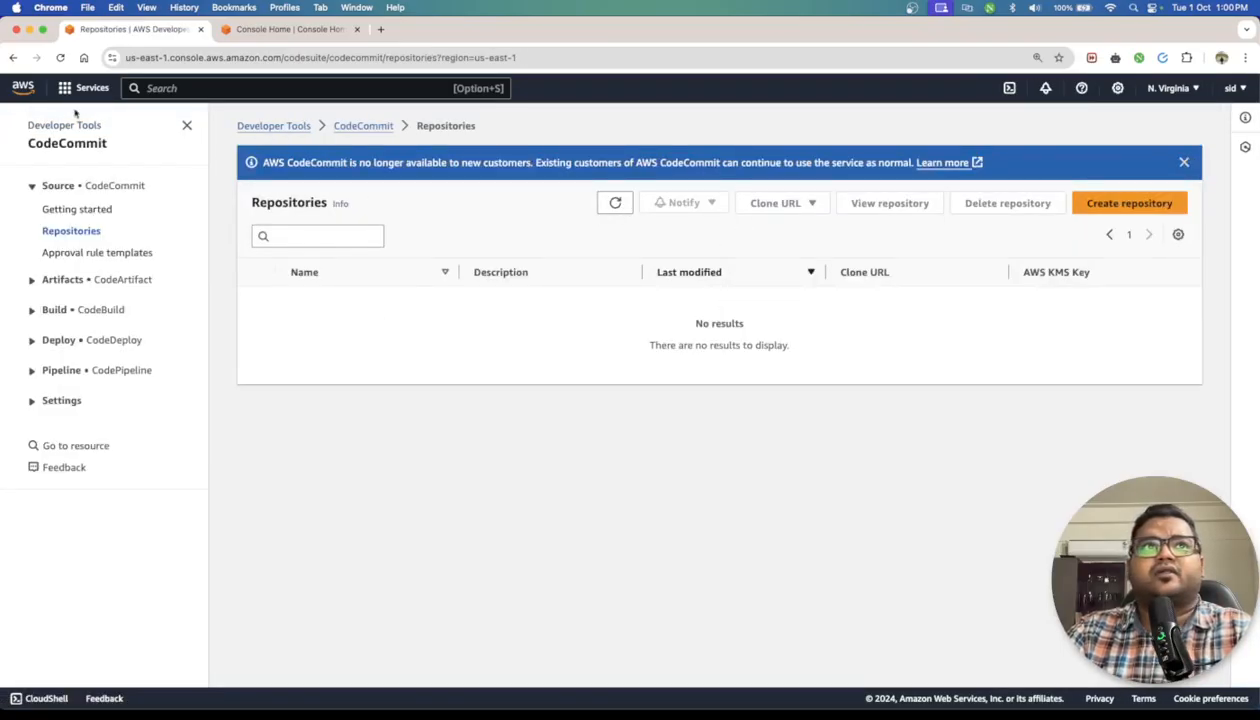
{"action": "left_click", "coordinate": [29, 92]}
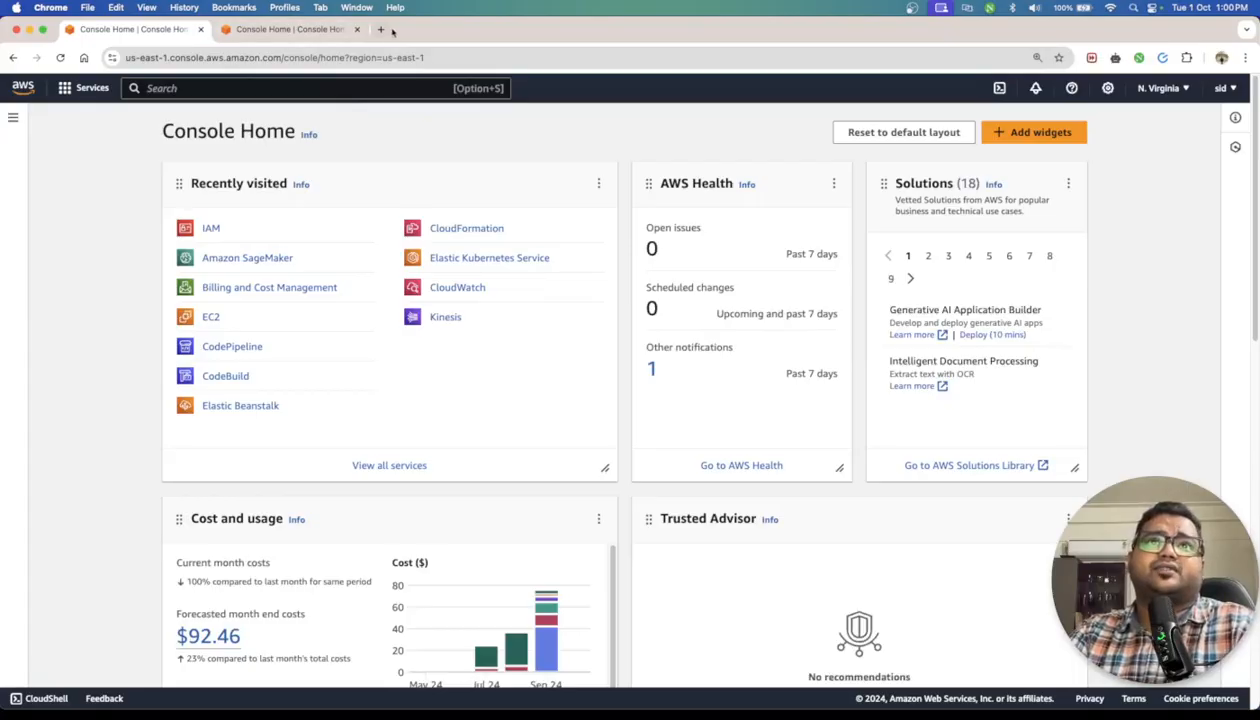
Open GitHub in a new browser tab and move that tab to the first position
{"action": "key", "text": "super+t"}
{"action": "type", "text": "github"}
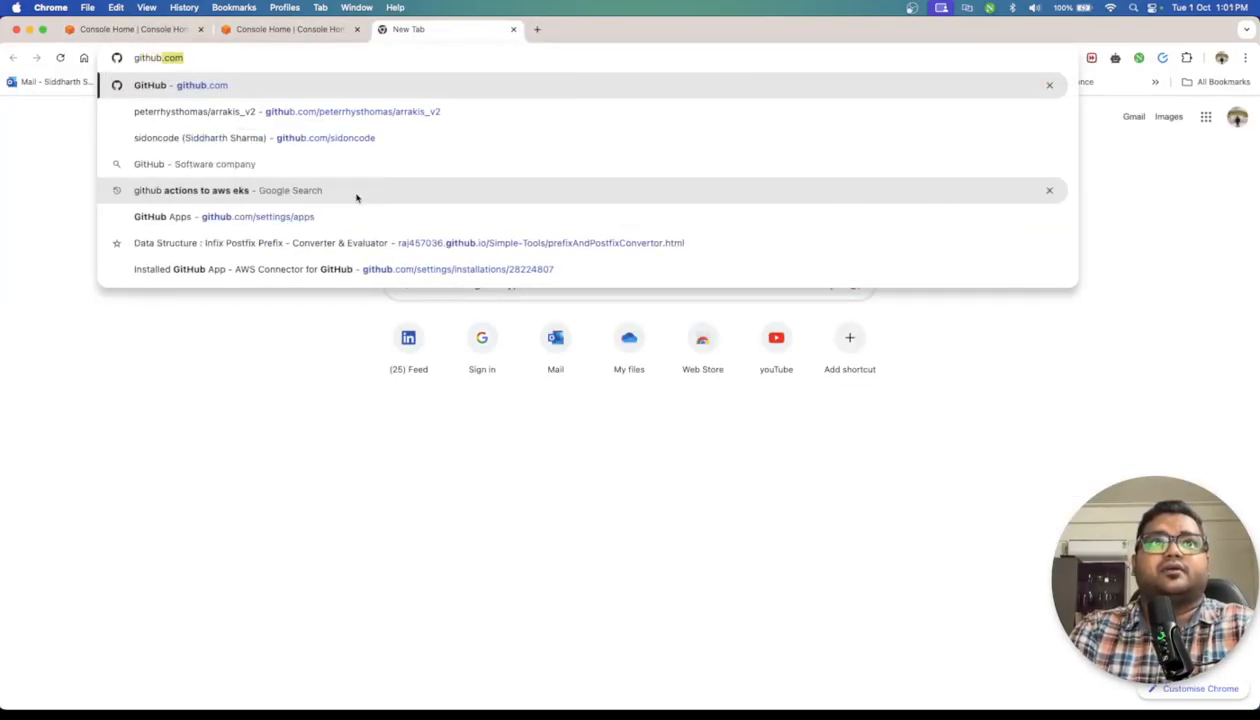
{"action": "key", "text": "Return"}
{"action": "left_click_drag", "start_coordinate": [430, 29], "coordinate": [115, 35]}
Create a new public GitHub repository named "Sample-Demo-CodeDeploy" without a README
{"action": "left_click", "coordinate": [200, 165]}
{"action": "left_click", "coordinate": [538, 357]}
{"action": "type", "text": "Sample-Demo-CodeDeploy"}
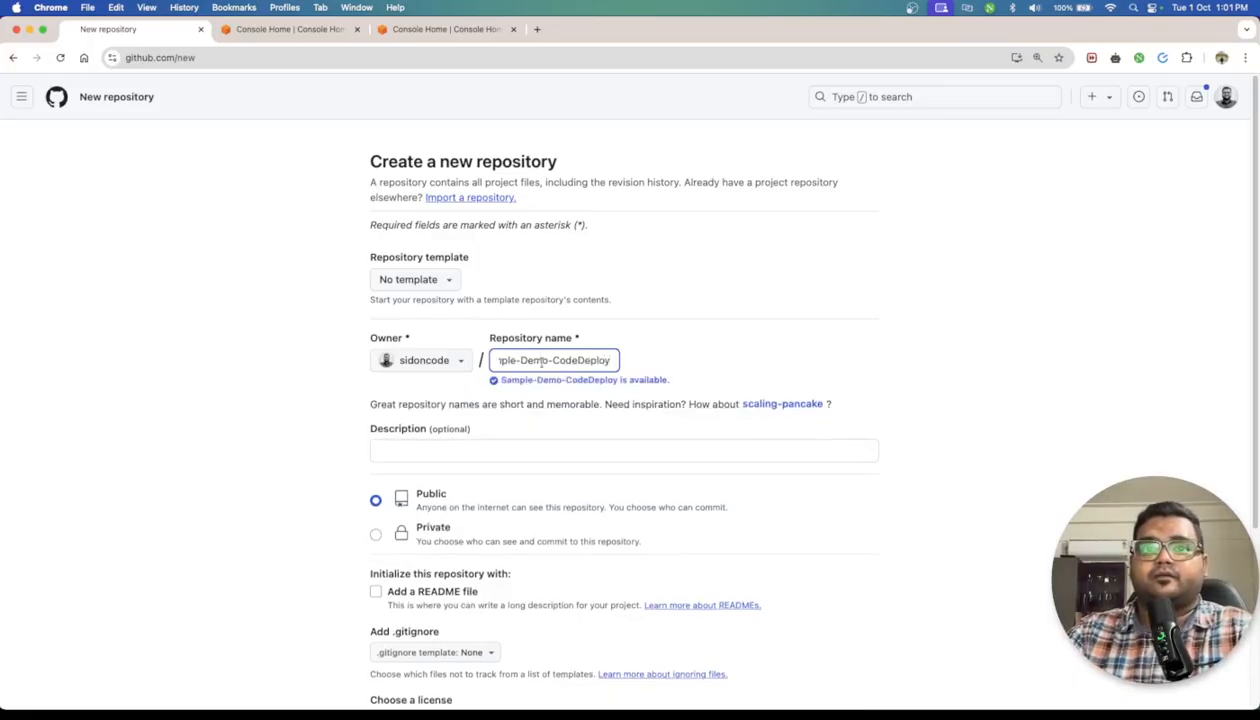
{"action": "scroll", "coordinate": [541, 357], "scroll_direction": "down", "scroll_amount": 5}
{"action": "left_click", "coordinate": [805, 574]}
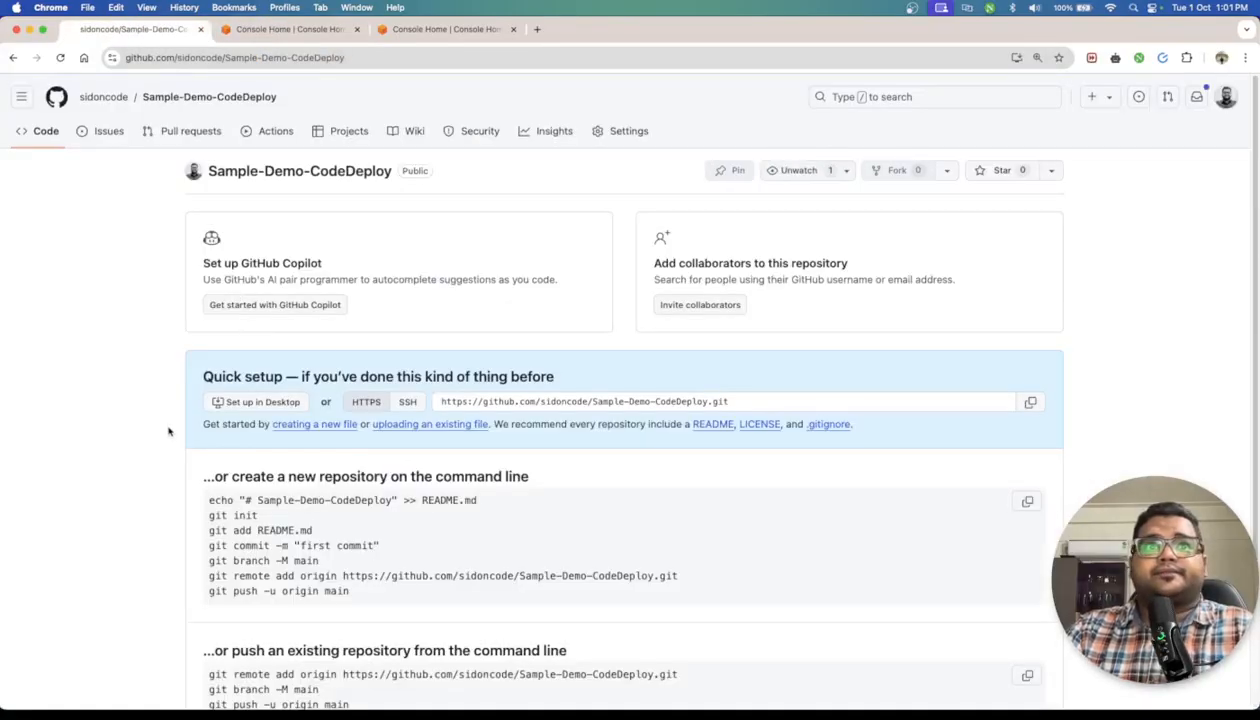
Upload index.html from the Downloads folder to the new repository and commit it with the default message
{"action": "left_click", "coordinate": [400, 425]}
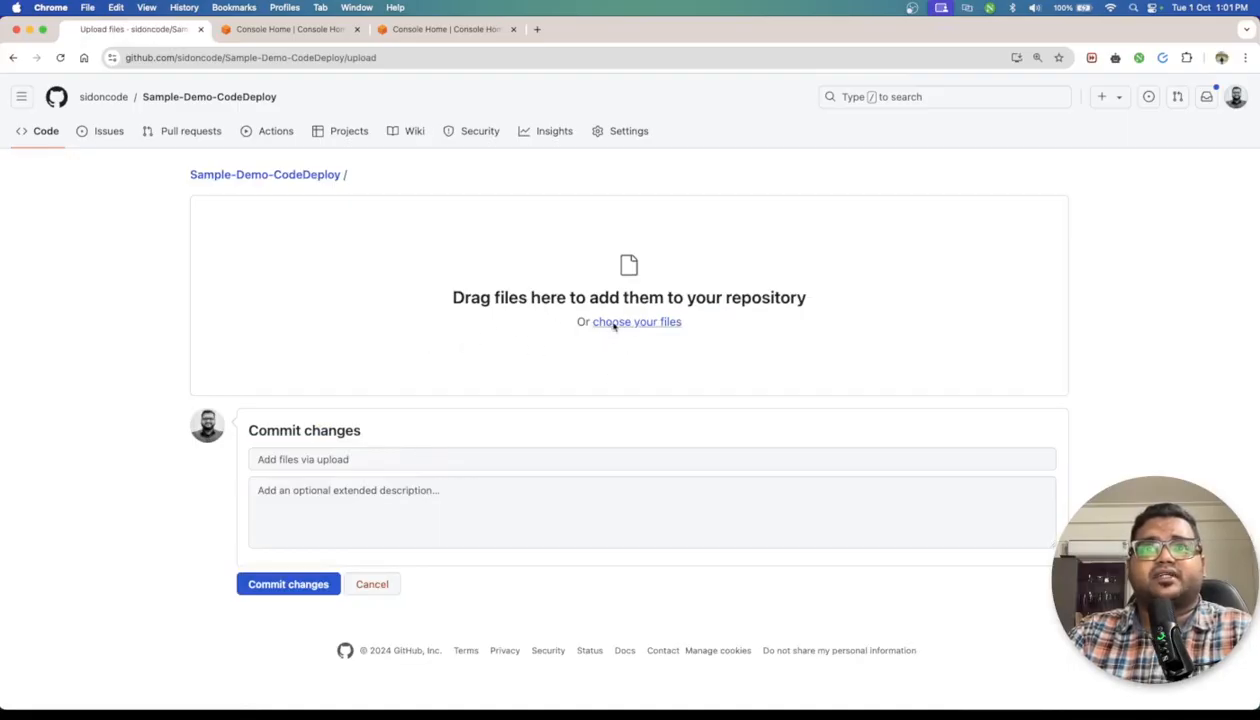
{"action": "left_click", "coordinate": [614, 322]}
{"action": "left_click", "coordinate": [475, 141]}
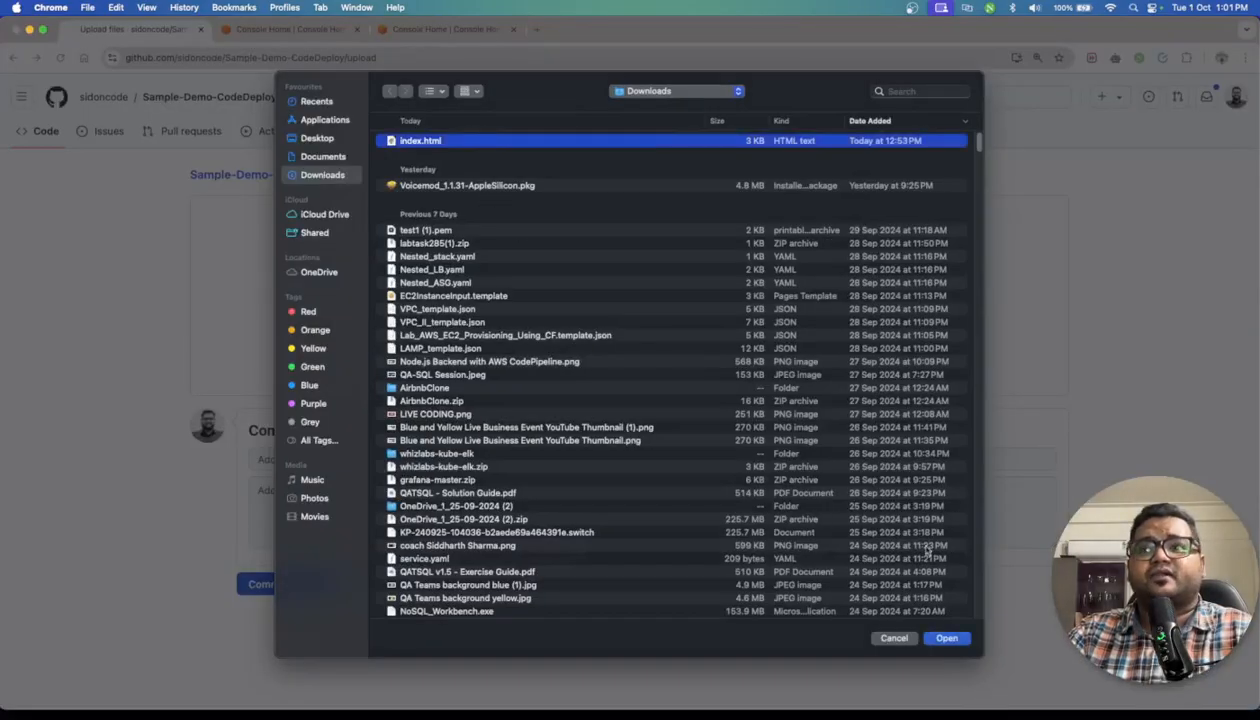
{"action": "left_click", "coordinate": [946, 639]}
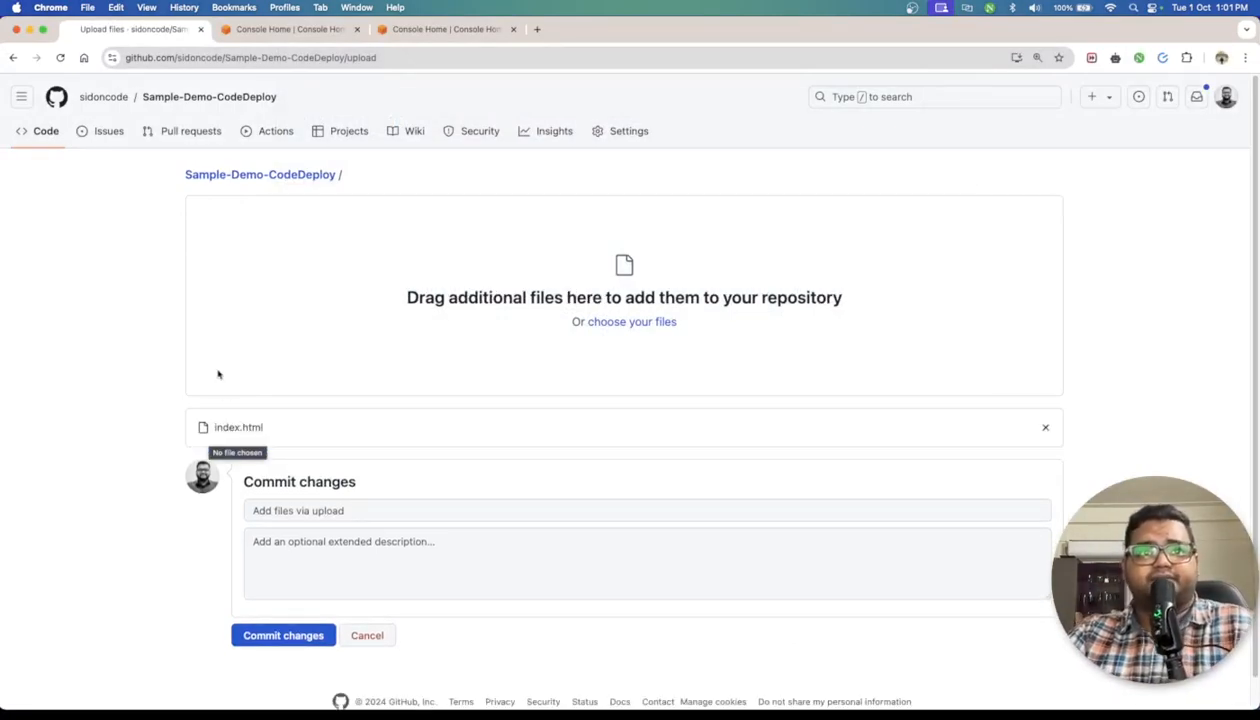
{"action": "left_click", "coordinate": [304, 634]}
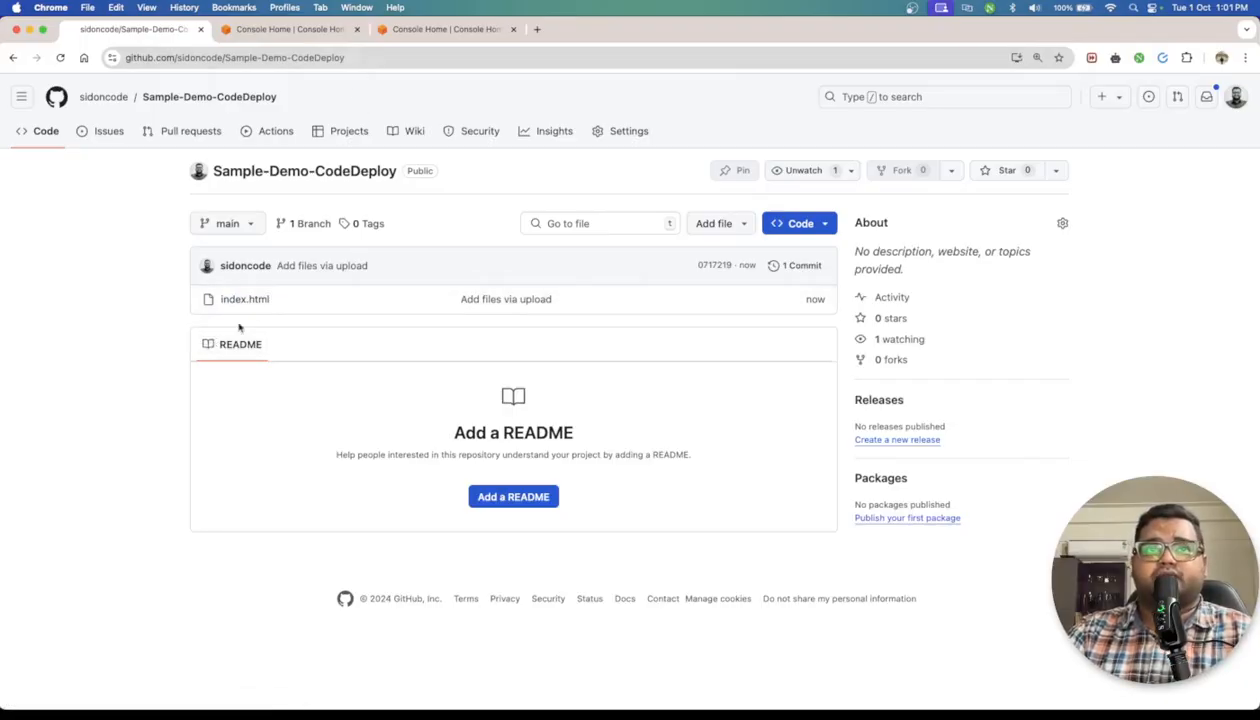
Switch back to the AWS Console Home tab and open the EC2 dashboard
{"action": "left_click", "coordinate": [295, 29]}
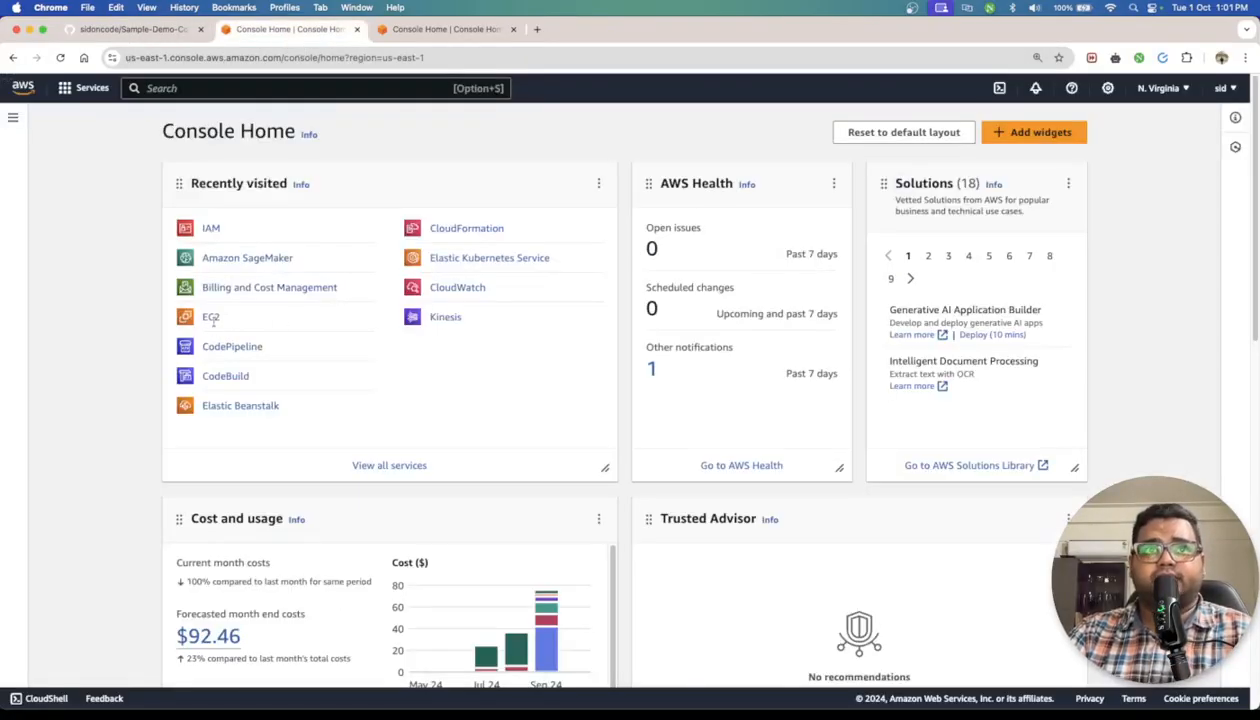
{"action": "left_click", "coordinate": [211, 316]}
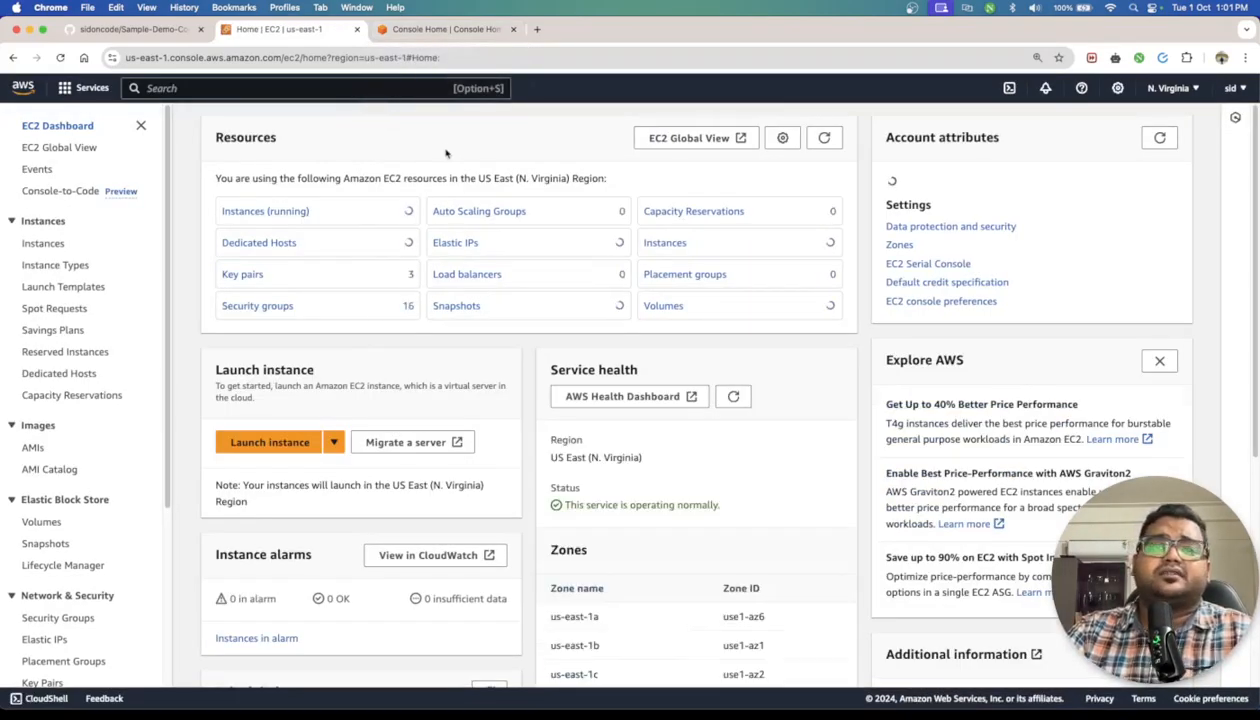
Start launching a new EC2 instance and name it "Codepipeline-Demo"
{"action": "left_click", "coordinate": [277, 219]}
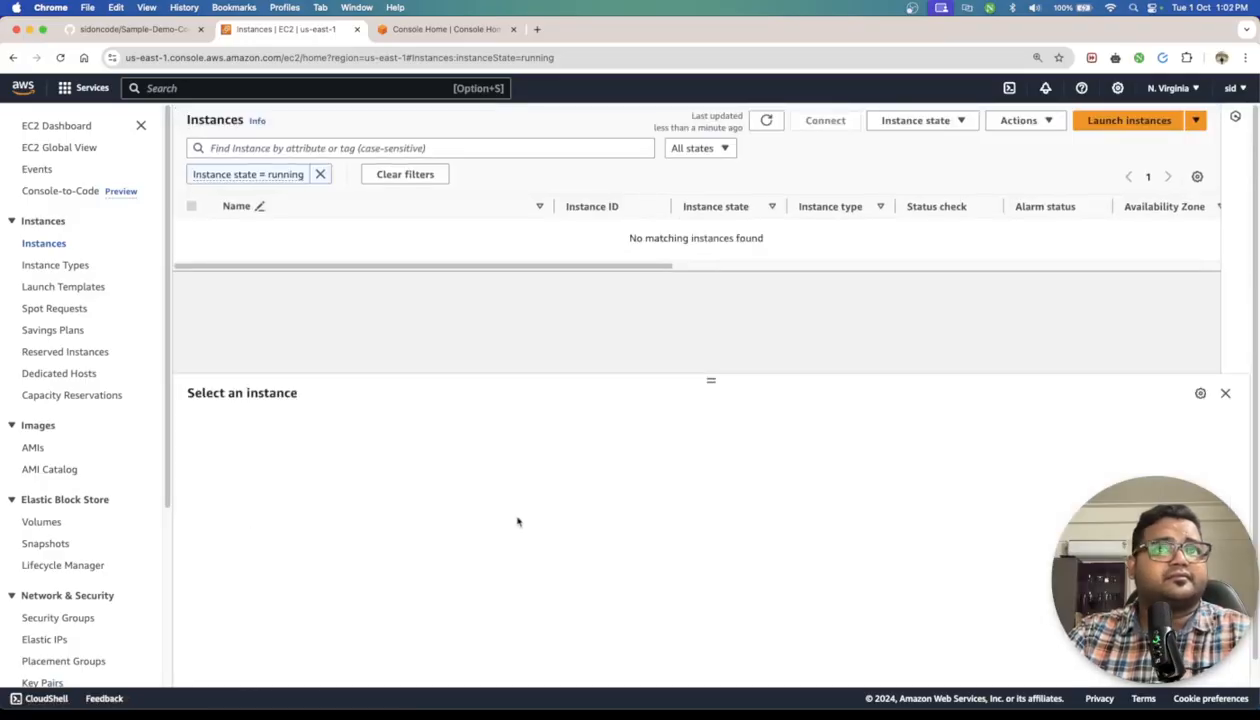
{"action": "left_click", "coordinate": [1120, 121]}
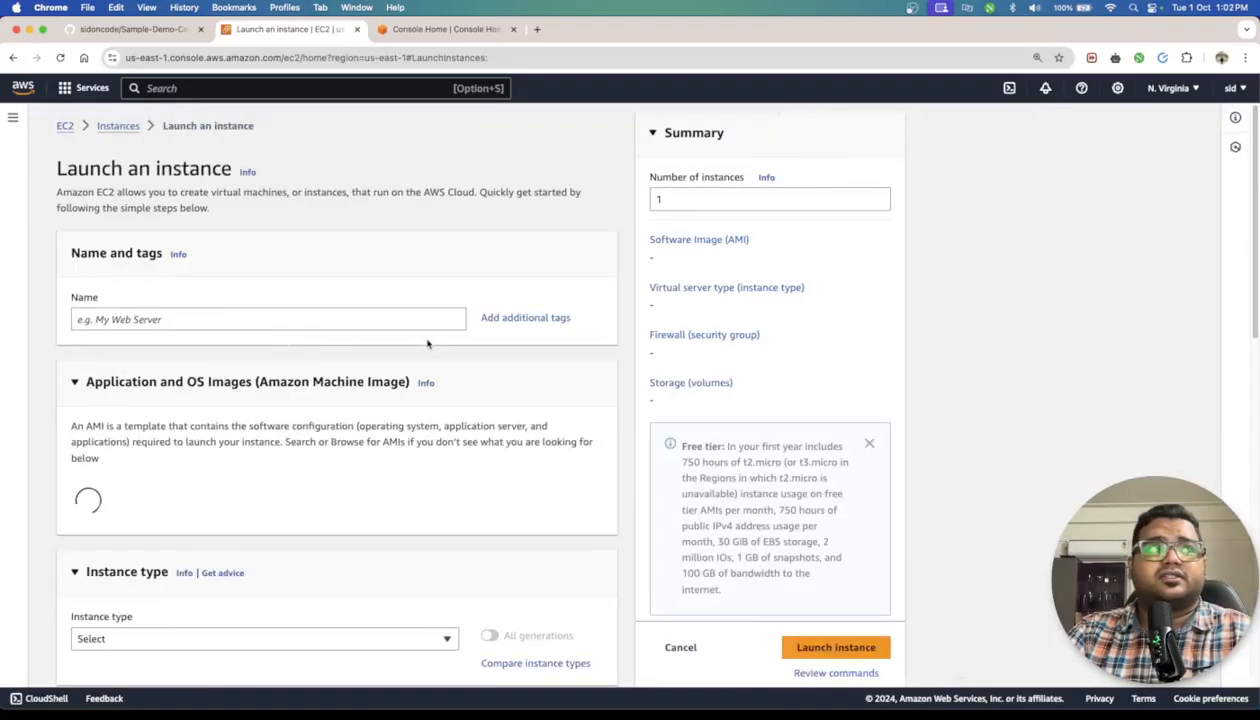
{"action": "left_click", "coordinate": [355, 321]}
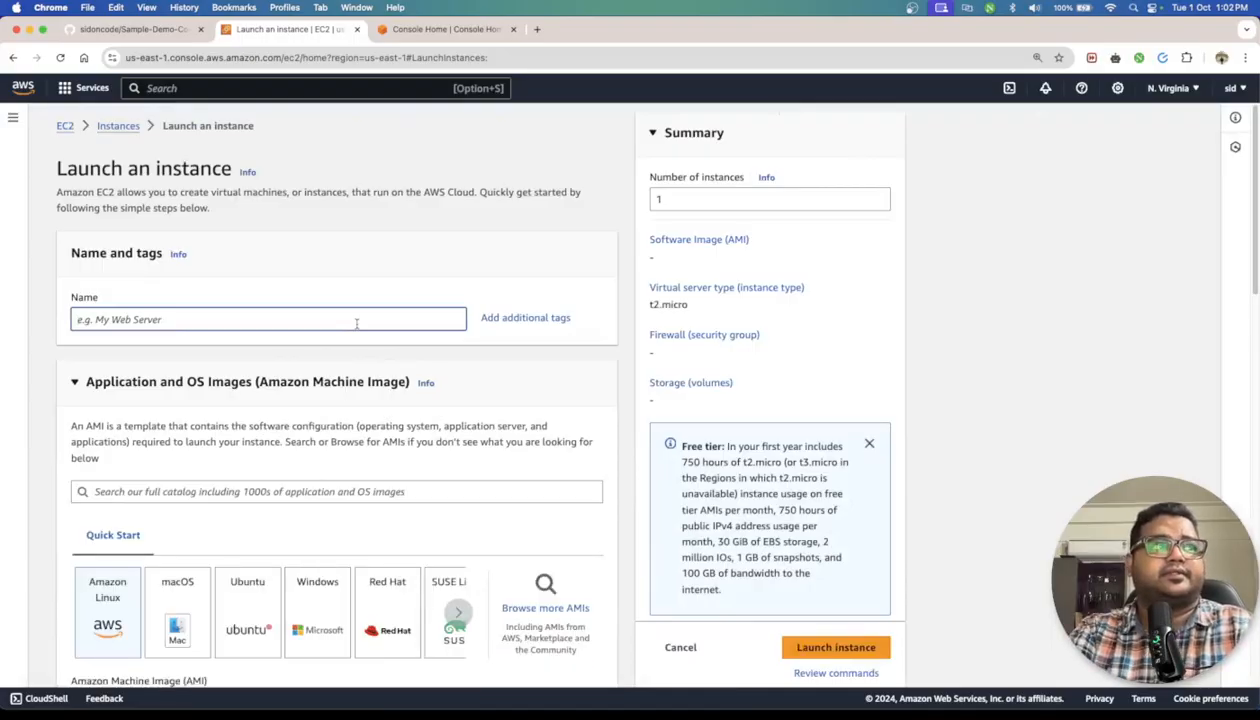
{"action": "type", "text": "Codepipeline0"}
{"action": "type", "text": "D"}
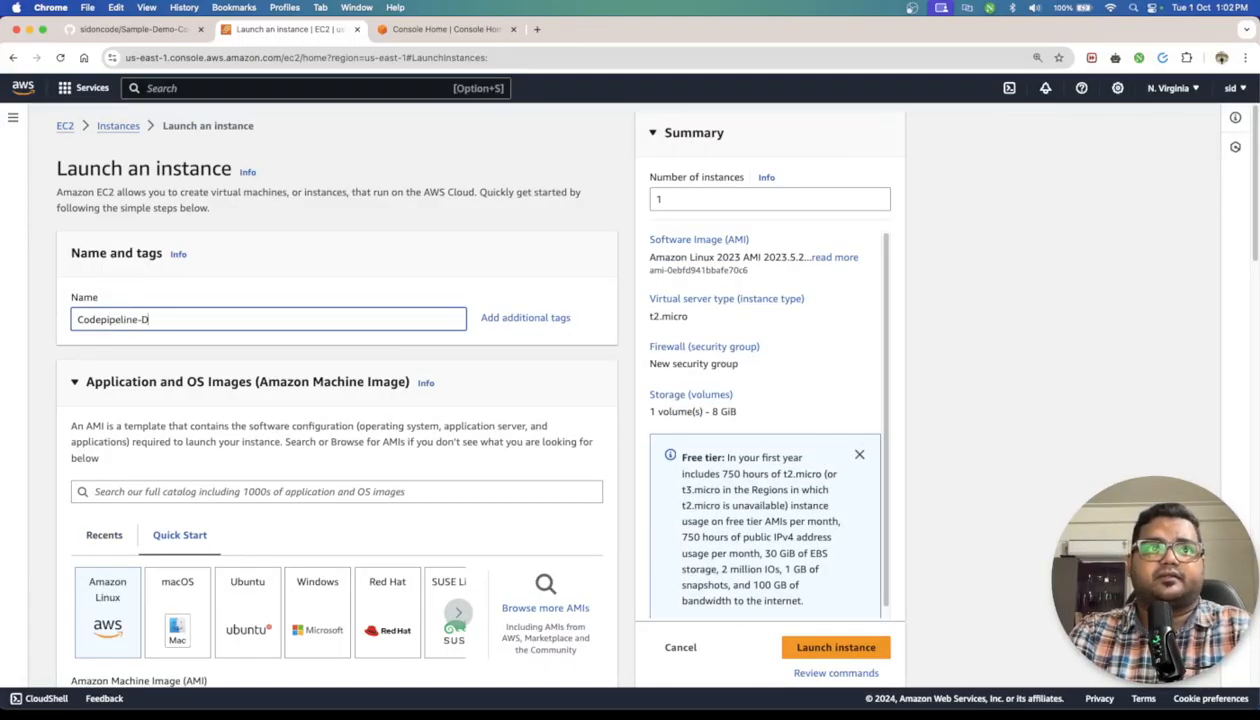
{"action": "type", "text": "emo"}
Choose the Amazon Linux 2 AMI (HVM) - Kernel 5.10, SSD Volume Type image for the instance
{"action": "scroll", "coordinate": [338, 552], "scroll_direction": "down", "scroll_amount": 4}
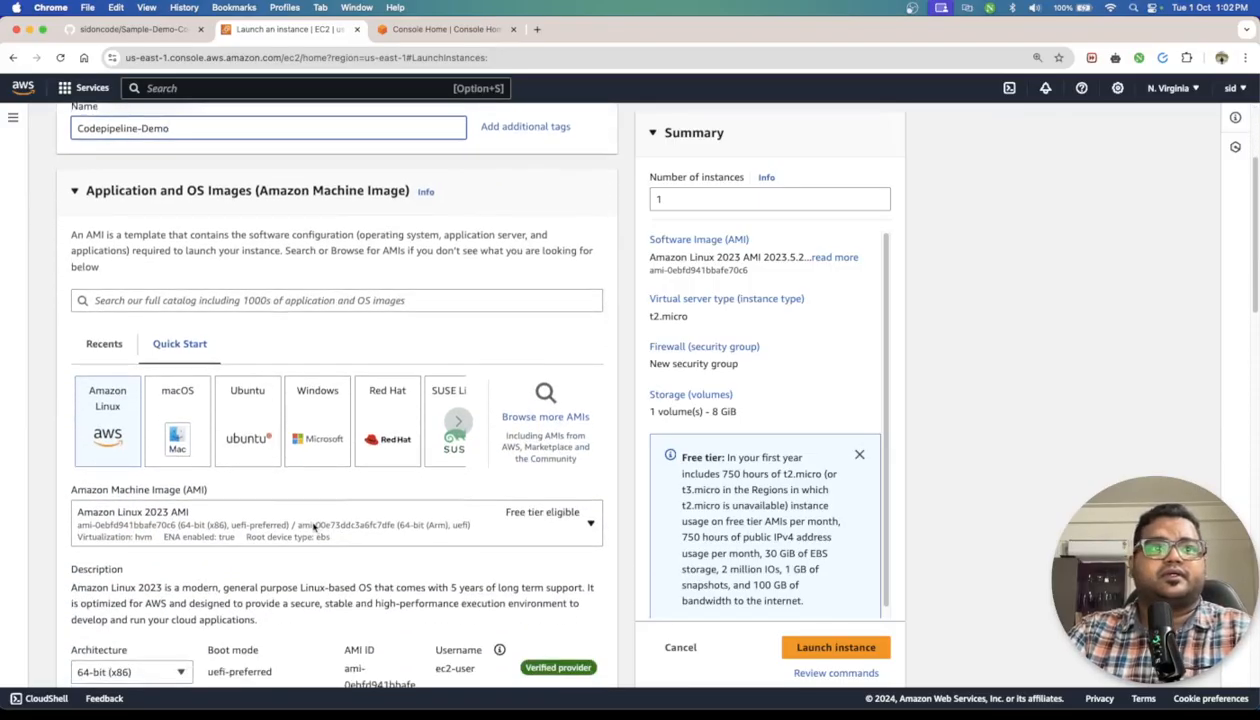
{"action": "left_click", "coordinate": [316, 526]}
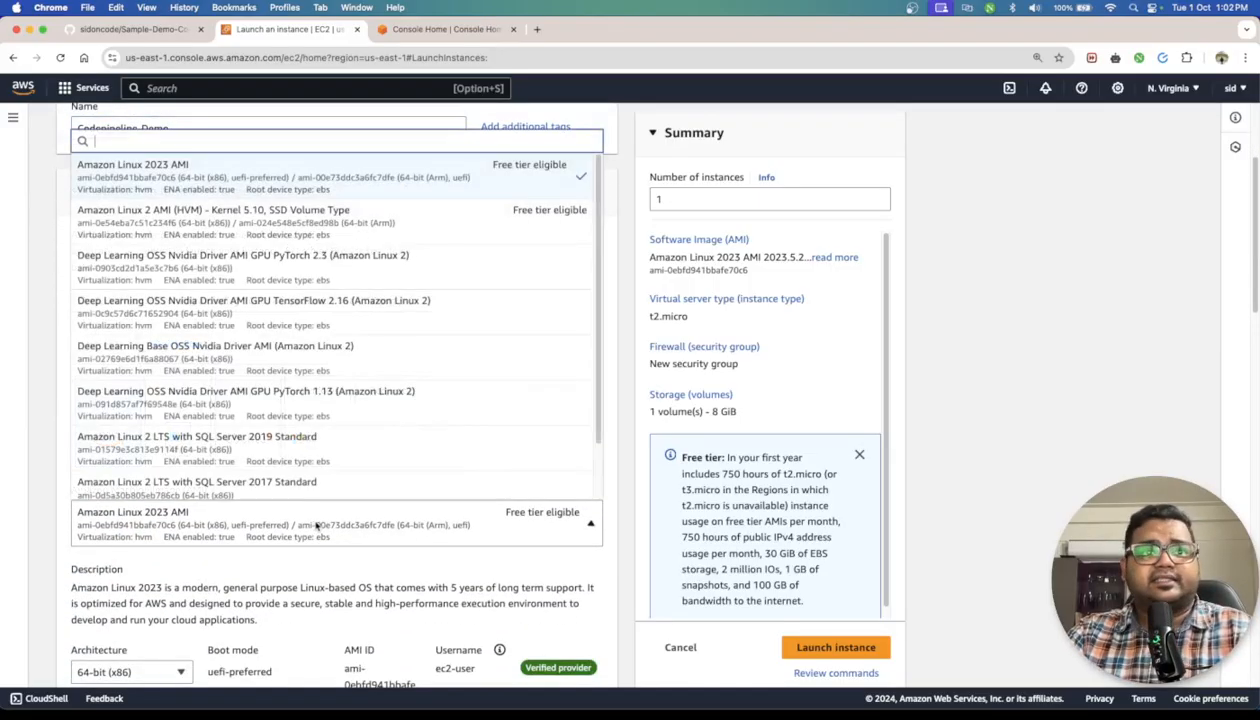
{"action": "left_click", "coordinate": [396, 236]}
{"action": "scroll", "coordinate": [400, 517], "scroll_direction": "down", "scroll_amount": 5}
{"action": "scroll", "coordinate": [400, 517], "scroll_direction": "down", "scroll_amount": 2}
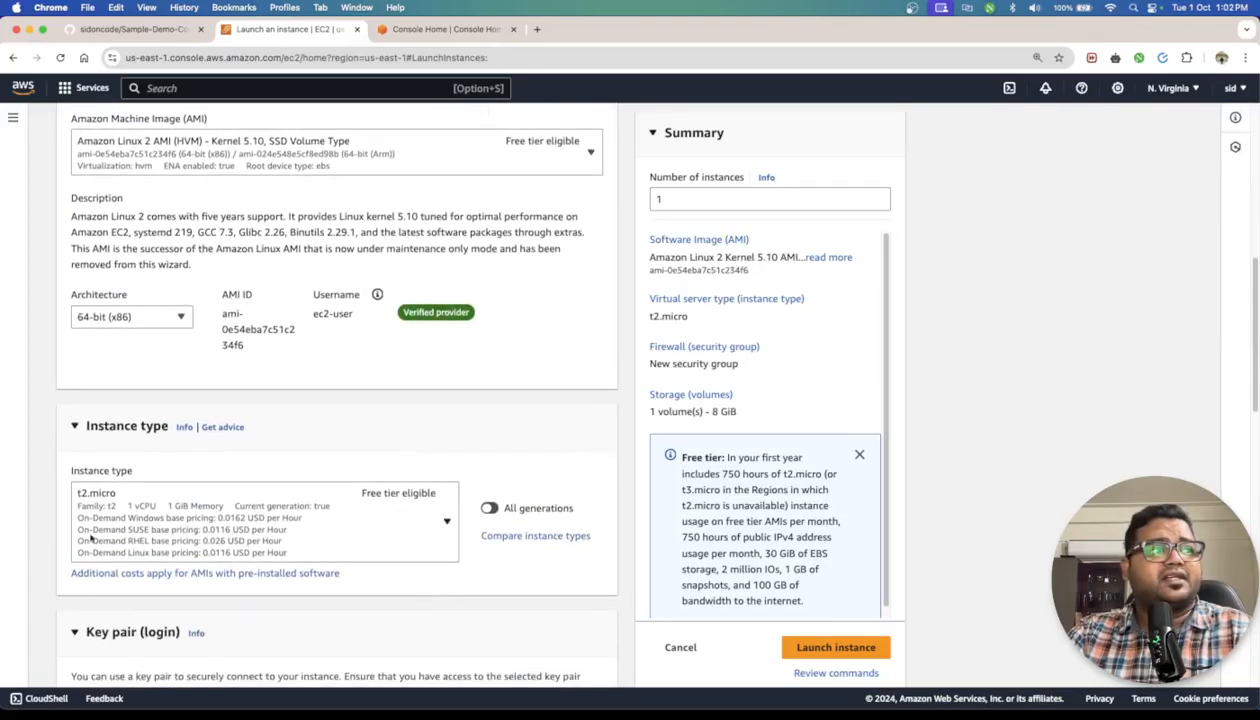
Keep the t2.micro instance type and select the existing "day1" key pair for login
{"action": "scroll", "coordinate": [418, 415], "scroll_direction": "down", "scroll_amount": 6}
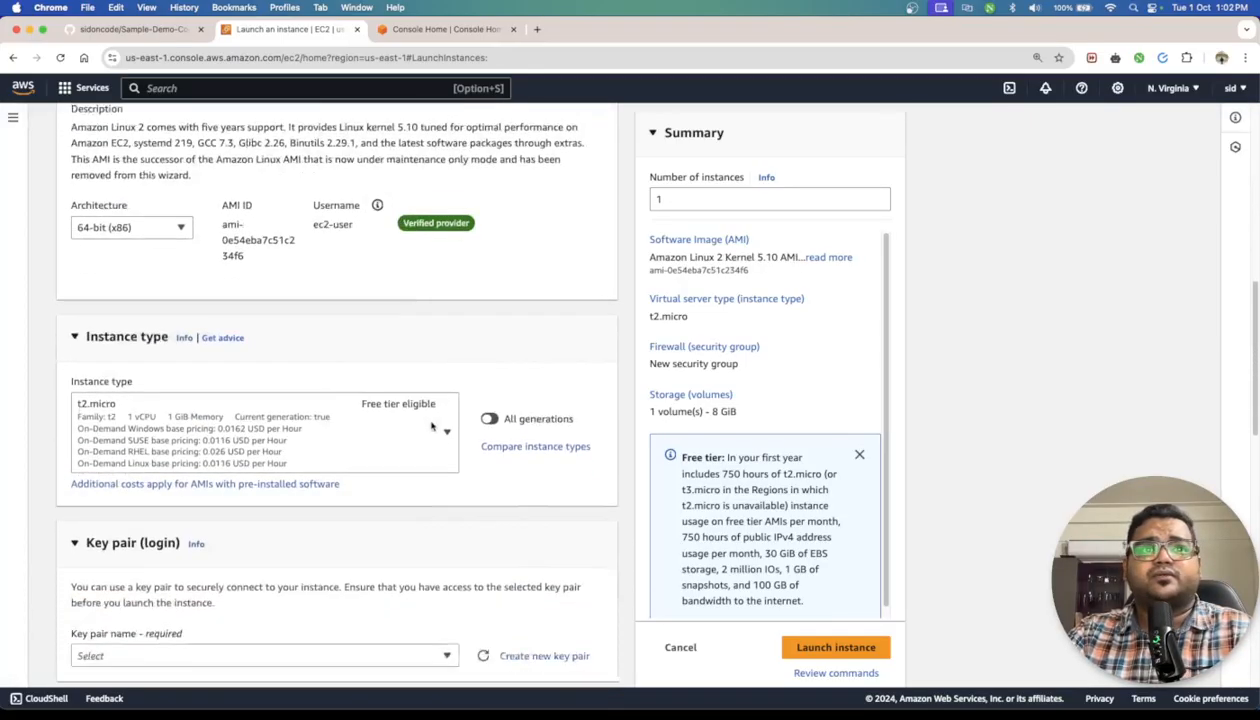
{"action": "left_click", "coordinate": [393, 416]}
{"action": "left_click", "coordinate": [410, 518]}
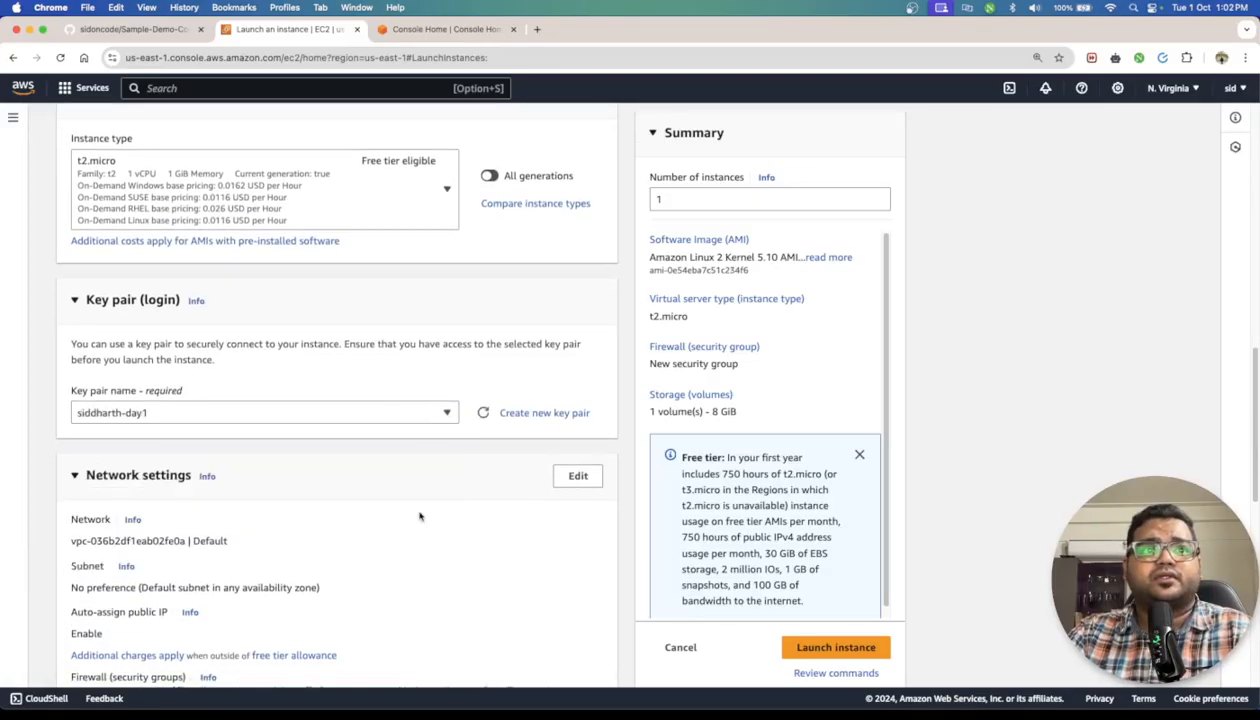
Assign the existing security group launch-wizard-7 to the instance
{"action": "scroll", "coordinate": [420, 515], "scroll_direction": "down", "scroll_amount": 4}
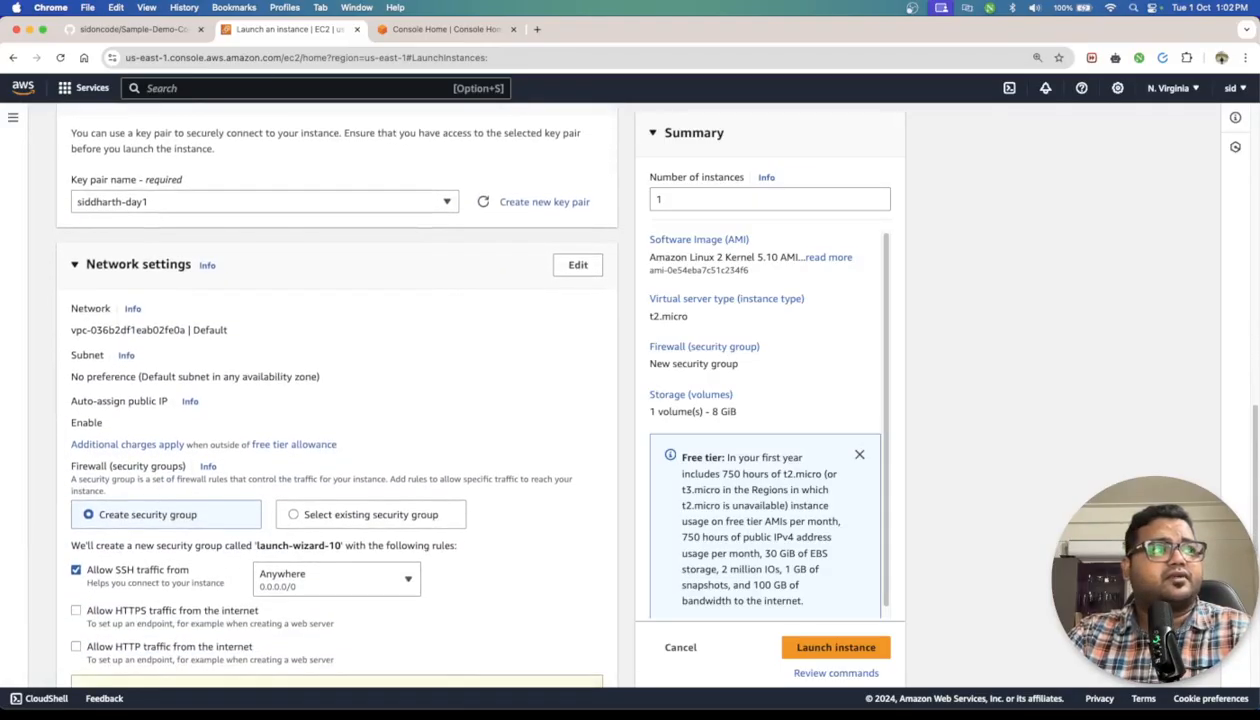
{"action": "left_click", "coordinate": [395, 515]}
{"action": "left_click", "coordinate": [446, 548]}
{"action": "scroll", "coordinate": [508, 420], "scroll_direction": "down", "scroll_amount": 5}
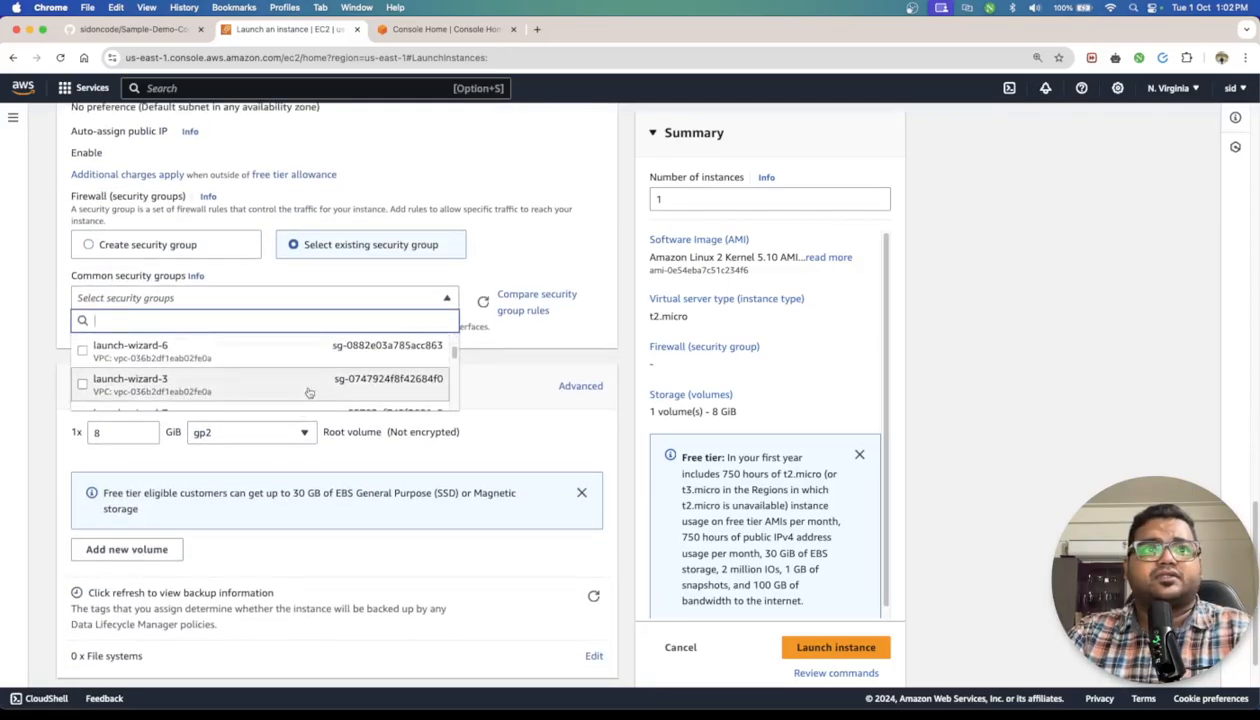
{"action": "scroll", "coordinate": [309, 393], "scroll_direction": "down", "scroll_amount": 5}
{"action": "scroll", "coordinate": [312, 380], "scroll_direction": "up", "scroll_amount": 5}
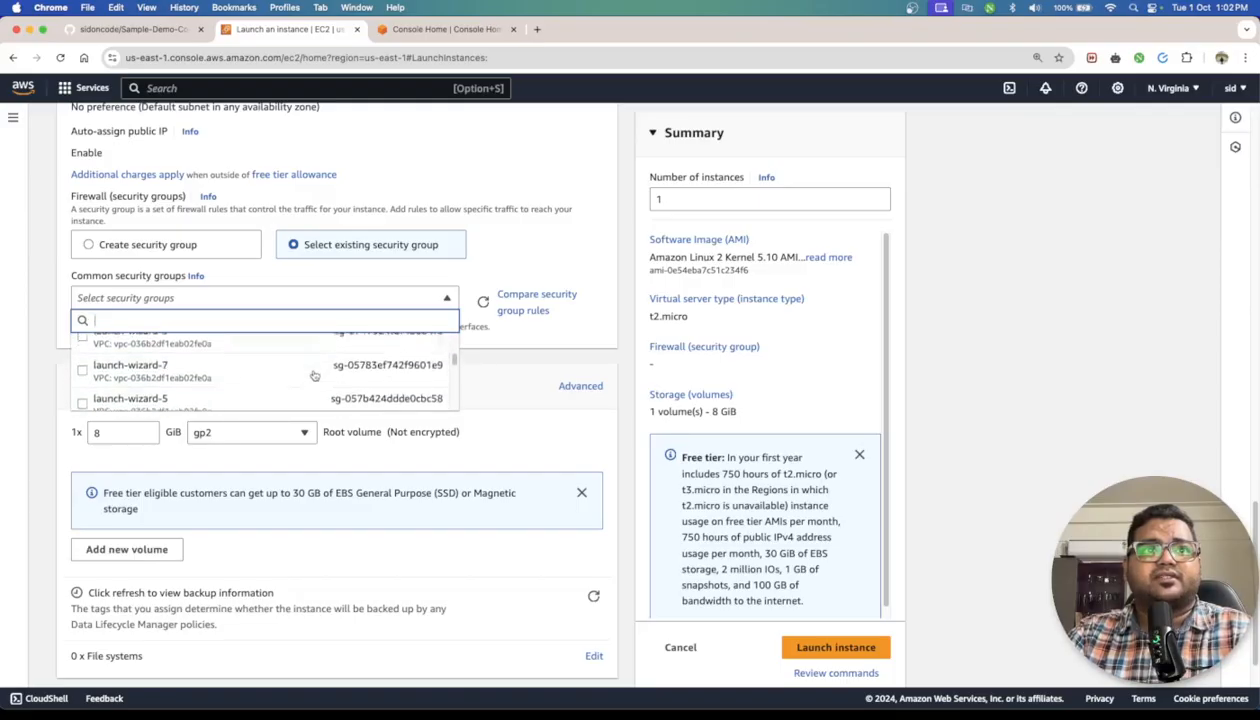
{"action": "left_click", "coordinate": [314, 368]}
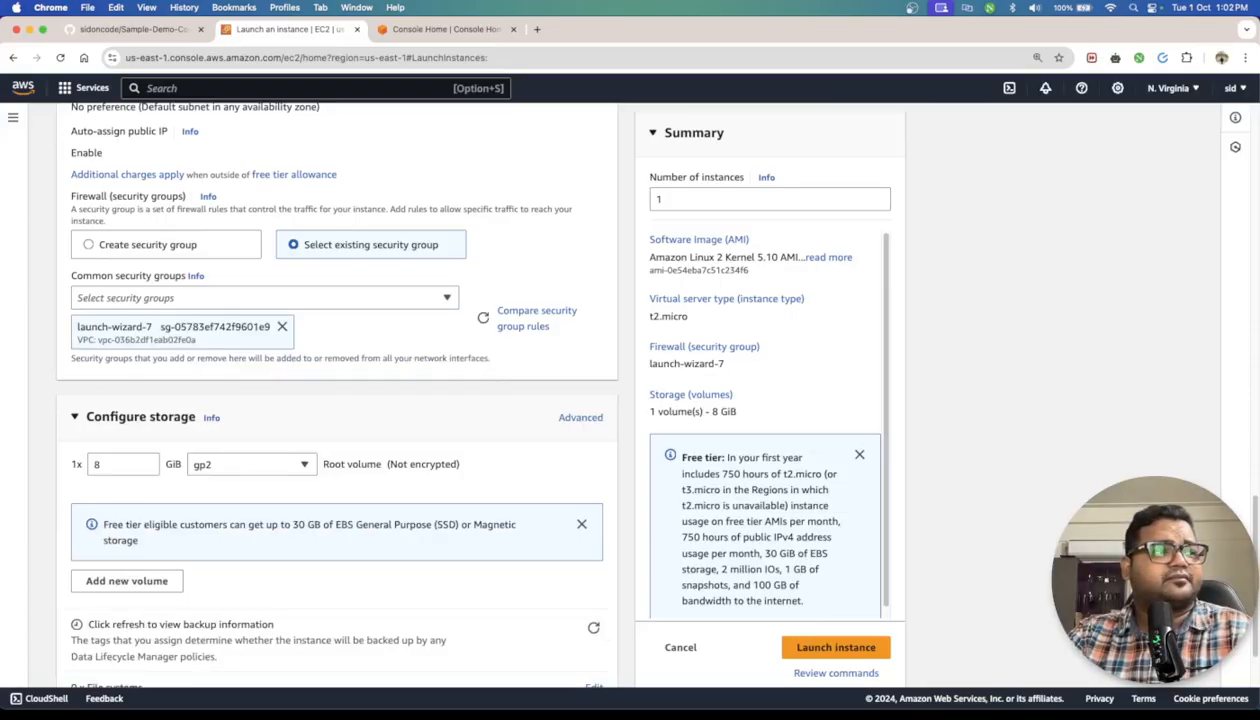
Set the firewall to create a new security group that also allows HTTPS and HTTP traffic from the internet
{"action": "left_click", "coordinate": [224, 244]}
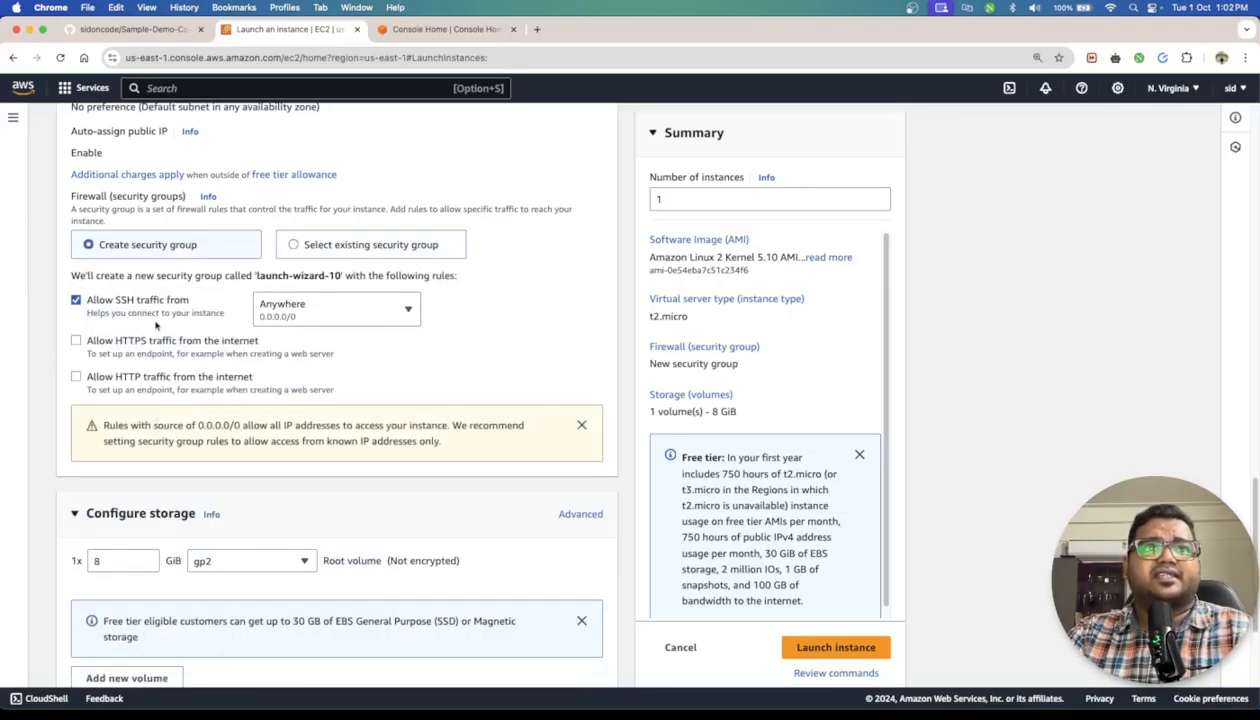
{"action": "left_click", "coordinate": [137, 341]}
{"action": "left_click", "coordinate": [137, 377]}
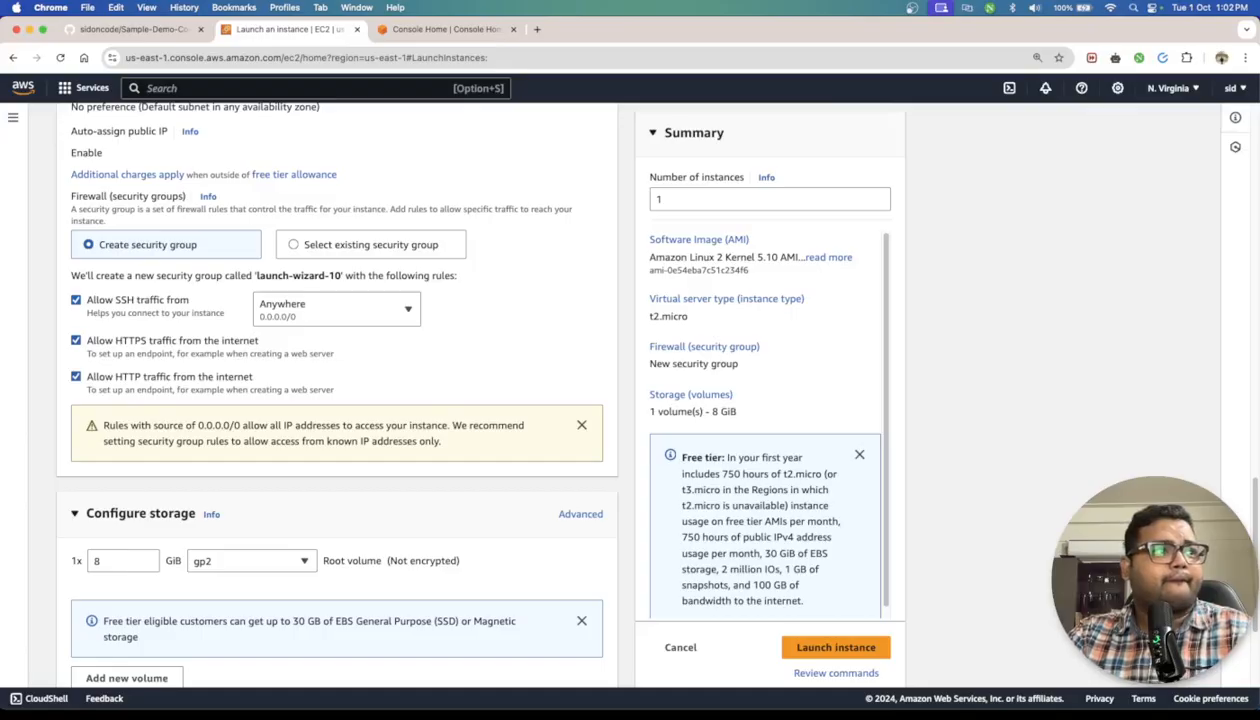
Expand the instance's advanced details and review the available IAM instance profiles without choosing one
{"action": "scroll", "coordinate": [433, 544], "scroll_direction": "down", "scroll_amount": 4}
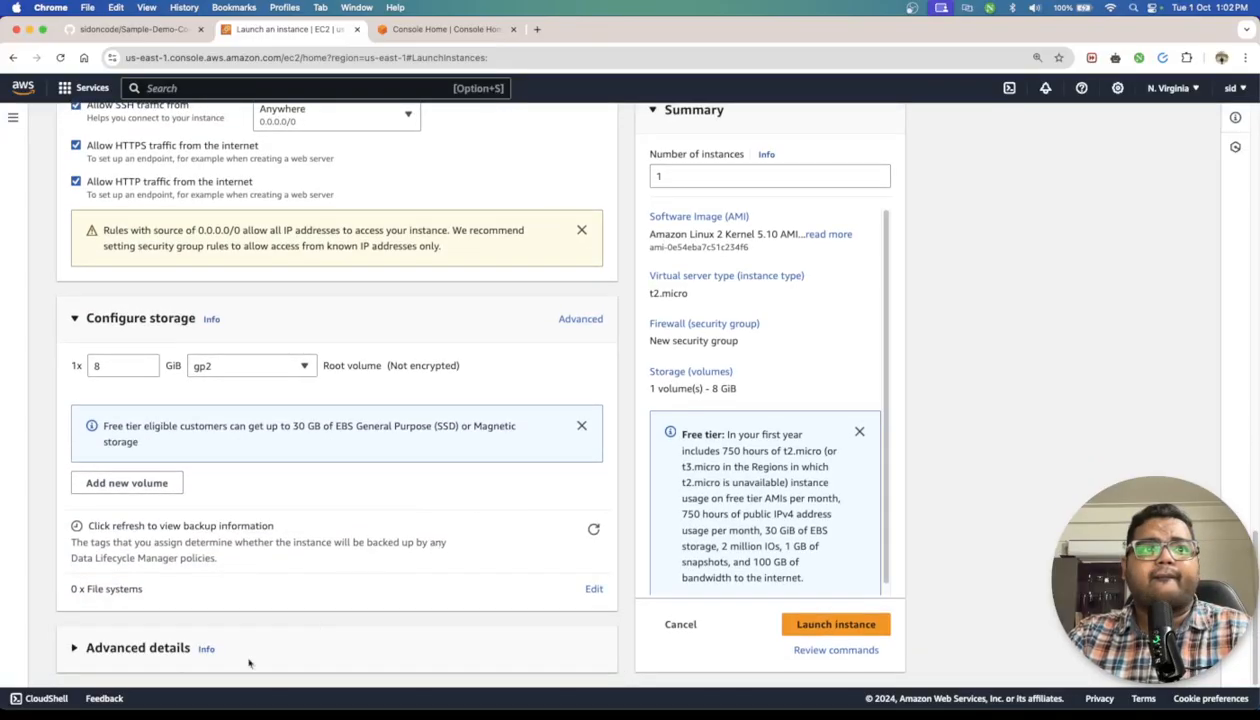
{"action": "left_click", "coordinate": [107, 649]}
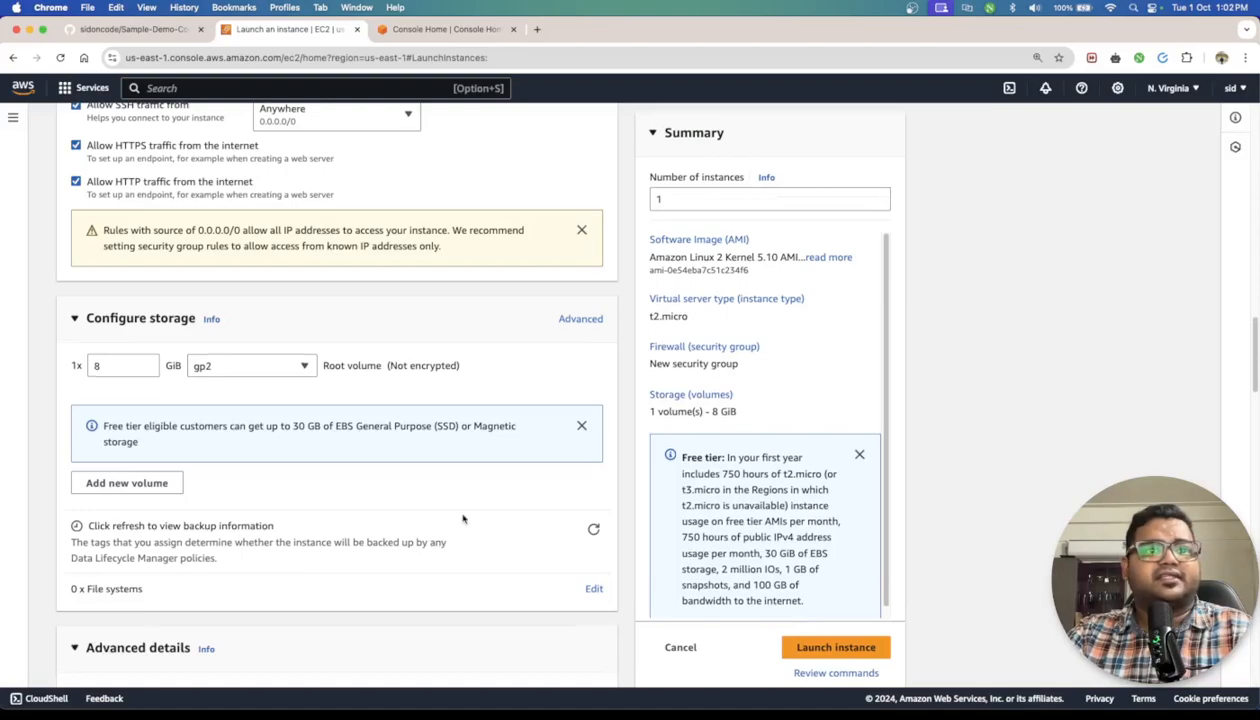
{"action": "scroll", "coordinate": [464, 515], "scroll_direction": "down", "scroll_amount": 10}
{"action": "left_click", "coordinate": [418, 303]}
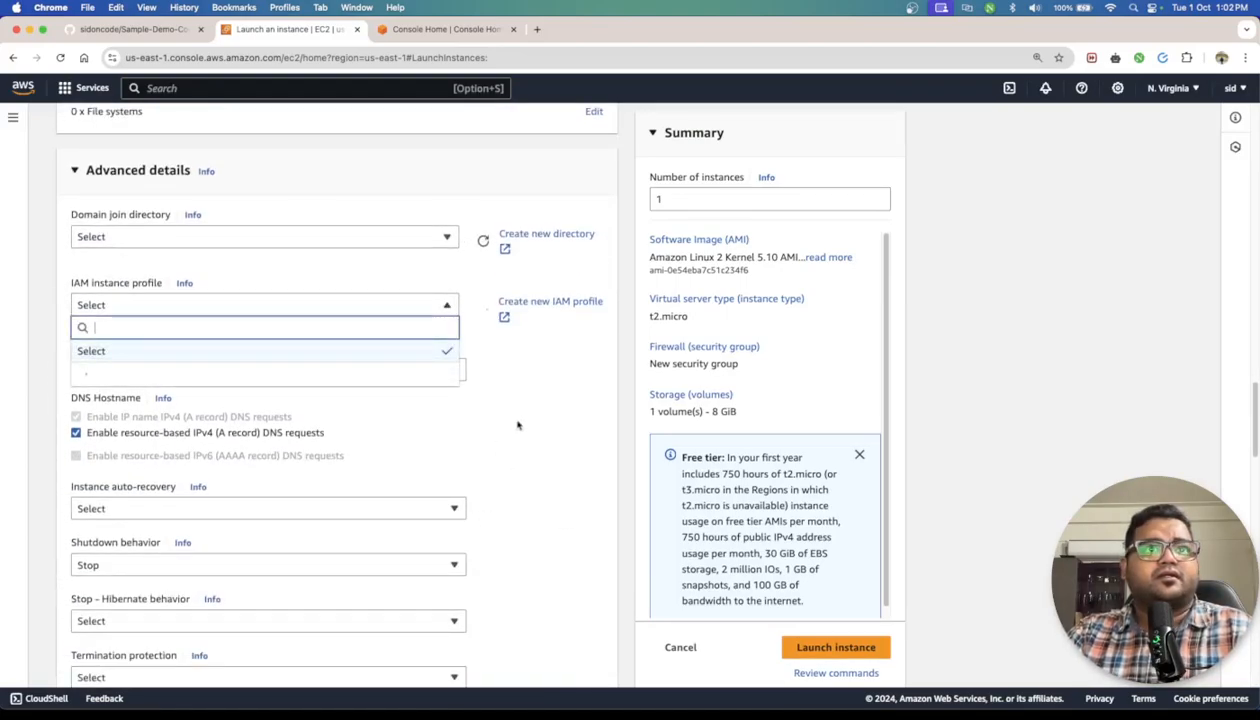
{"action": "left_click_drag", "start_coordinate": [72, 285], "coordinate": [155, 294]}
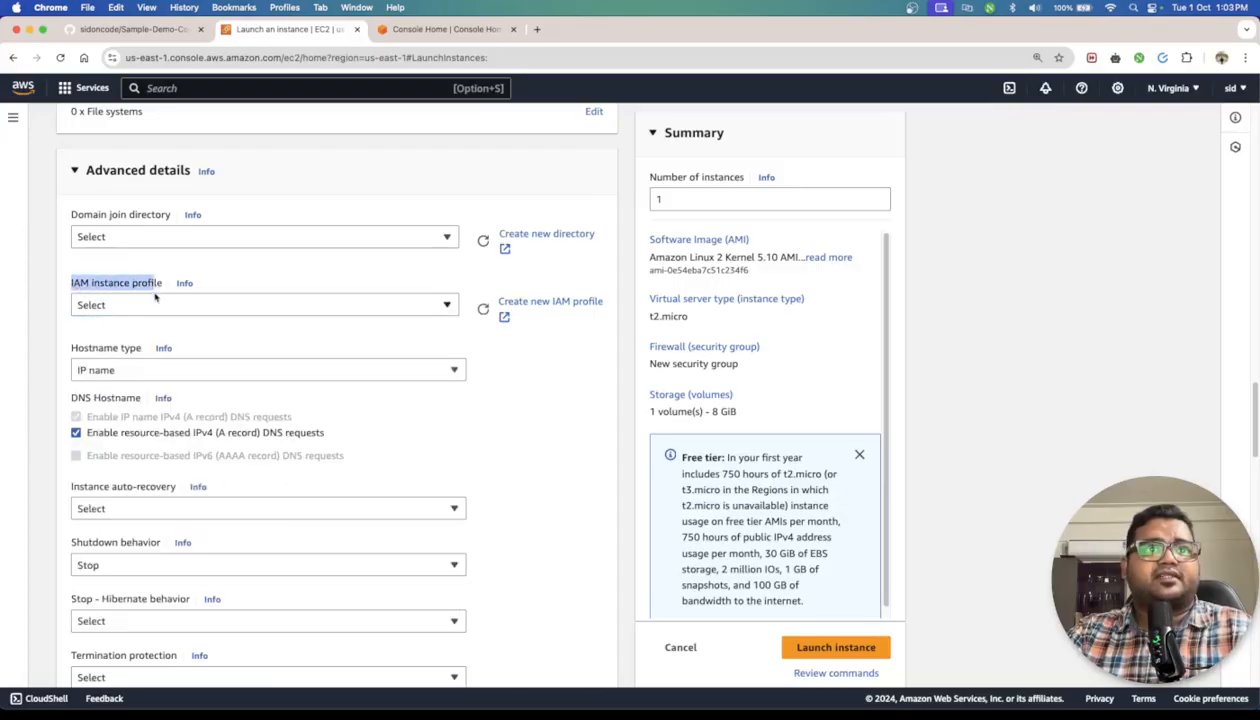
{"action": "left_click", "coordinate": [160, 305]}
{"action": "scroll", "coordinate": [400, 445], "scroll_direction": "down", "scroll_amount": 6}
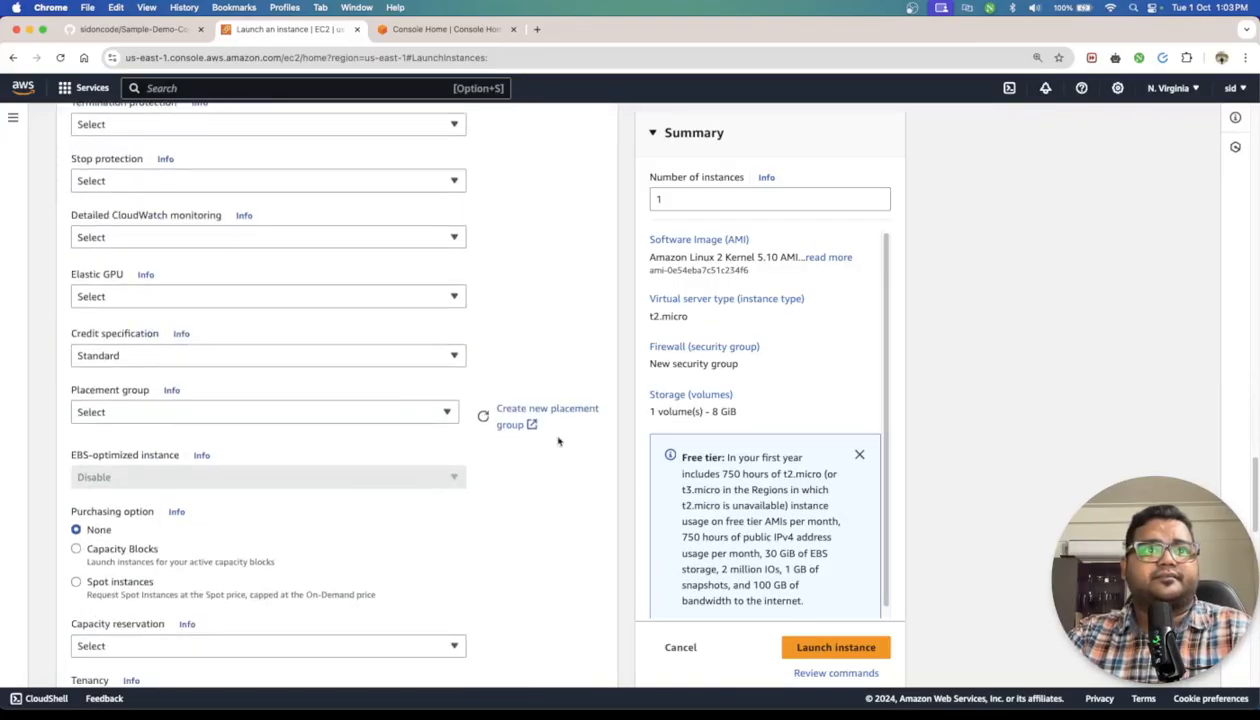
{"action": "scroll", "coordinate": [554, 450], "scroll_direction": "up", "scroll_amount": 5}
{"action": "scroll", "coordinate": [554, 402], "scroll_direction": "up", "scroll_amount": 1}
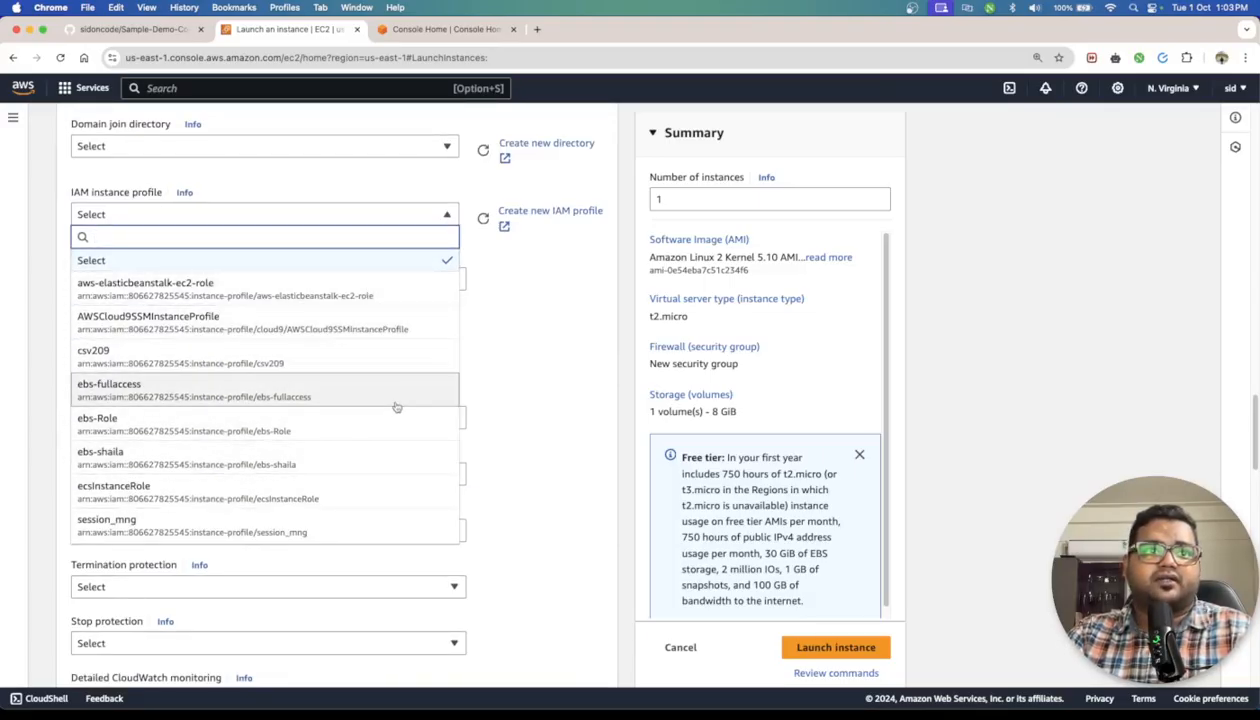
{"action": "key", "text": "Escape"}
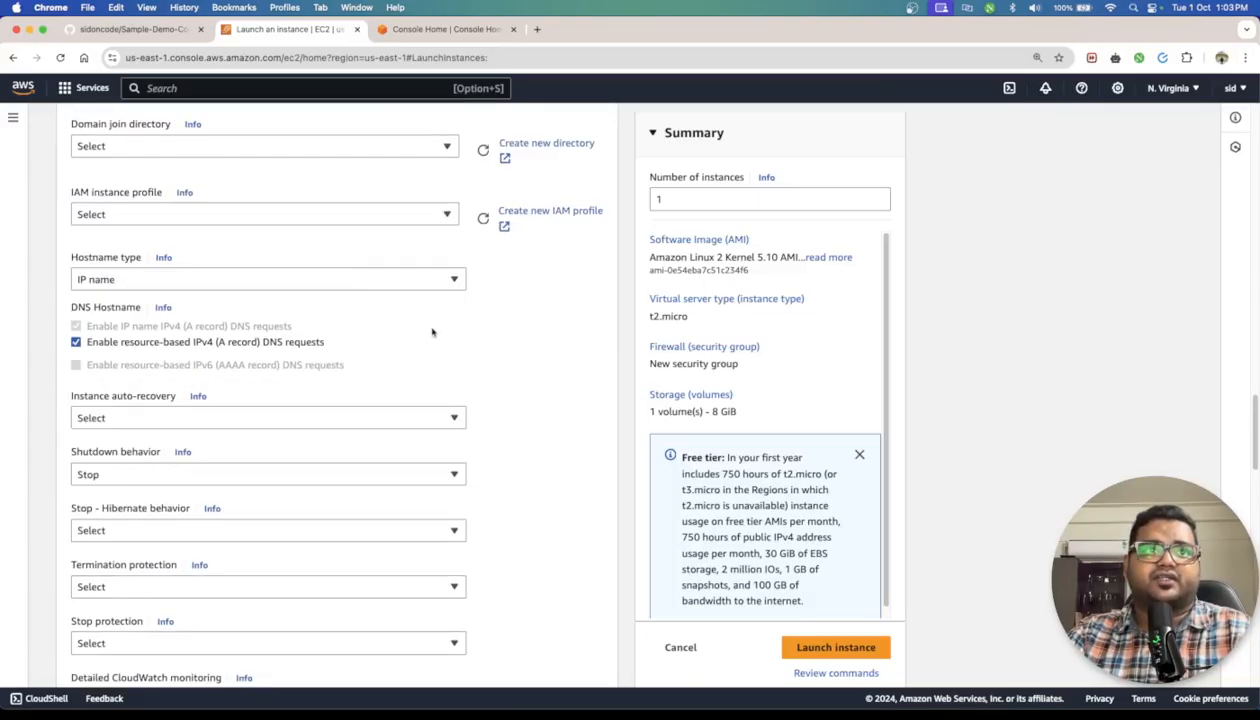
Open IAM from the new IAM profile link and start creating a role with AWS service as trusted entity and EC2 as use case
{"action": "left_click", "coordinate": [570, 215]}
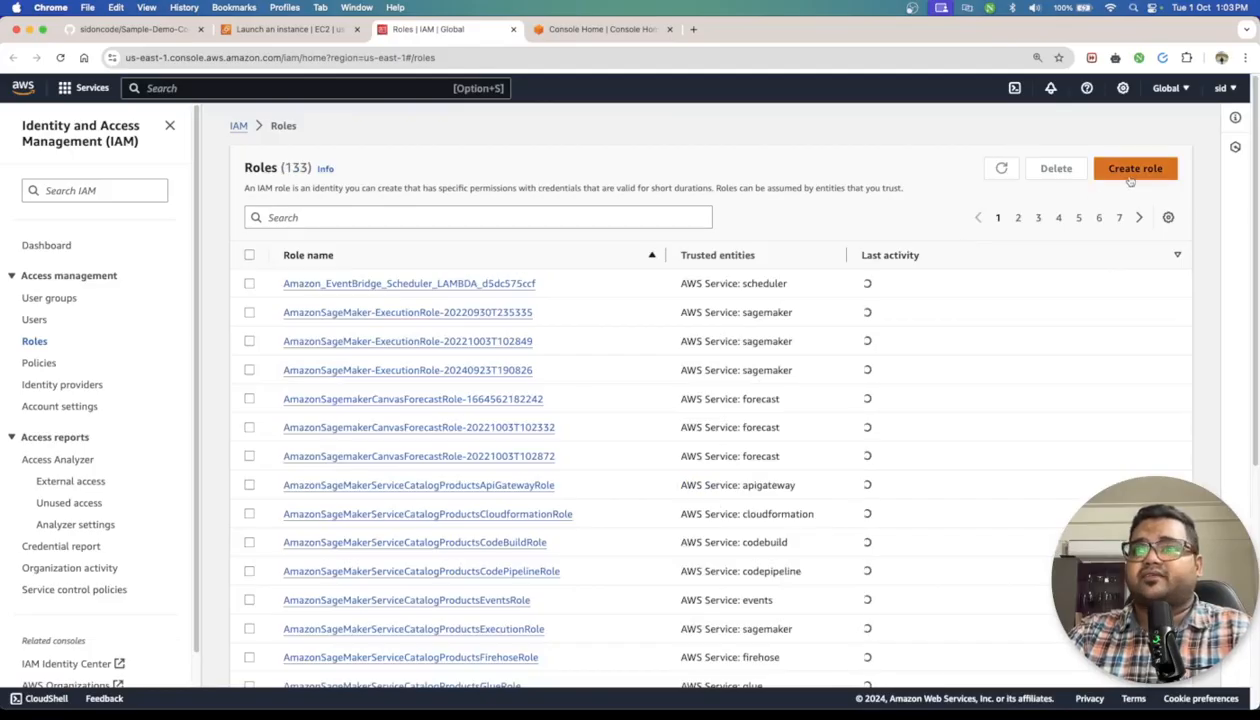
{"action": "left_click", "coordinate": [1132, 170]}
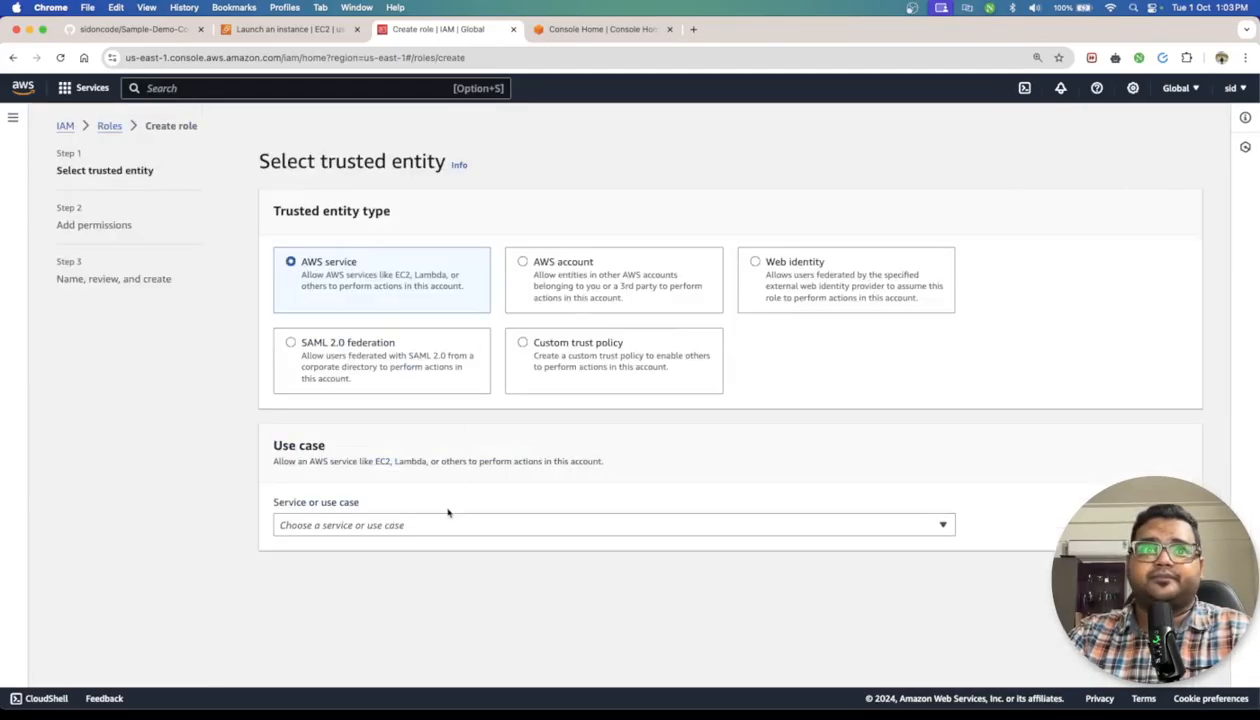
{"action": "left_click", "coordinate": [449, 522]}
{"action": "left_click", "coordinate": [423, 161]}
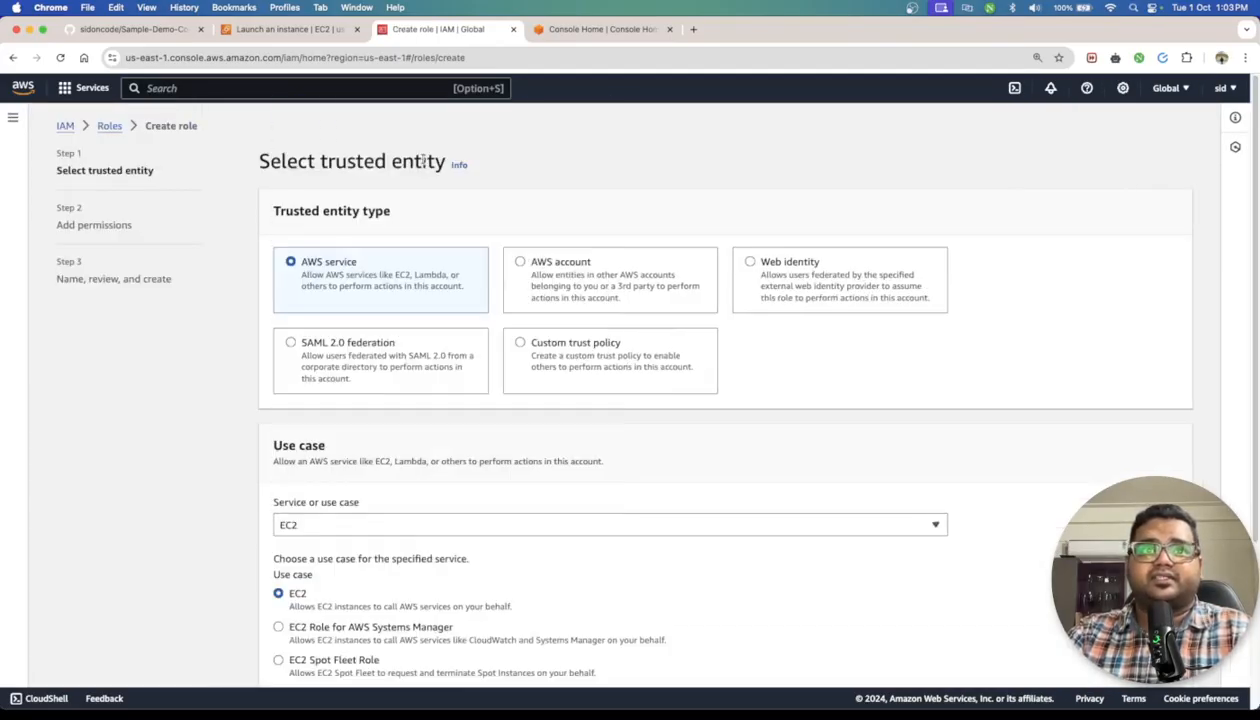
{"action": "scroll", "coordinate": [655, 420], "scroll_direction": "down", "scroll_amount": 5}
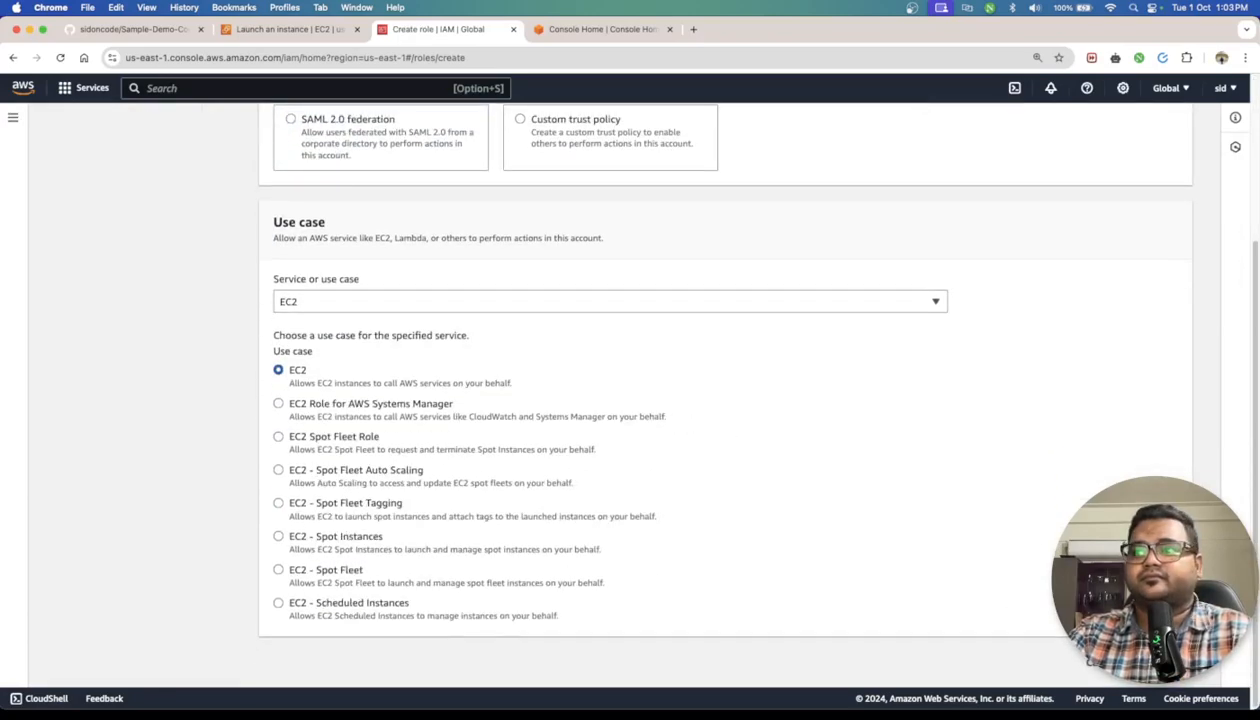
{"action": "left_click", "coordinate": [1168, 660]}
Select the AdministratorAccess policy for the role, and search "codedeplo" to add AWSCodeDeployRole and AWSCodeDeployFullAccess
{"action": "left_click", "coordinate": [280, 348]}
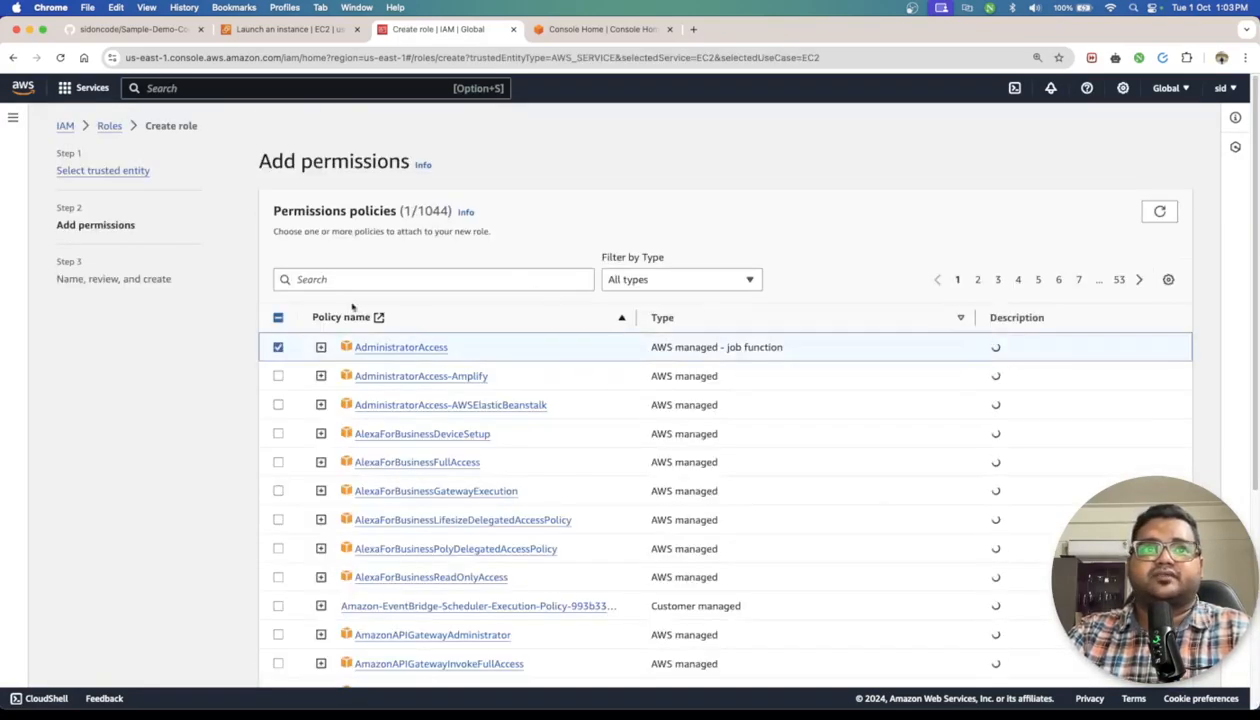
{"action": "left_click", "coordinate": [350, 281]}
{"action": "type", "text": "codedeplo"}
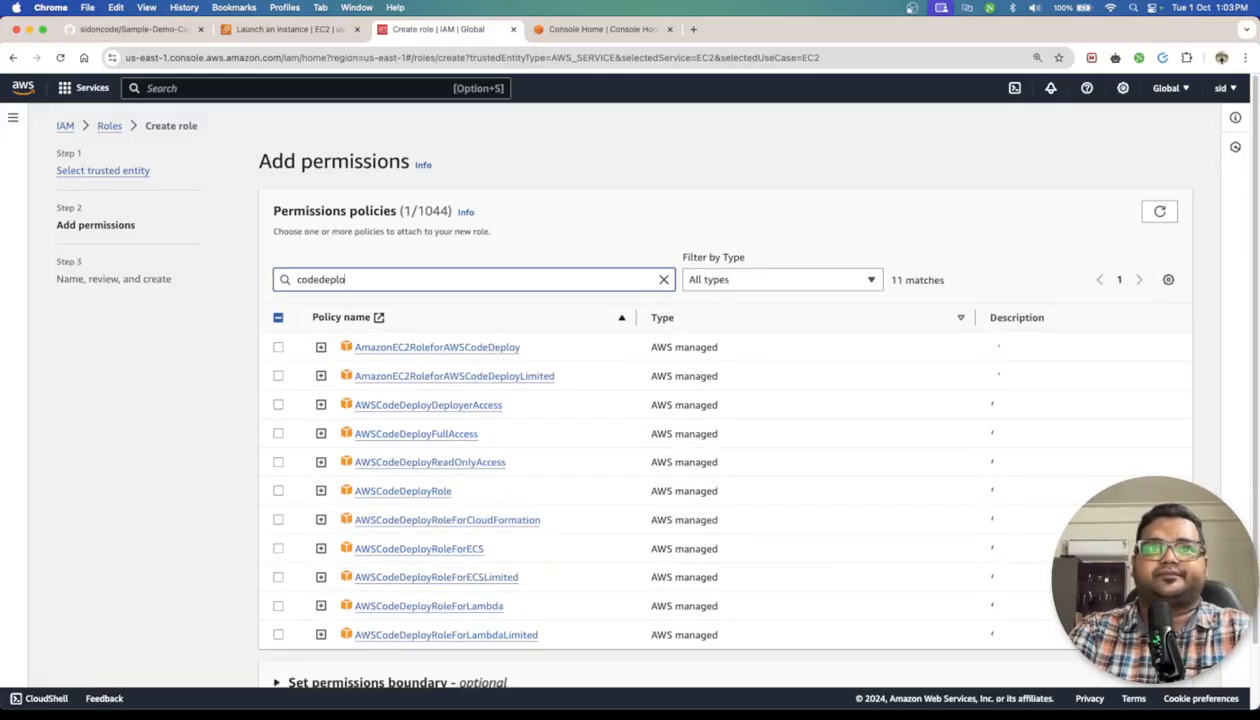
{"action": "left_click", "coordinate": [278, 491]}
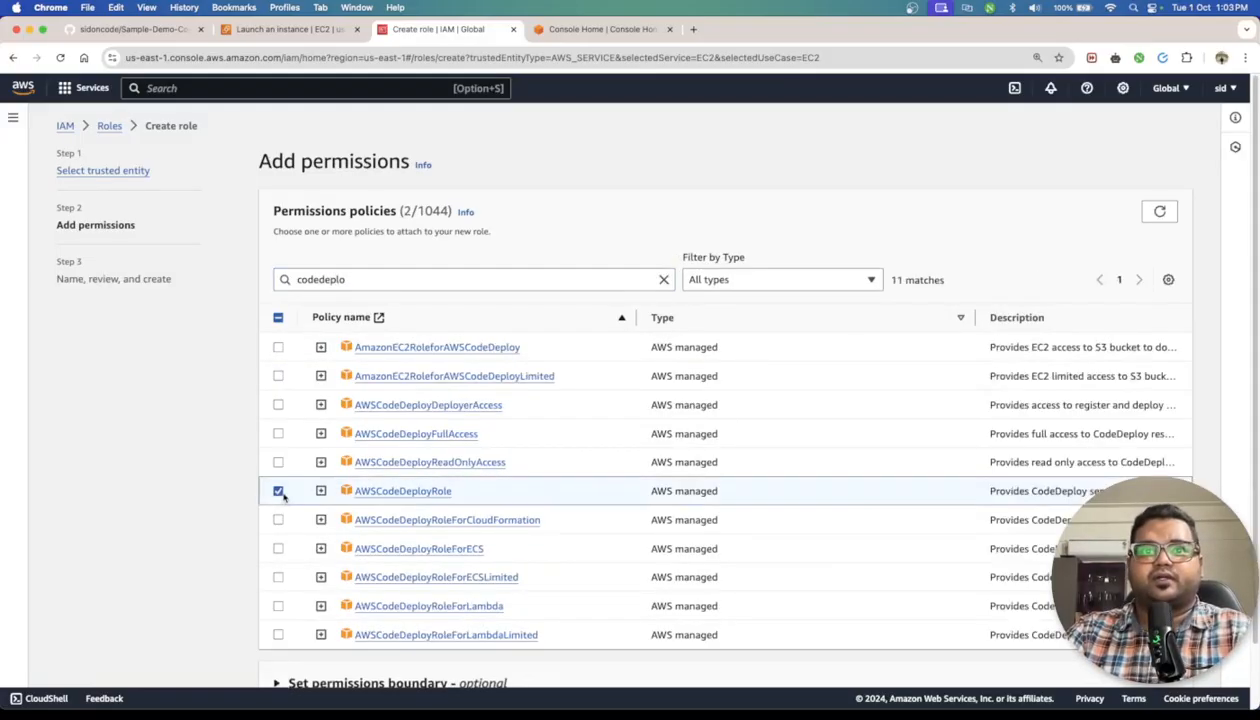
{"action": "left_click", "coordinate": [279, 434]}
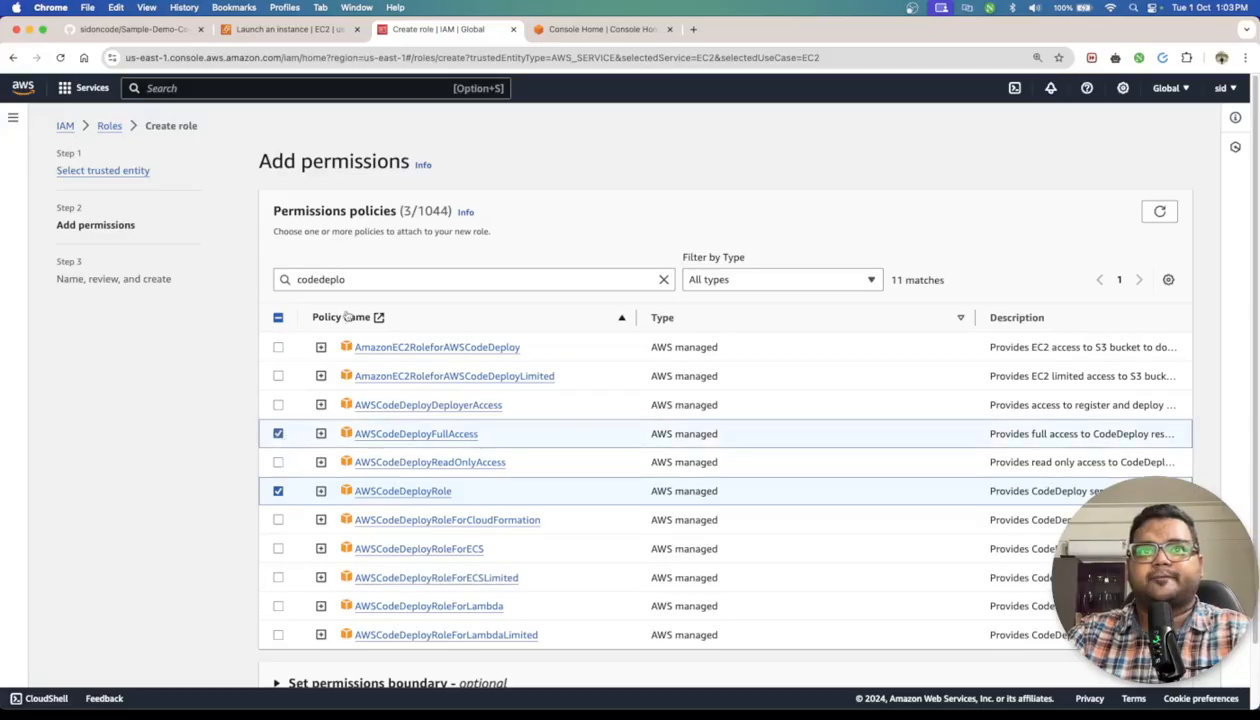
Filter the permissions policies by "codepipeline" and add AWSCodePipeline_FullAccess to the role's selection
{"action": "left_click_drag", "start_coordinate": [354, 279], "coordinate": [330, 283]}
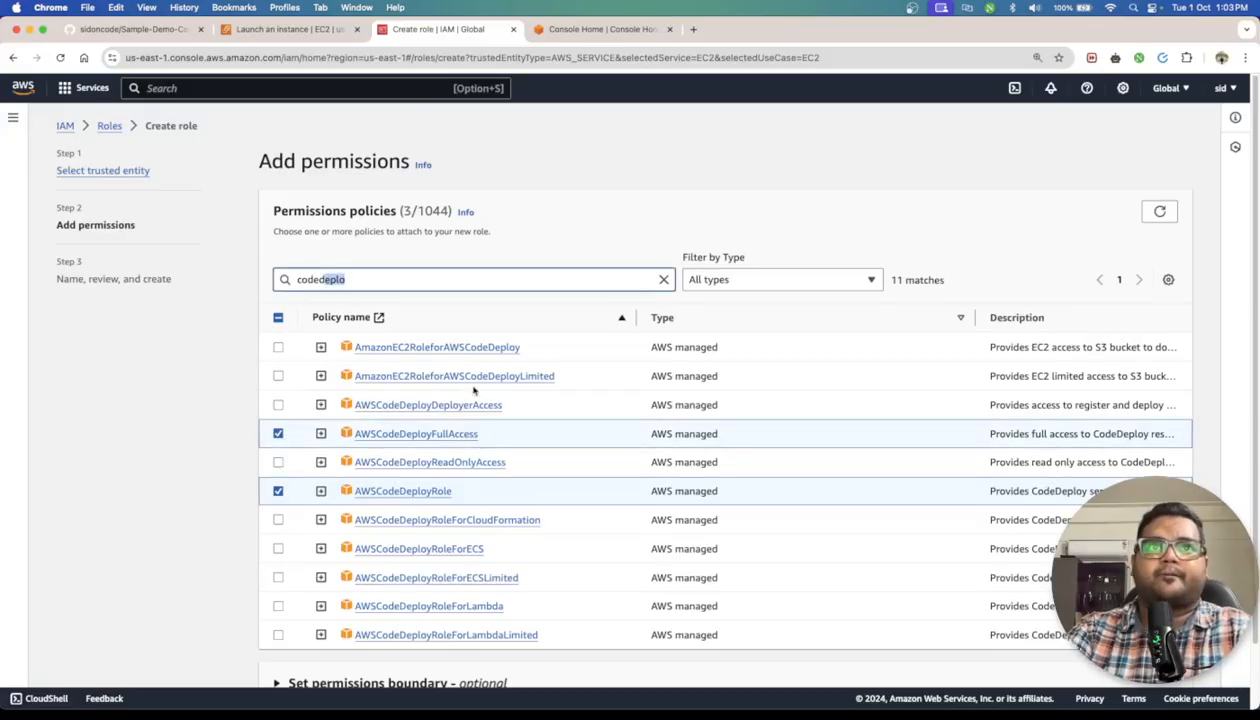
{"action": "key", "text": "BackSpace"}
{"action": "key", "text": "BackSpace"}
{"action": "type", "text": "pipeline"}
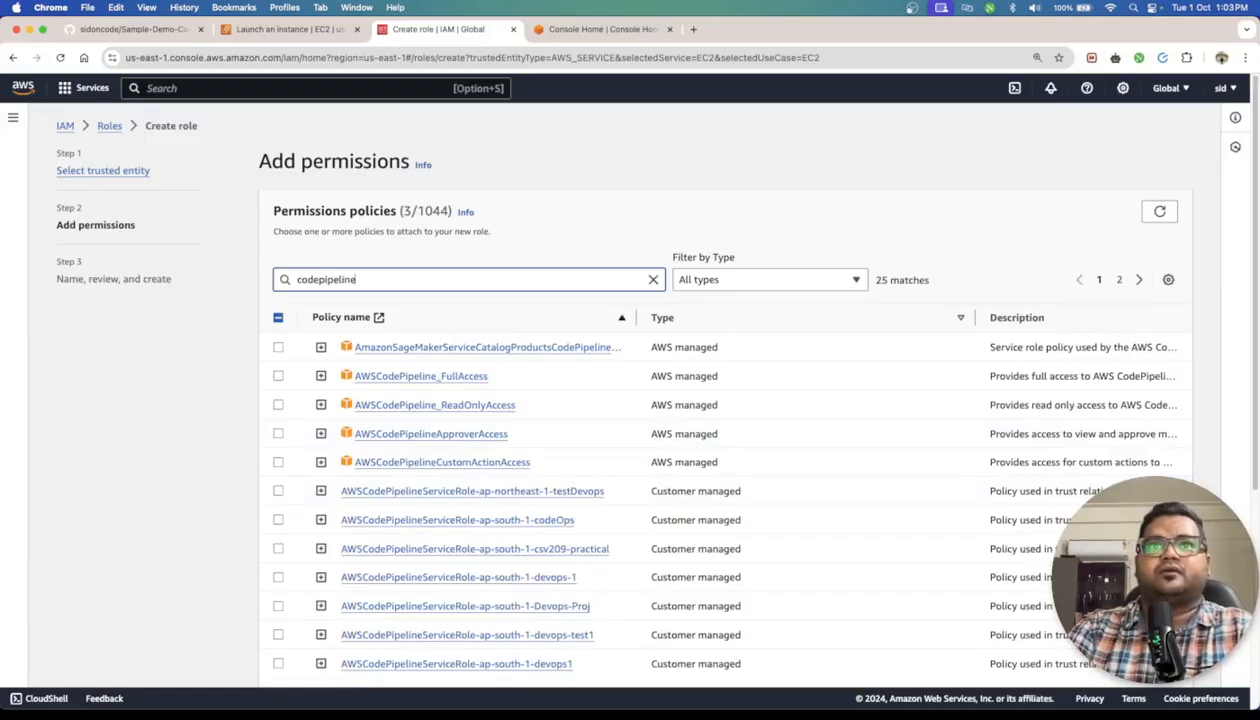
{"action": "left_click", "coordinate": [279, 376]}
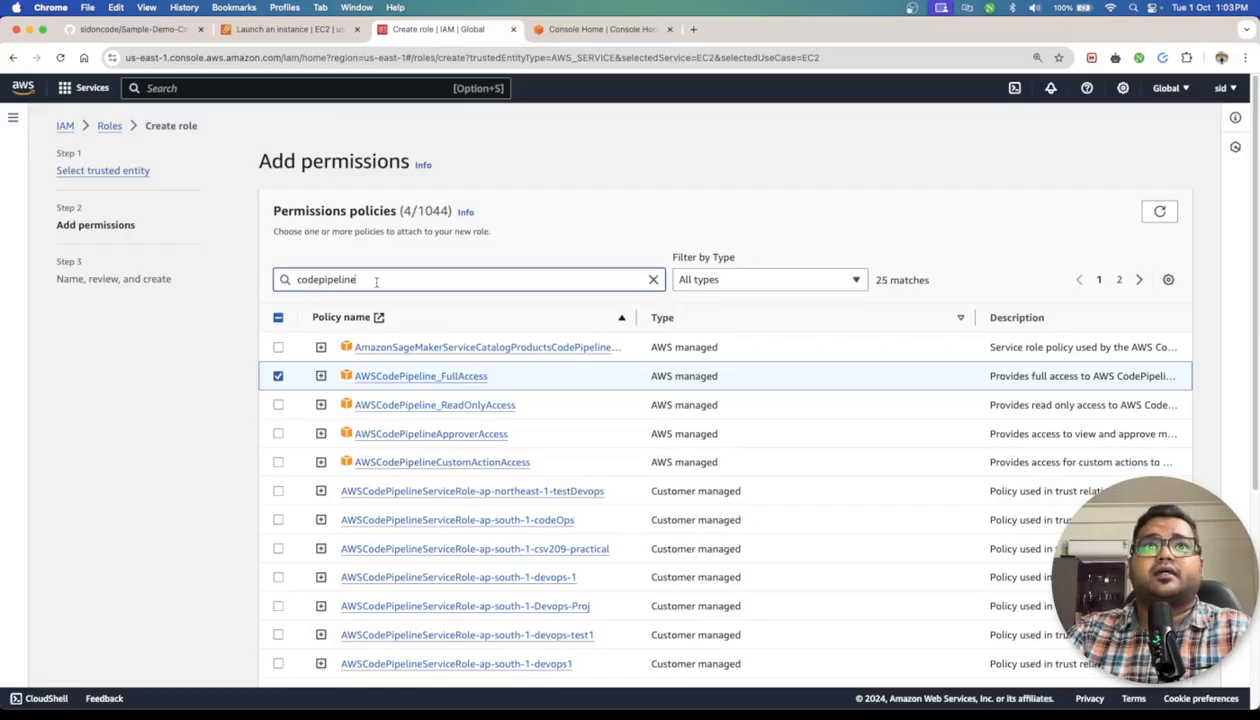
{"action": "left_click_drag", "start_coordinate": [376, 281], "coordinate": [316, 280]}
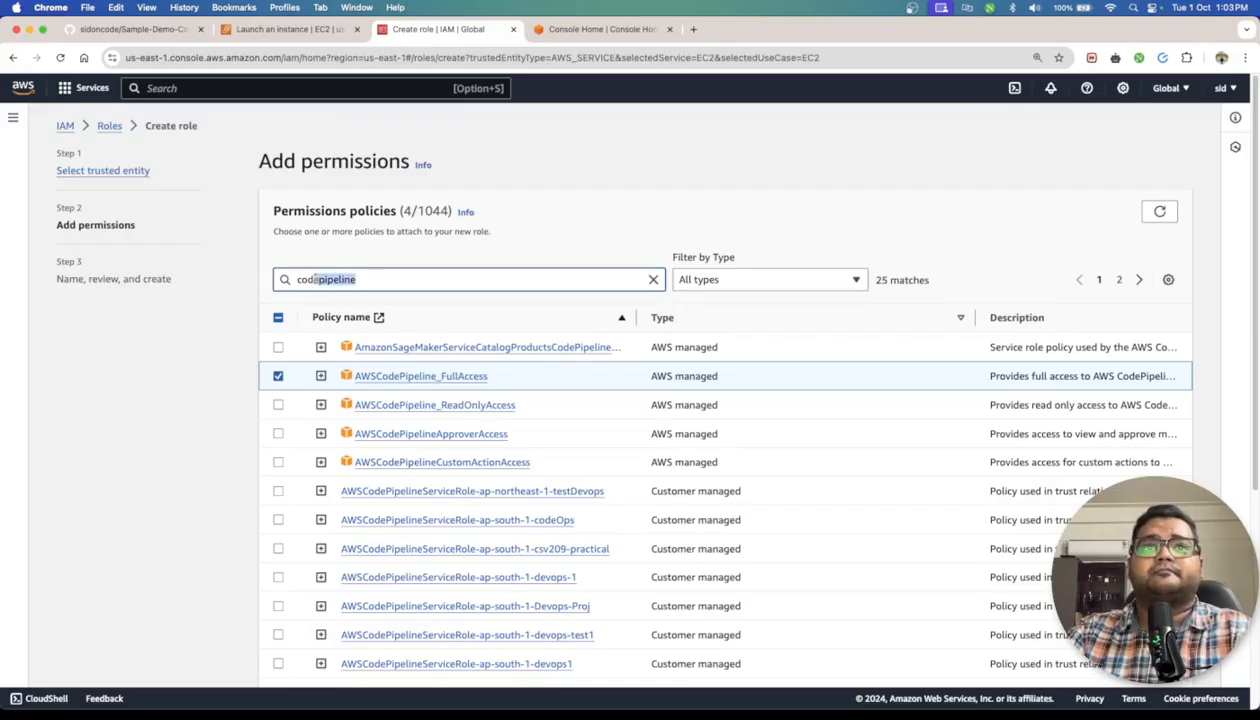
{"action": "scroll", "coordinate": [450, 460], "scroll_direction": "down", "scroll_amount": 5}
{"action": "scroll", "coordinate": [437, 545], "scroll_direction": "up", "scroll_amount": 5}
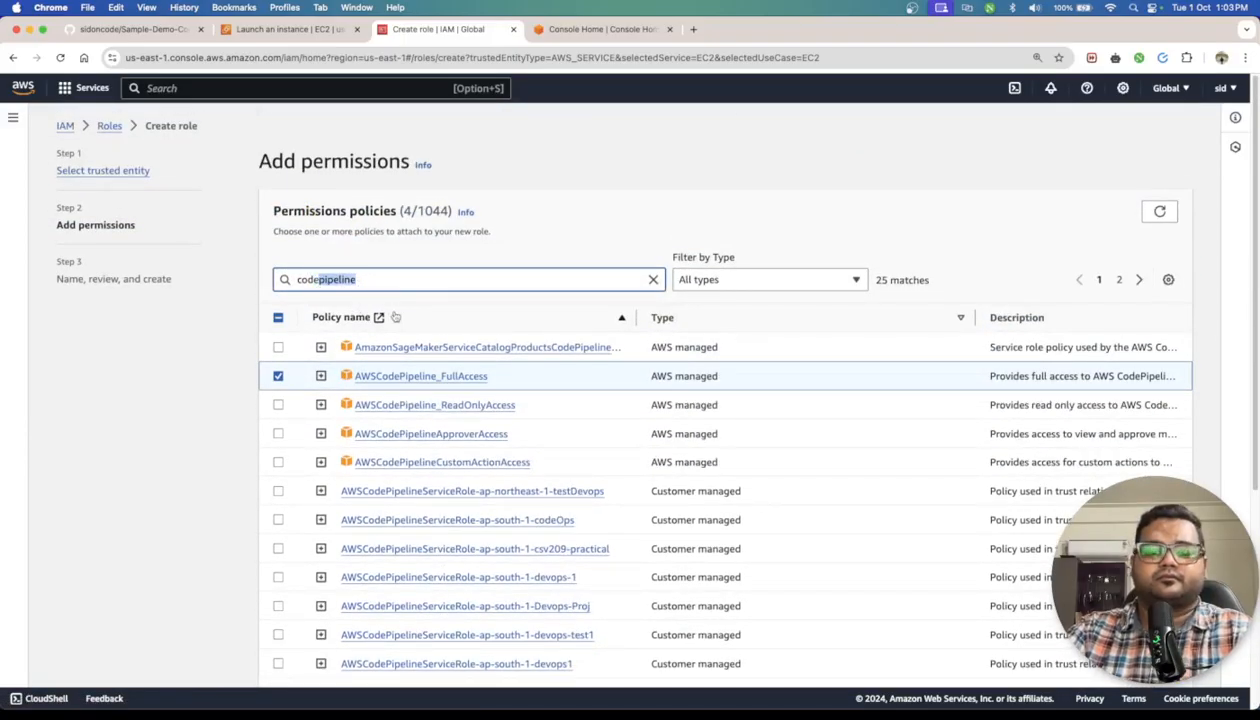
Filter the permissions policies by "codedeploy" to check the selected policies, and continue to the role's name and review stage
{"action": "type", "text": "edeploy"}
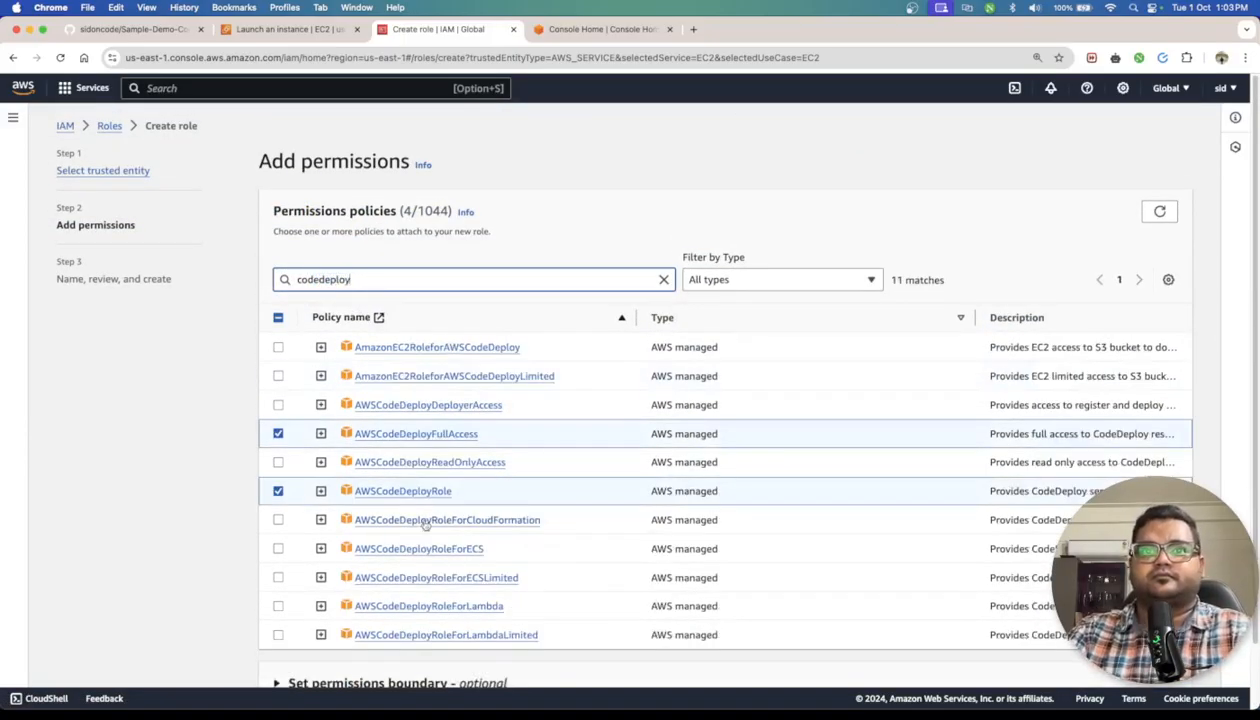
{"action": "scroll", "coordinate": [345, 535], "scroll_direction": "down", "scroll_amount": 1}
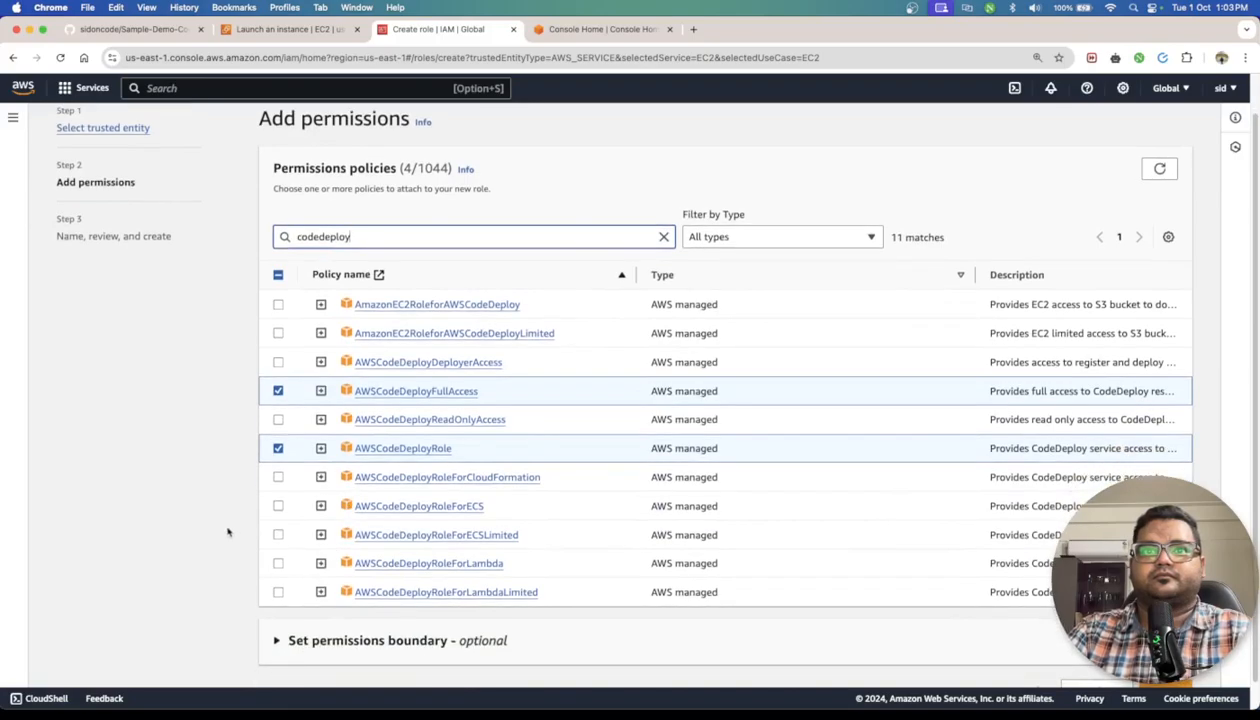
{"action": "scroll", "coordinate": [228, 531], "scroll_direction": "down", "scroll_amount": 1}
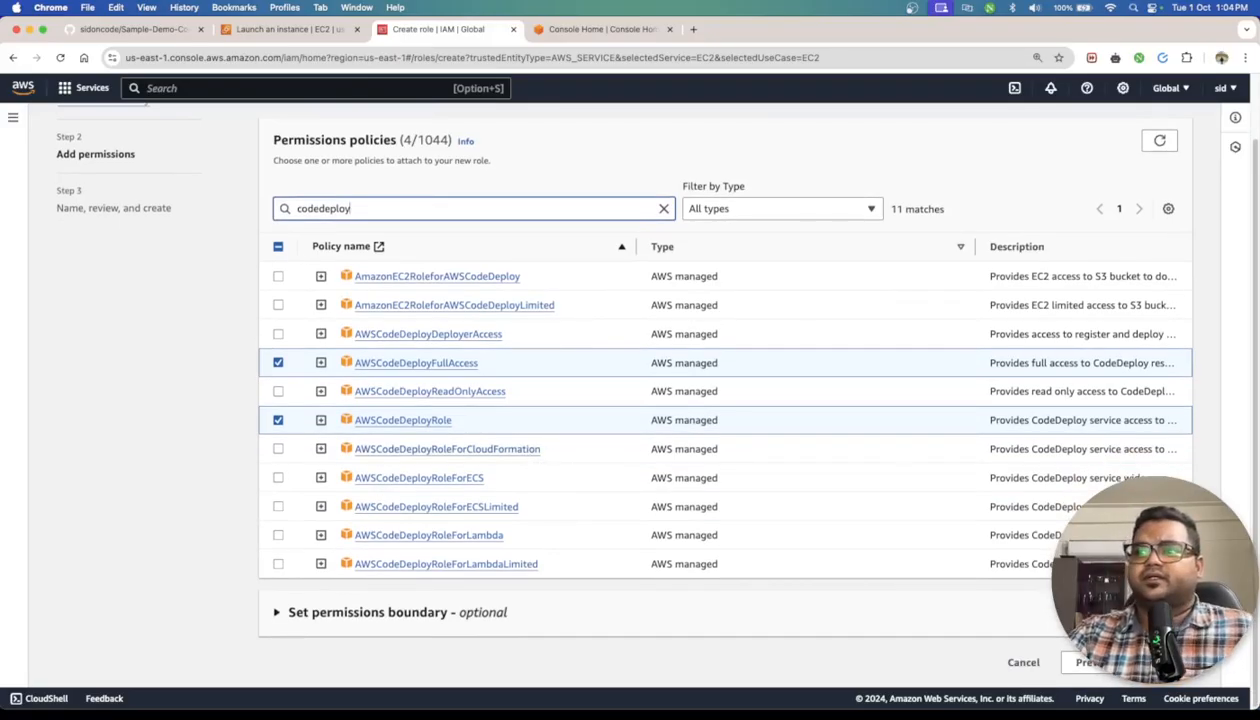
{"action": "left_click", "coordinate": [1158, 662]}
Name the role CodeDeploy-Role and create it with the selected permissions
{"action": "left_click", "coordinate": [366, 213]}
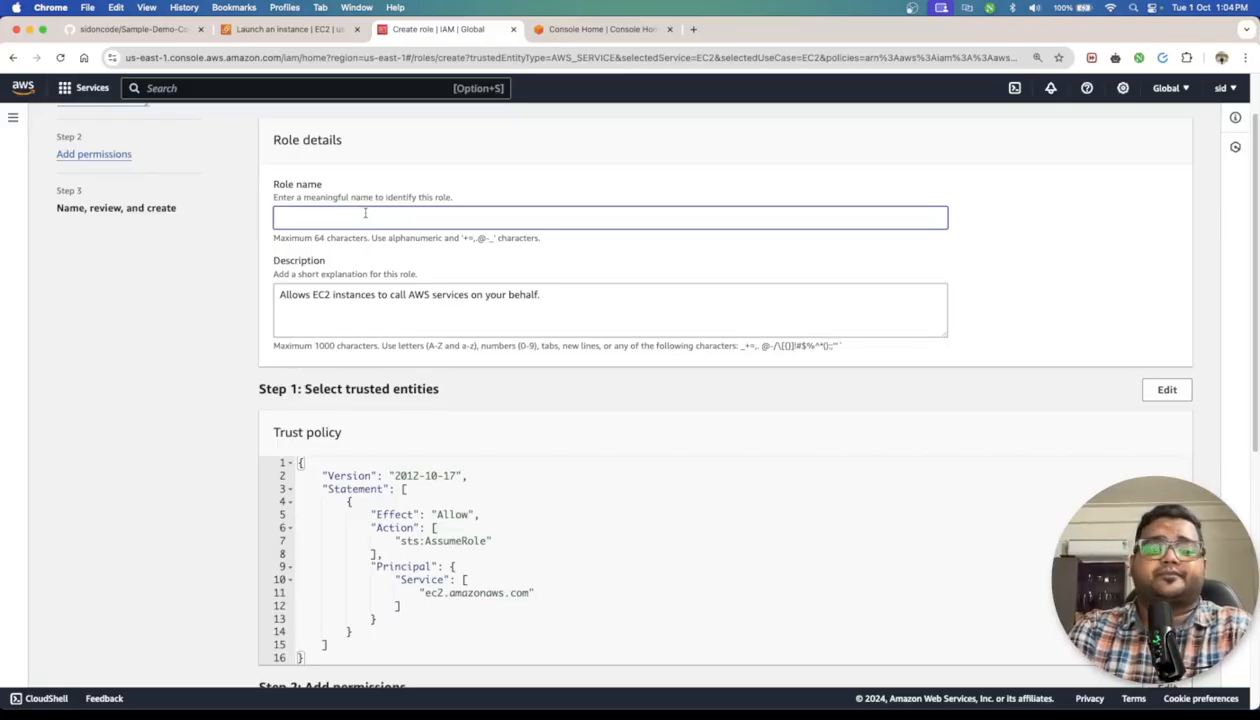
{"action": "type", "text": "De"}
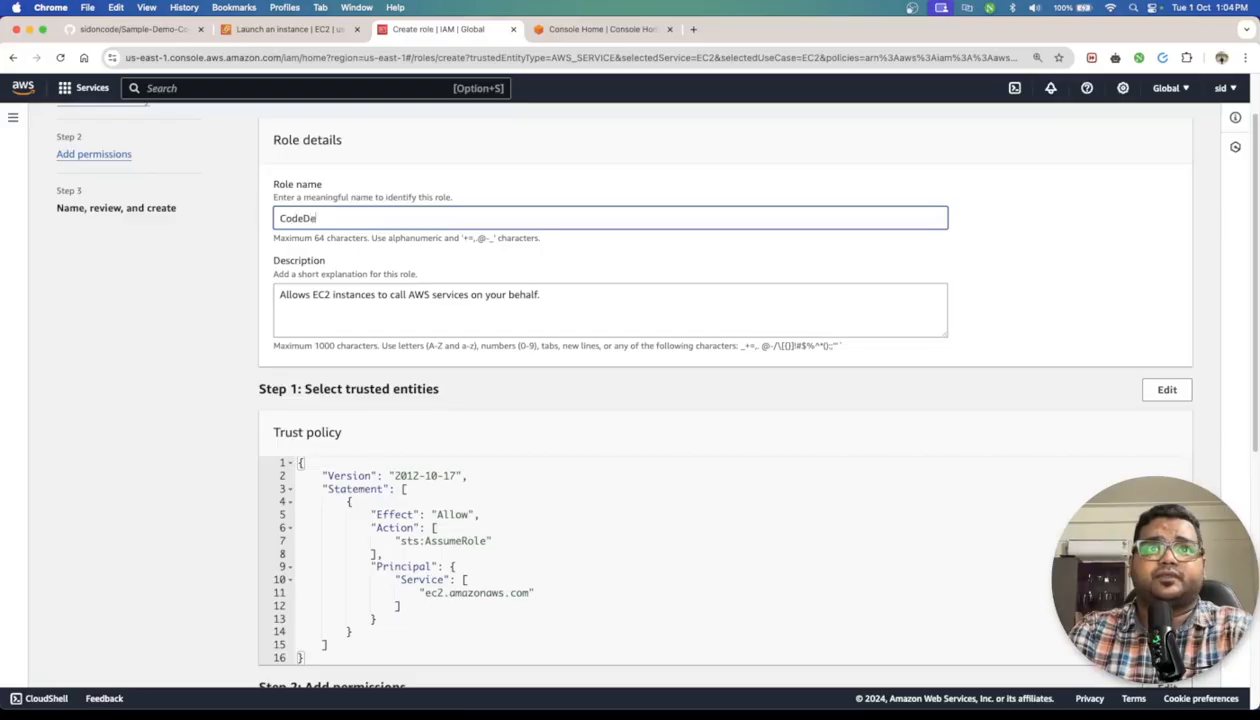
{"action": "type", "text": "ploy-Role"}
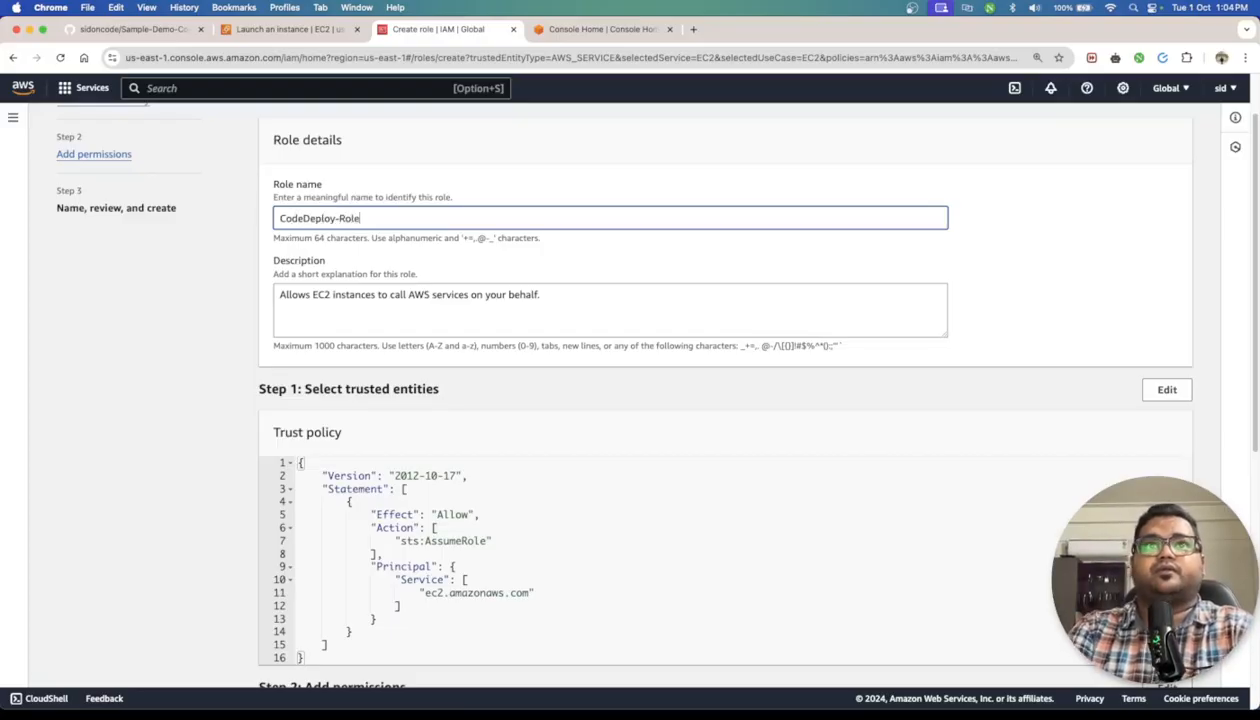
{"action": "scroll", "coordinate": [632, 436], "scroll_direction": "down", "scroll_amount": 3}
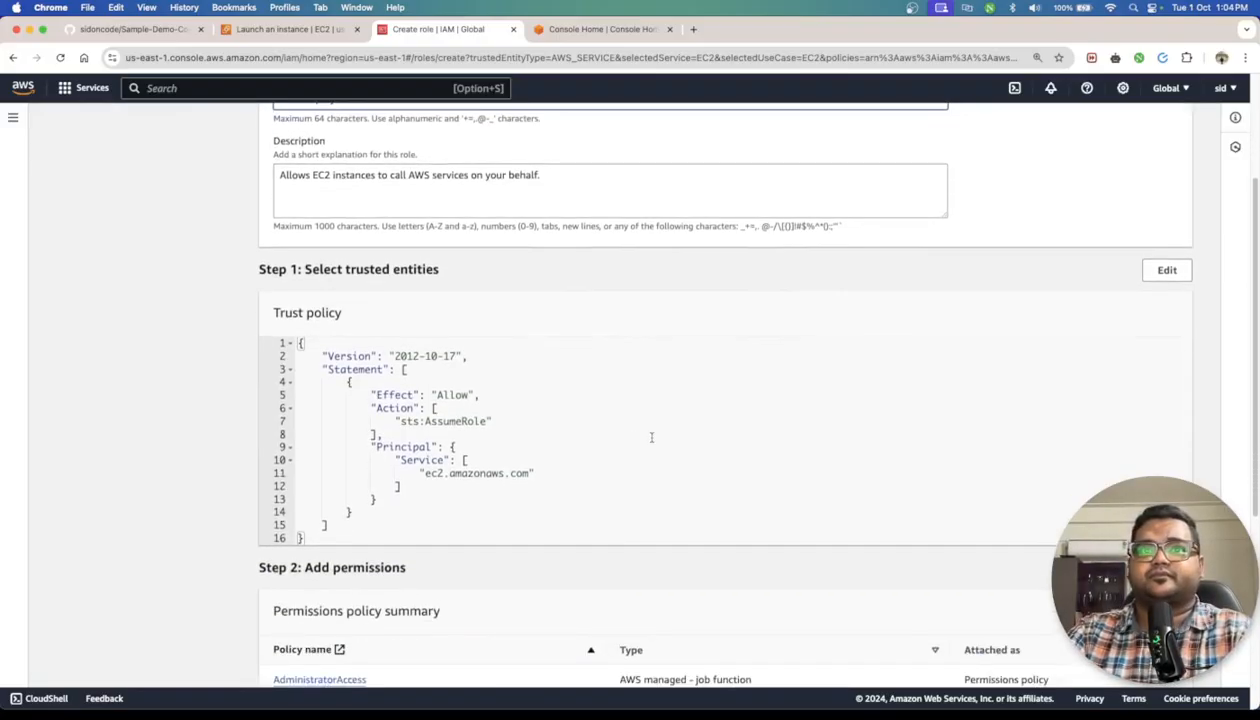
{"action": "scroll", "coordinate": [659, 441], "scroll_direction": "down", "scroll_amount": 8}
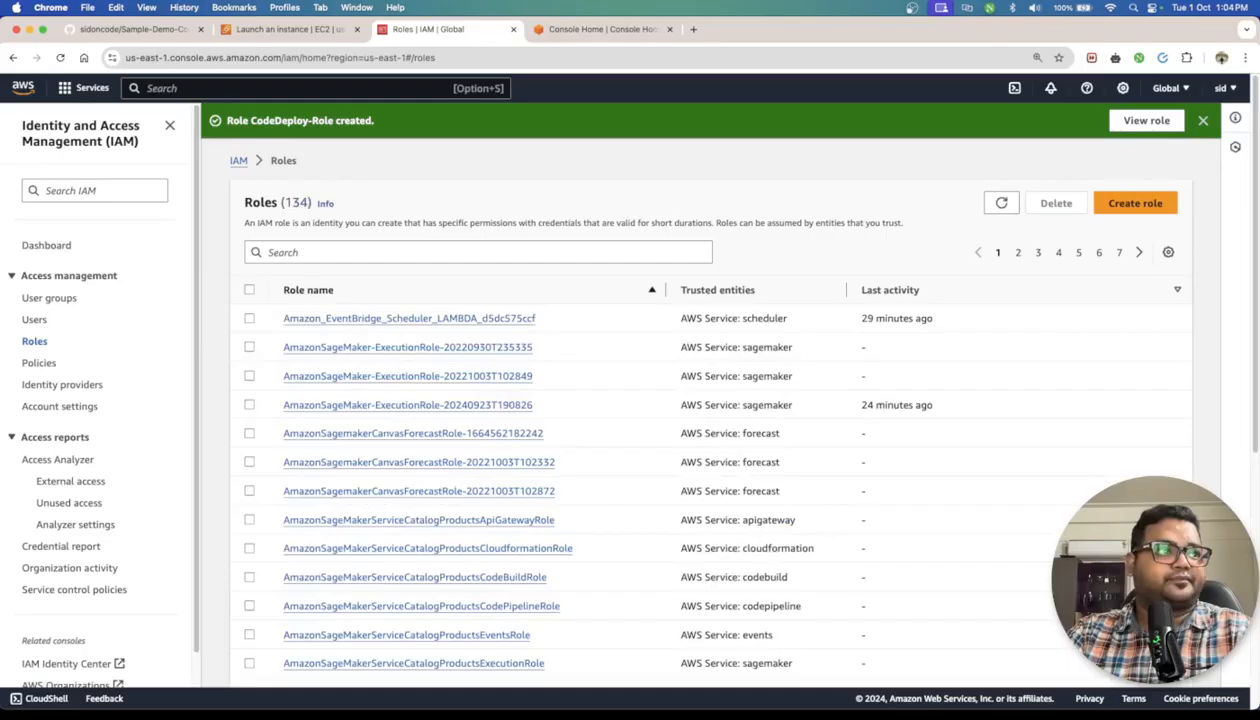
Return to the EC2 instance launch page, refresh the IAM instance profiles and assign CodeDeploy-Role
{"action": "left_click", "coordinate": [292, 34]}
{"action": "left_click", "coordinate": [483, 219]}
{"action": "left_click", "coordinate": [392, 214]}
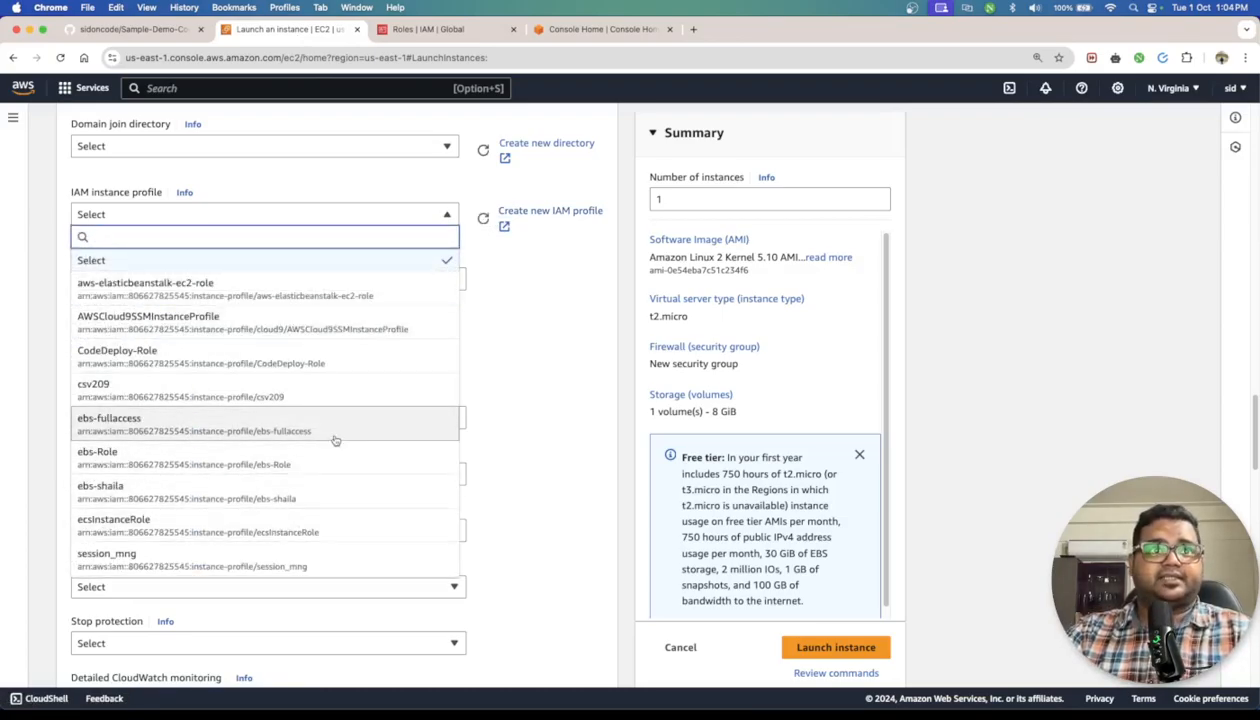
{"action": "left_click", "coordinate": [195, 356]}
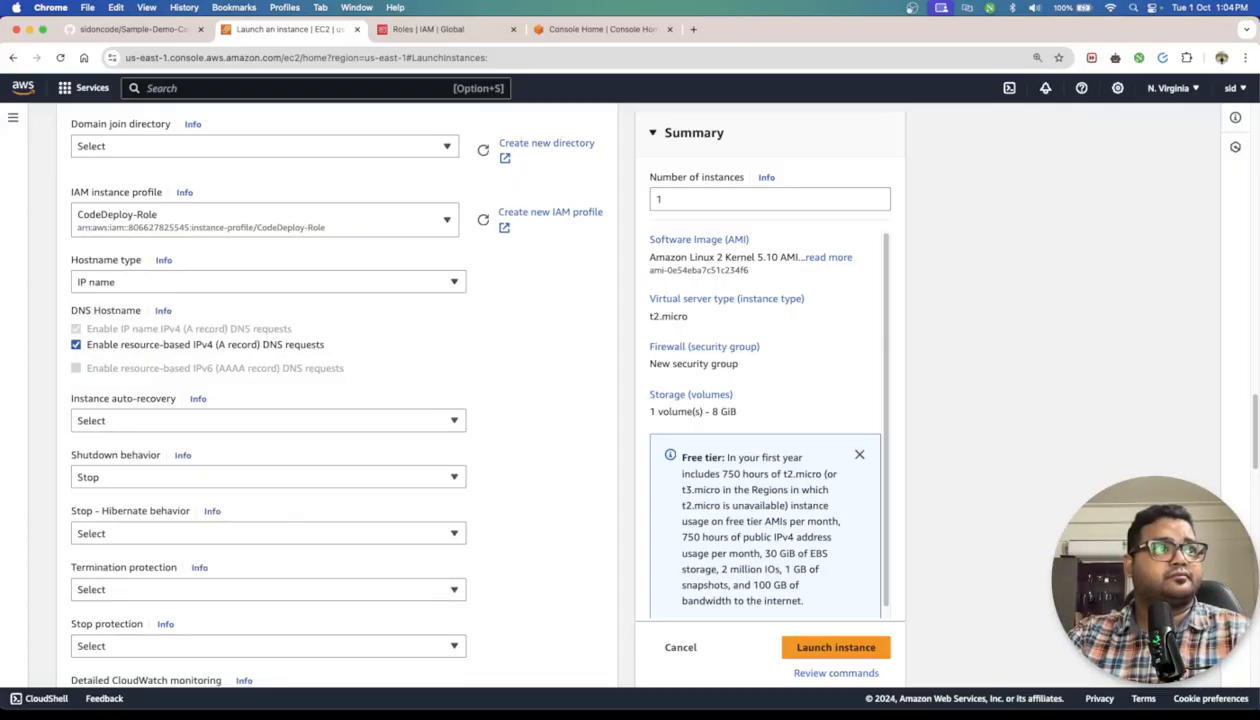
Launch the EC2 instance, leaving the remaining advanced details and user data unchanged
{"action": "scroll", "coordinate": [565, 402], "scroll_direction": "down", "scroll_amount": 10}
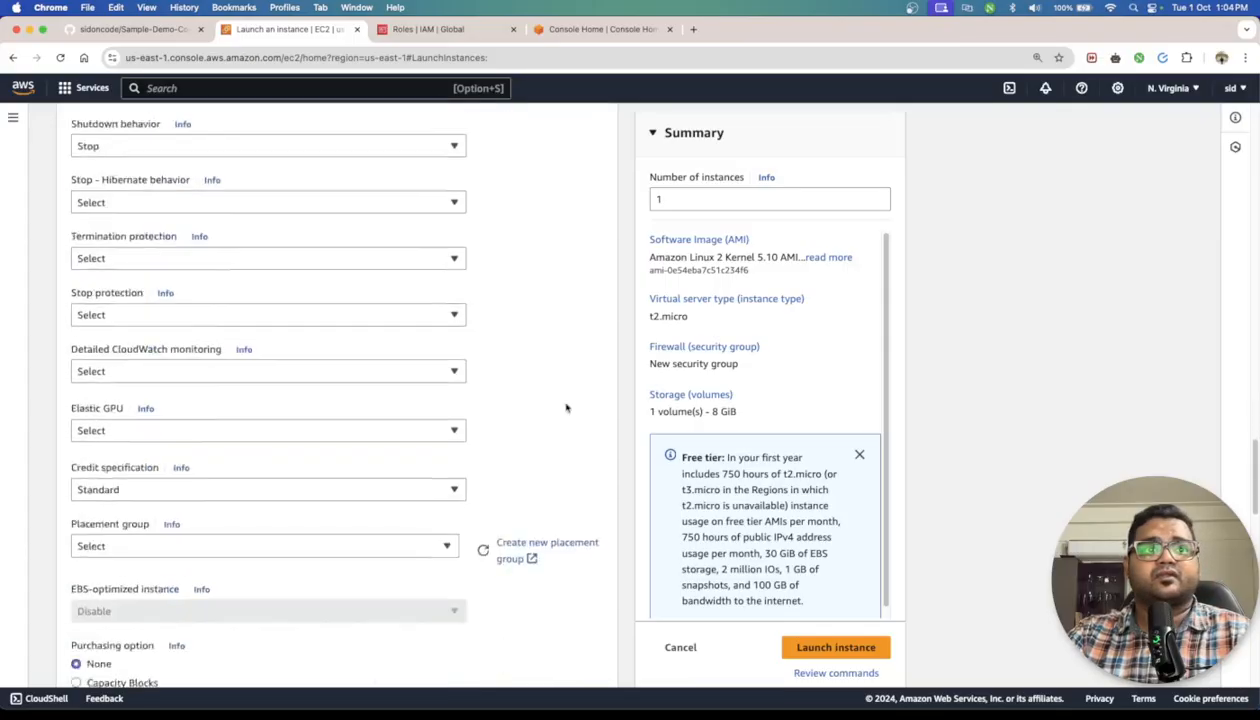
{"action": "scroll", "coordinate": [565, 407], "scroll_direction": "down", "scroll_amount": 5}
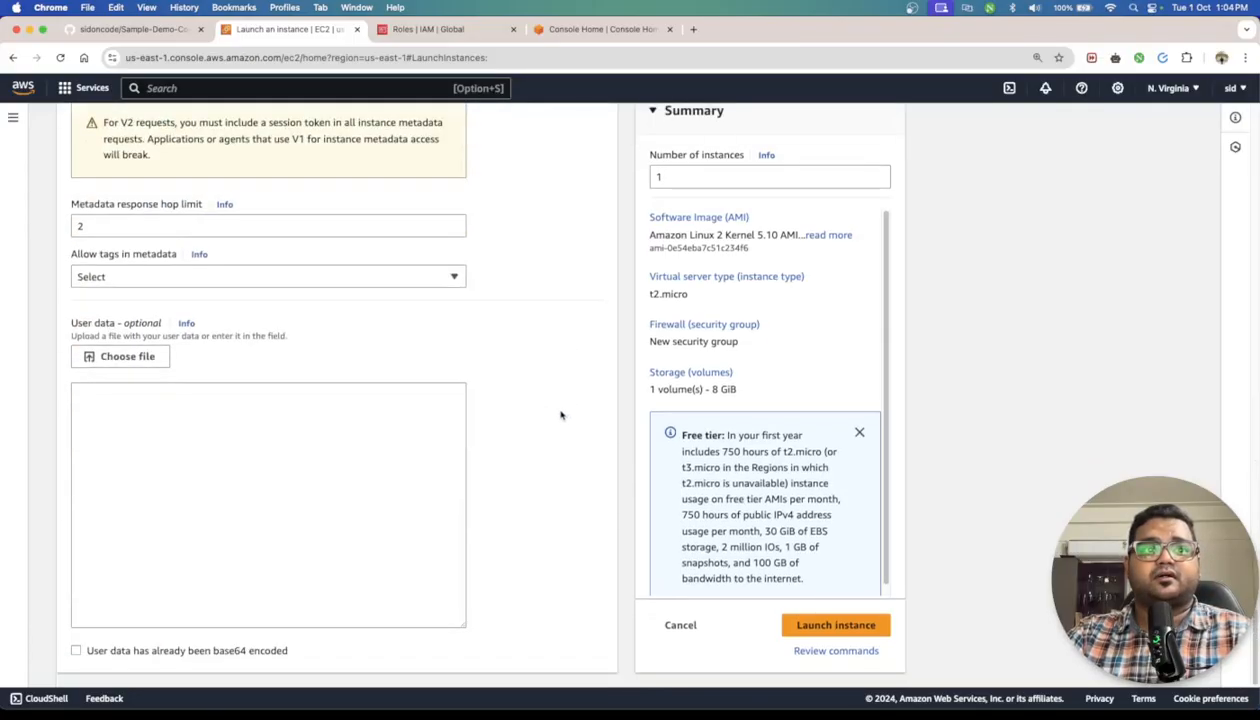
{"action": "left_click", "coordinate": [840, 630]}
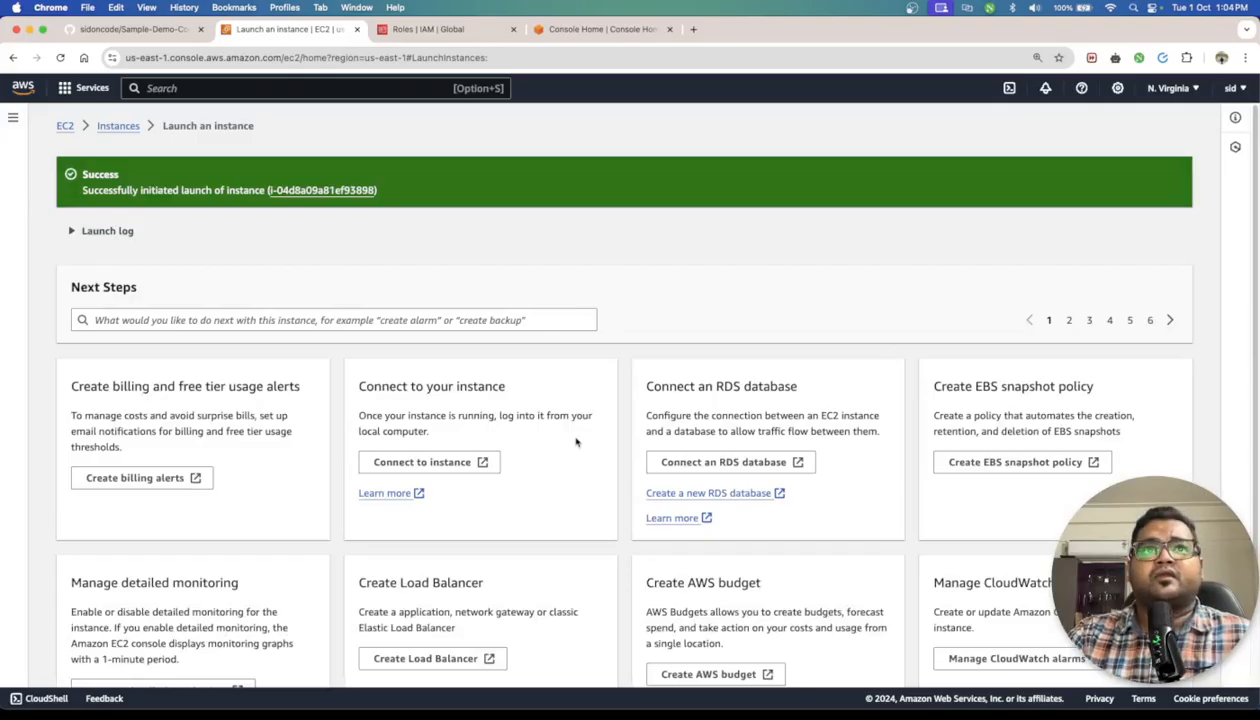
Open the launched Codepipeline-Demo instance and connect to it through EC2 Instance Connect as ec2-user
{"action": "left_click", "coordinate": [293, 190]}
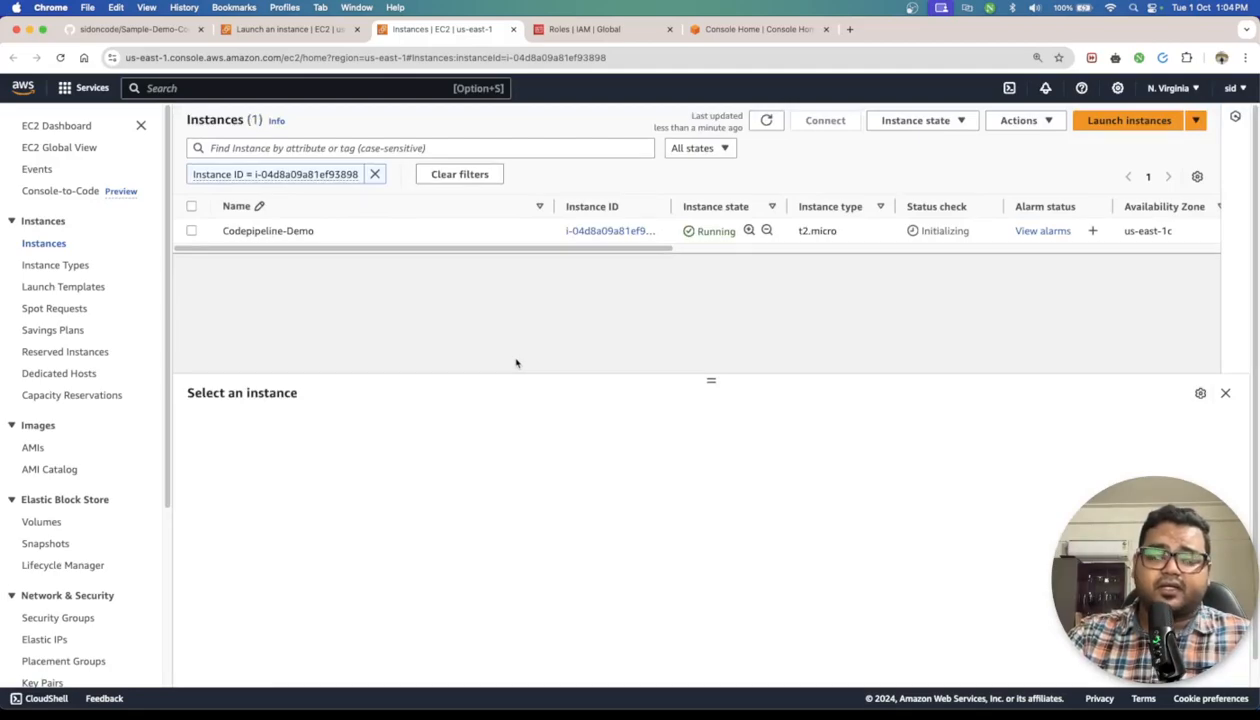
{"action": "left_click", "coordinate": [191, 231]}
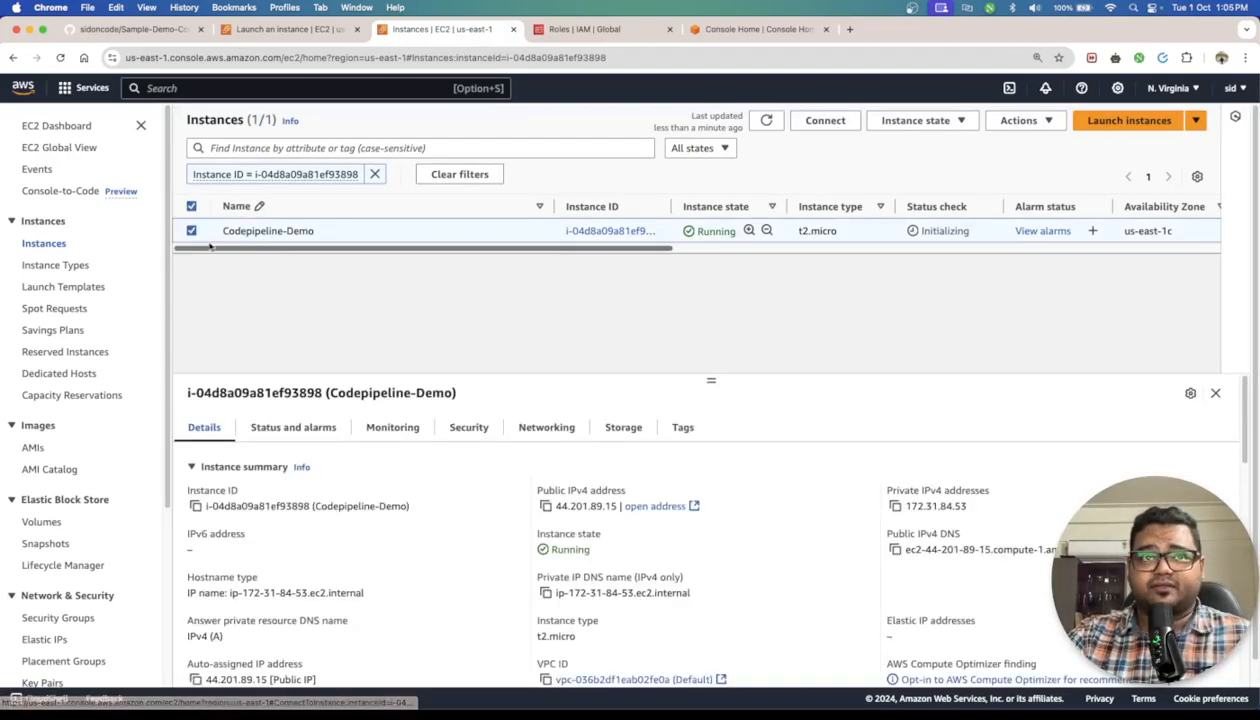
{"action": "left_click", "coordinate": [825, 120]}
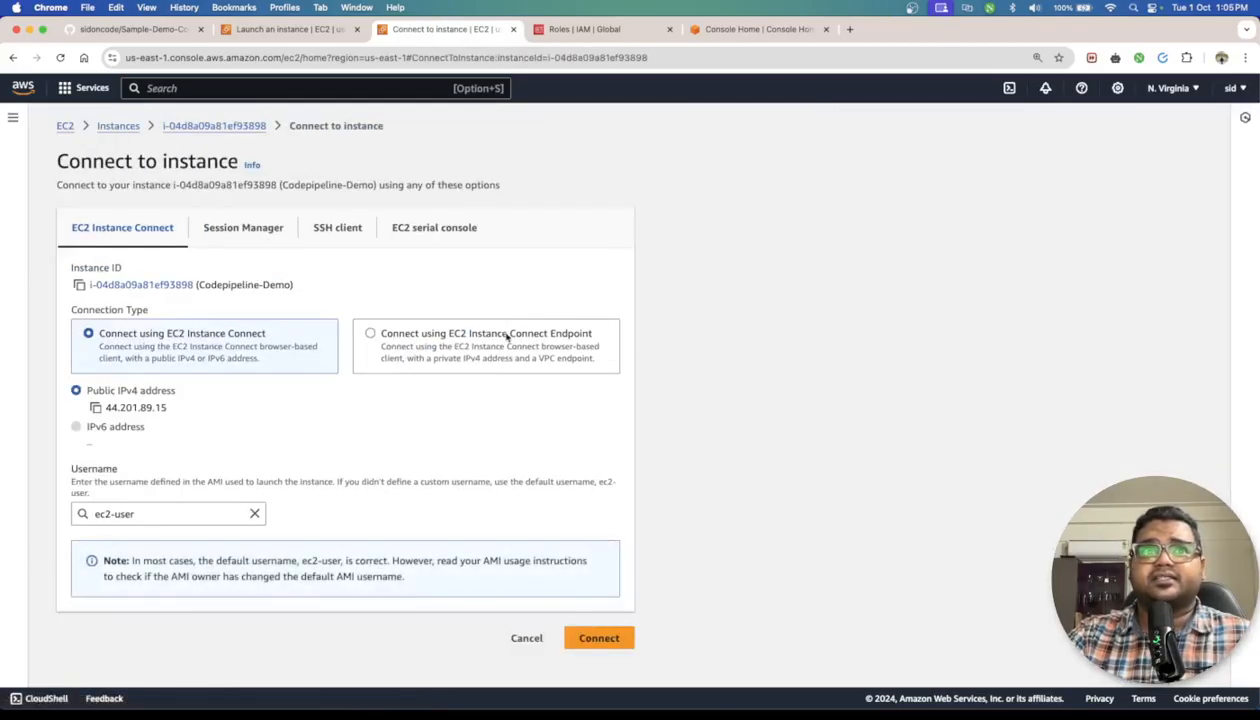
{"action": "scroll", "coordinate": [608, 467], "scroll_direction": "down", "scroll_amount": 1}
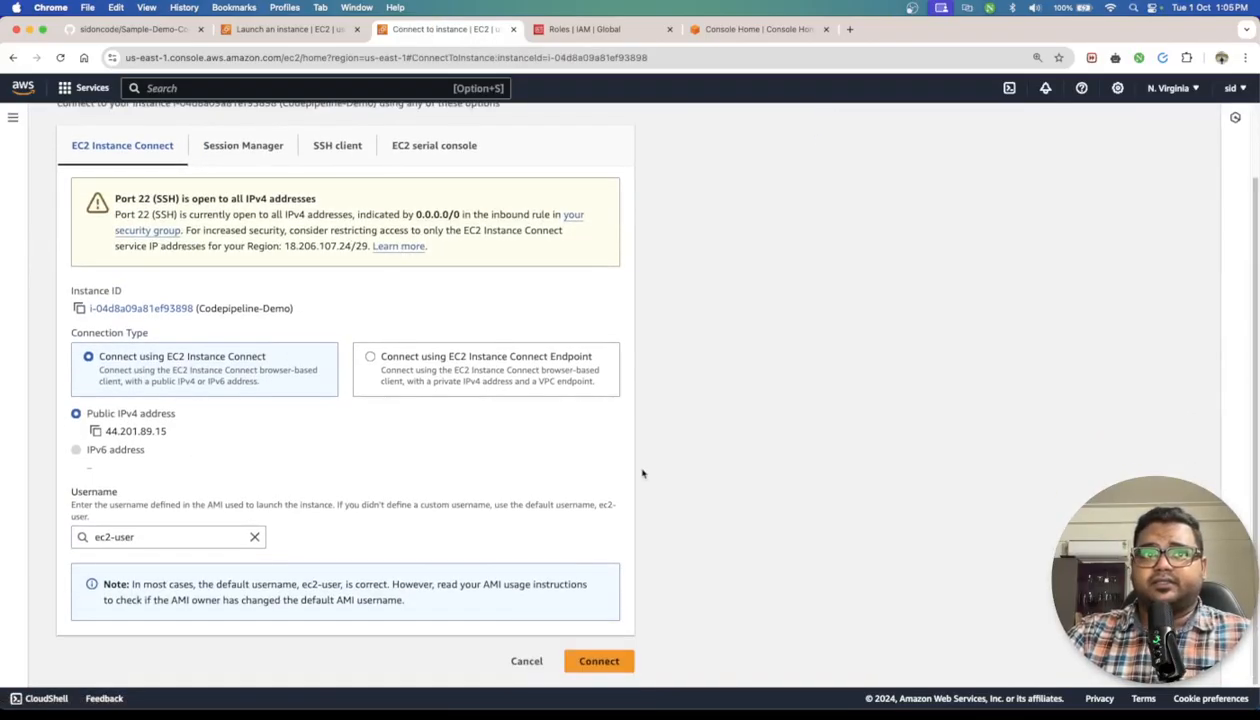
{"action": "left_click_drag", "start_coordinate": [70, 490], "coordinate": [120, 492]}
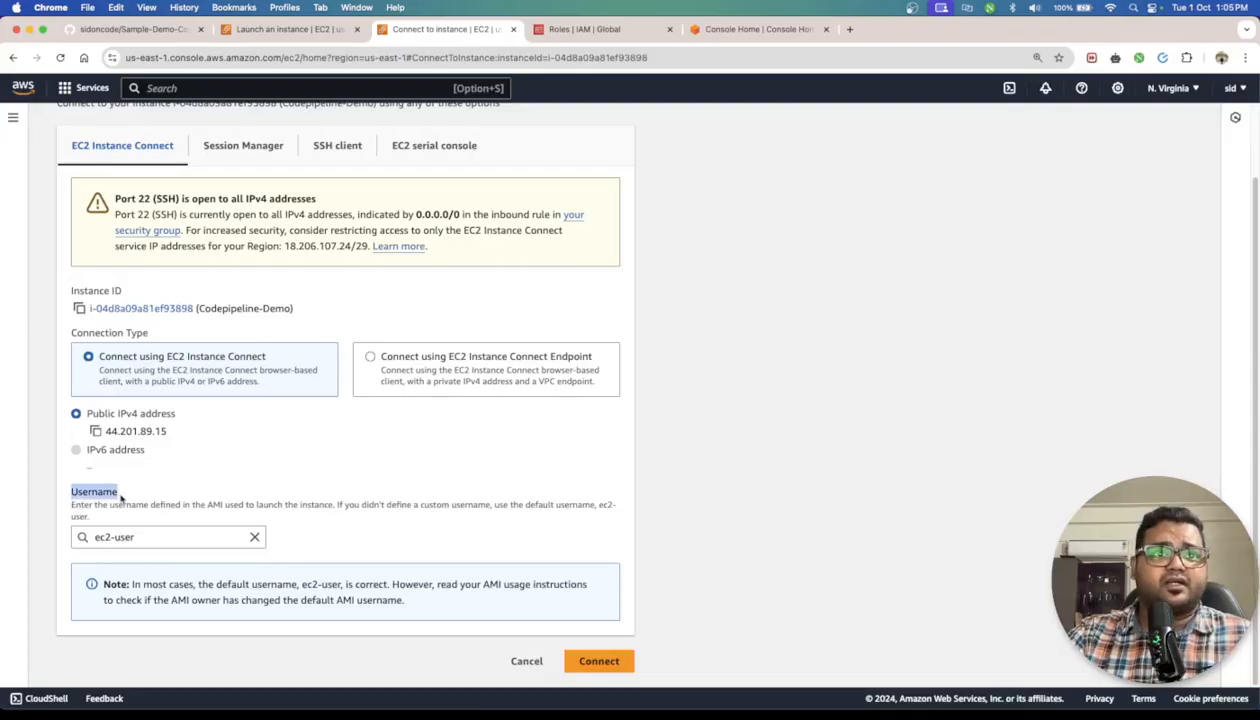
{"action": "left_click", "coordinate": [600, 660]}
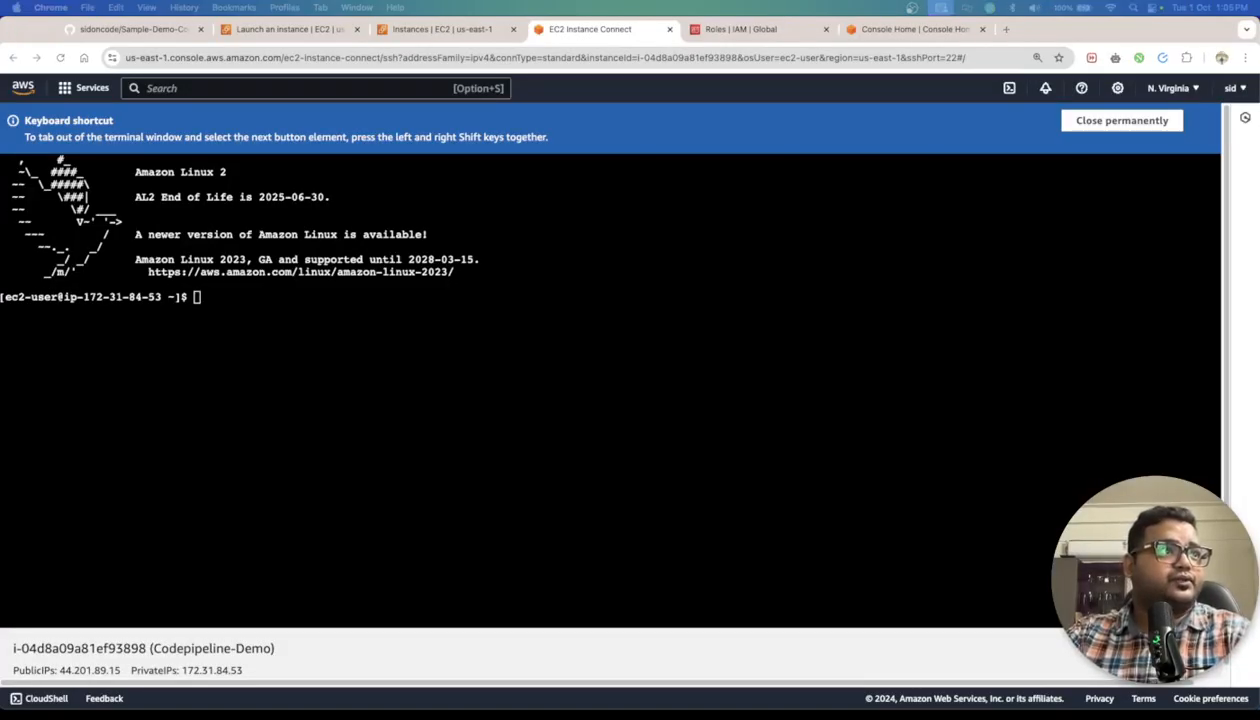
Switch to the root user with "sudo su" and update the server's packages with "yum -y update"
{"action": "left_click", "coordinate": [457, 457]}
{"action": "type", "text": "w"}
{"action": "key", "text": "BackSpace"}
{"action": "type", "text": "sudo su"}
{"action": "key", "text": "Return"}
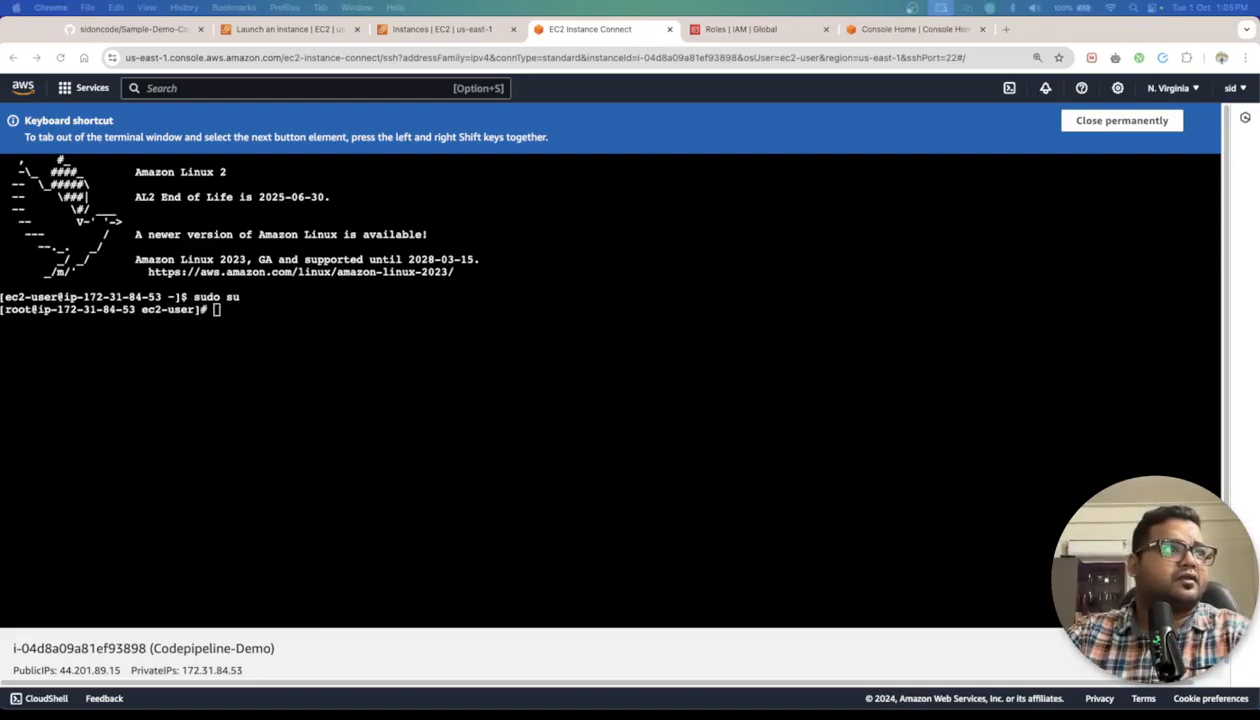
{"action": "left_click", "coordinate": [346, 546]}
{"action": "type", "text": "yum -y update"}
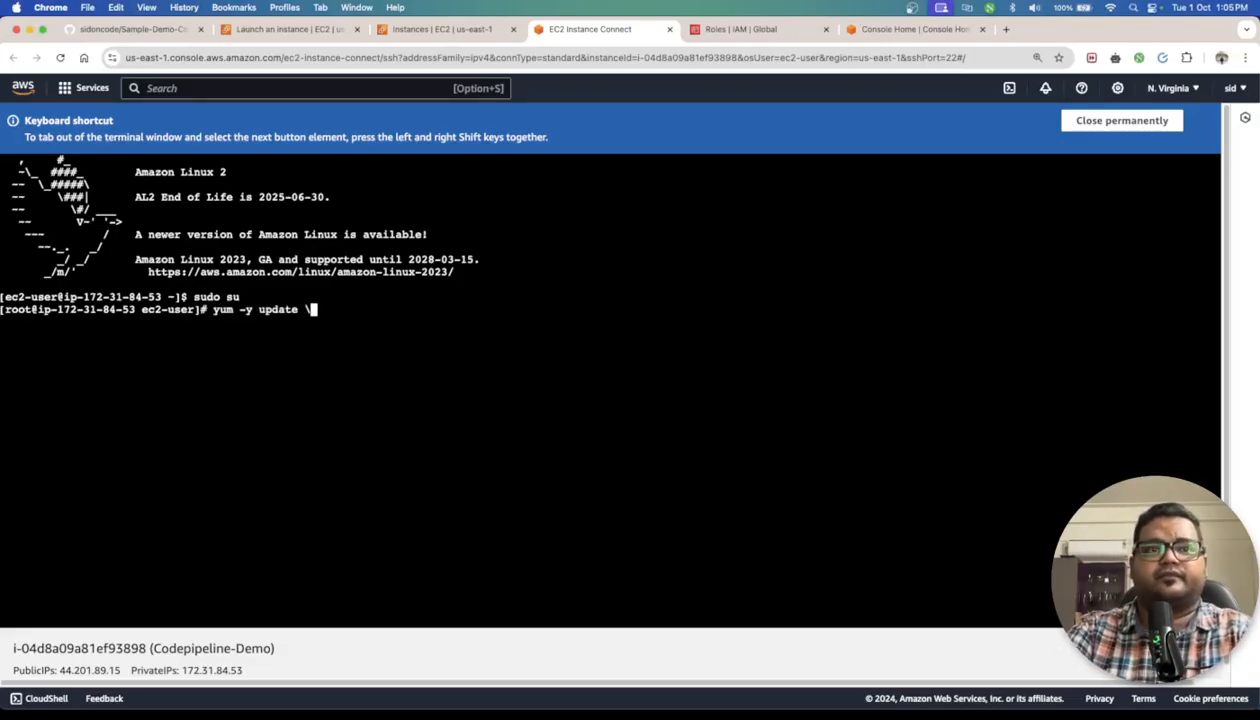
{"action": "key", "text": "Return"}
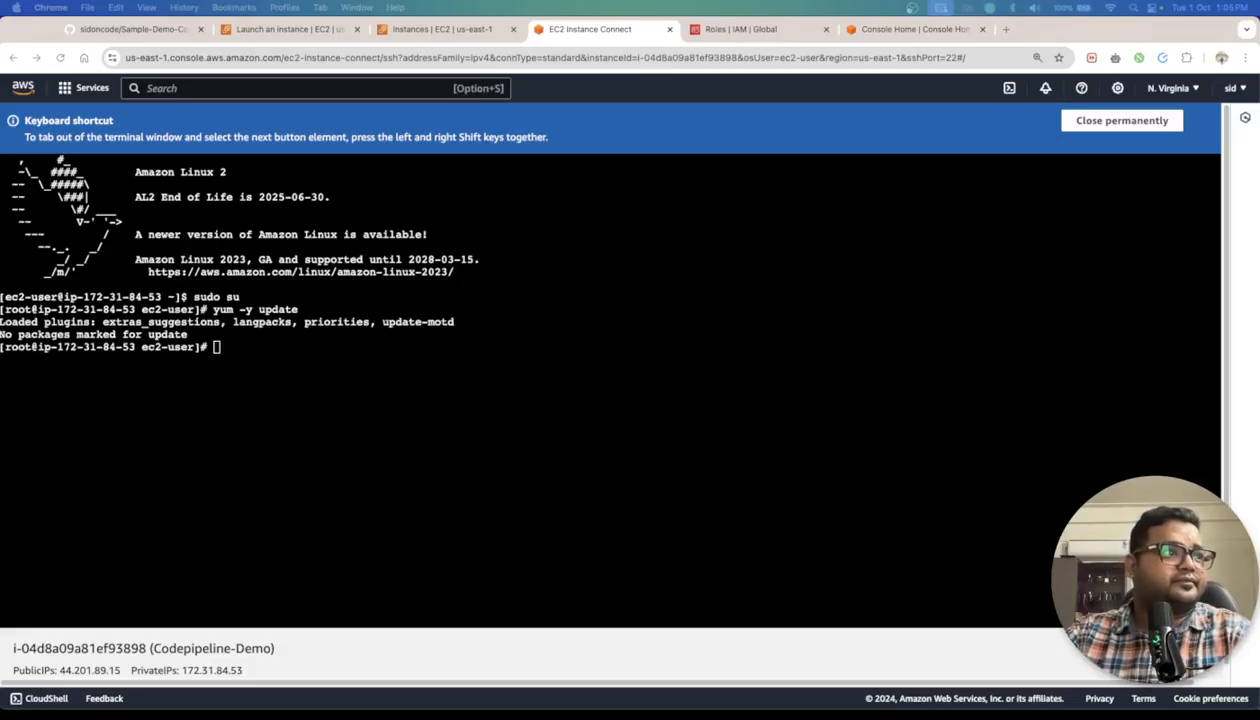
{"action": "left_click", "coordinate": [582, 405]}
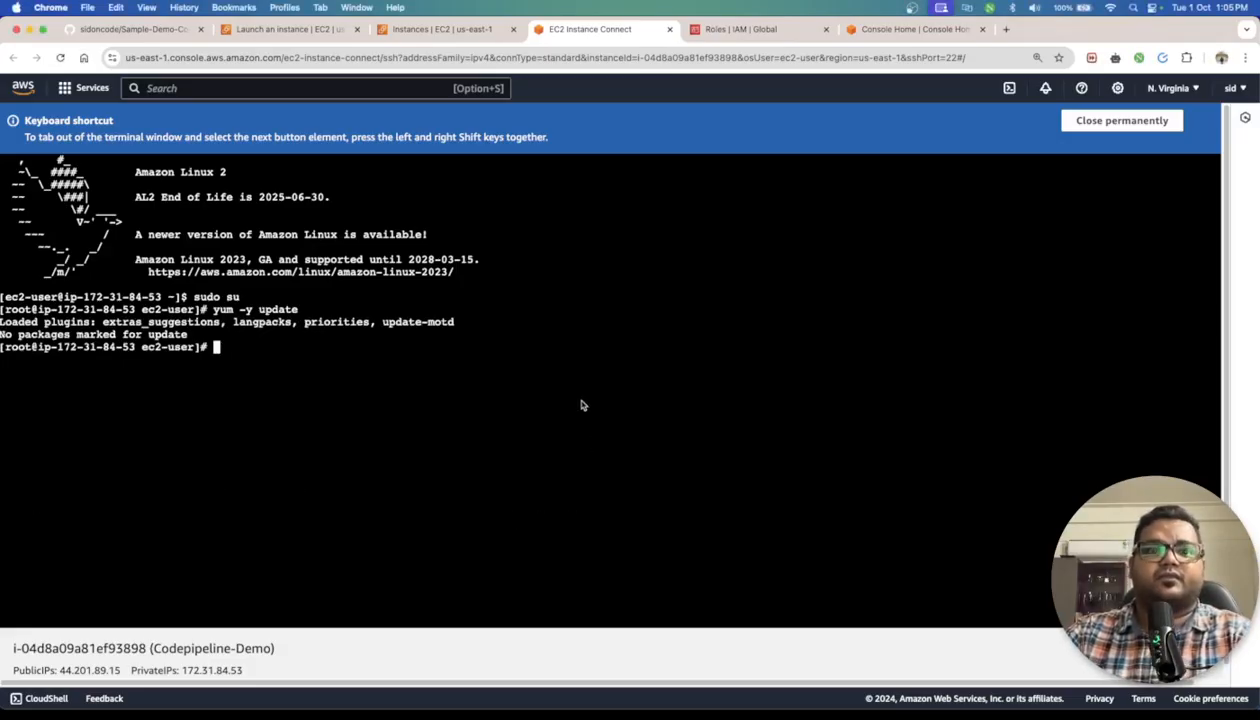
{"action": "type", "text": "yum install ruby -y"}
{"action": "key", "text": "Return"}
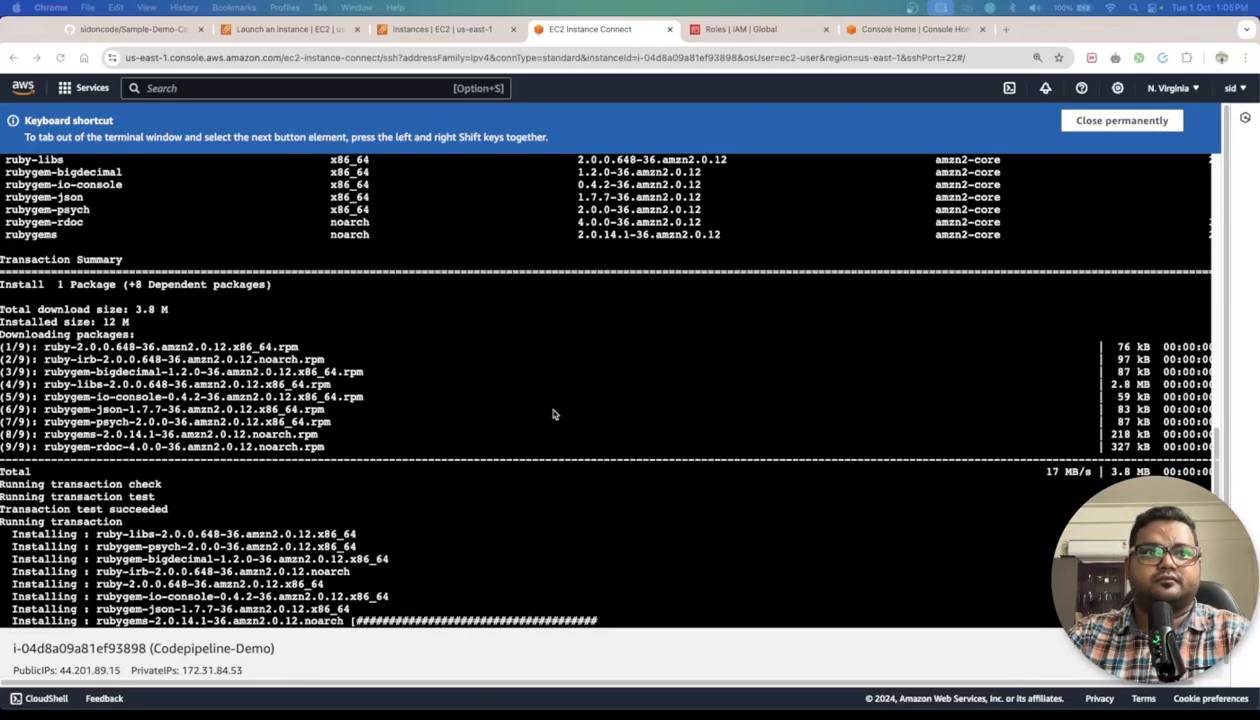
{"action": "type", "text": "wget https://aws-codedeploy-us-east-1.s3.us-east-1.amazonaws.com/latest/install"}
{"action": "key", "text": "Return"}
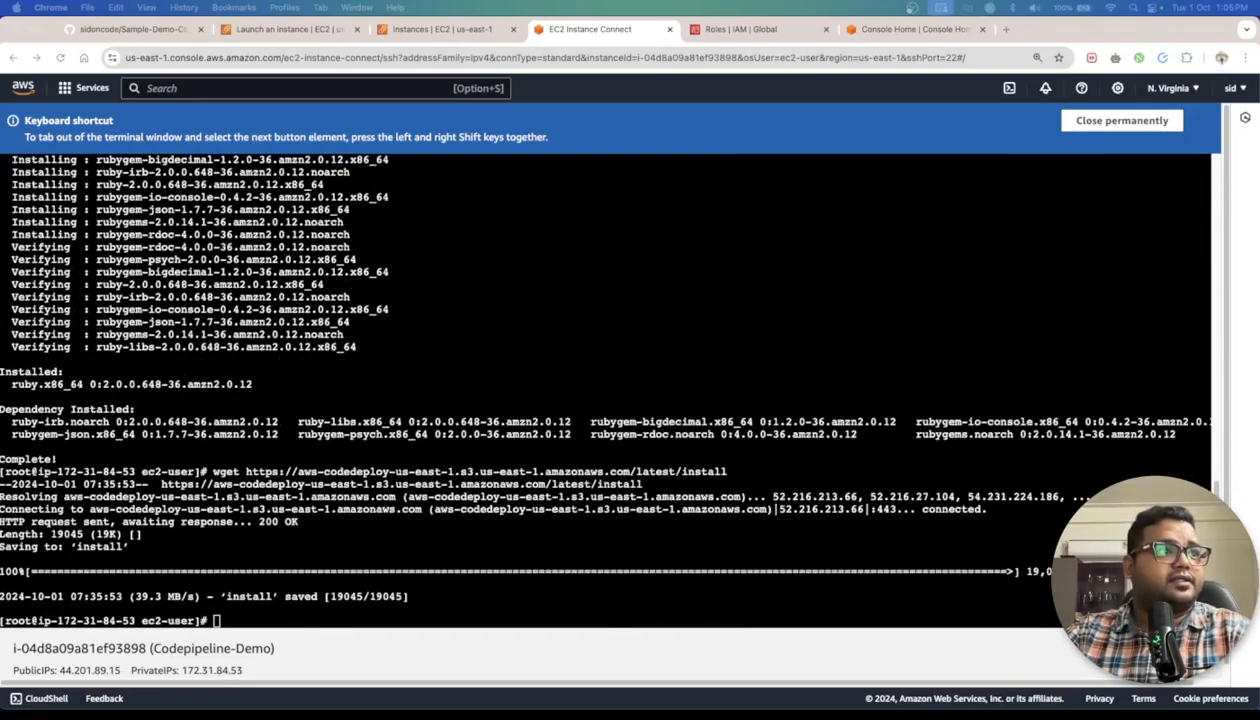
Make the downloaded installer executable with "chmod +x ./install" and install the CodeDeploy agent with "./install auto"
{"action": "left_click", "coordinate": [377, 448]}
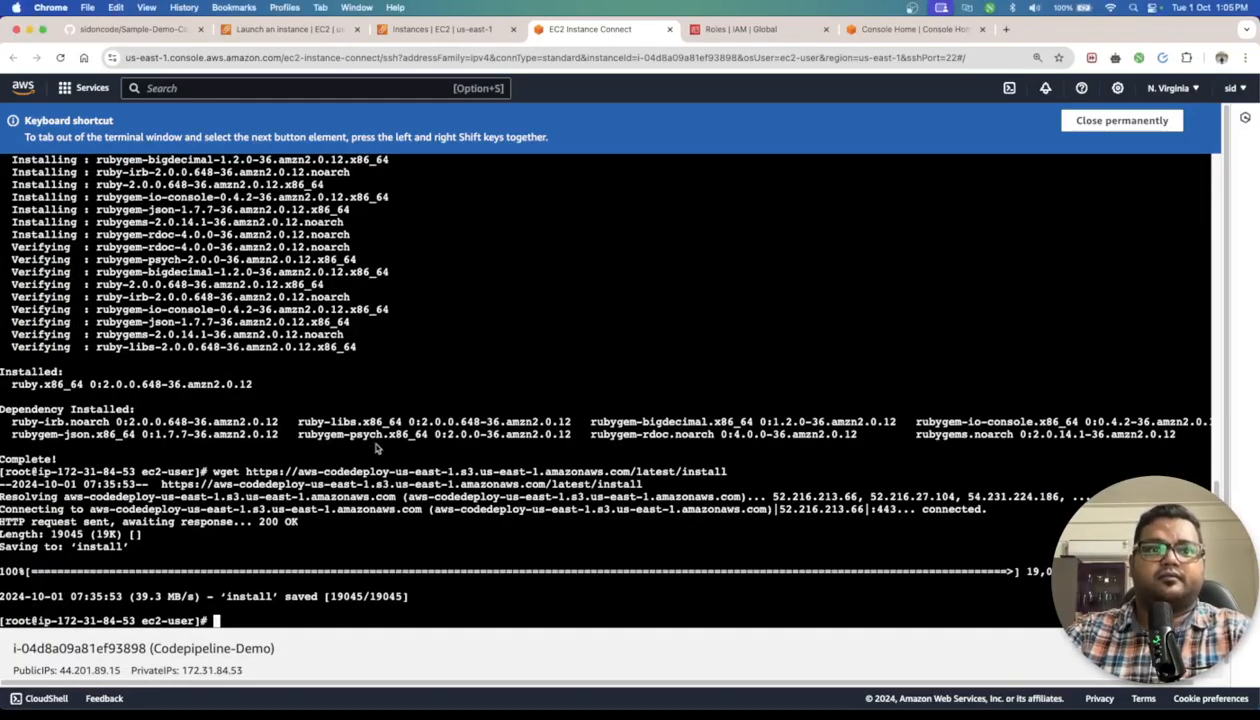
{"action": "type", "text": "chmod +x ./install"}
{"action": "key", "text": "Return"}
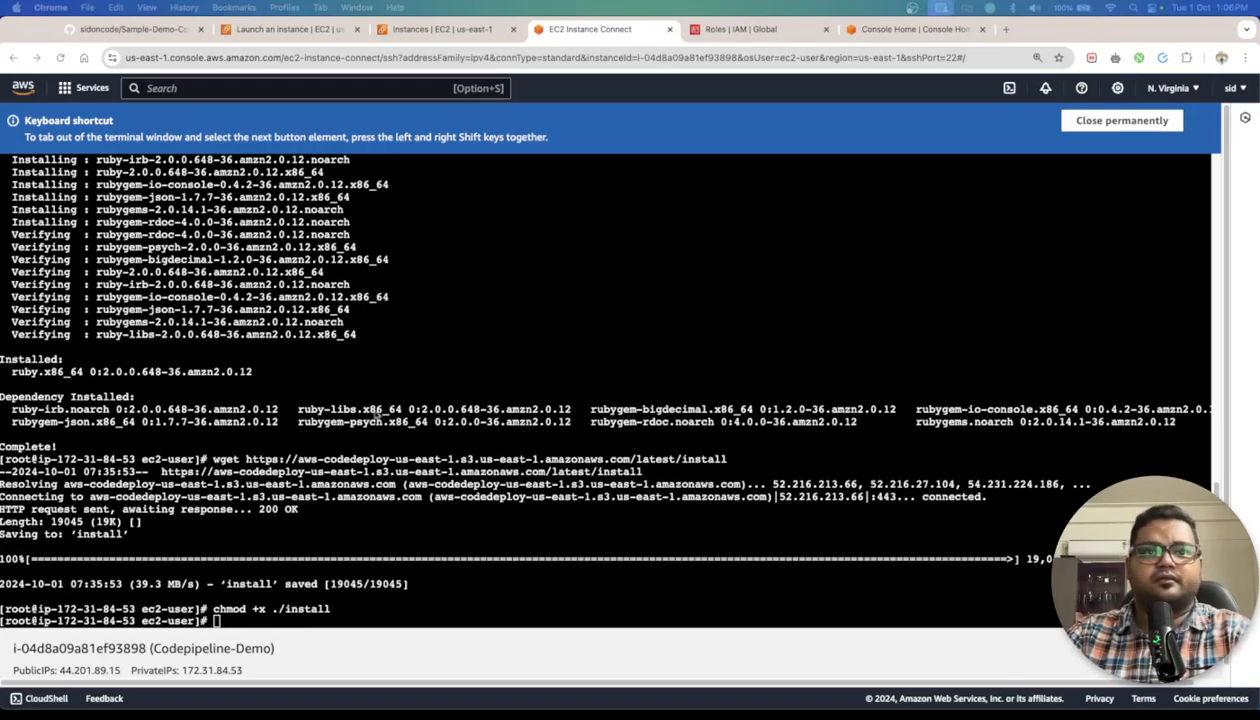
{"action": "left_click", "coordinate": [350, 411]}
{"action": "type", "text": "./install auto"}
{"action": "key", "text": "Return"}
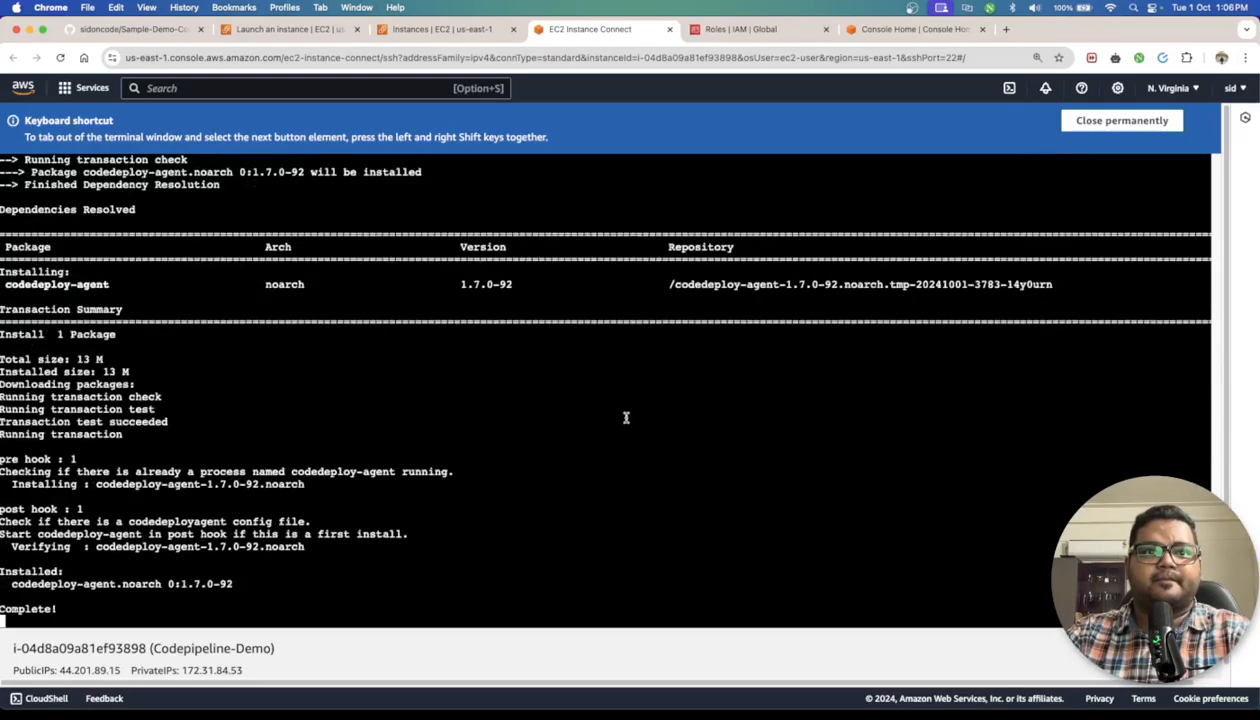
Install the Apache web server with "yum install httpd -y" and start it with "systemctl start httpd"
{"action": "type", "text": "yum install httpd -y"}
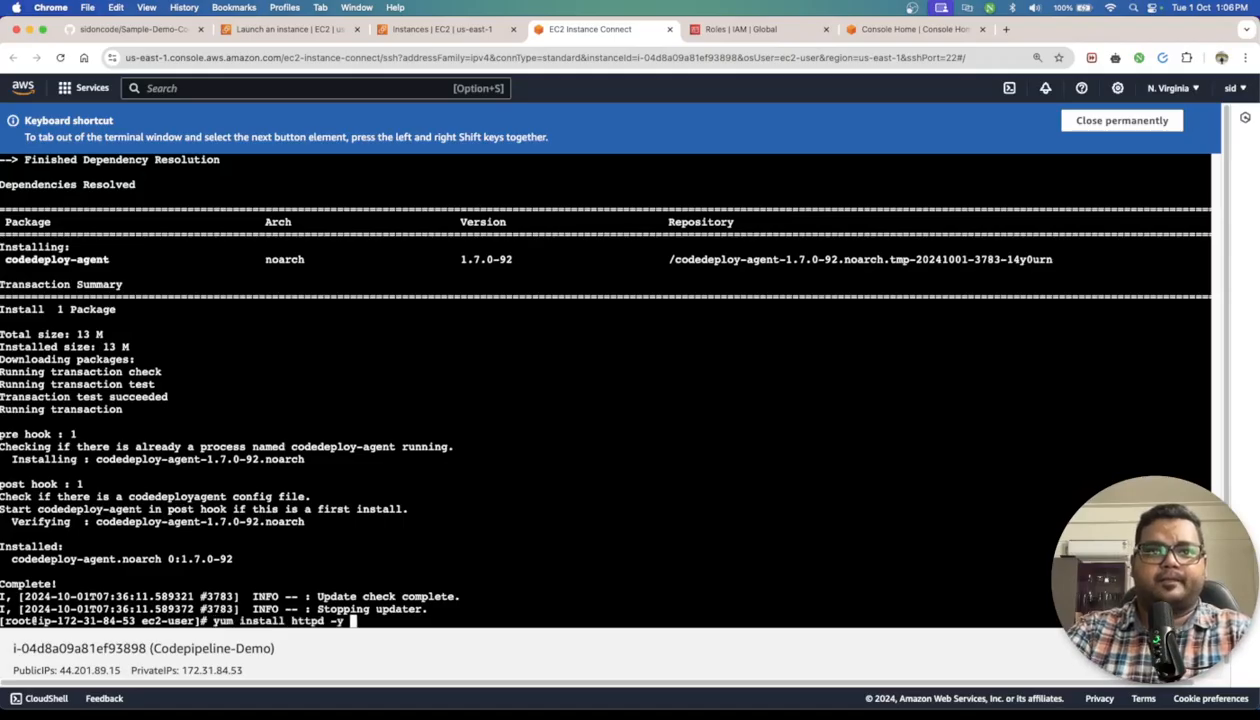
{"action": "key", "text": "Return"}
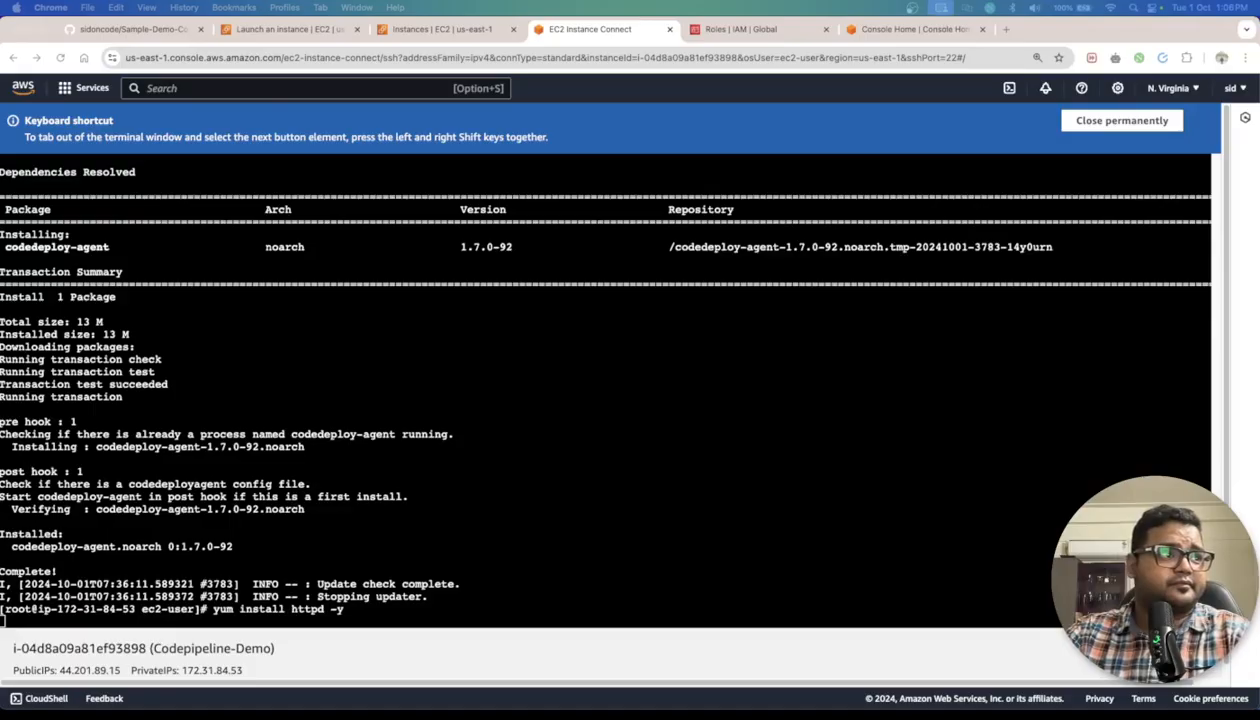
{"action": "key", "text": "Return"}
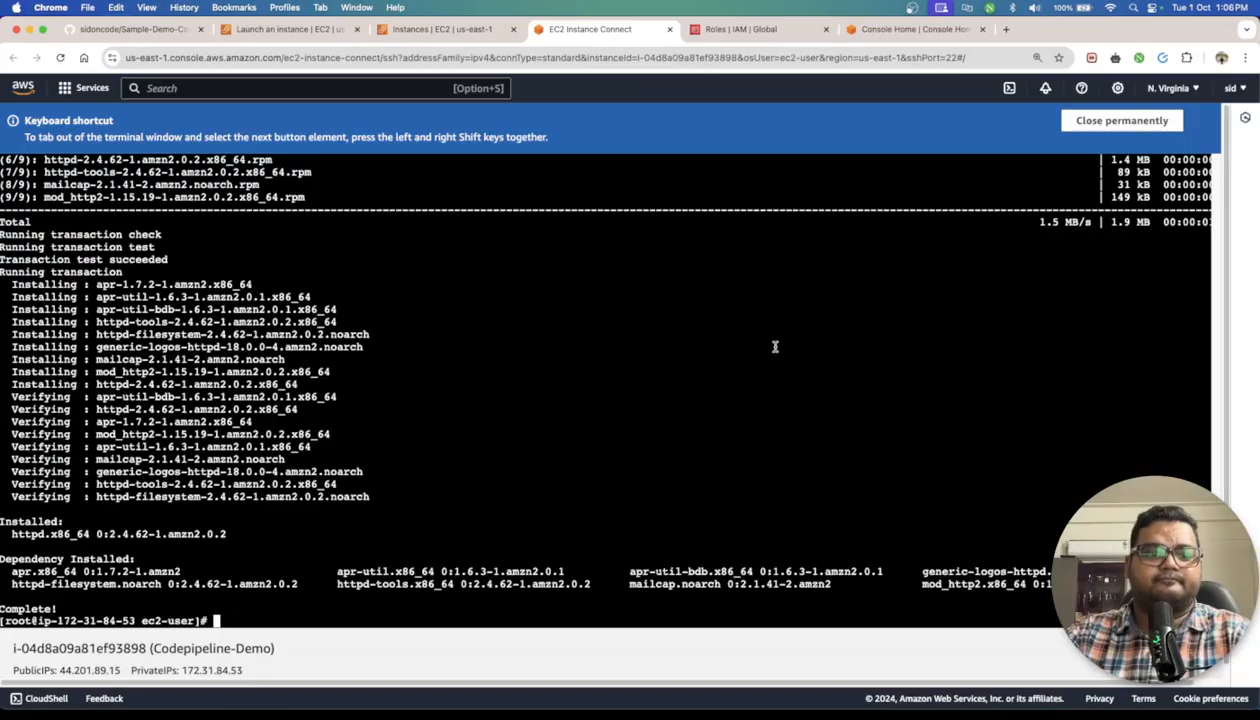
{"action": "type", "text": "systemctl start httpd"}
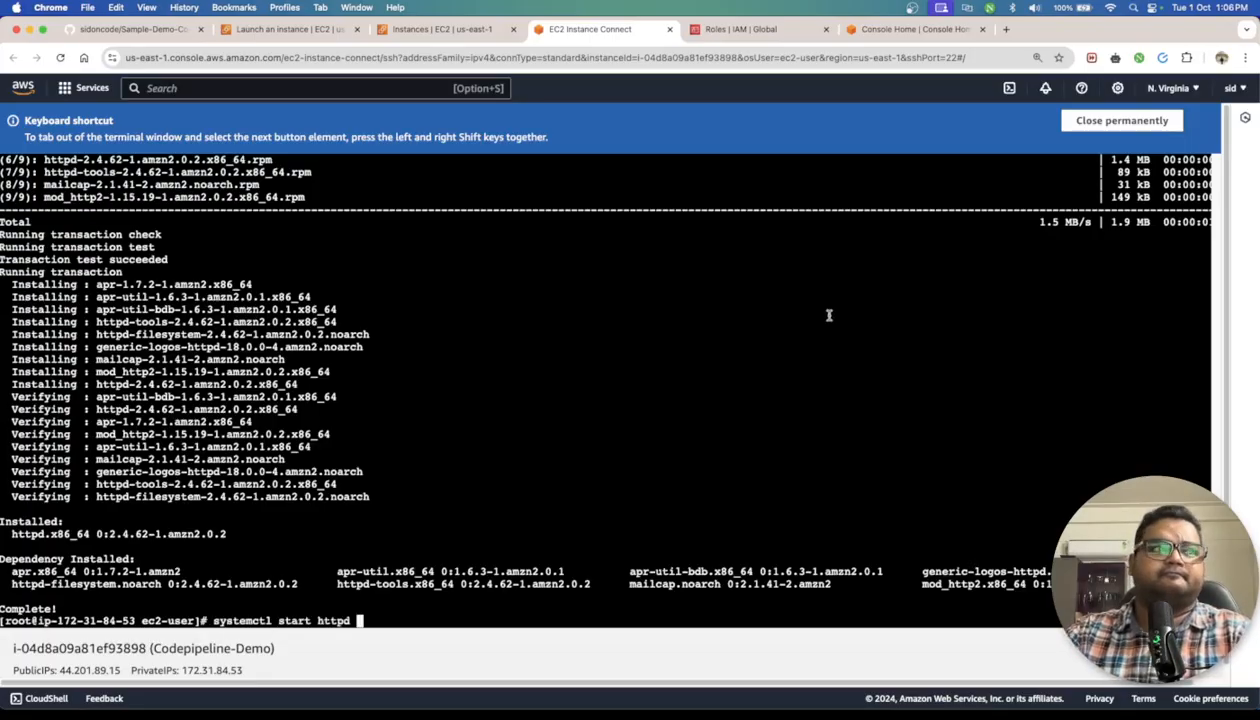
{"action": "key", "text": "Return"}
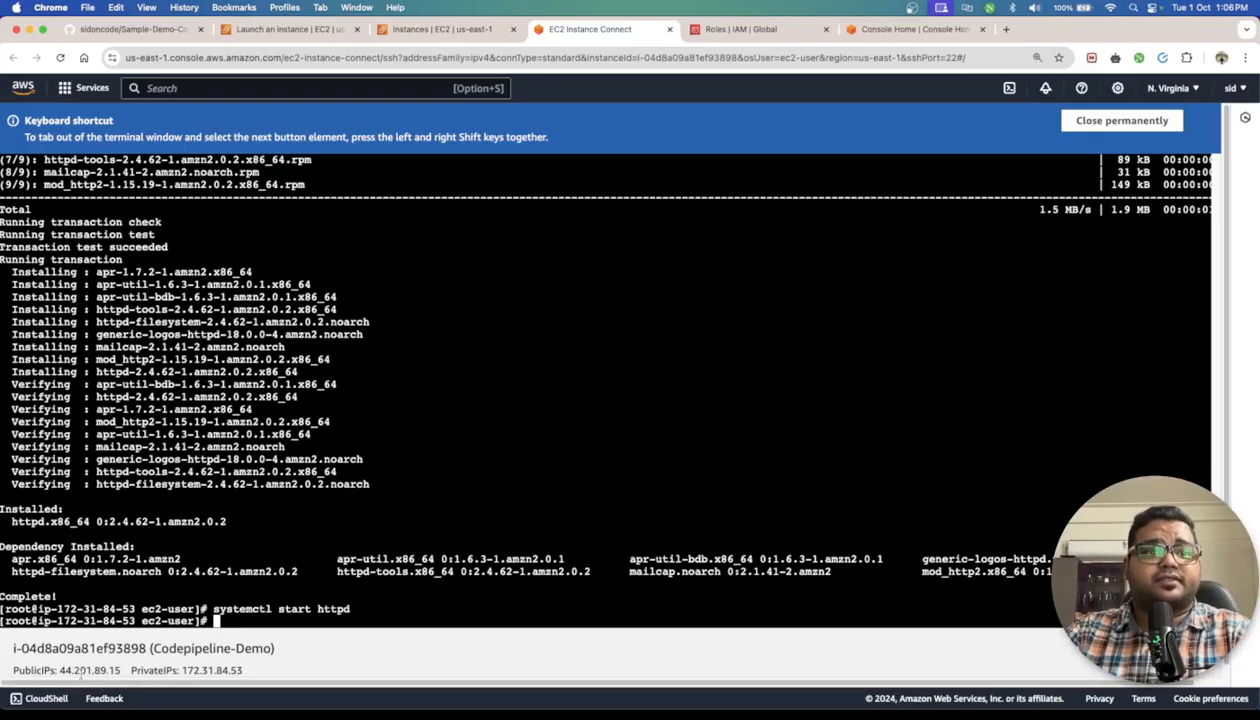
Copy the instance's public IP address and open it in a new browser tab to test the web server
{"action": "left_click_drag", "start_coordinate": [58, 660], "coordinate": [120, 656]}
{"action": "key", "text": "super+c"}
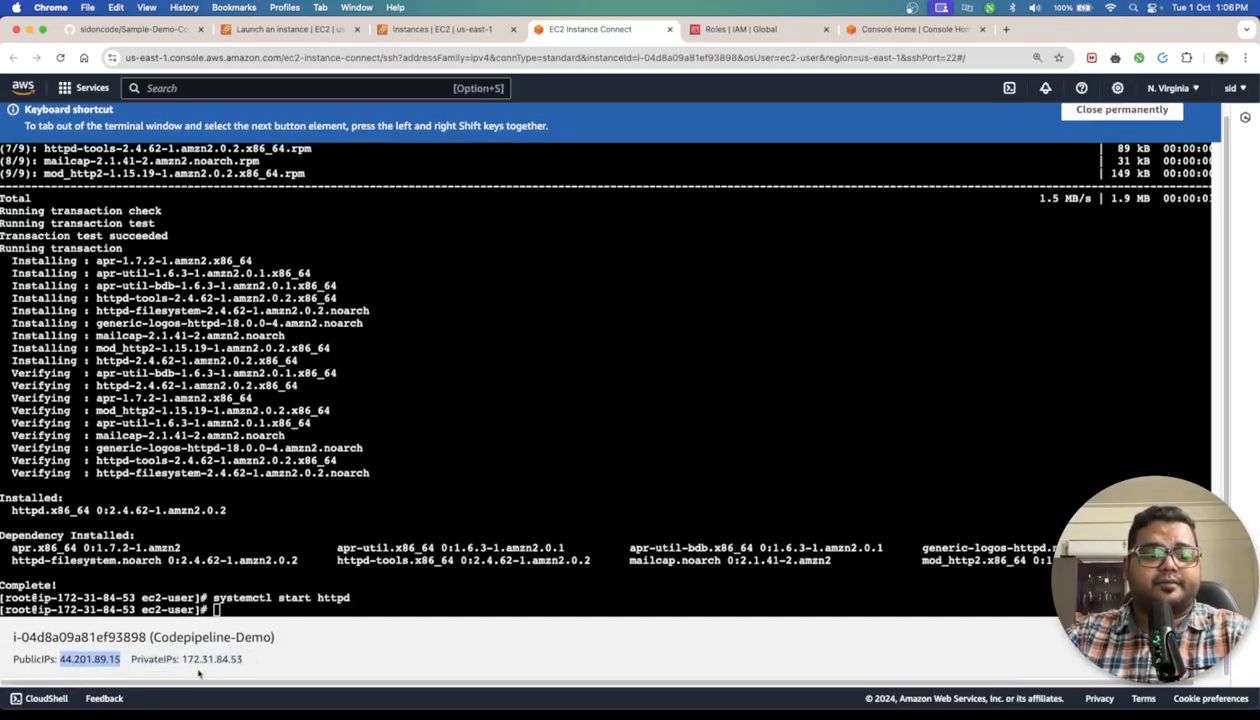
{"action": "key", "text": "super+t"}
{"action": "key", "text": "super+v"}
{"action": "key", "text": "Return"}
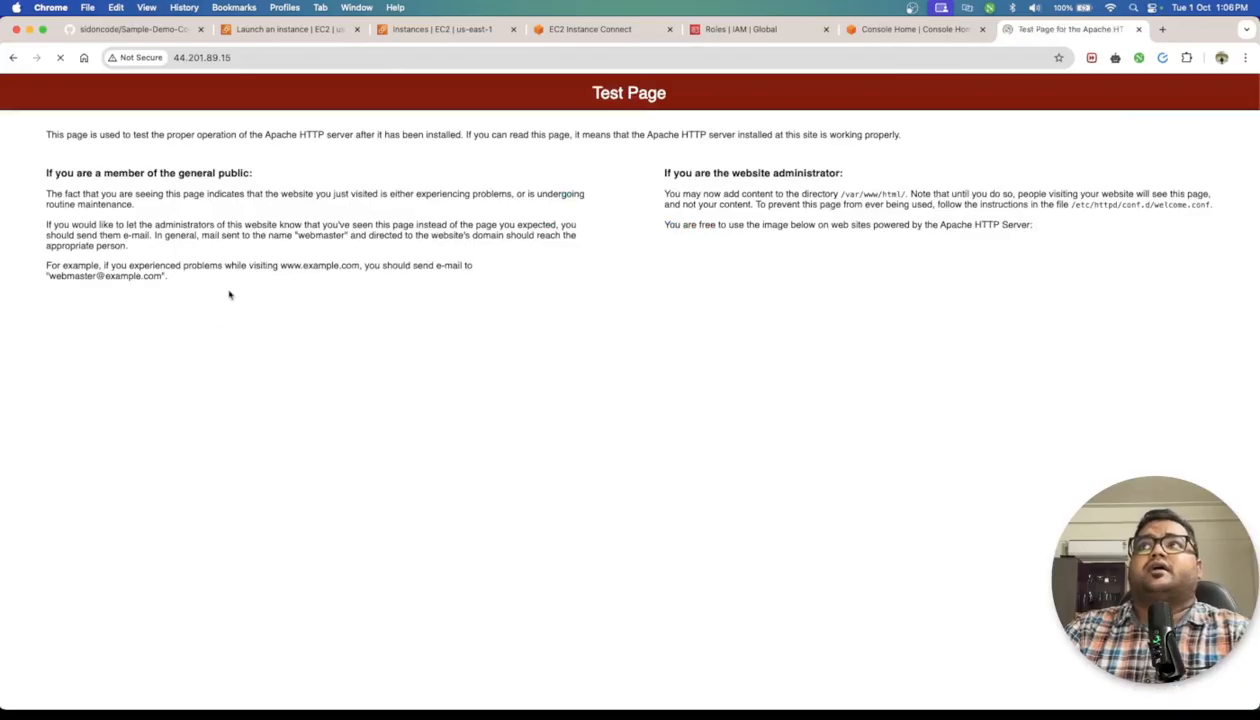
Check the Apache test page served by the instance and view the Sample-Demo-CodeDeploy repository on GitHub
{"action": "left_click_drag", "start_coordinate": [586, 93], "coordinate": [670, 93]}
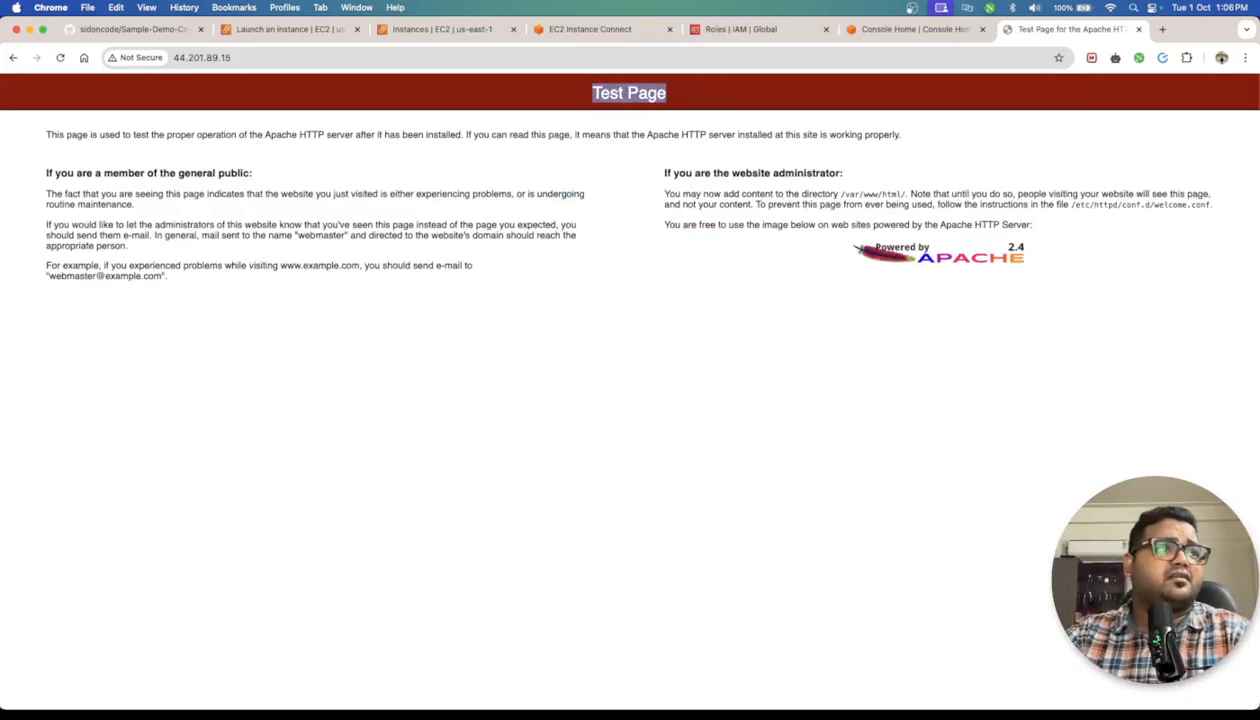
{"action": "left_click", "coordinate": [466, 371]}
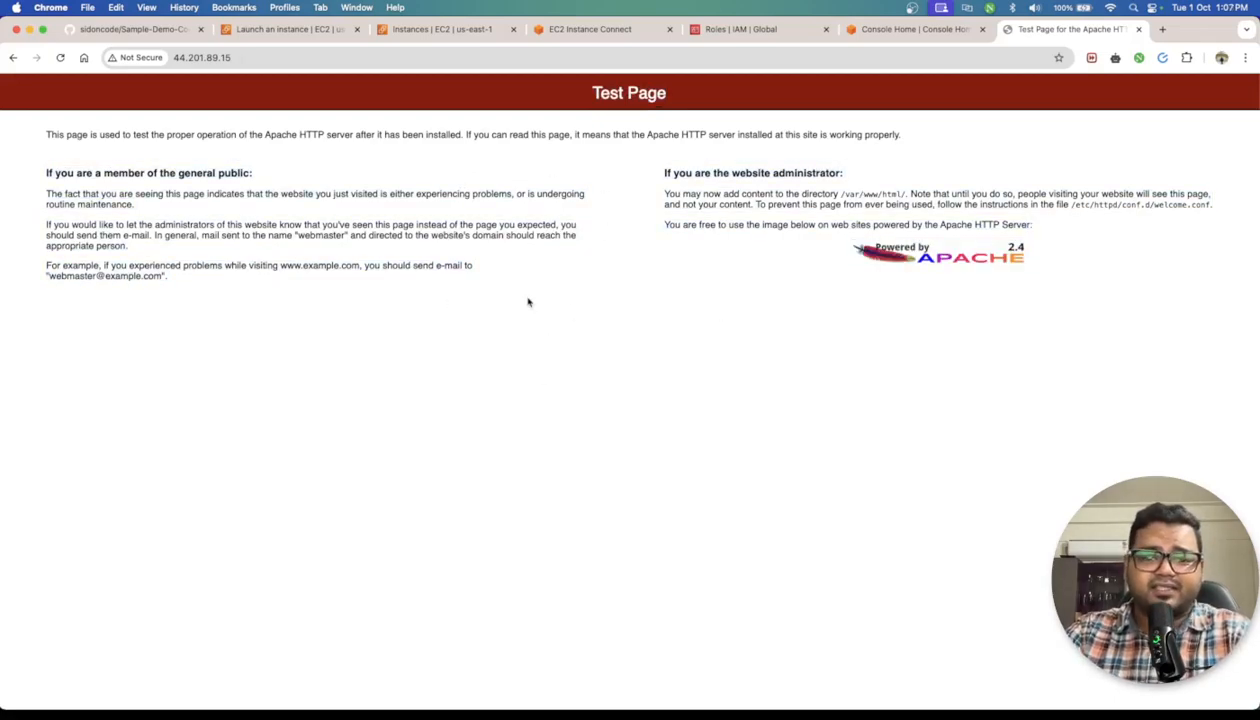
{"action": "left_click", "coordinate": [140, 32]}
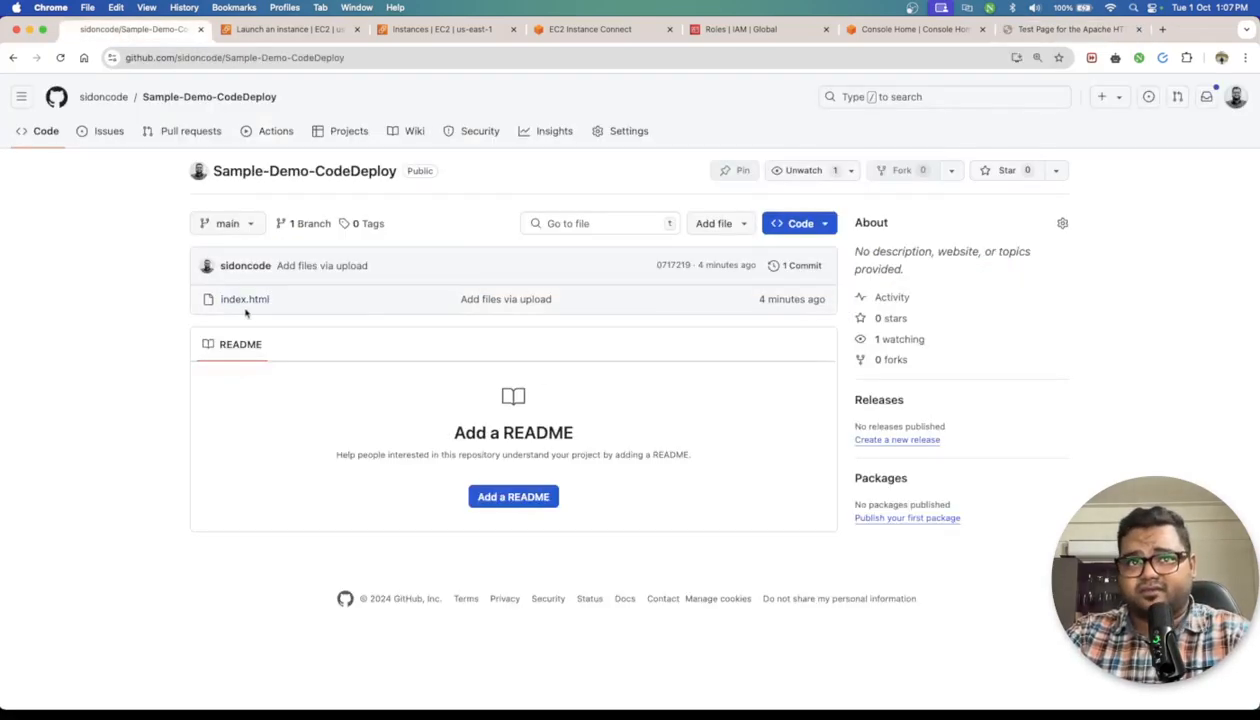
{"action": "left_click", "coordinate": [1040, 30]}
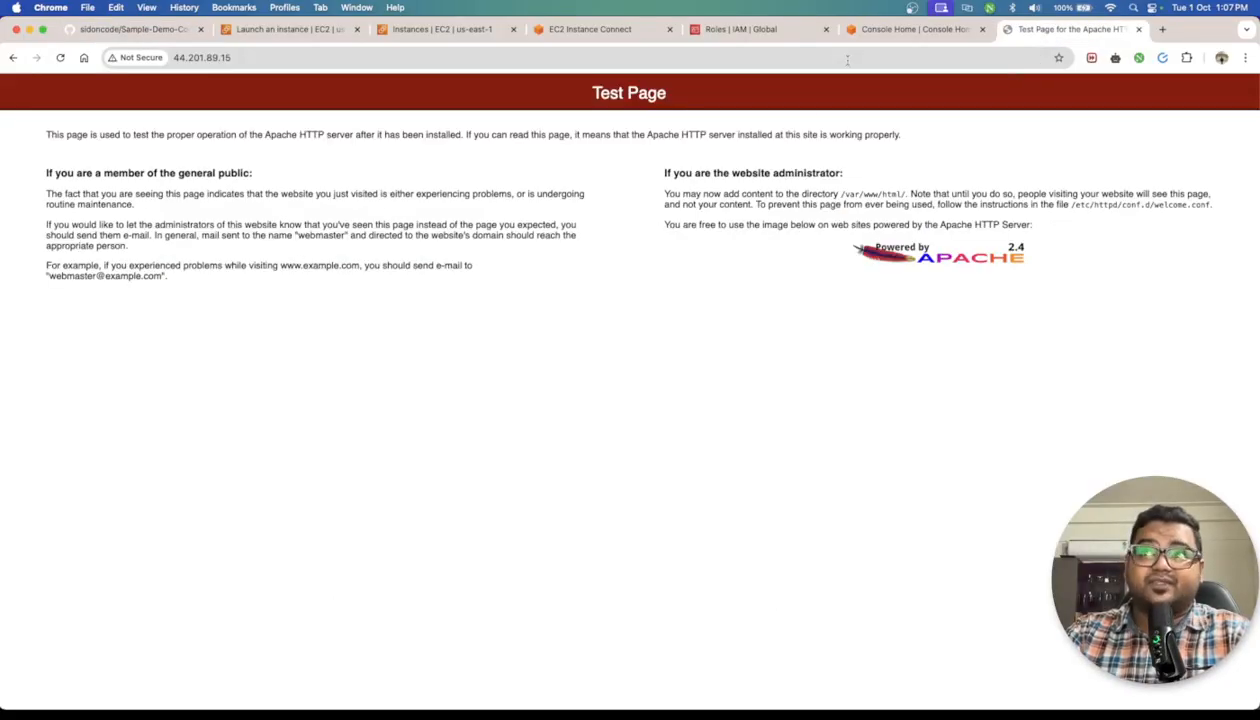
Run "history" in the EC2 Instance Connect terminal and review the list of commands executed on the server
{"action": "left_click", "coordinate": [905, 29]}
{"action": "left_click", "coordinate": [740, 29]}
{"action": "left_click", "coordinate": [590, 29]}
{"action": "left_click_drag", "start_coordinate": [336, 202], "coordinate": [347, 423]}
{"action": "left_click", "coordinate": [496, 475]}
{"action": "type", "text": "history"}
{"action": "key", "text": "Return"}
{"action": "left_click_drag", "start_coordinate": [99, 598], "coordinate": [30, 506]}
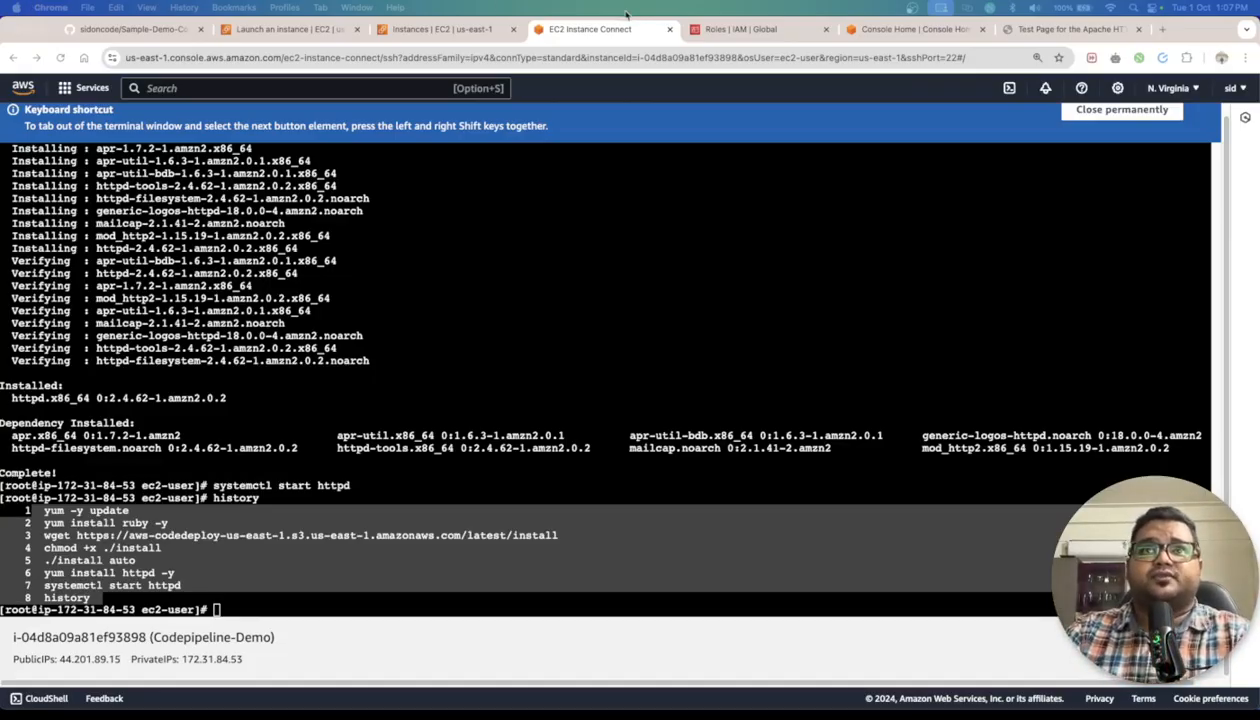
Search the AWS console for "codedeploy" and open the CodeDeploy service's getting started page
{"action": "left_click", "coordinate": [935, 33]}
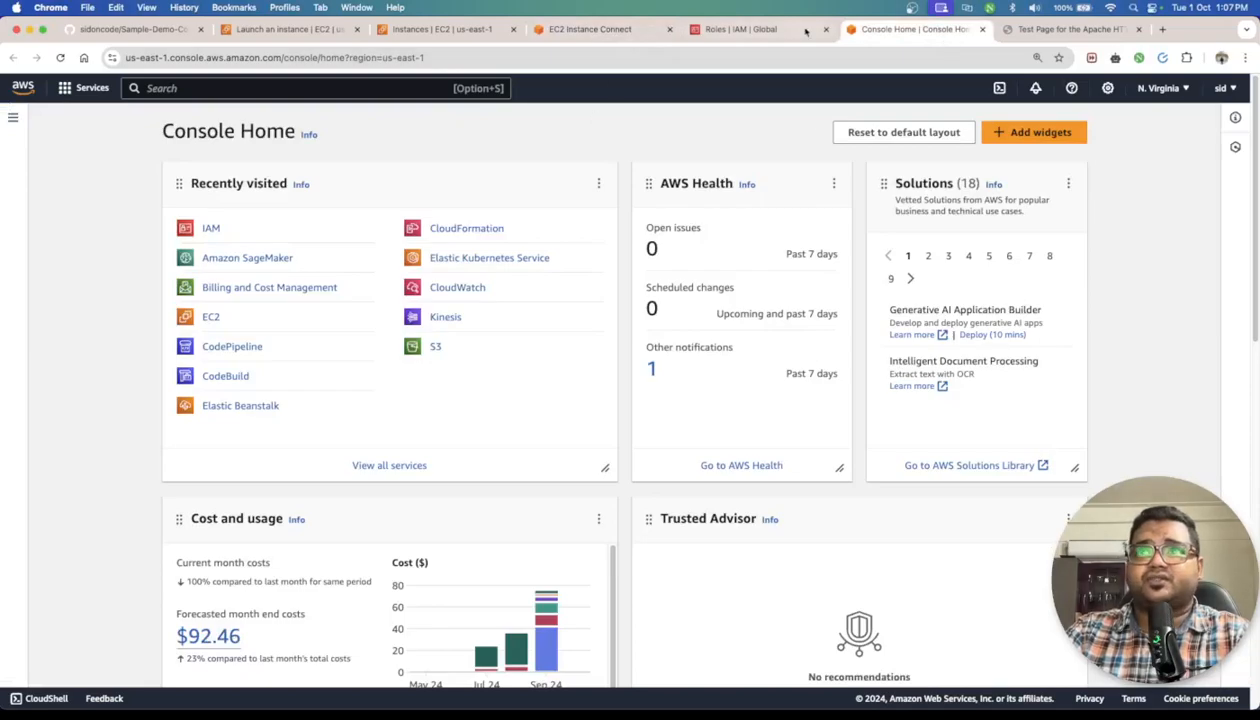
{"action": "left_click", "coordinate": [345, 88]}
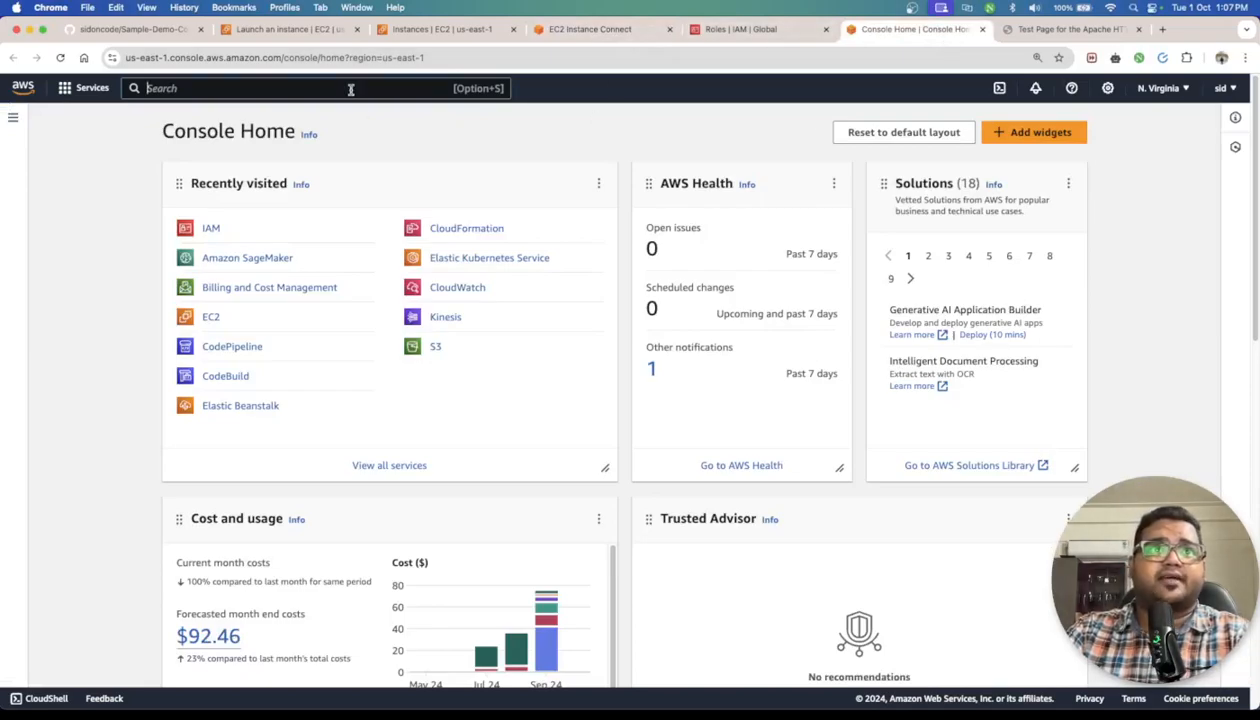
{"action": "type", "text": "codedeploy"}
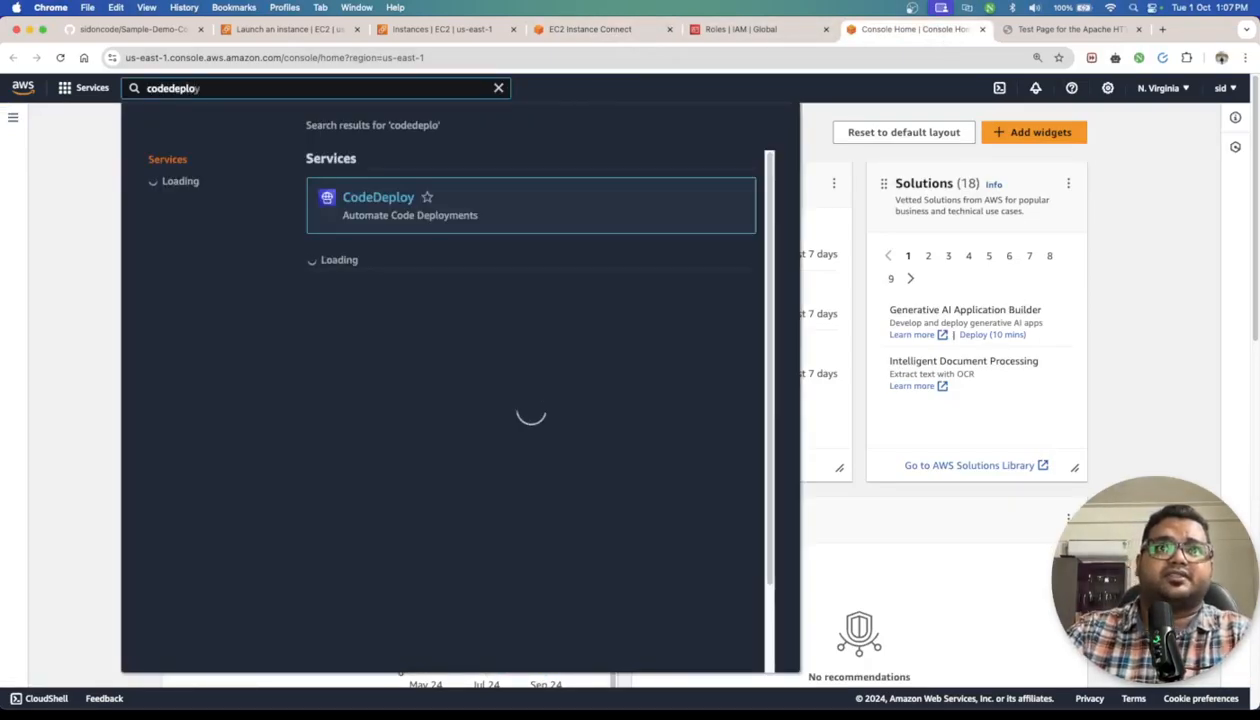
{"action": "left_click", "coordinate": [376, 197]}
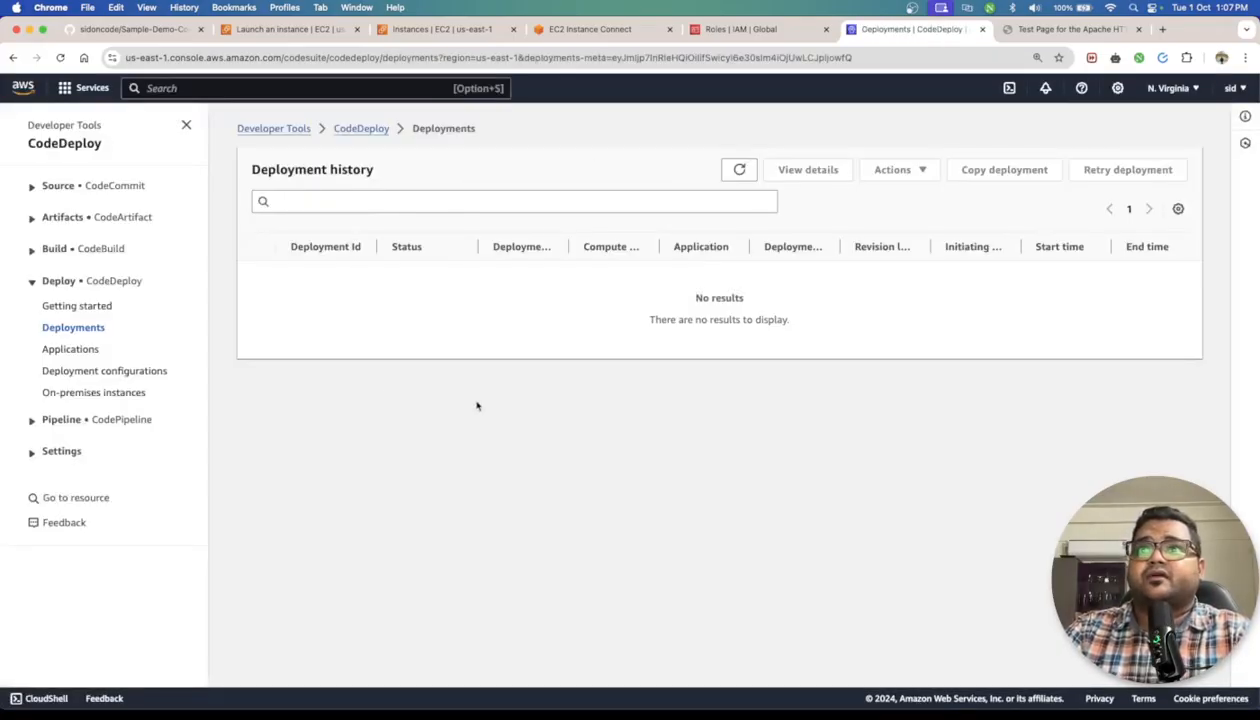
{"action": "left_click", "coordinate": [68, 307]}
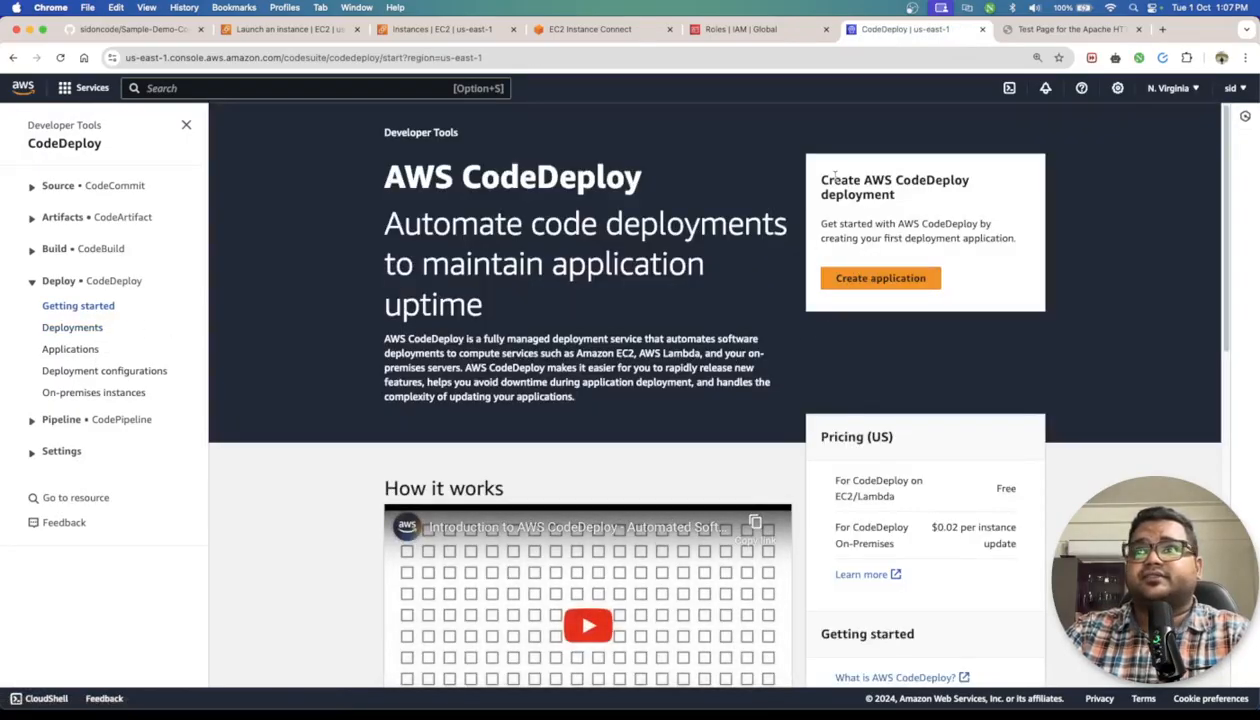
Create a CodeDeploy application named MyDemoApplication with EC2/On-premises as the compute platform
{"action": "left_click", "coordinate": [880, 277]}
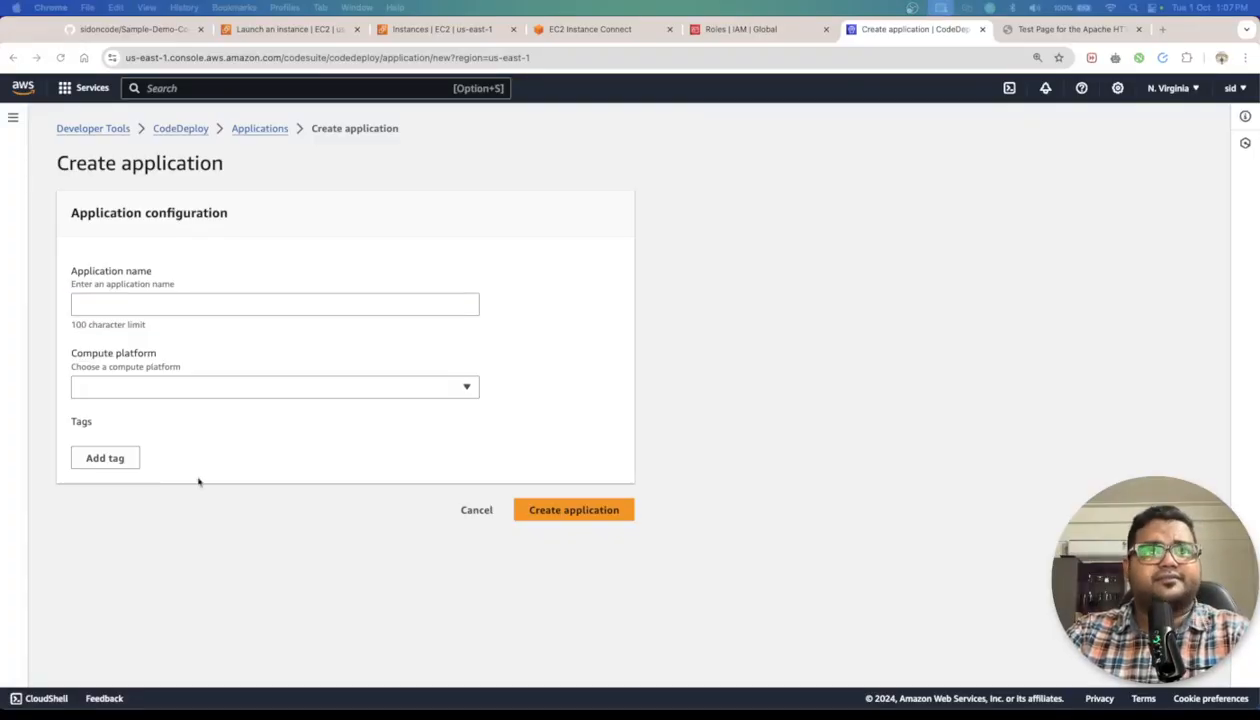
{"action": "left_click", "coordinate": [228, 304]}
{"action": "type", "text": "MyDemoApplication"}
{"action": "left_click", "coordinate": [208, 386]}
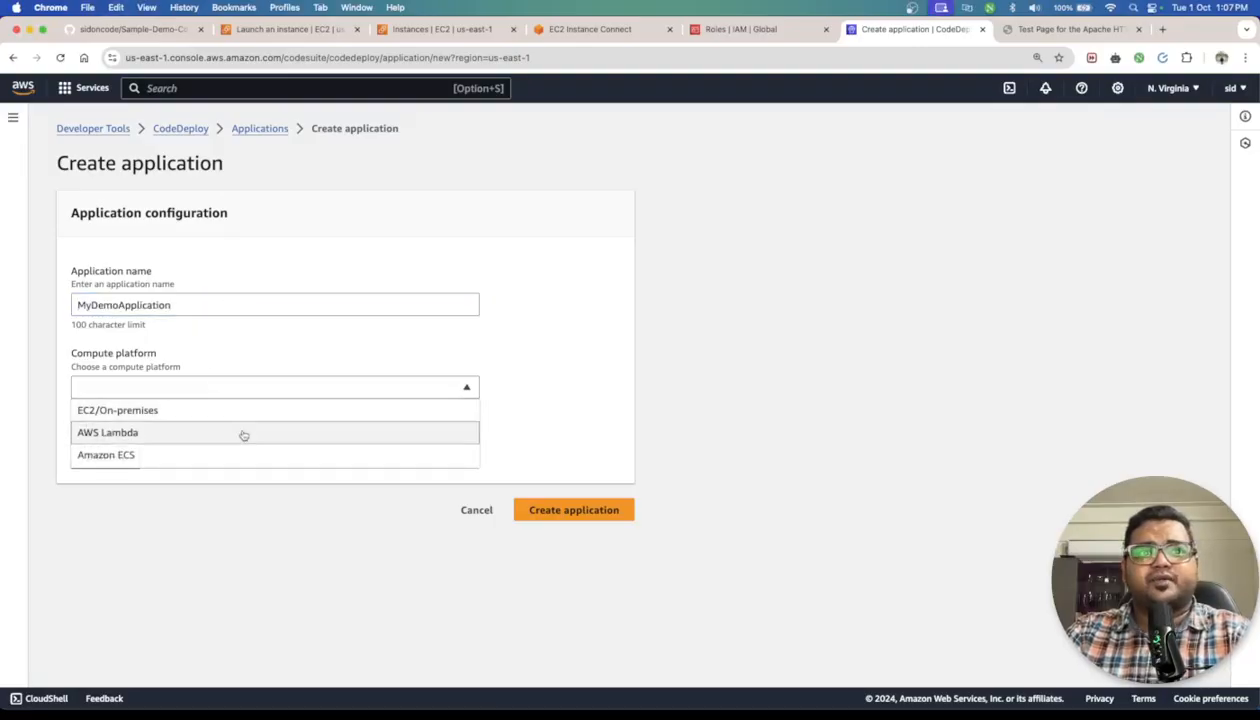
{"action": "left_click", "coordinate": [285, 411]}
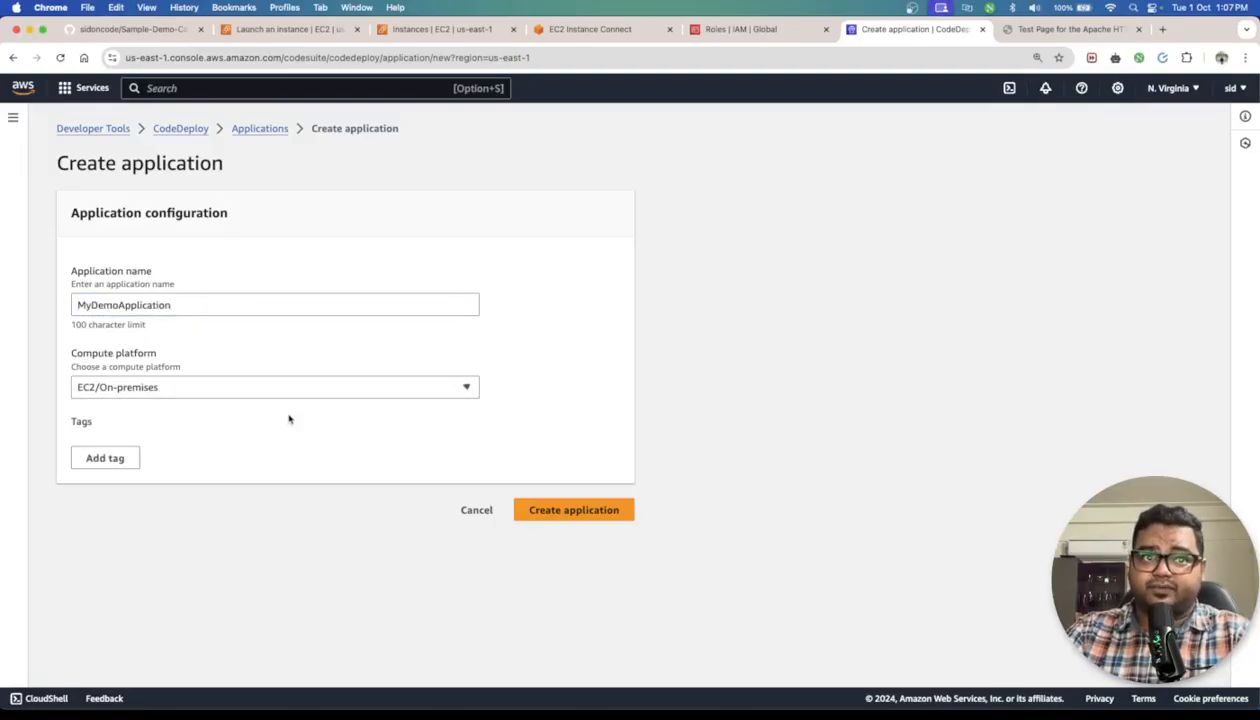
{"action": "left_click", "coordinate": [592, 511]}
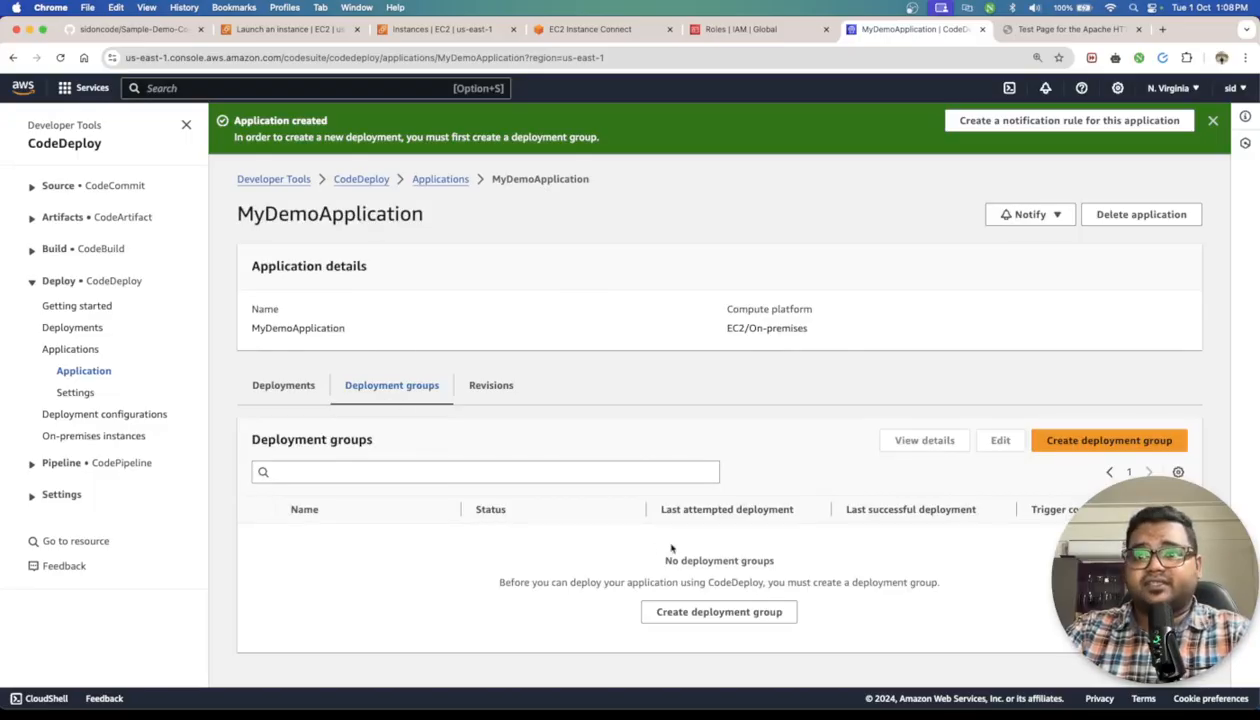
Start a deployment group for MyDemoApplication and name it ec2-deployment-Group
{"action": "left_click", "coordinate": [731, 617]}
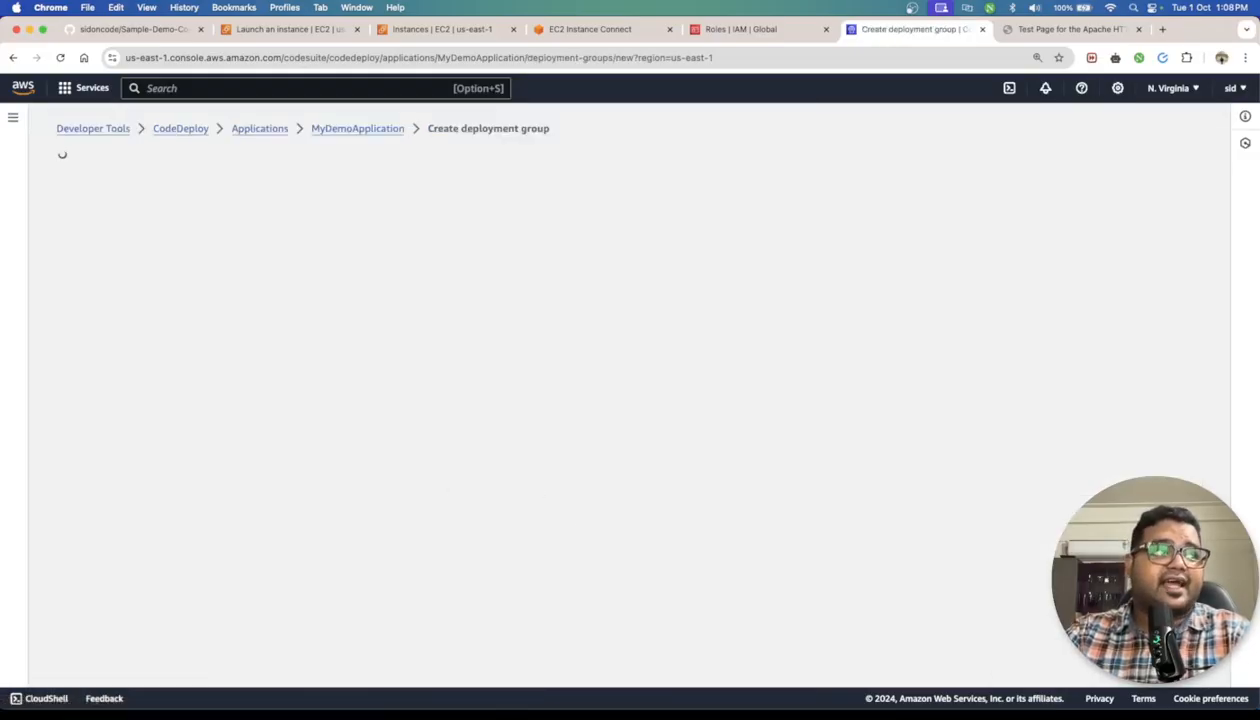
{"action": "left_click", "coordinate": [355, 440]}
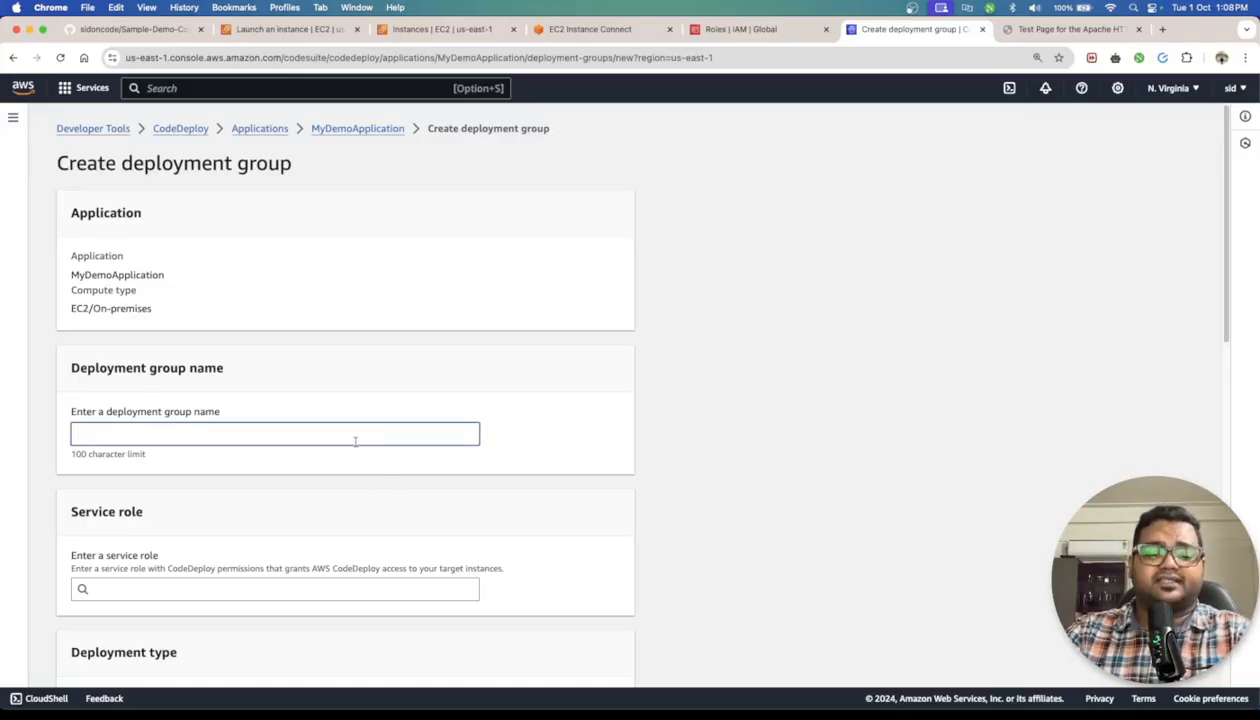
{"action": "type", "text": "ec2-d"}
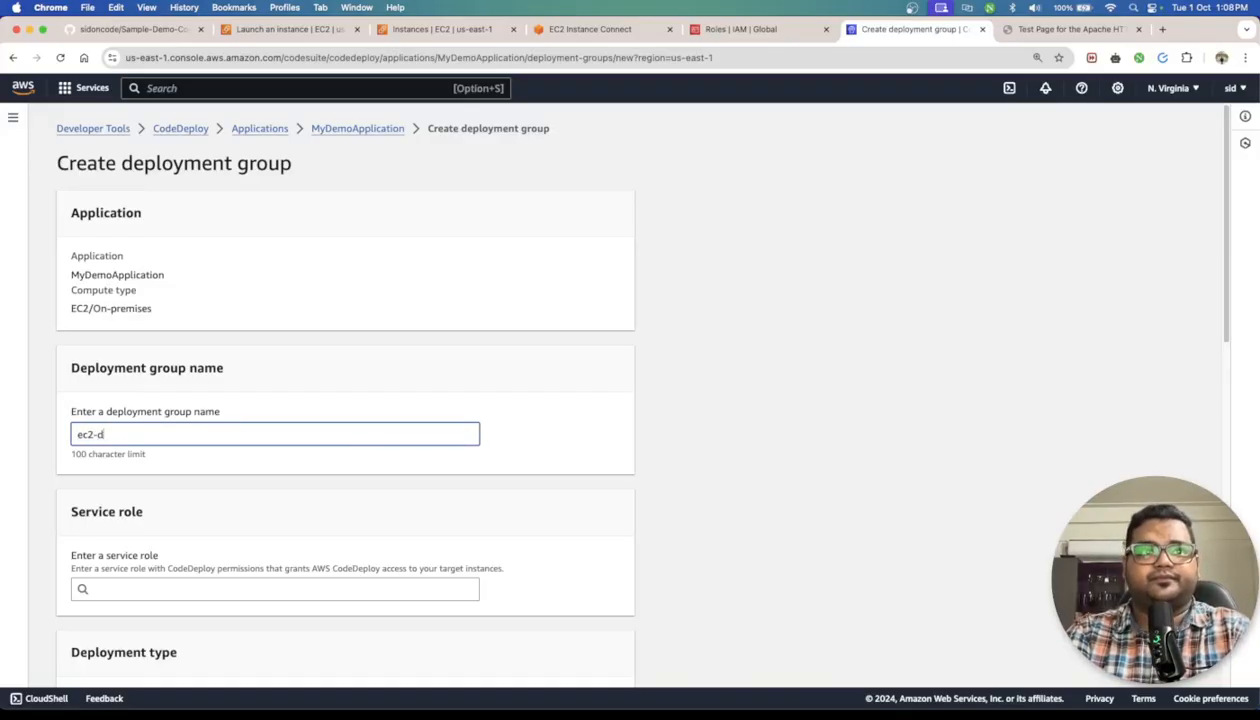
{"action": "type", "text": "eployment-Group"}
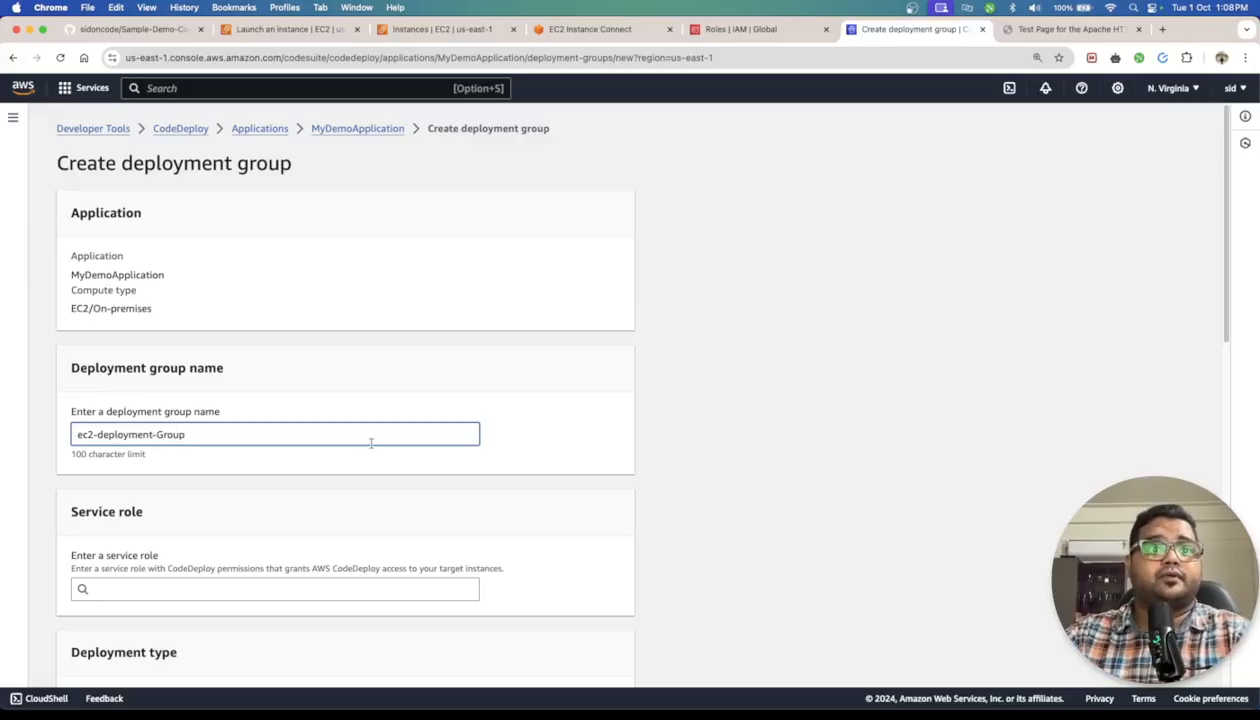
Examine the deployment group form's service role, deployment type, environment, deployment settings and load balancer options
{"action": "scroll", "coordinate": [370, 442], "scroll_direction": "down", "scroll_amount": 3}
{"action": "left_click", "coordinate": [272, 433]}
{"action": "left_click", "coordinate": [577, 388]}
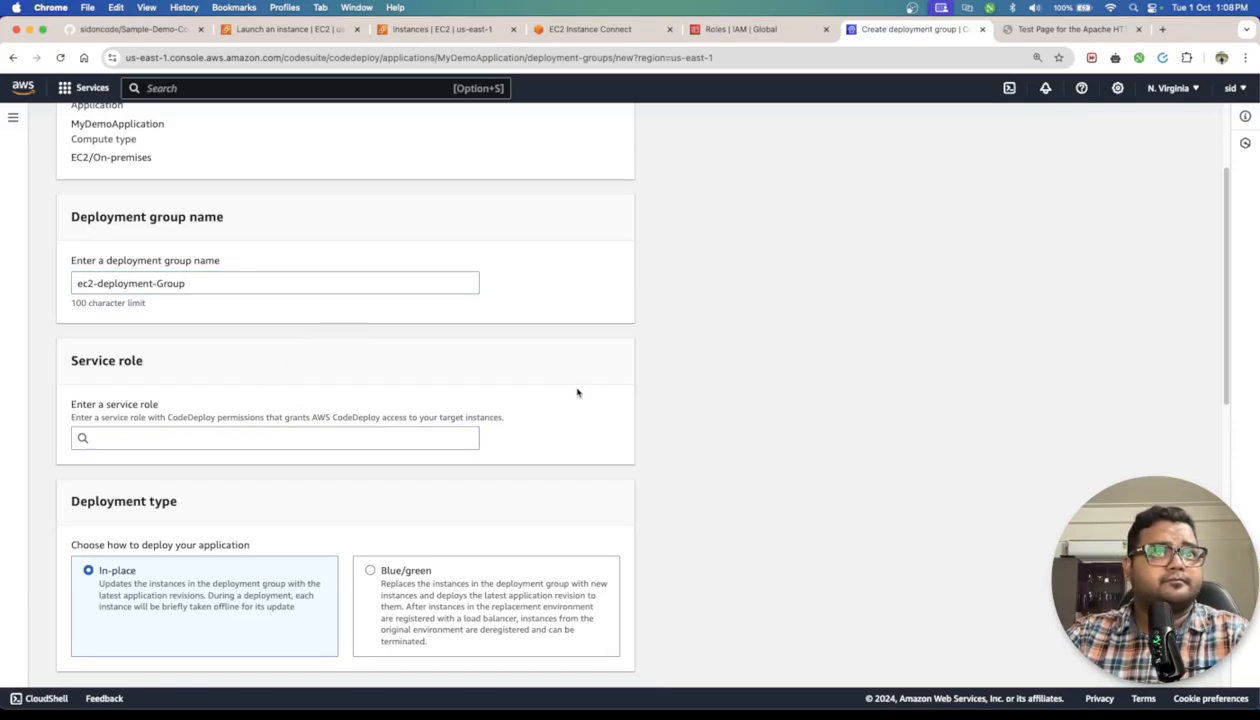
{"action": "scroll", "coordinate": [577, 392], "scroll_direction": "down", "scroll_amount": 3}
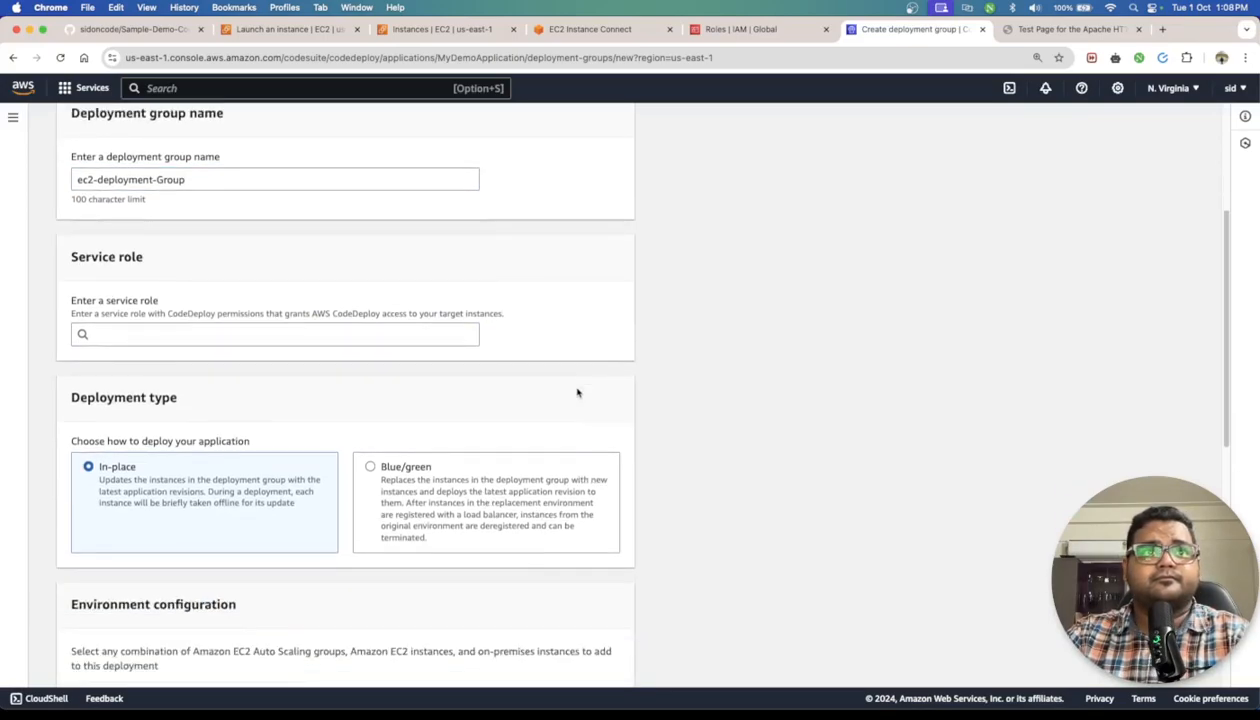
{"action": "scroll", "coordinate": [577, 392], "scroll_direction": "down", "scroll_amount": 5}
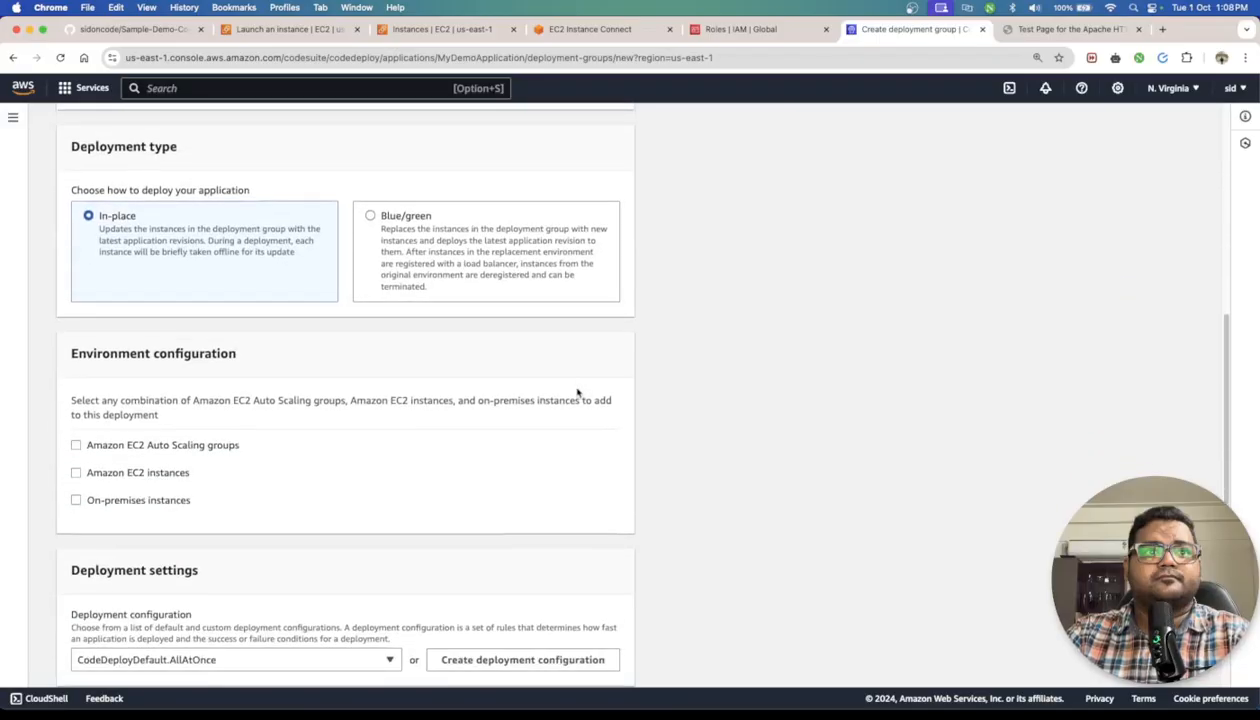
{"action": "scroll", "coordinate": [577, 392], "scroll_direction": "down", "scroll_amount": 5}
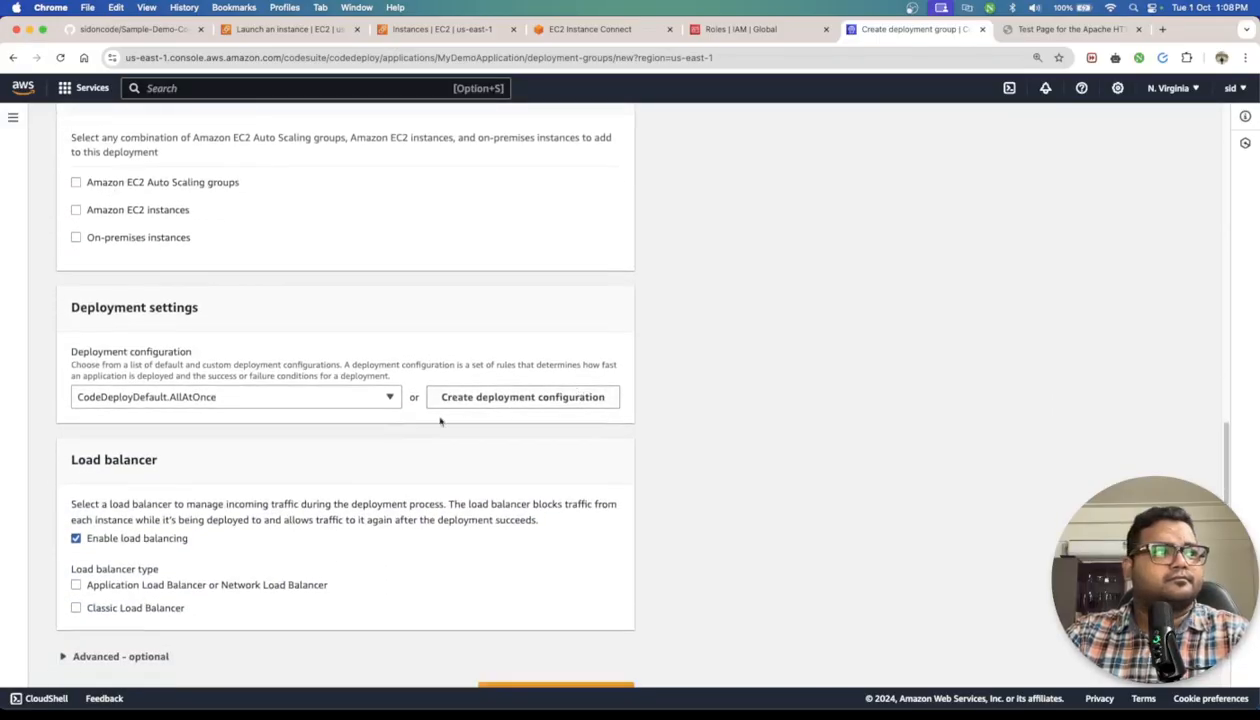
{"action": "scroll", "coordinate": [762, 447], "scroll_direction": "up", "scroll_amount": 8}
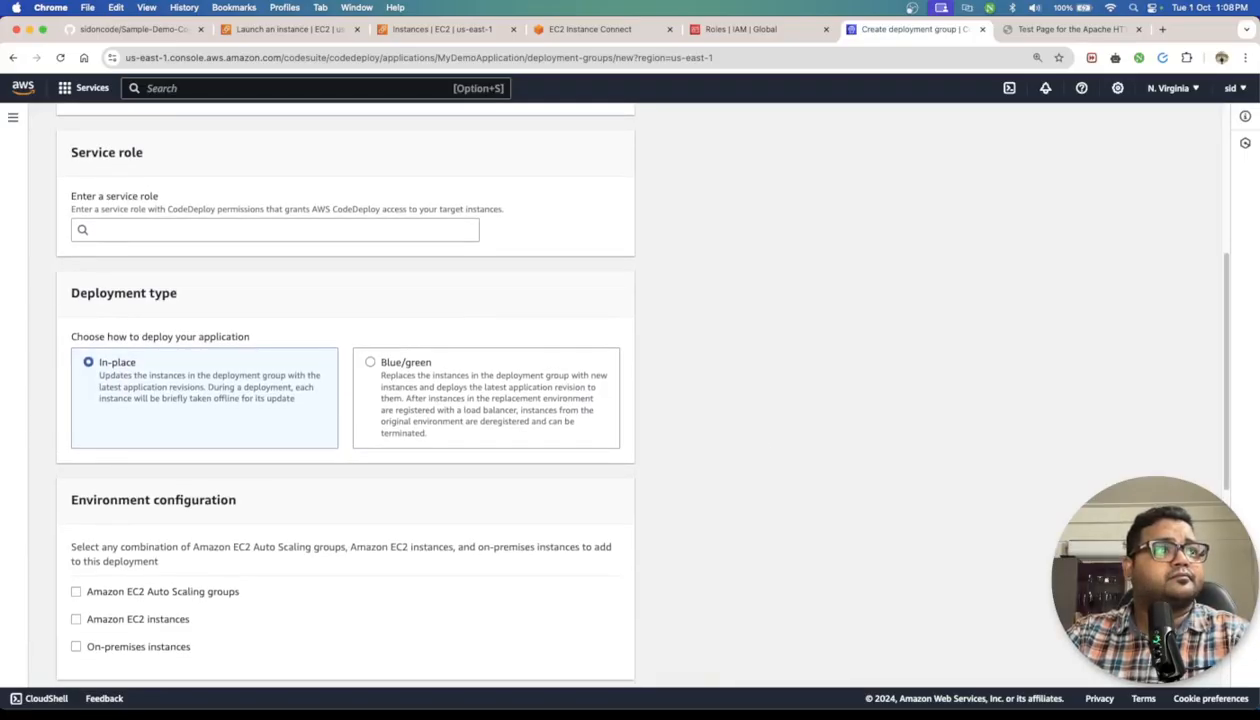
{"action": "left_click", "coordinate": [307, 224]}
{"action": "type", "text": "c"}
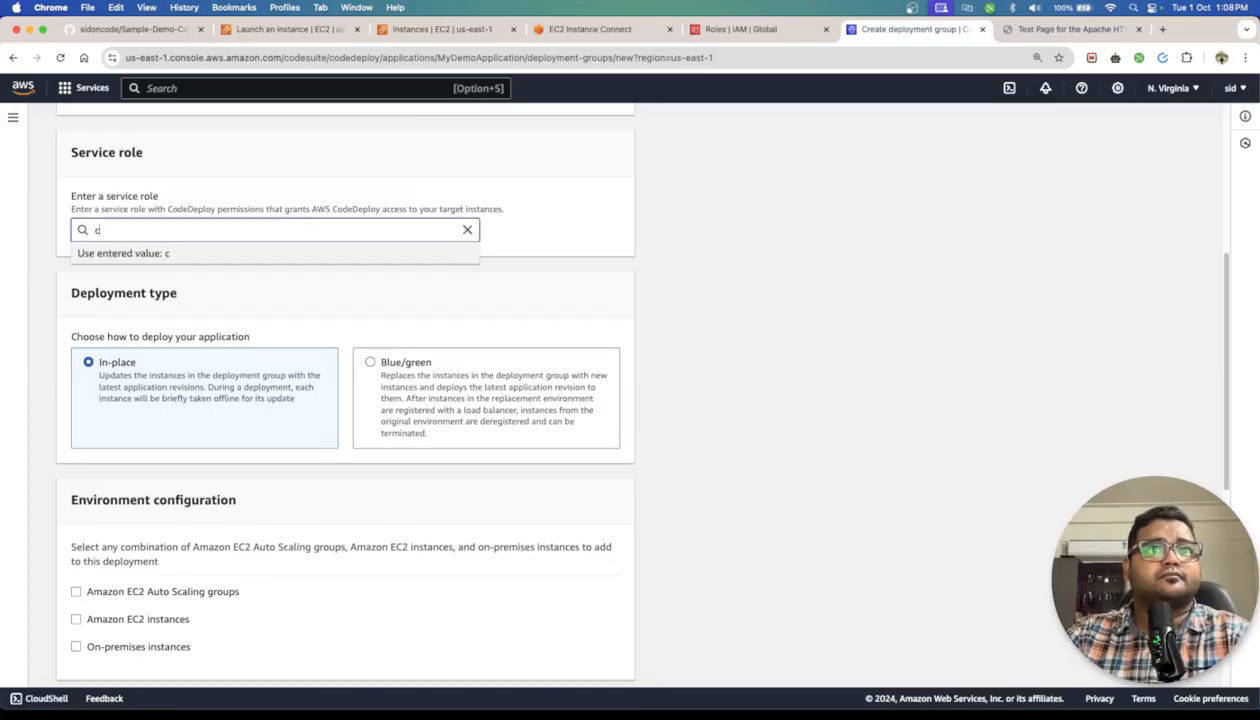
{"action": "left_click", "coordinate": [467, 230]}
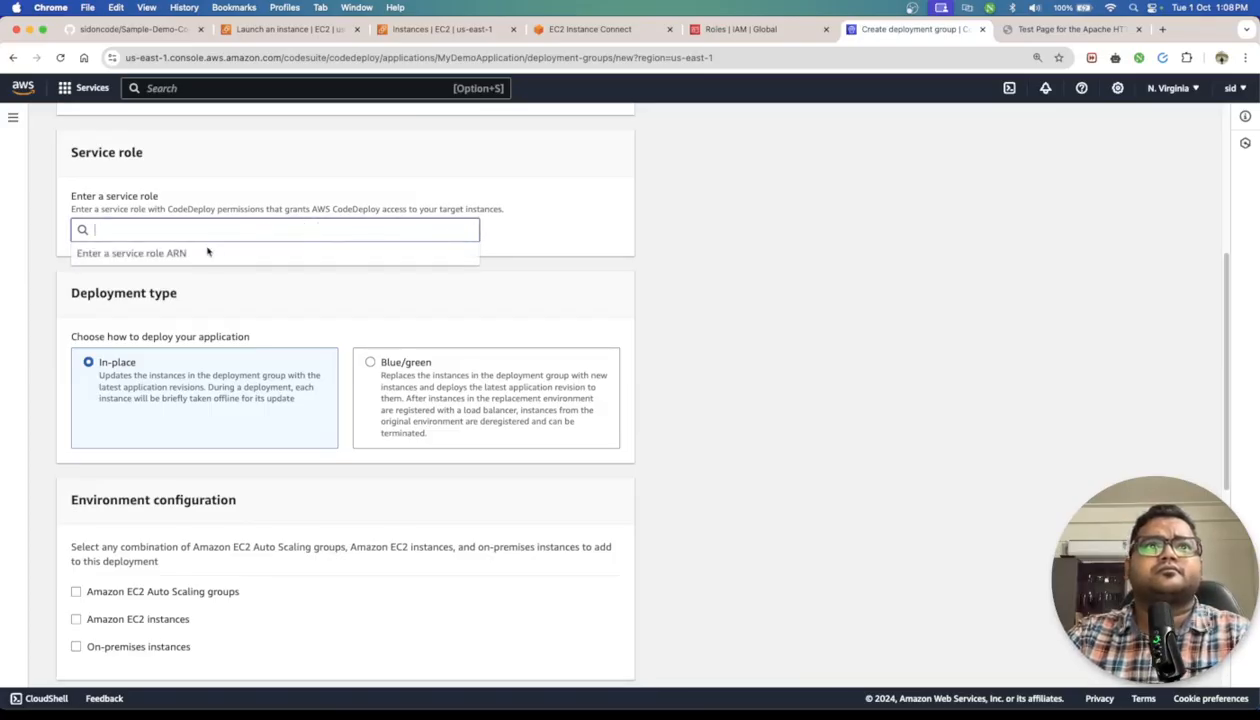
Find CodeDeploy-Role in the IAM roles, copy its ARN and enter it as the deployment group's service role
{"action": "left_click", "coordinate": [748, 28]}
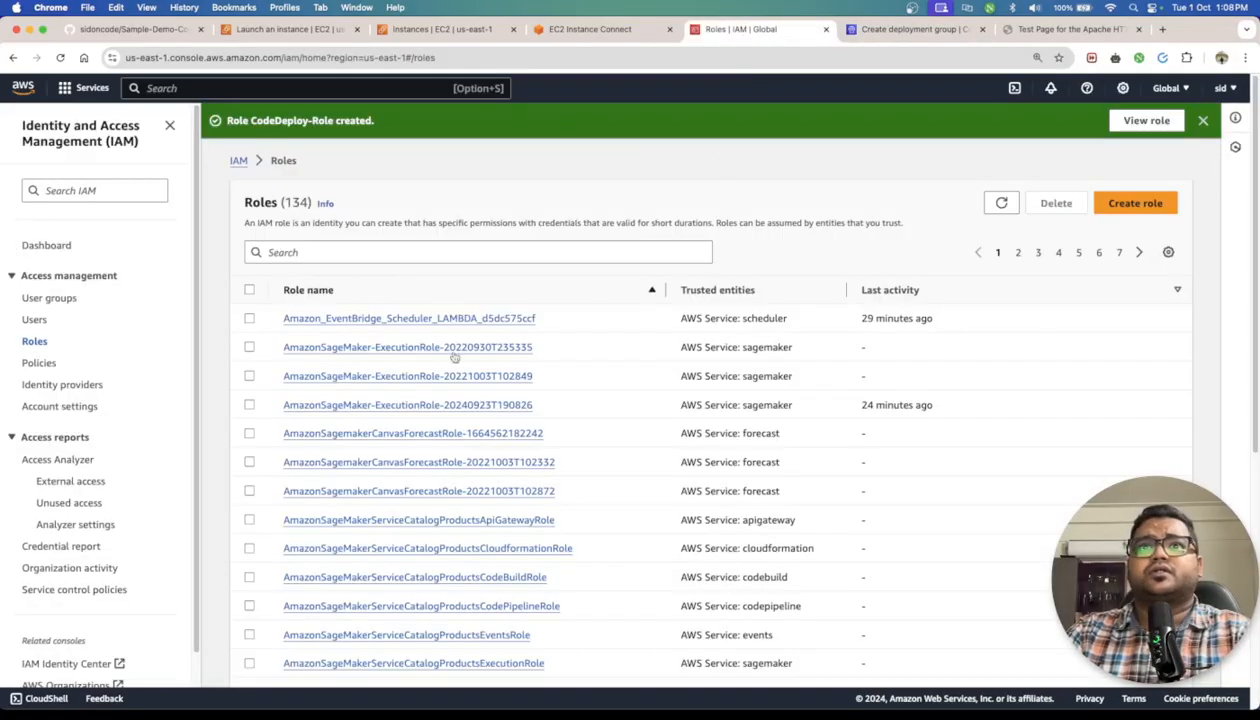
{"action": "left_click", "coordinate": [343, 251]}
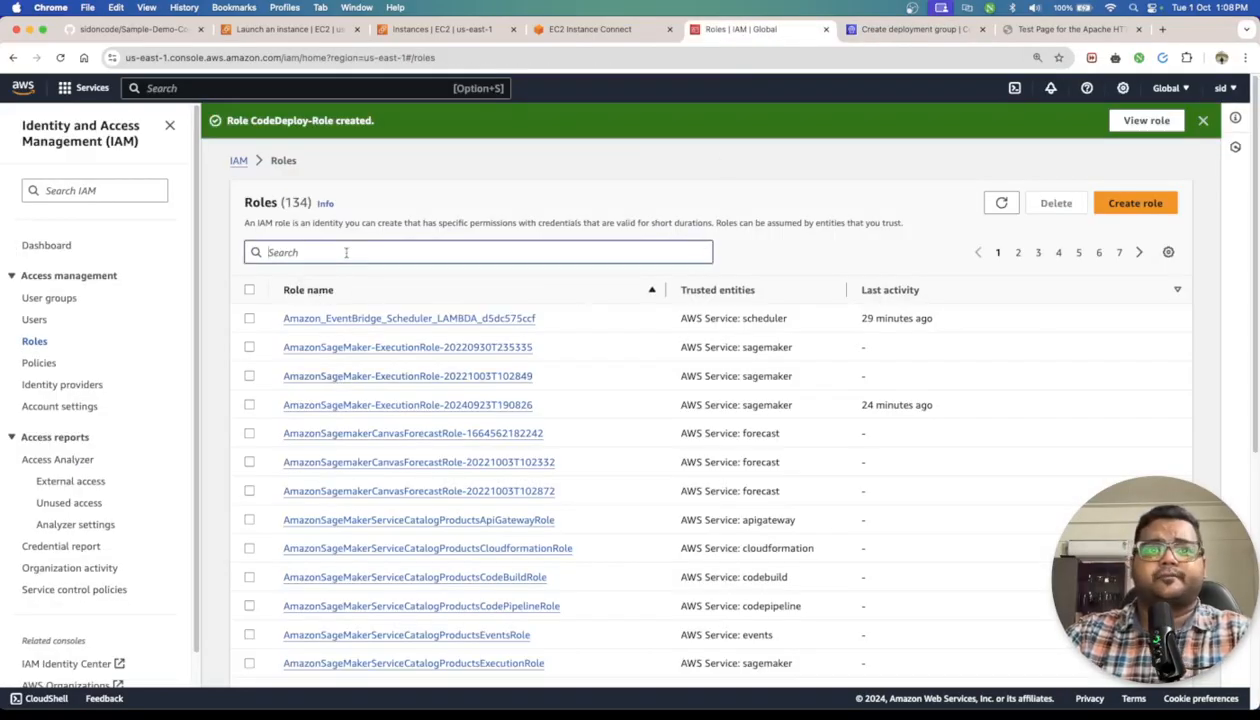
{"action": "type", "text": "codedepl"}
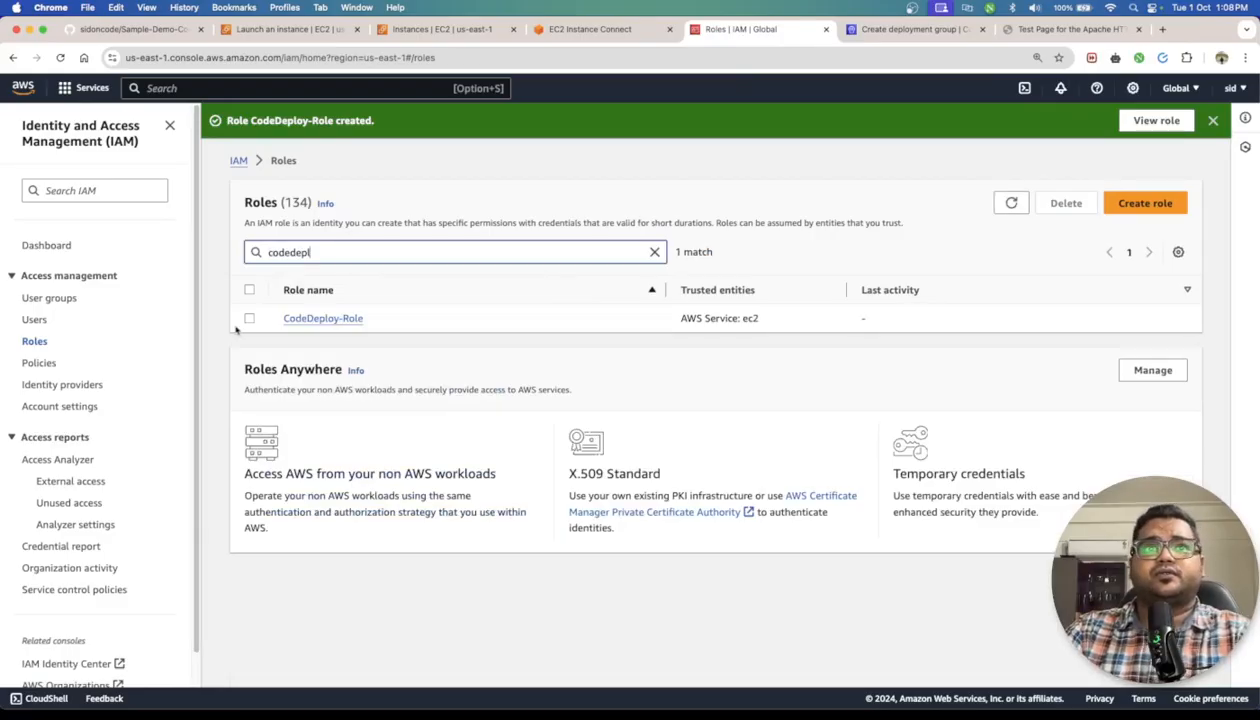
{"action": "left_click", "coordinate": [336, 318]}
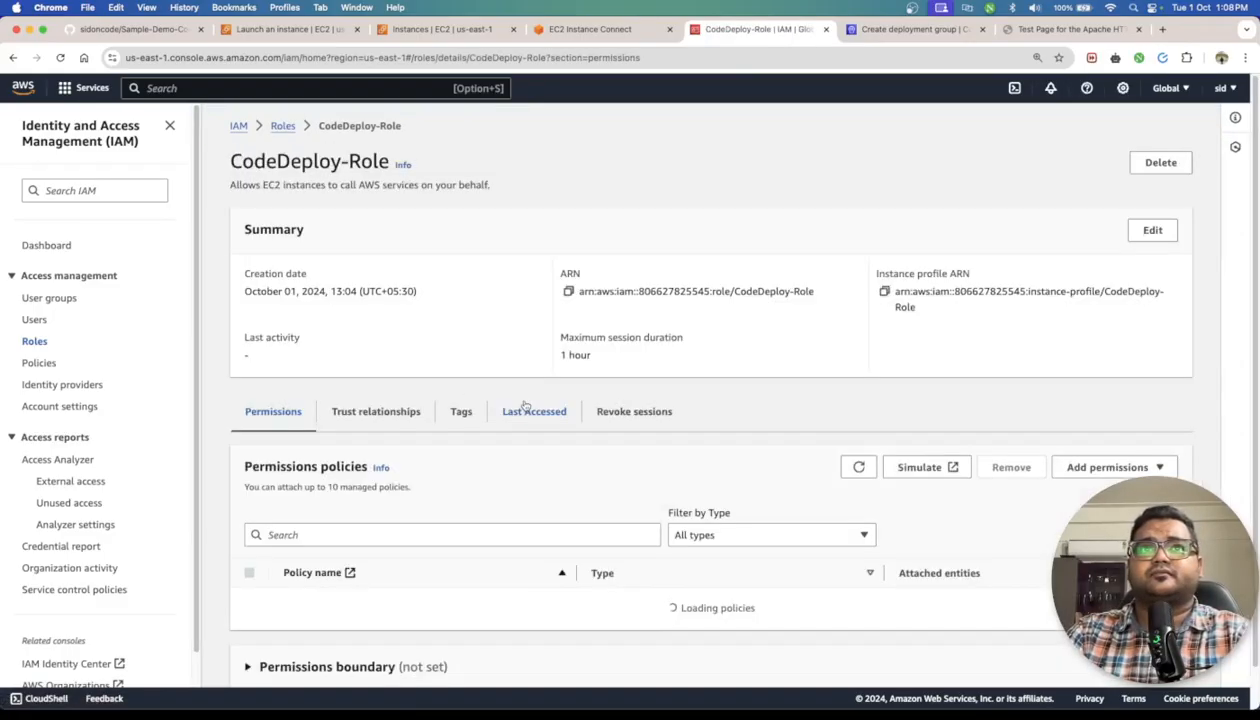
{"action": "left_click", "coordinate": [568, 291]}
{"action": "left_click", "coordinate": [915, 29]}
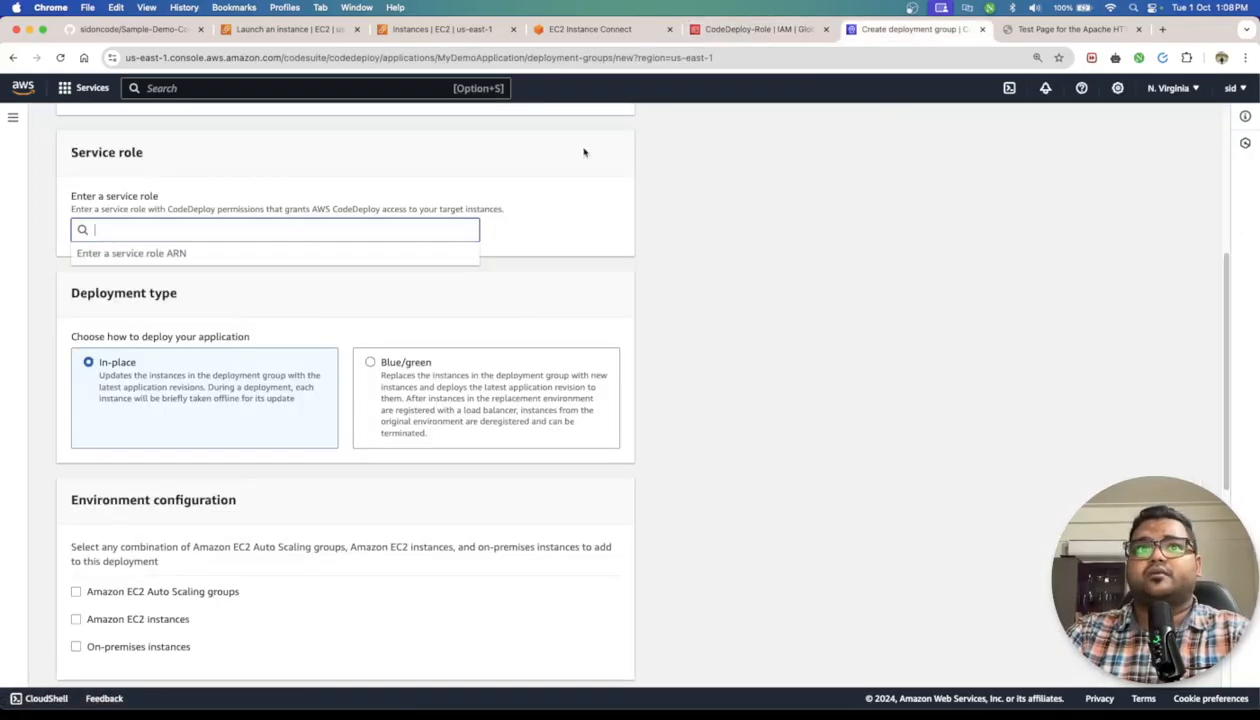
{"action": "key", "text": "super+v"}
{"action": "left_click", "coordinate": [398, 253]}
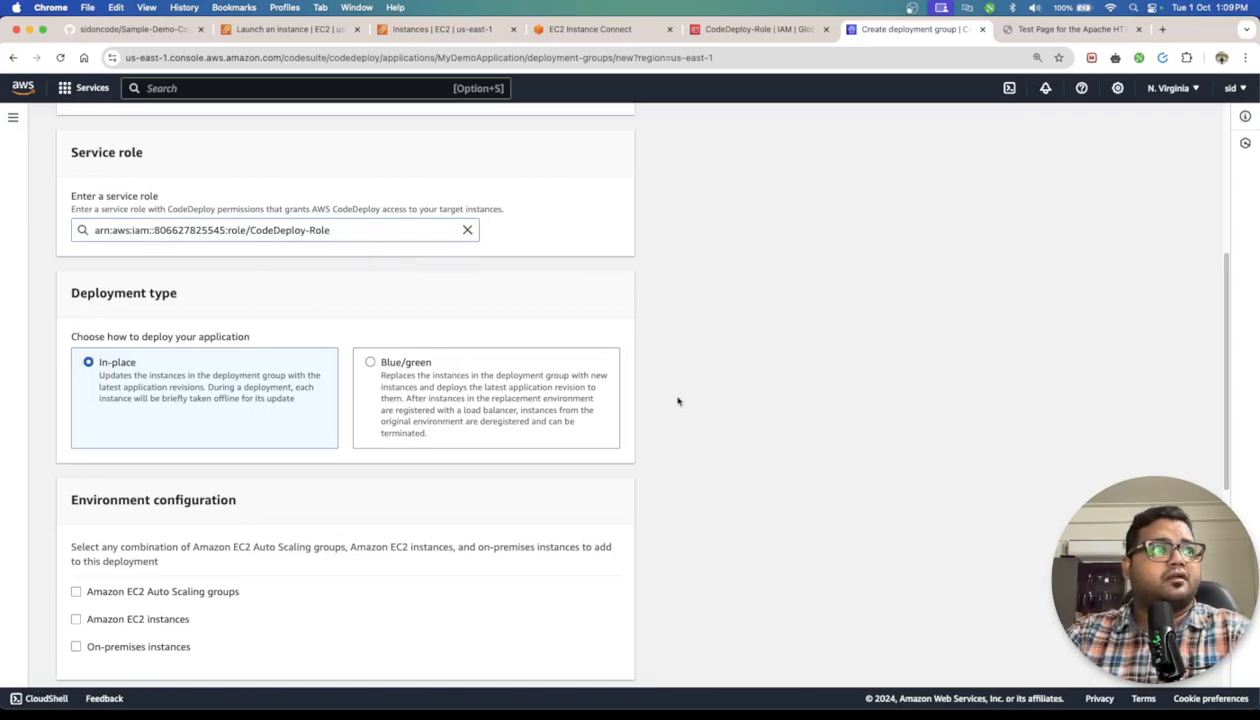
Add Amazon EC2 instances to the deployment group's environment configuration
{"action": "scroll", "coordinate": [624, 475], "scroll_direction": "down", "scroll_amount": 3}
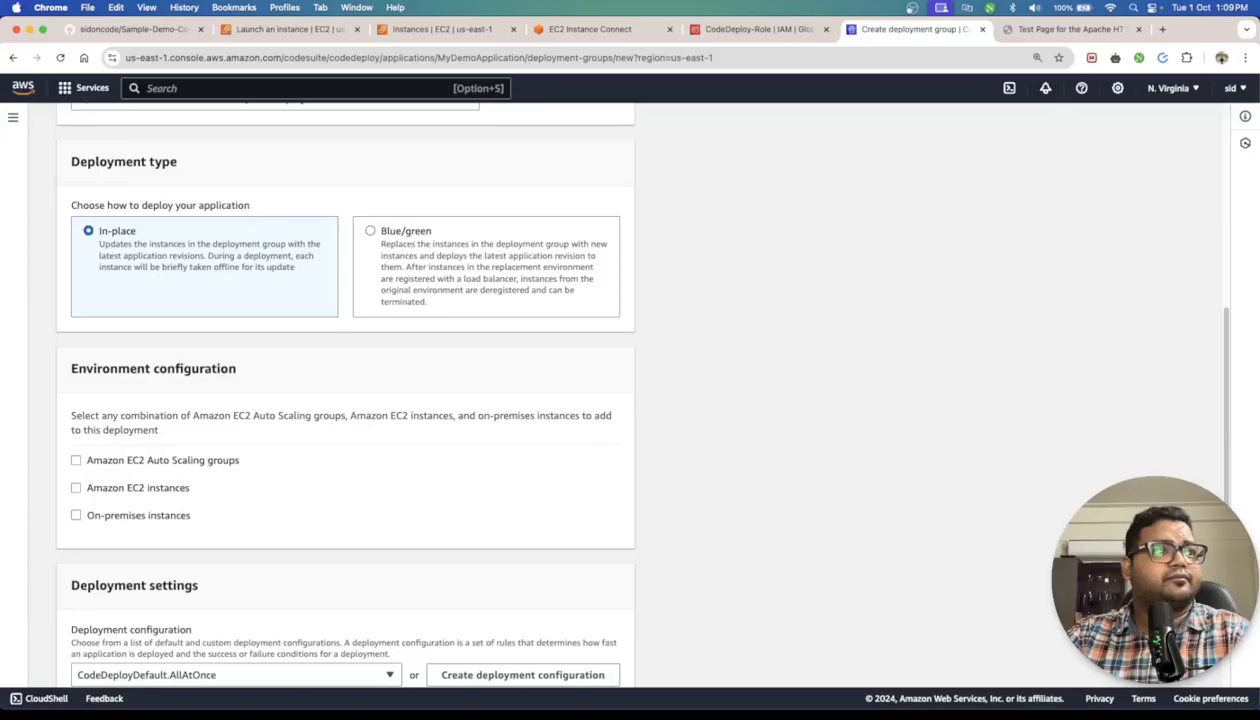
{"action": "scroll", "coordinate": [600, 561], "scroll_direction": "down", "scroll_amount": 8}
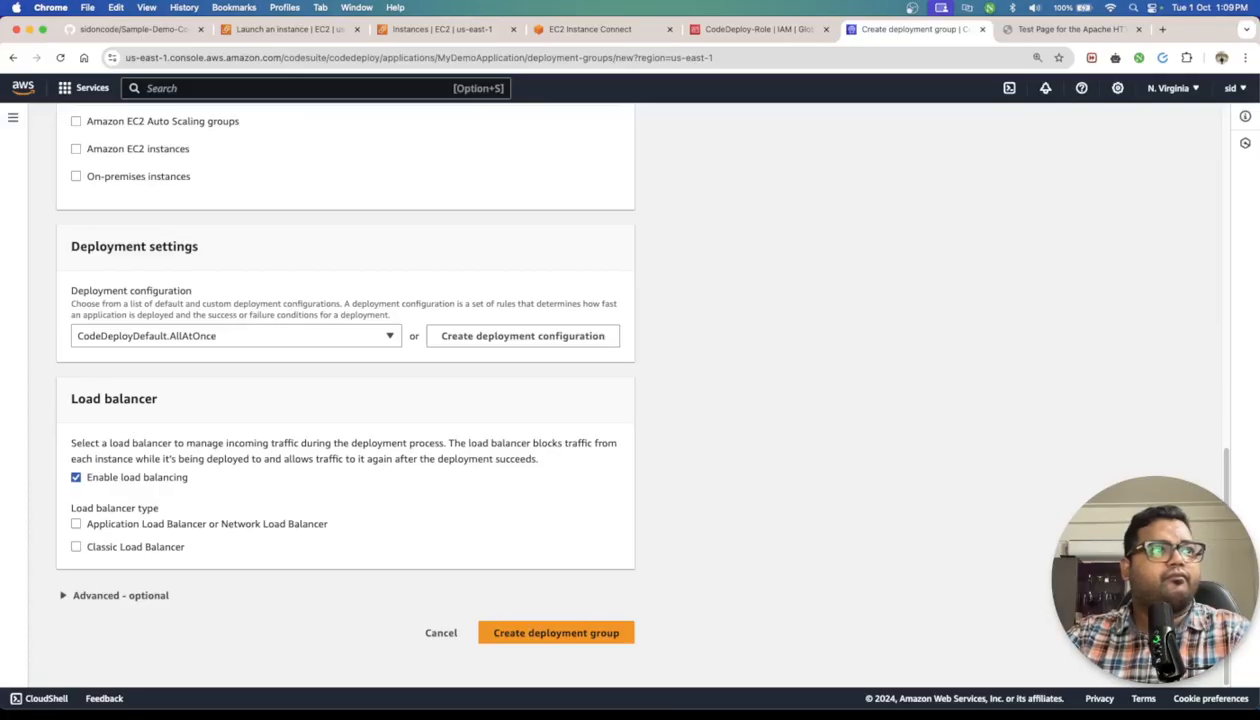
{"action": "scroll", "coordinate": [219, 290], "scroll_direction": "up", "scroll_amount": 2}
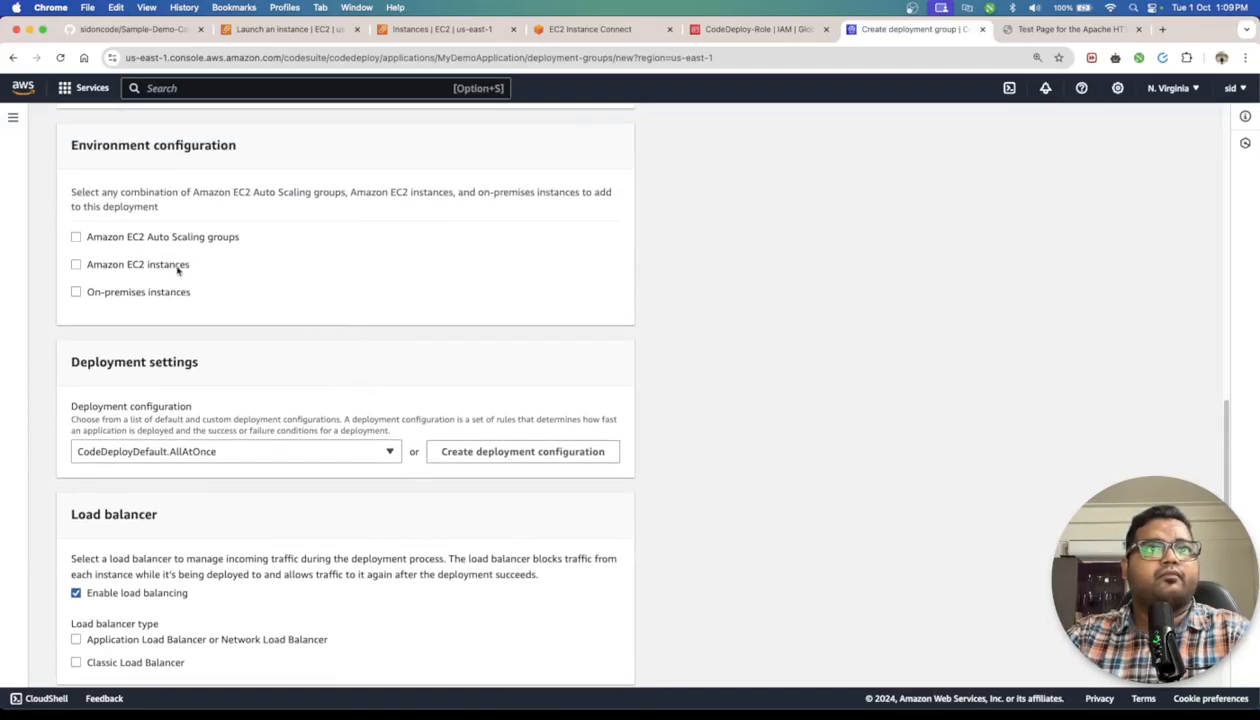
{"action": "left_click", "coordinate": [141, 266]}
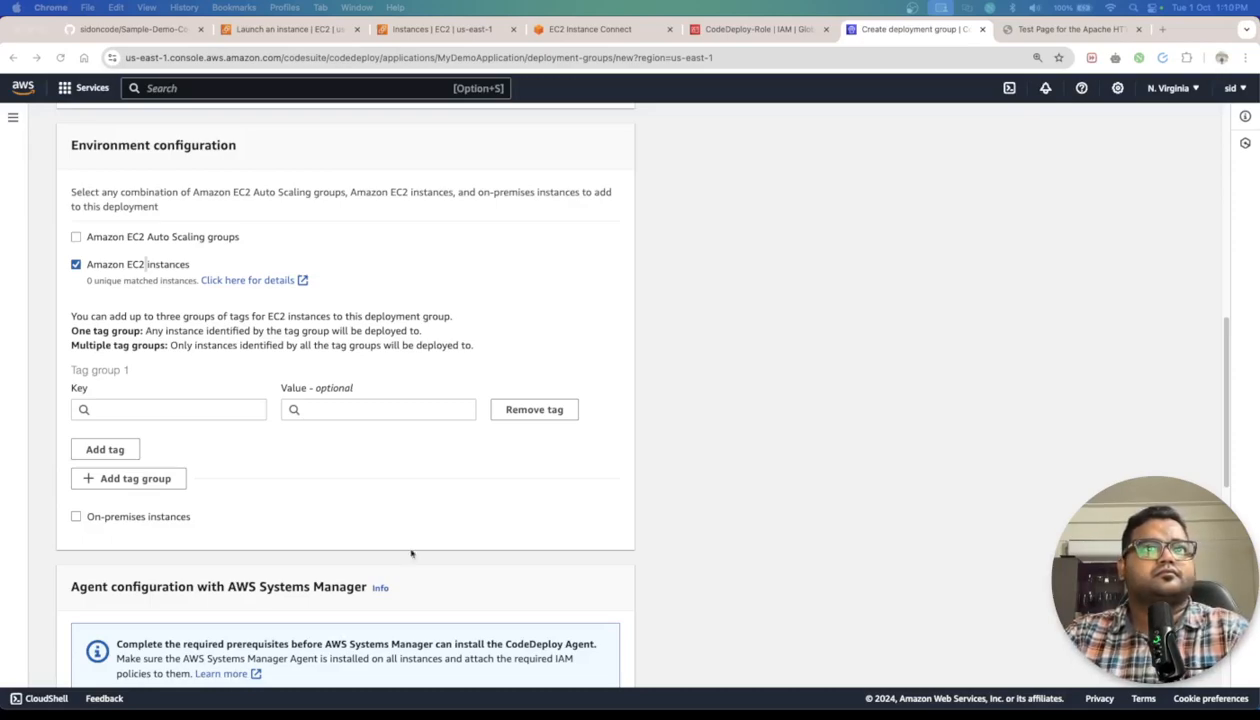
Target the deployment group's EC2 instances with a tag whose key is Name and value is Codepipeline-Demo
{"action": "left_click", "coordinate": [214, 412]}
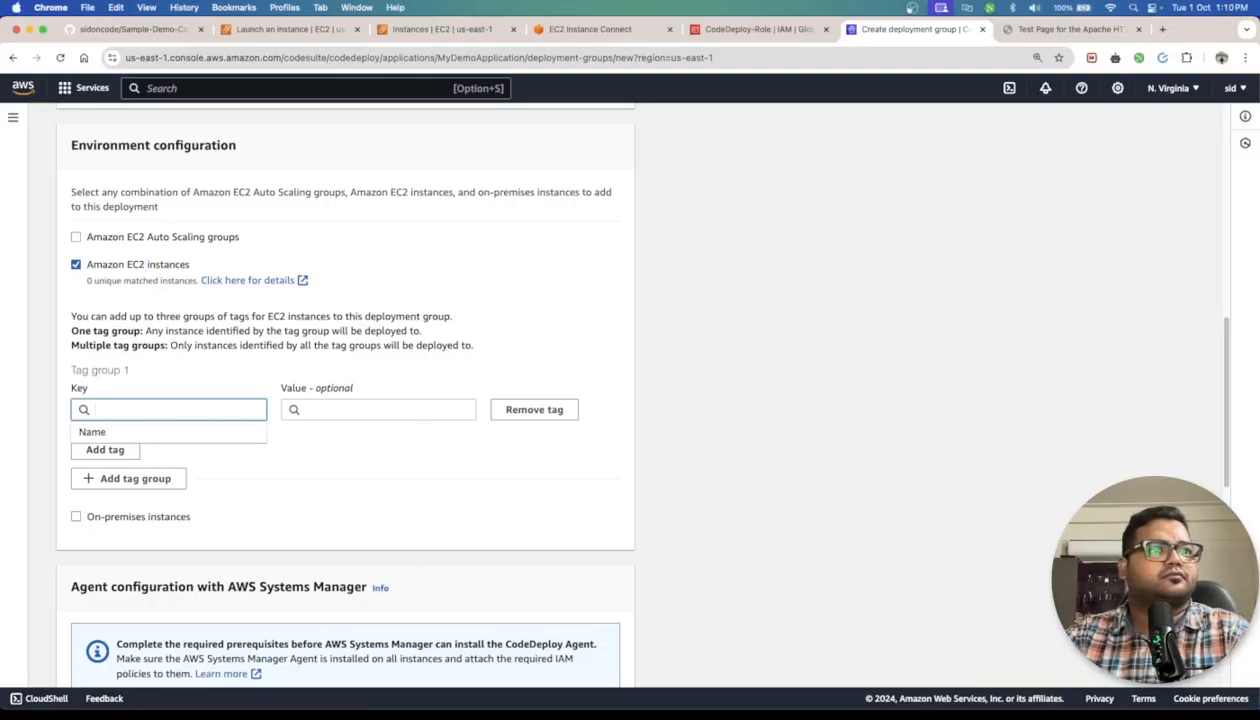
{"action": "left_click", "coordinate": [138, 433]}
{"action": "left_click", "coordinate": [361, 412]}
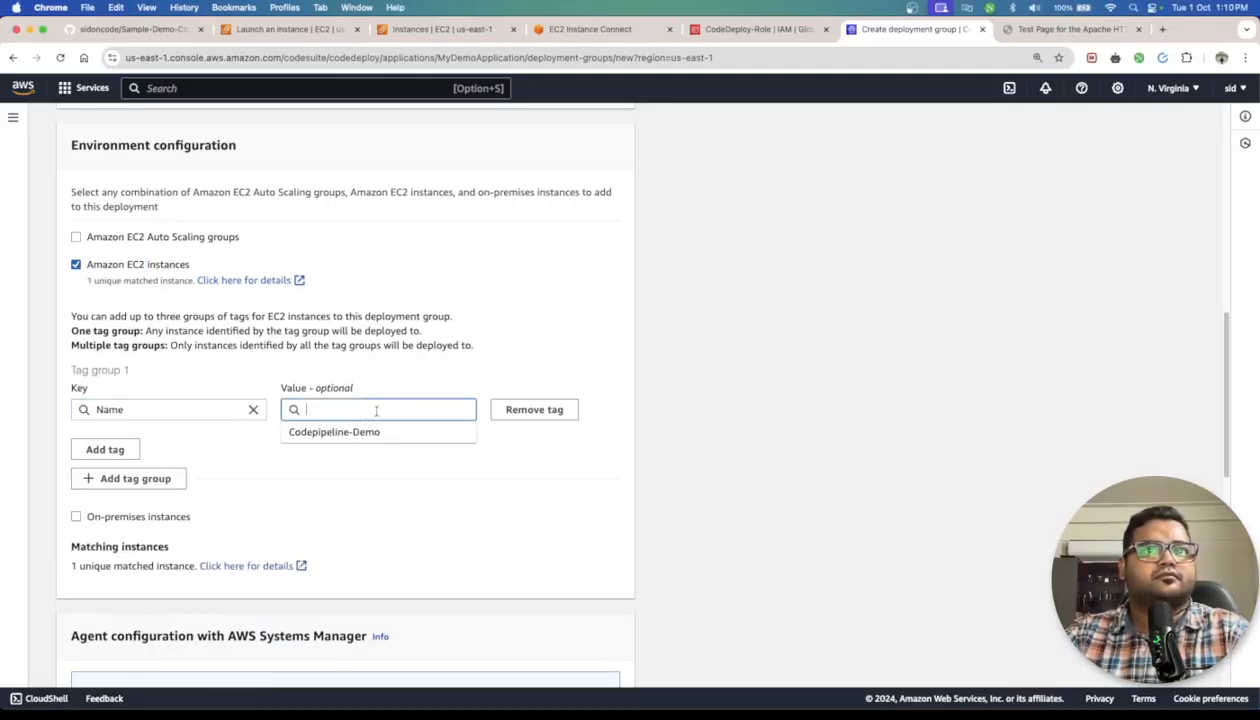
{"action": "left_click", "coordinate": [366, 431]}
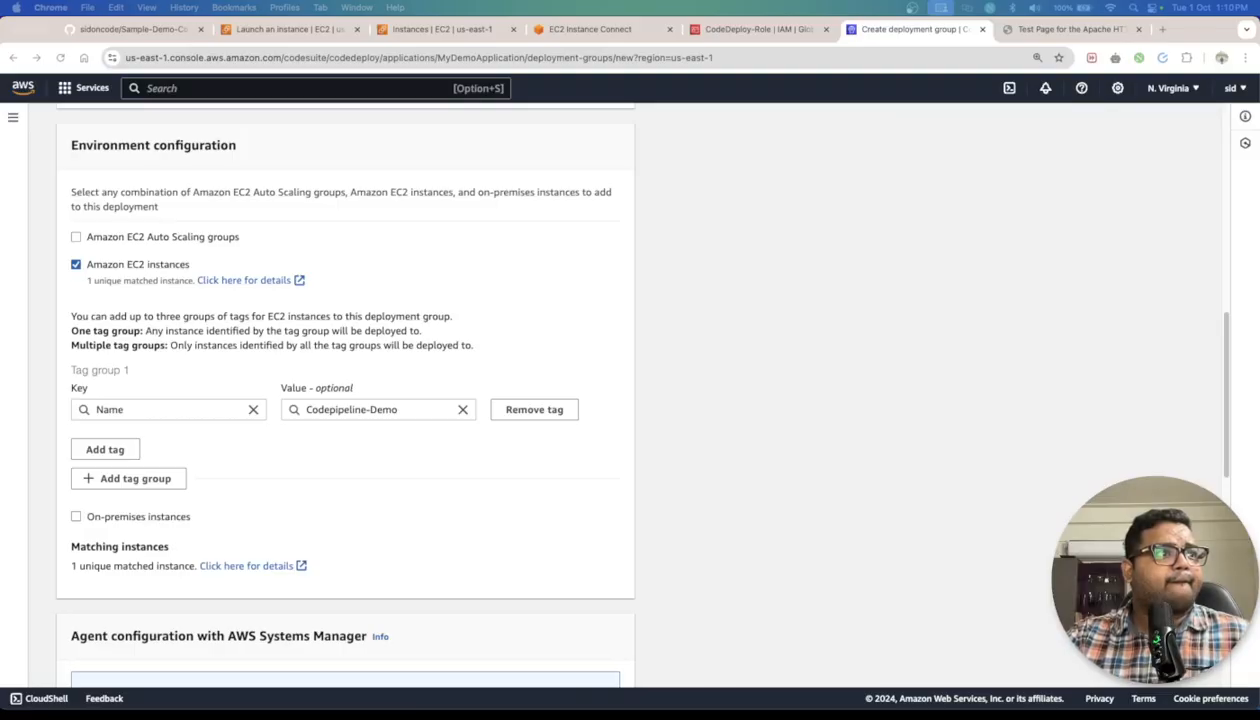
Set the AWS CodeDeploy Agent installation option to Never in the agent configuration
{"action": "scroll", "coordinate": [731, 531], "scroll_direction": "down", "scroll_amount": 5}
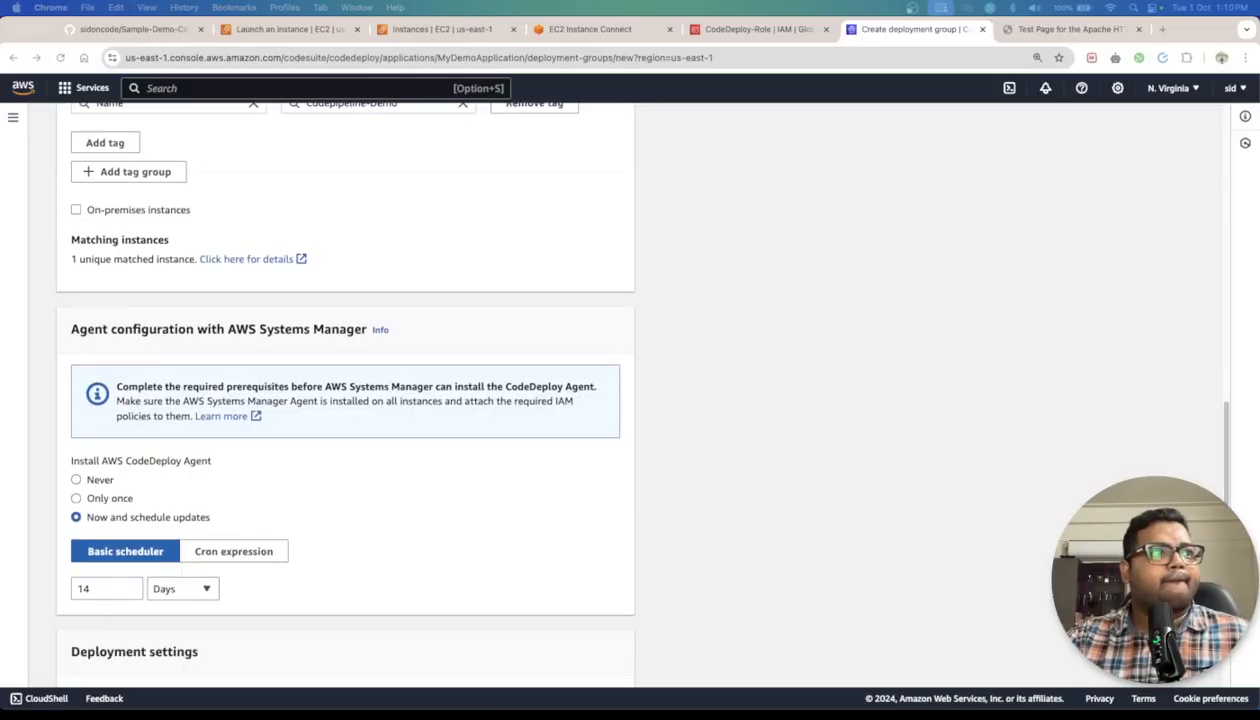
{"action": "scroll", "coordinate": [484, 385], "scroll_direction": "up", "scroll_amount": 4}
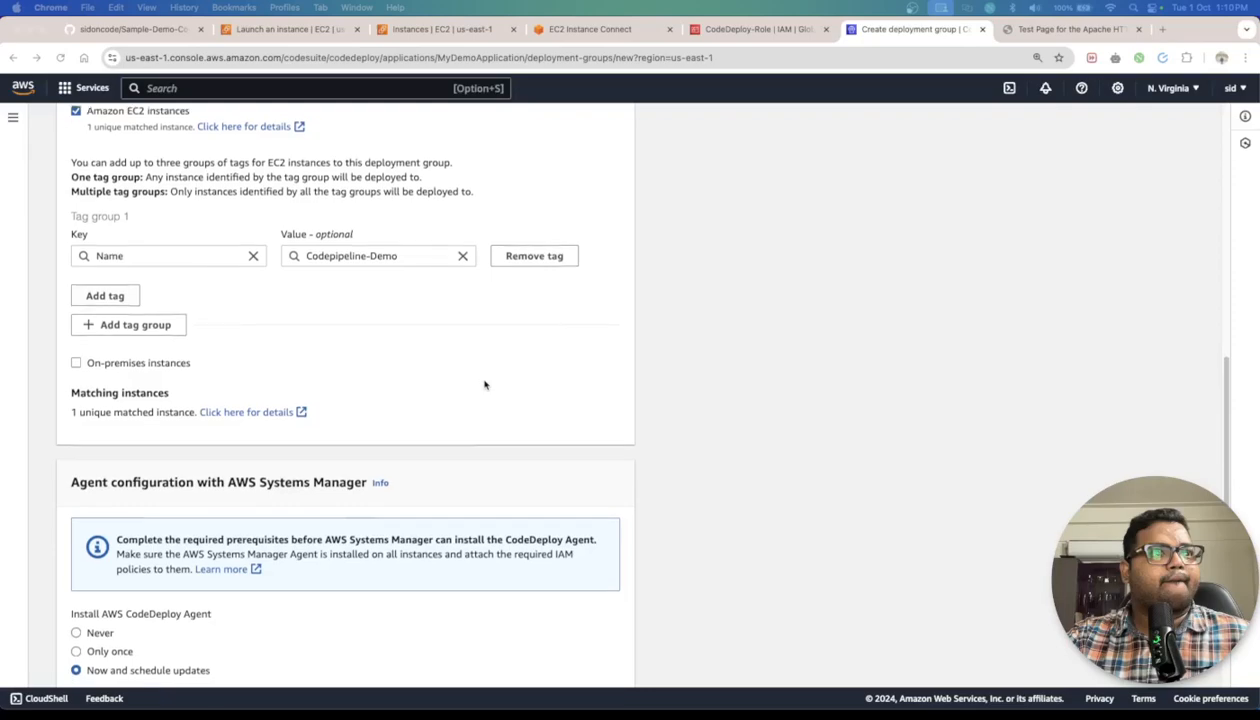
{"action": "scroll", "coordinate": [484, 385], "scroll_direction": "down", "scroll_amount": 5}
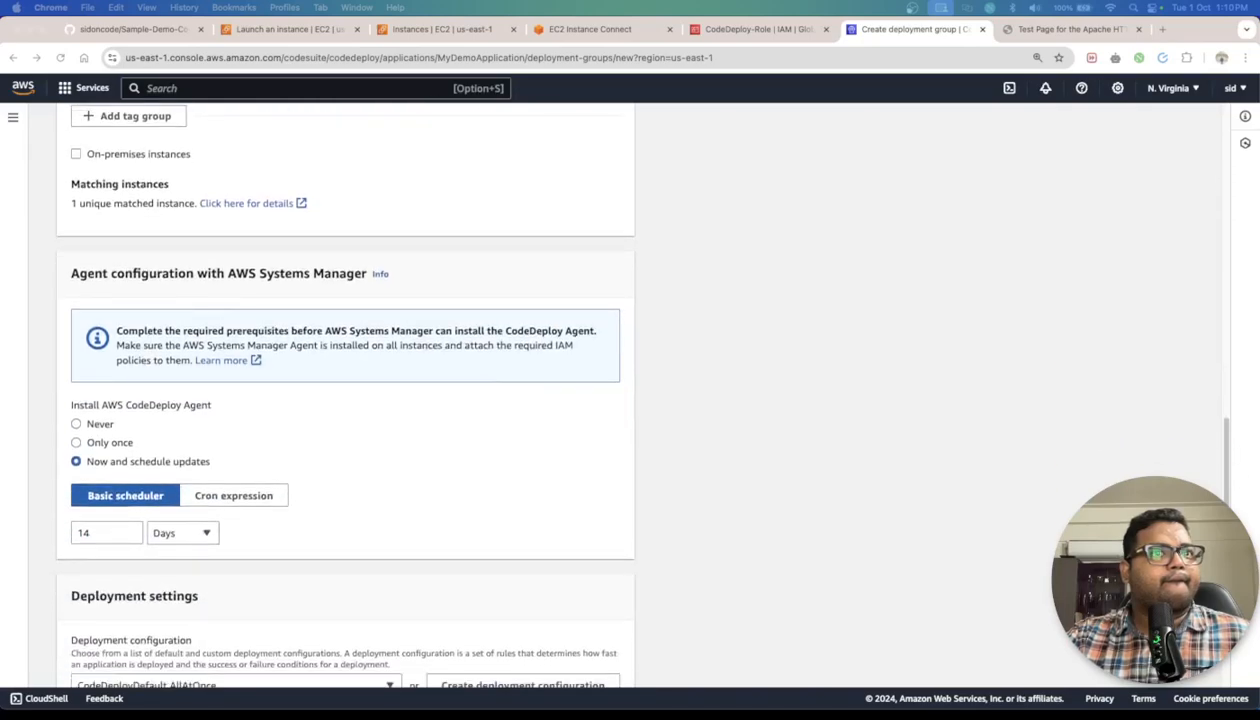
{"action": "left_click", "coordinate": [100, 424]}
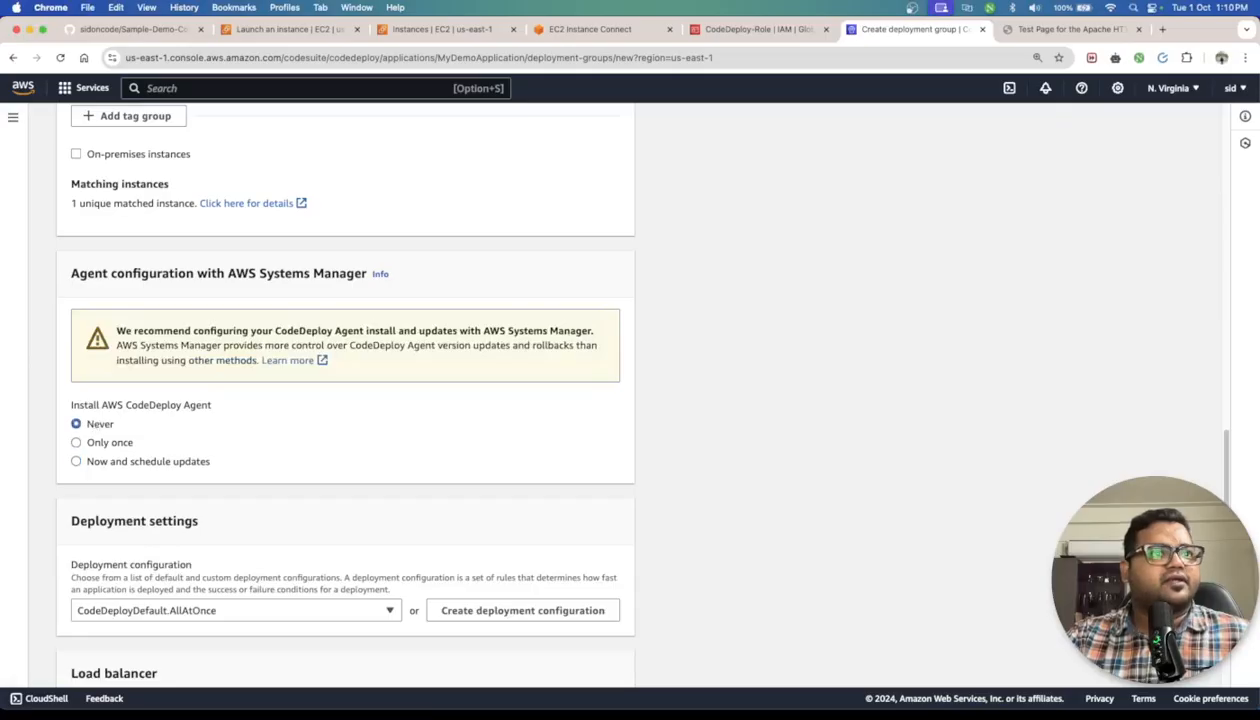
Disable load balancing and create the deployment group with the CodeDeployDefault.AllAtOnce deployment configuration
{"action": "scroll", "coordinate": [551, 503], "scroll_direction": "down", "scroll_amount": 2}
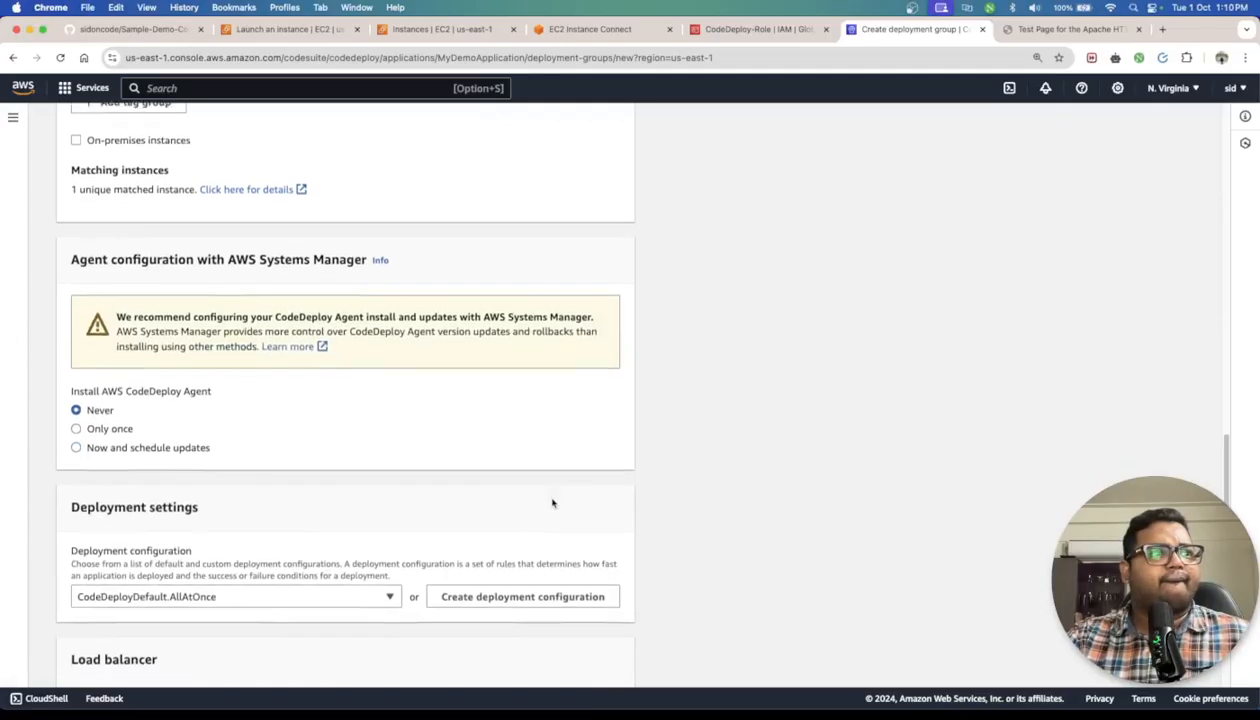
{"action": "left_click", "coordinate": [290, 511]}
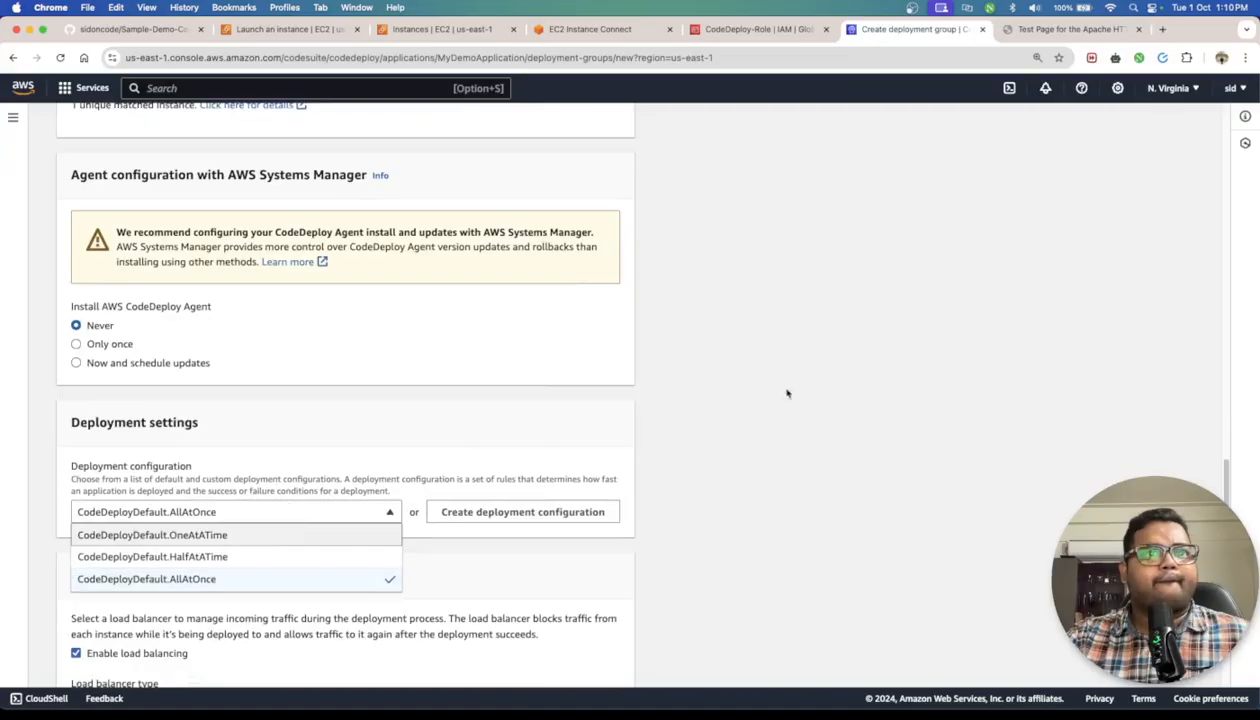
{"action": "left_click", "coordinate": [773, 394]}
{"action": "scroll", "coordinate": [790, 398], "scroll_direction": "down", "scroll_amount": 4}
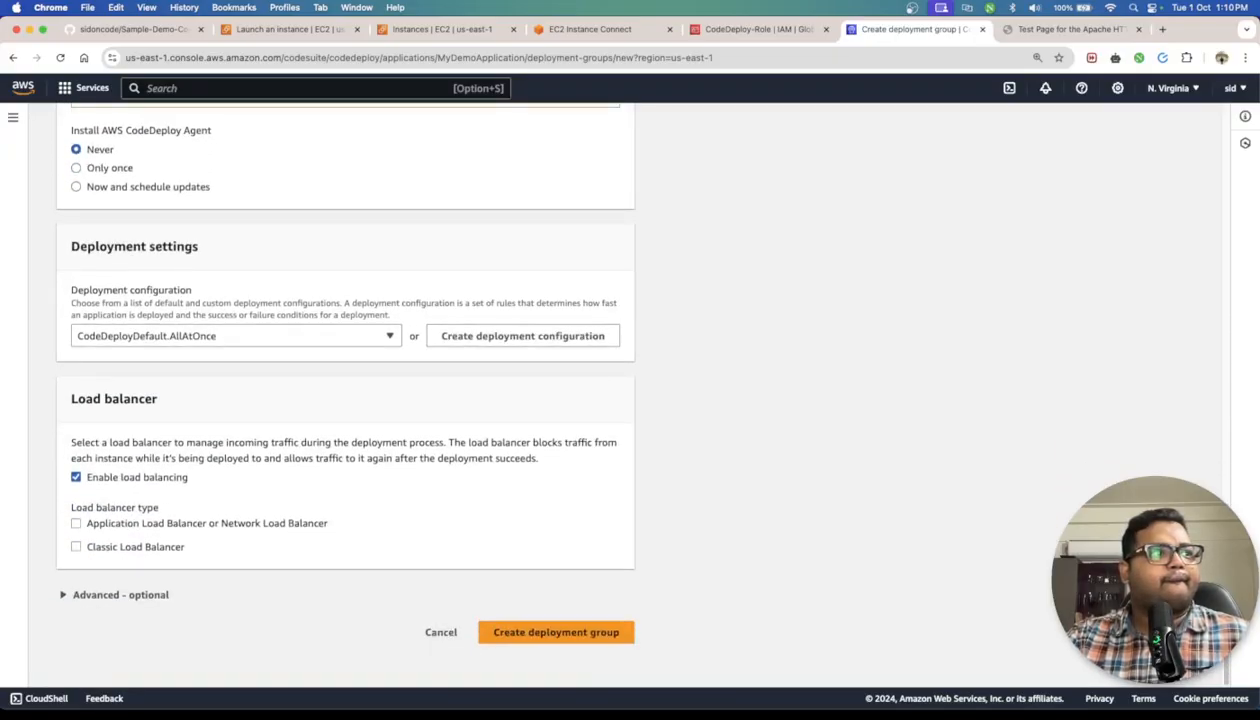
{"action": "left_click", "coordinate": [88, 477]}
{"action": "scroll", "coordinate": [716, 458], "scroll_direction": "up", "scroll_amount": 5}
{"action": "scroll", "coordinate": [716, 458], "scroll_direction": "up", "scroll_amount": 10}
{"action": "scroll", "coordinate": [716, 458], "scroll_direction": "down", "scroll_amount": 15}
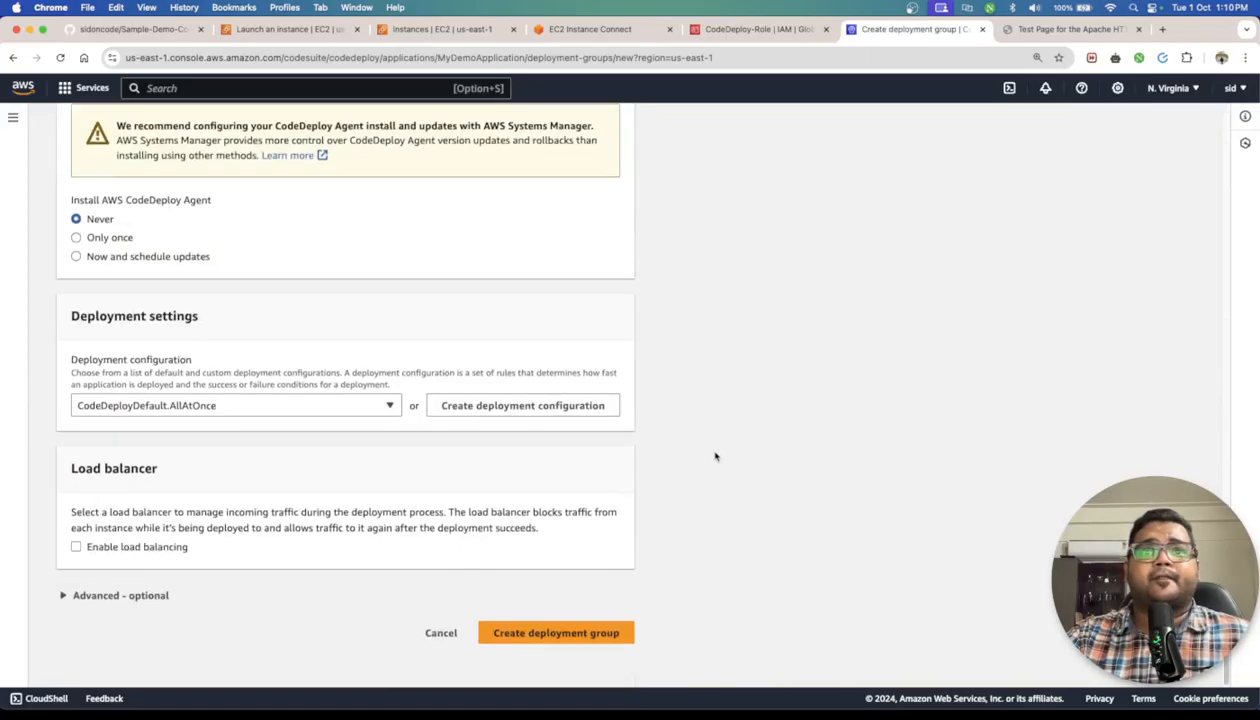
{"action": "left_click", "coordinate": [617, 634]}
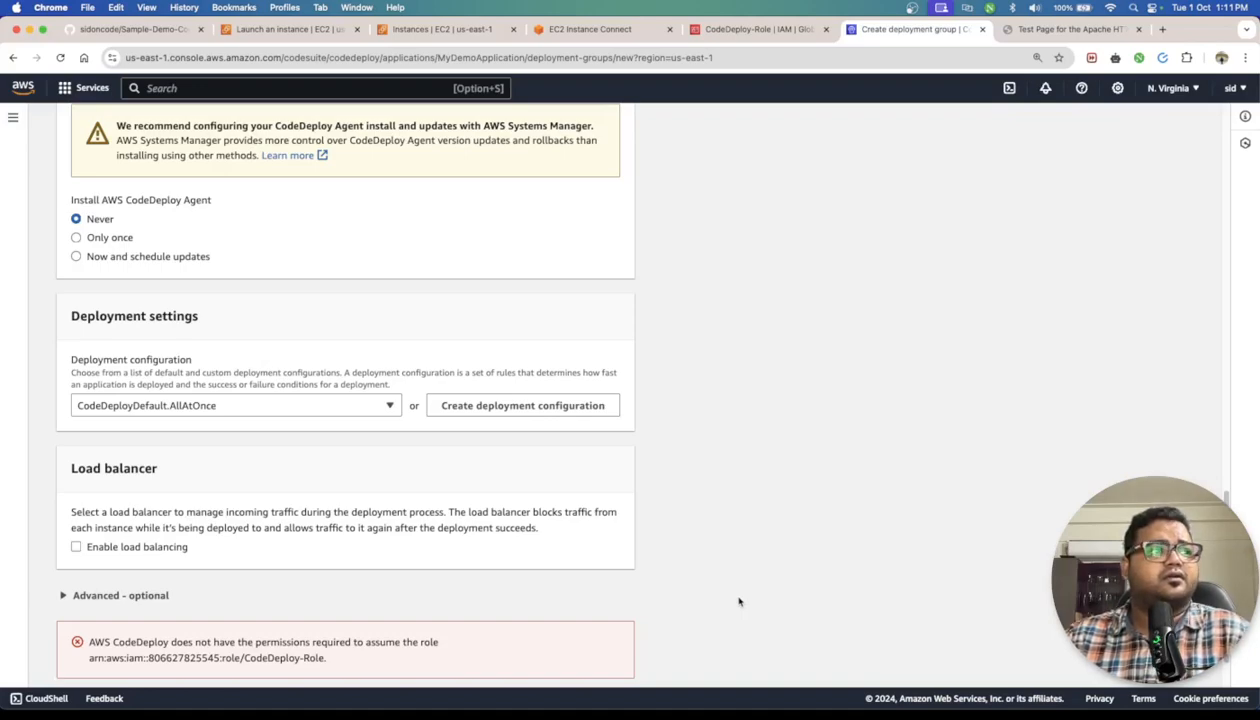
Read and copy the error message about the service role below the deployment group form
{"action": "scroll", "coordinate": [650, 565], "scroll_direction": "down", "scroll_amount": 2}
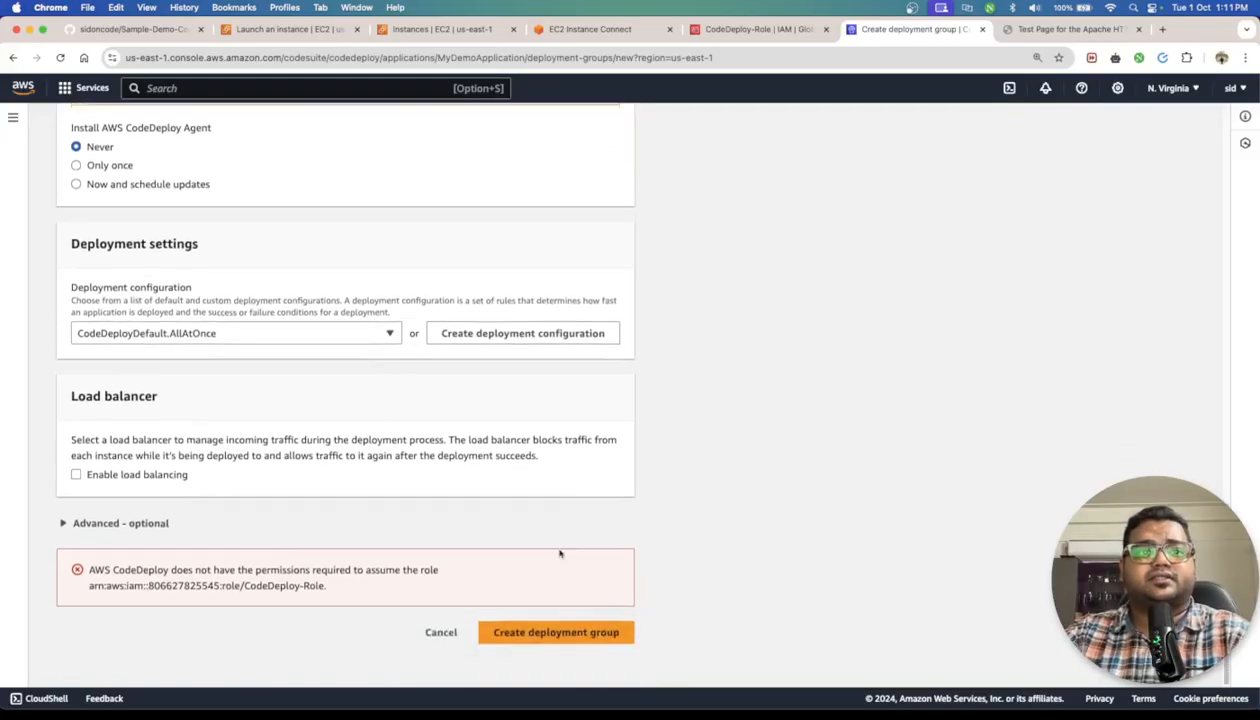
{"action": "double_click", "coordinate": [265, 569]}
{"action": "triple_click", "coordinate": [265, 569]}
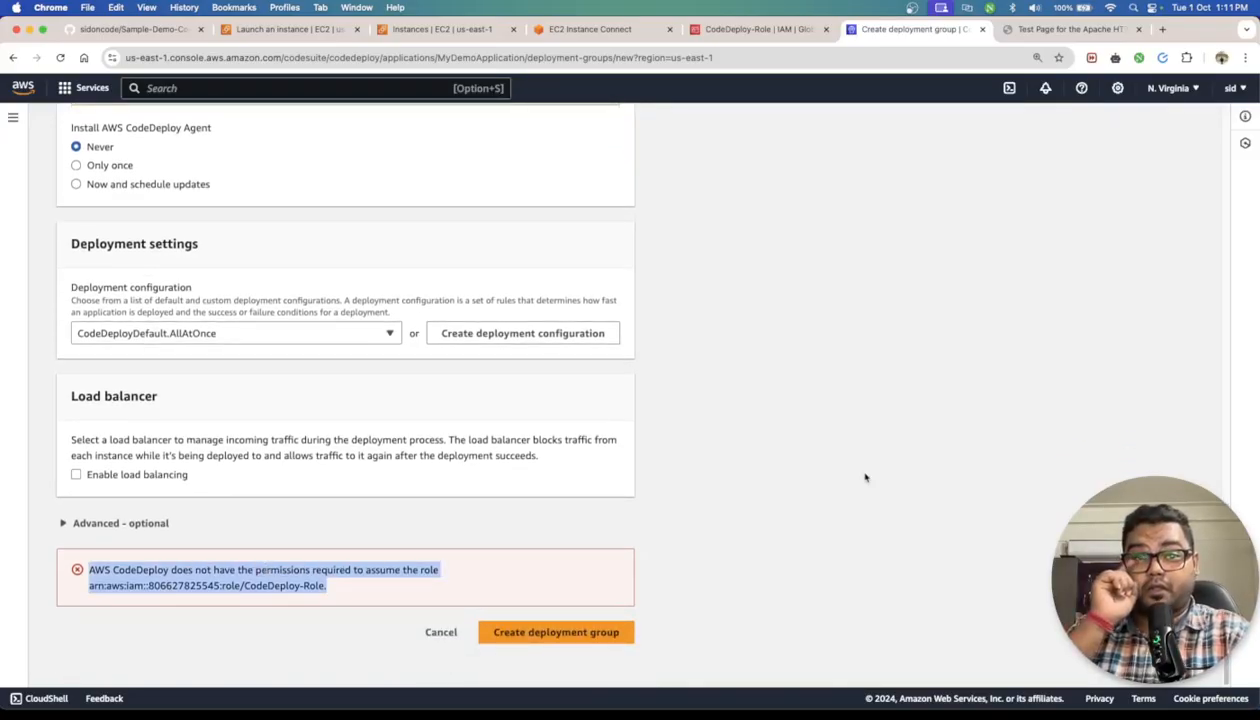
{"action": "key", "text": "super+c"}
{"action": "key", "text": "super+Tab"}
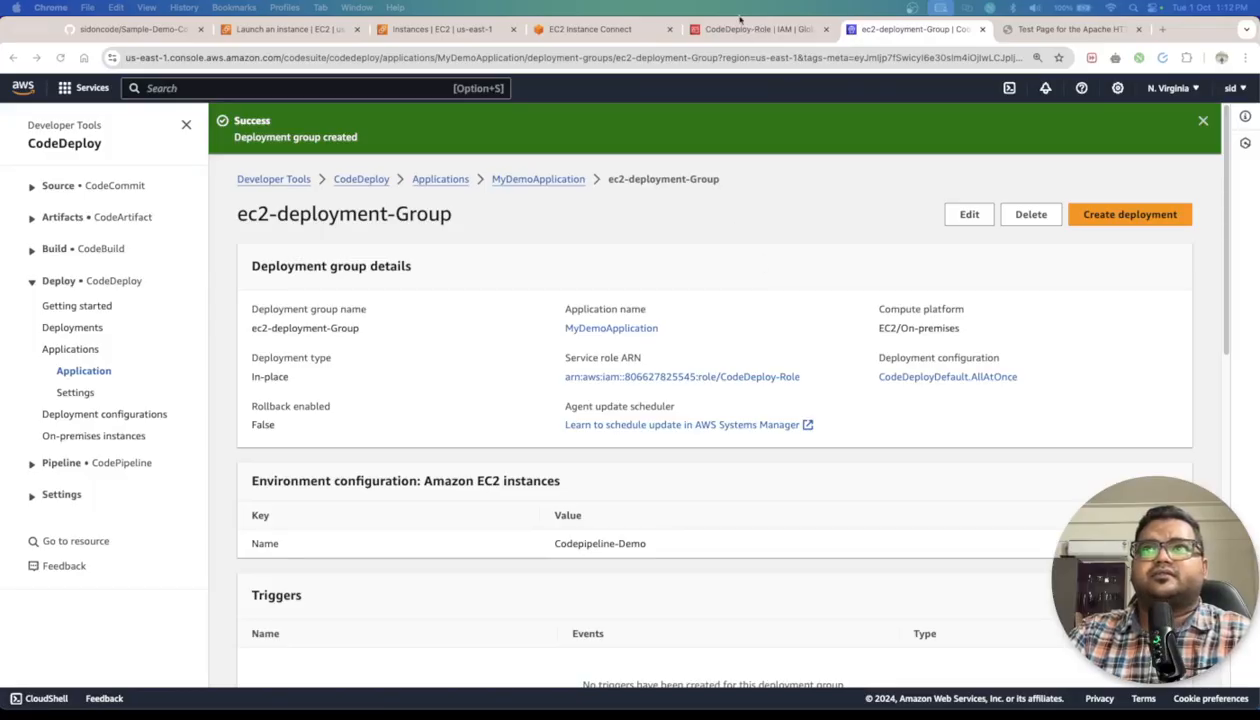
Examine the service principal in CodeDeploy-Role's trust policy and review the details of ec2-deployment-Group
{"action": "left_click", "coordinate": [742, 30]}
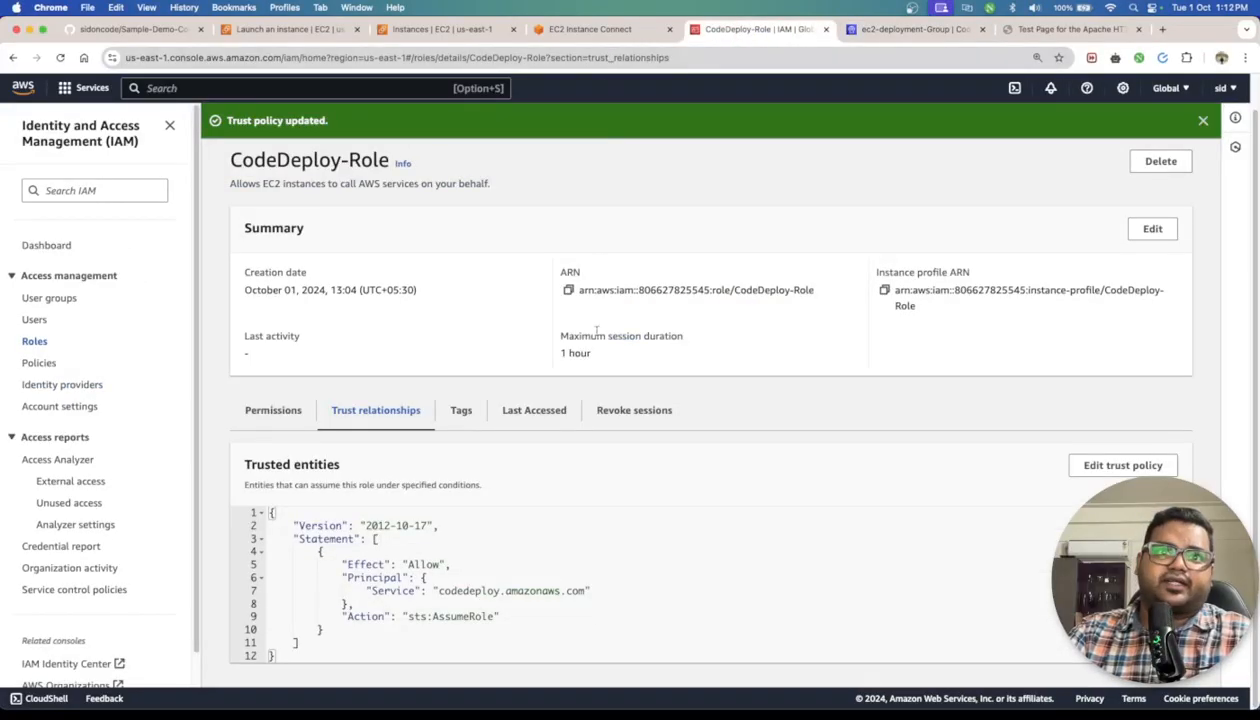
{"action": "left_click_drag", "start_coordinate": [438, 591], "coordinate": [584, 594]}
{"action": "left_click", "coordinate": [448, 597]}
{"action": "left_click_drag", "start_coordinate": [438, 592], "coordinate": [586, 593]}
{"action": "left_click", "coordinate": [860, 30]}
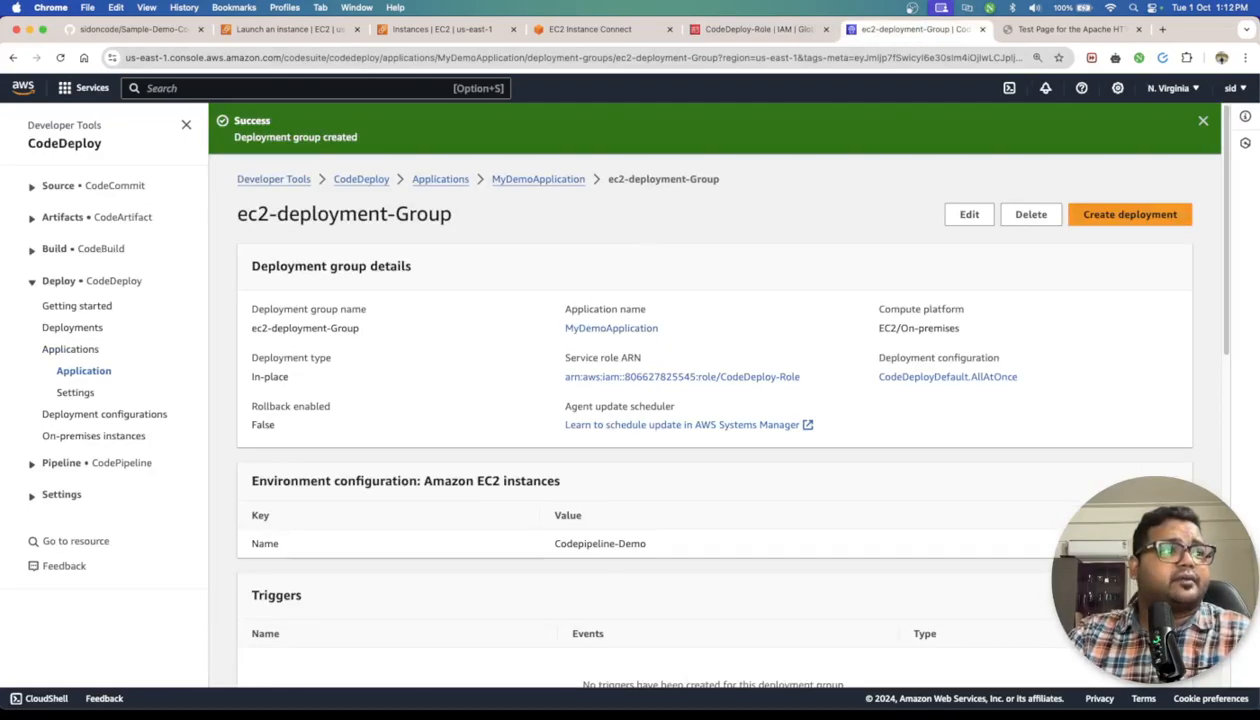
{"action": "scroll", "coordinate": [515, 349], "scroll_direction": "down", "scroll_amount": 10}
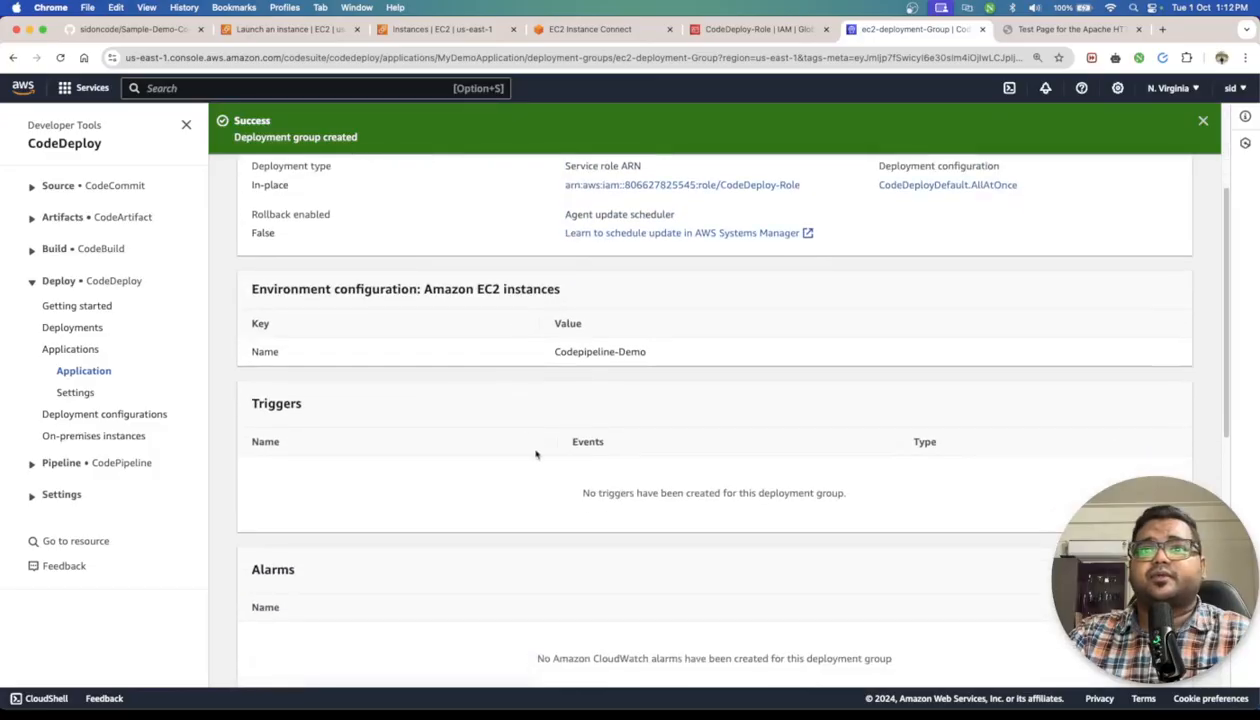
{"action": "scroll", "coordinate": [536, 454], "scroll_direction": "up", "scroll_amount": 10}
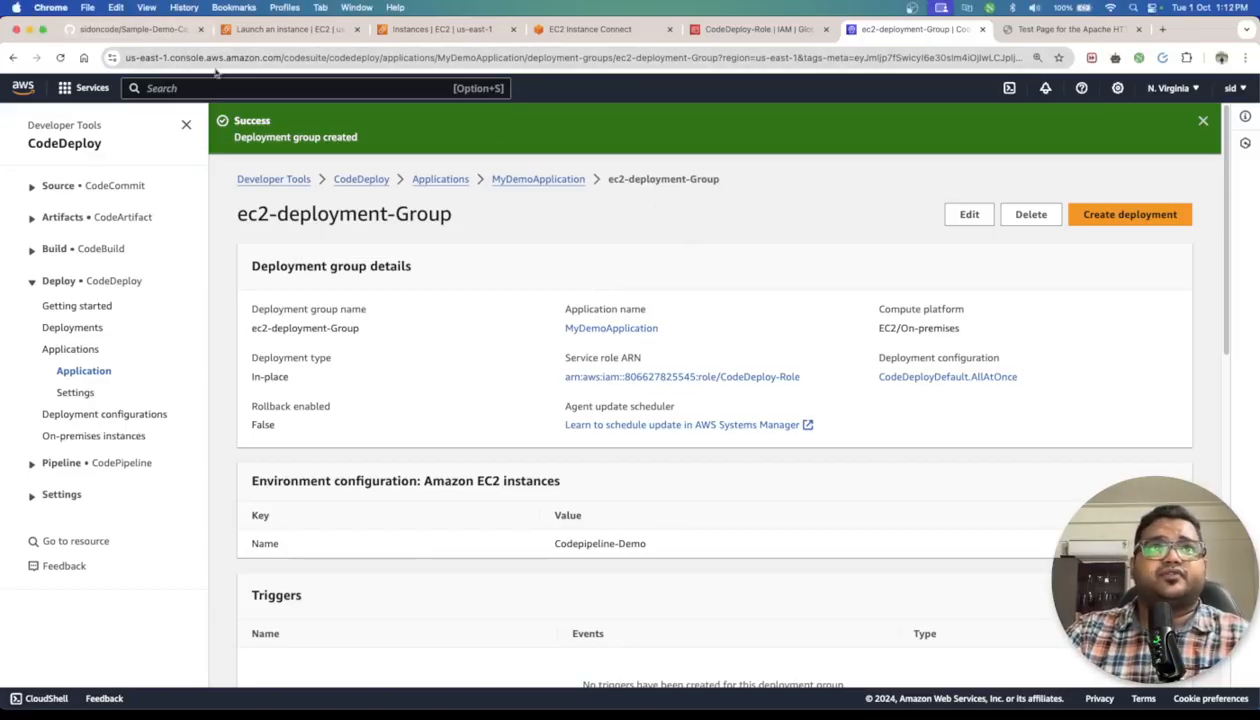
Start a new file named appspec.yml in the Sample-Demo-CodeDeploy GitHub repository
{"action": "left_click", "coordinate": [148, 30]}
{"action": "left_click", "coordinate": [712, 222]}
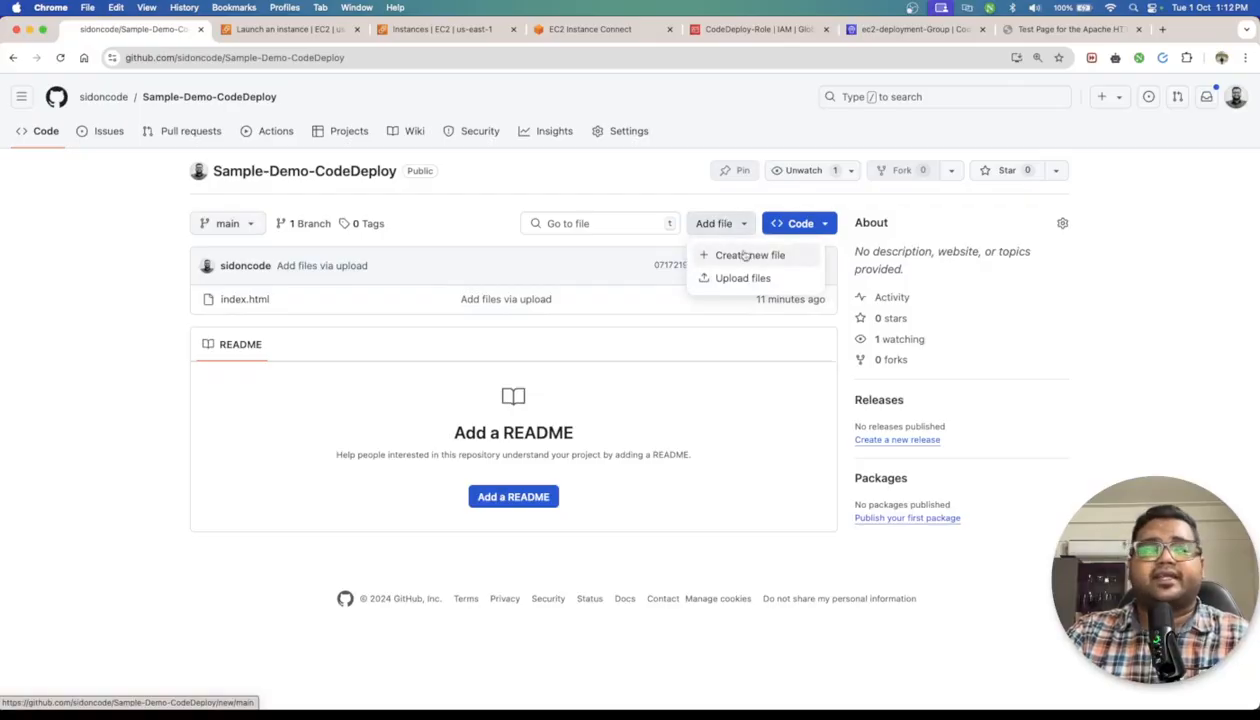
{"action": "left_click", "coordinate": [744, 256]}
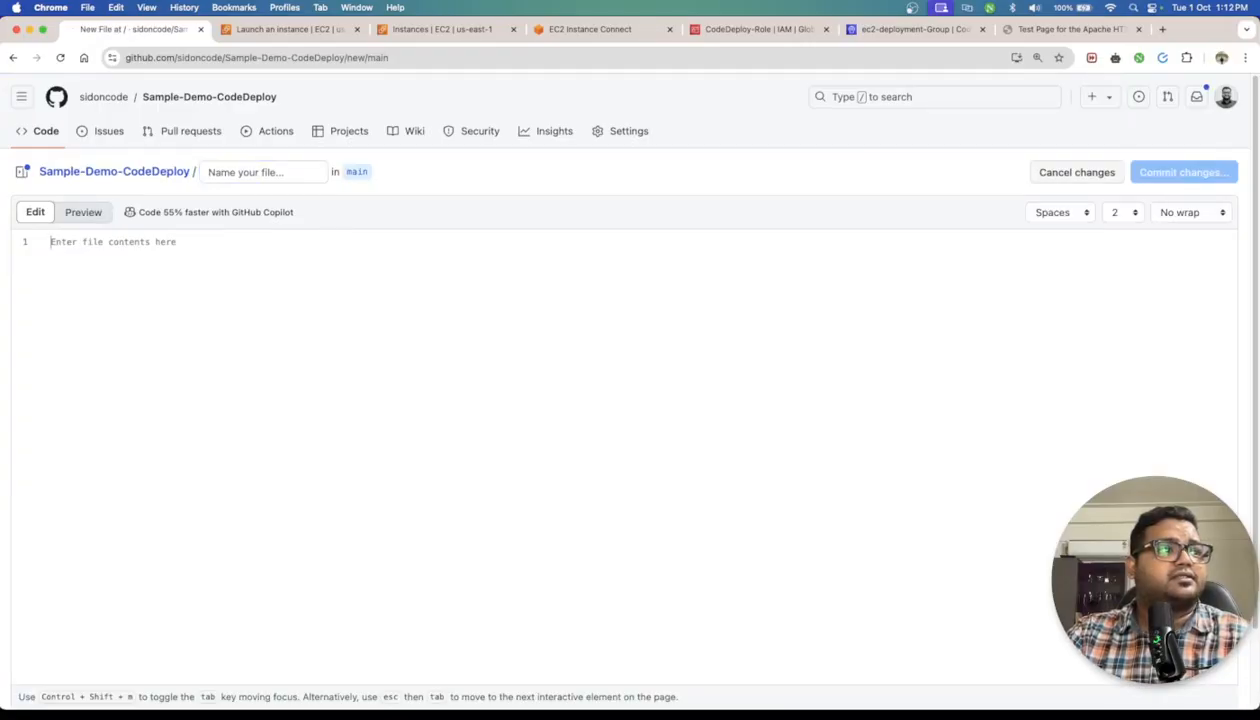
{"action": "left_click", "coordinate": [253, 173]}
{"action": "type", "text": "app"}
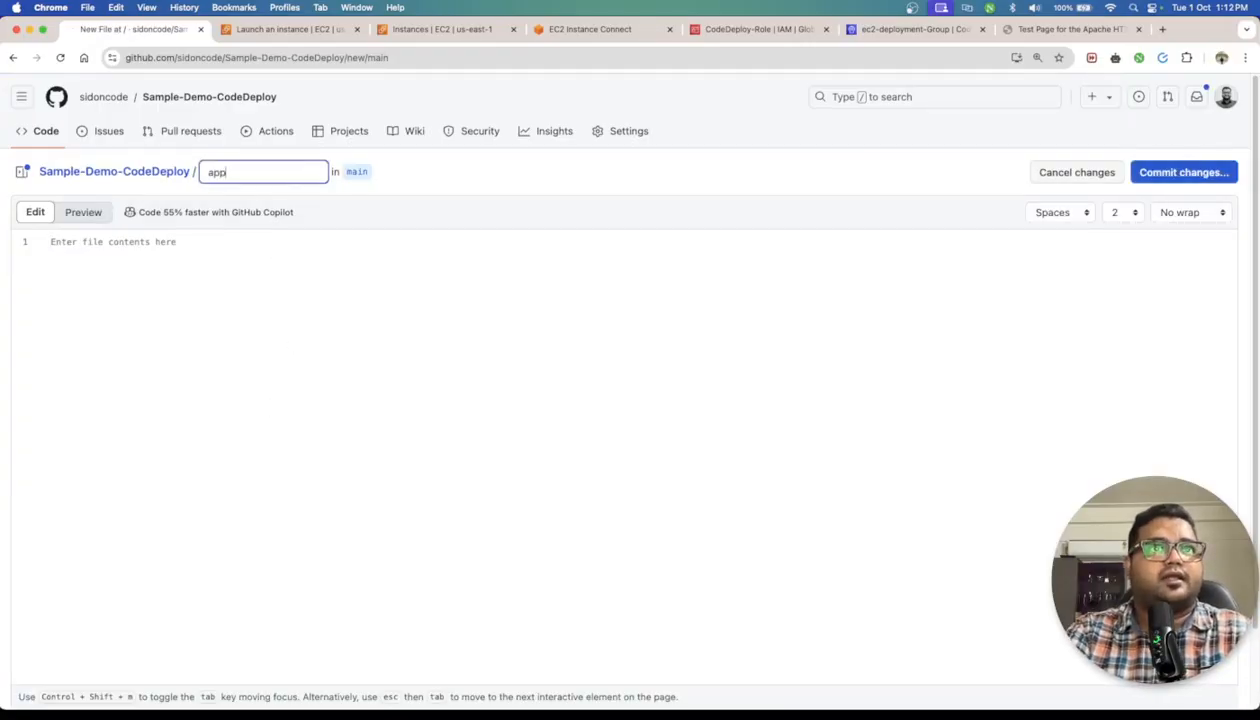
{"action": "type", "text": "spec."}
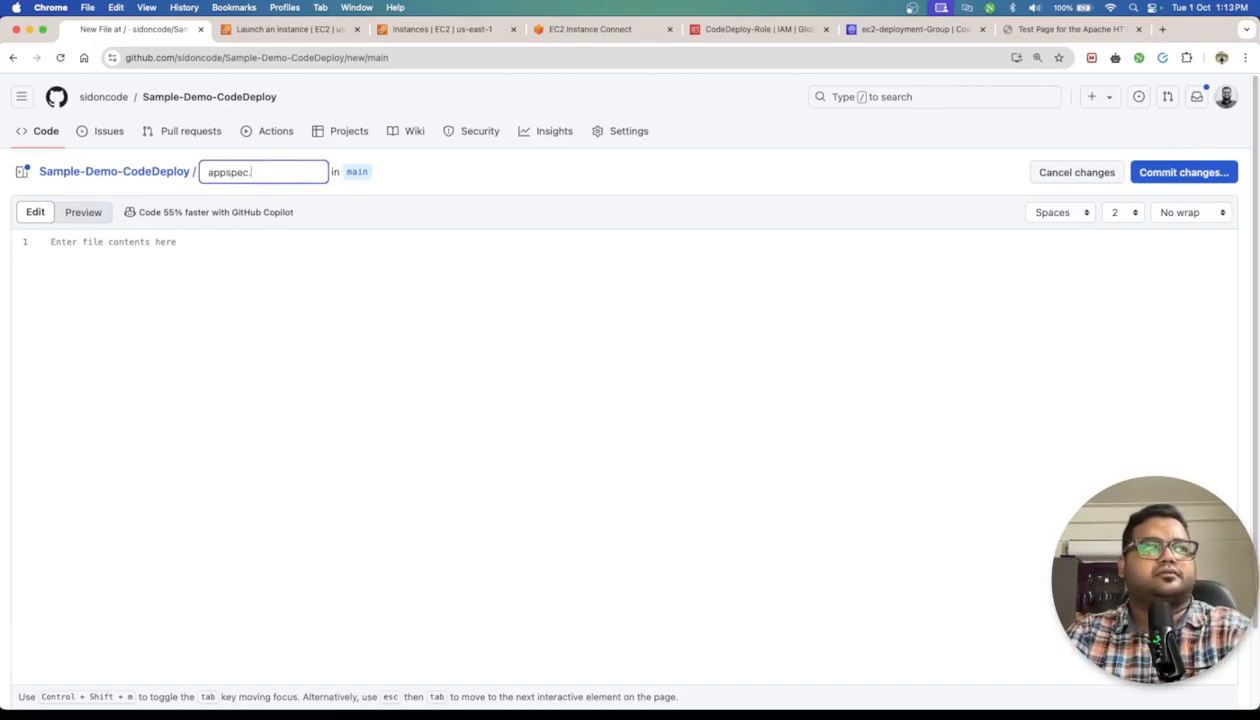
{"action": "type", "text": "yml"}
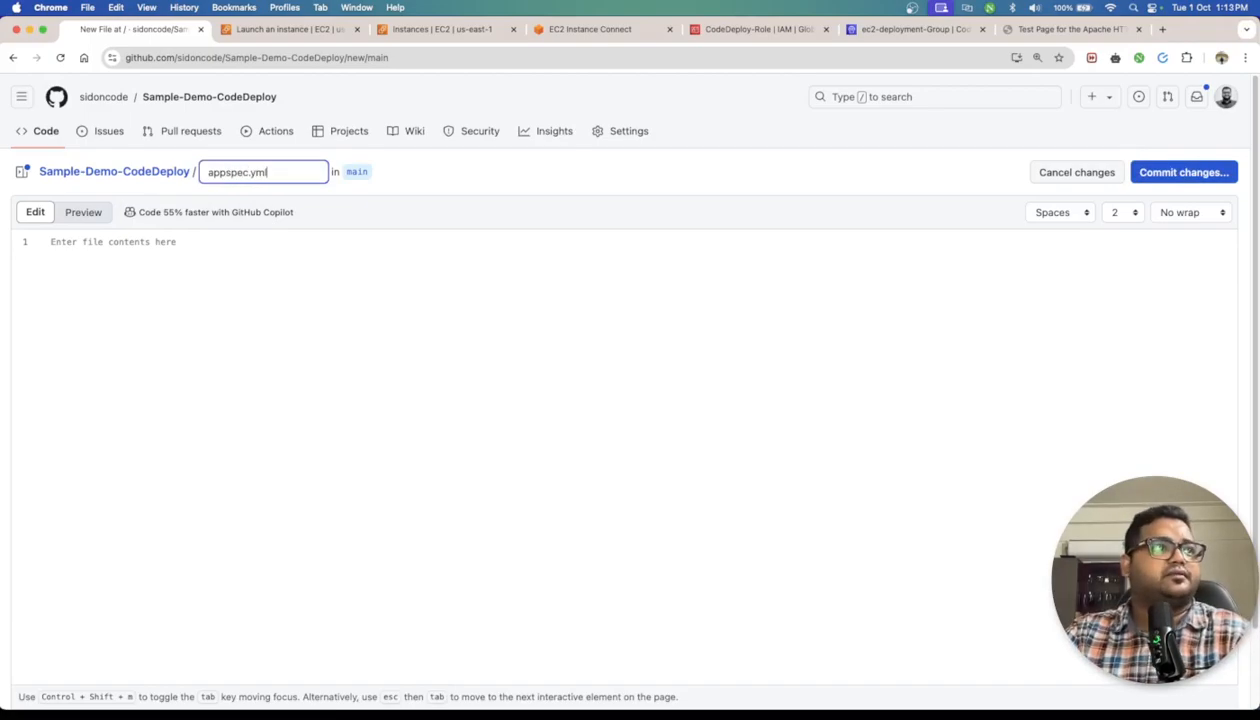
Paste the prepared appspec content with version 0.0, os linux, source /index.html and destination /var/www/html/ into the file
{"action": "key", "text": "super+Tab"}
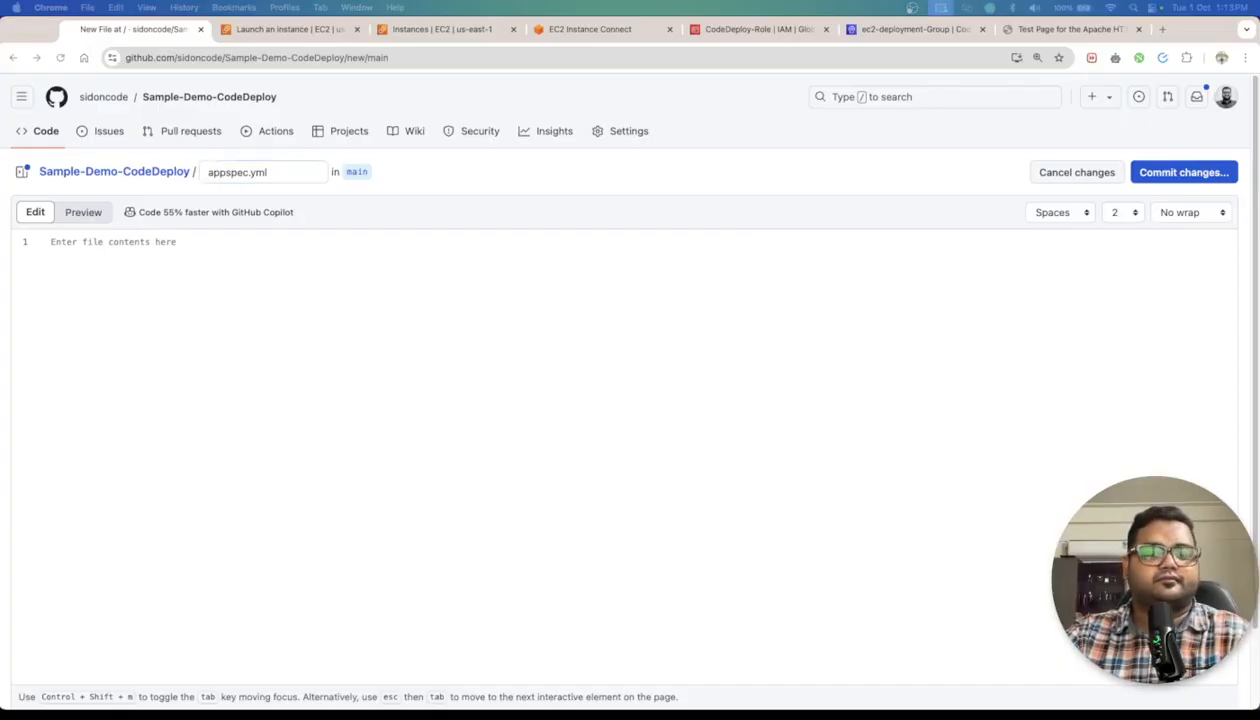
{"action": "key", "text": "super+Tab"}
{"action": "left_click", "coordinate": [295, 352]}
{"action": "key", "text": "super+v"}
{"action": "left_click", "coordinate": [388, 370]}
{"action": "key", "text": "super+Tab"}
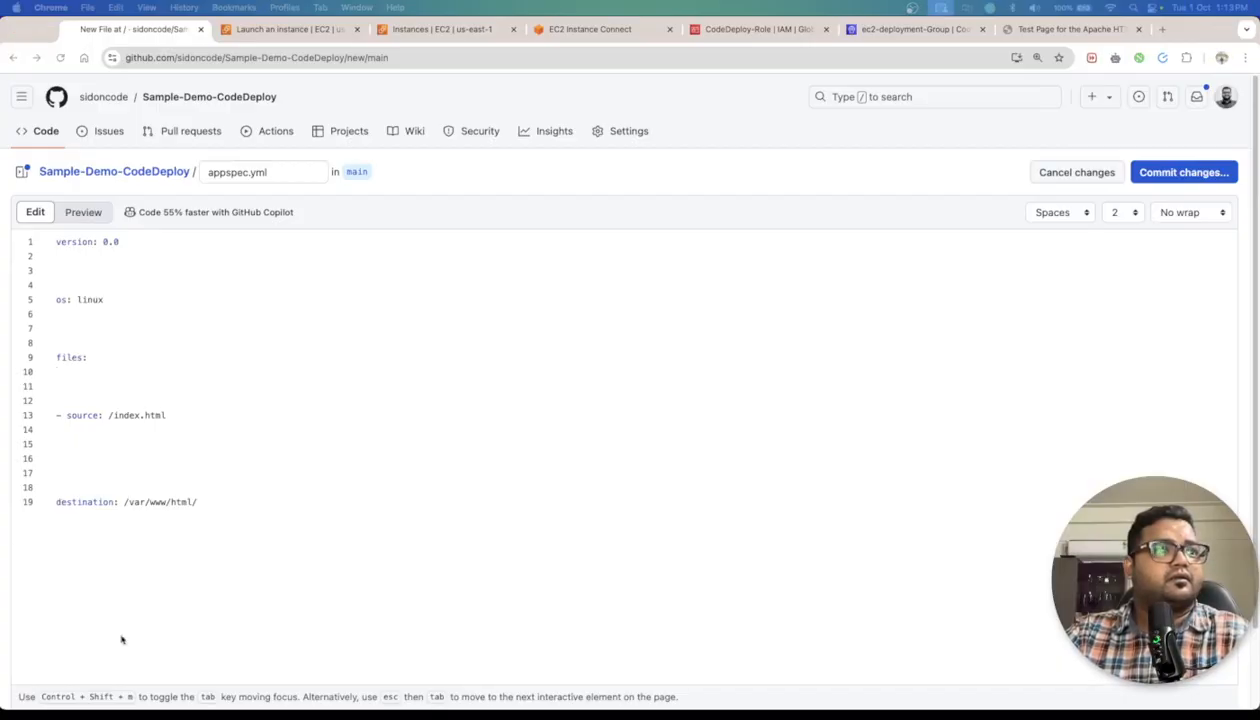
{"action": "key", "text": "super+Tab"}
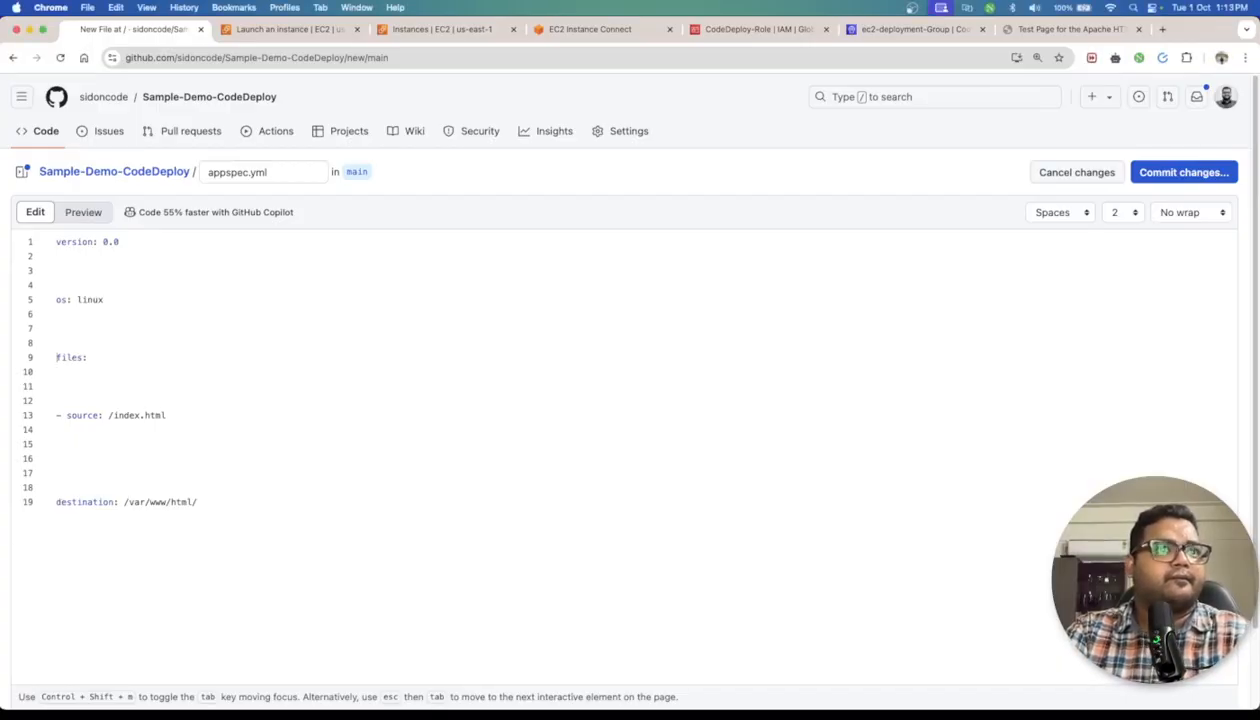
Remove the blank lines above the source entry and indent that entry under files
{"action": "key", "text": "BackSpace"}
{"action": "key", "text": "BackSpace"}
{"action": "key", "text": "BackSpace"}
{"action": "key", "text": "BackSpace"}
{"action": "key", "text": "BackSpace"}
{"action": "key", "text": "BackSpace"}
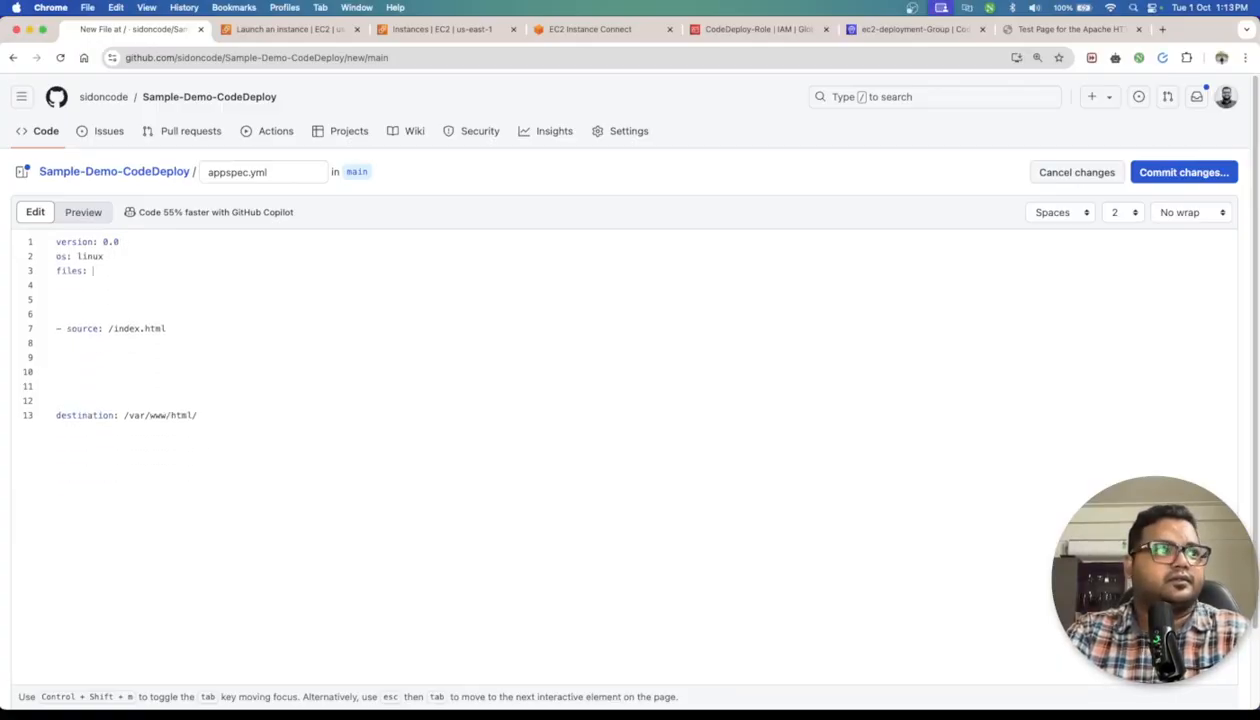
{"action": "key", "text": "BackSpace"}
{"action": "key", "text": "Down"}
{"action": "key", "text": "Down"}
{"action": "key", "text": "BackSpace"}
{"action": "key", "text": "BackSpace"}
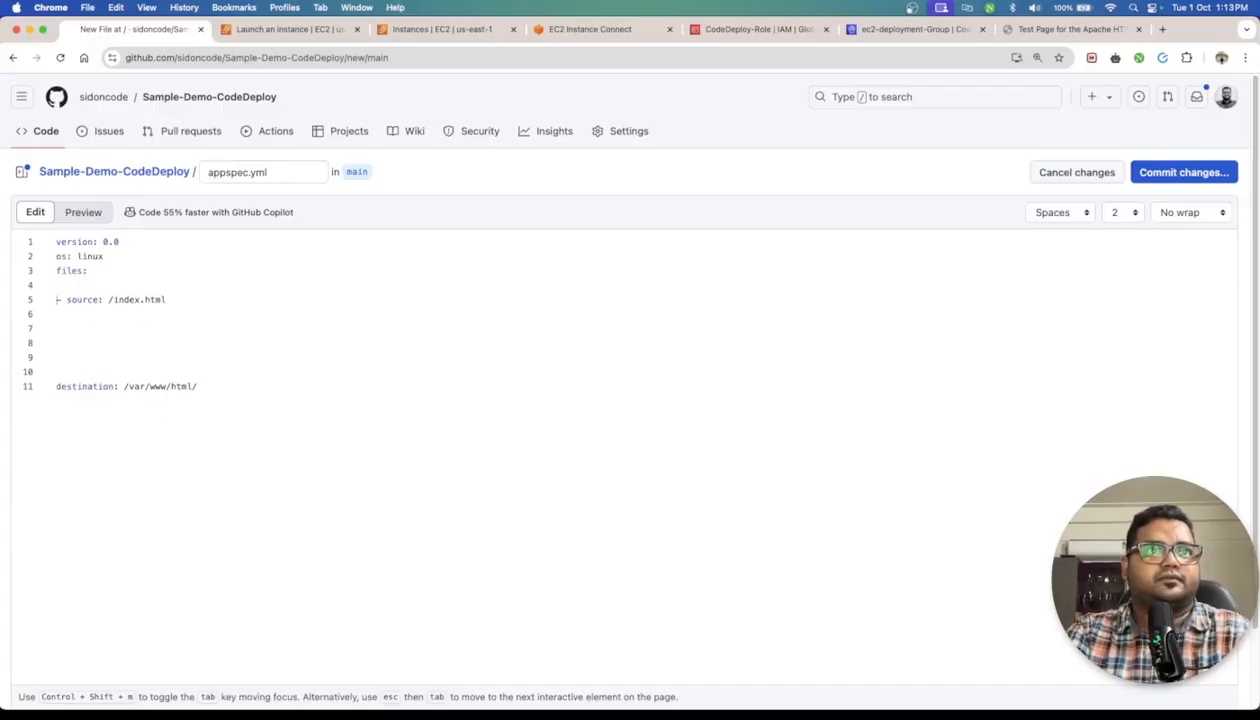
{"action": "key", "text": "Tab"}
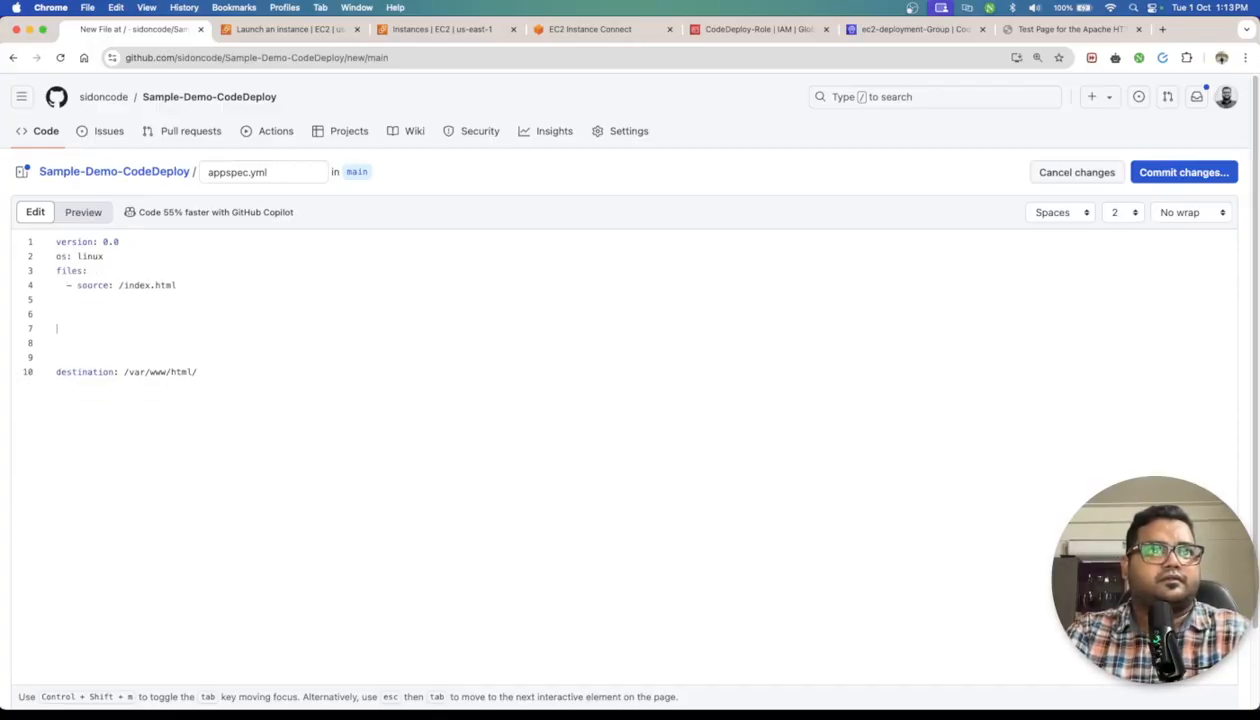
Remove the blank lines above the destination line and indent it to align with source
{"action": "key", "text": "BackSpace"}
{"action": "key", "text": "BackSpace"}
{"action": "key", "text": "BackSpace"}
{"action": "key", "text": "BackSpace"}
{"action": "key", "text": "Delete"}
{"action": "key", "text": "Tab"}
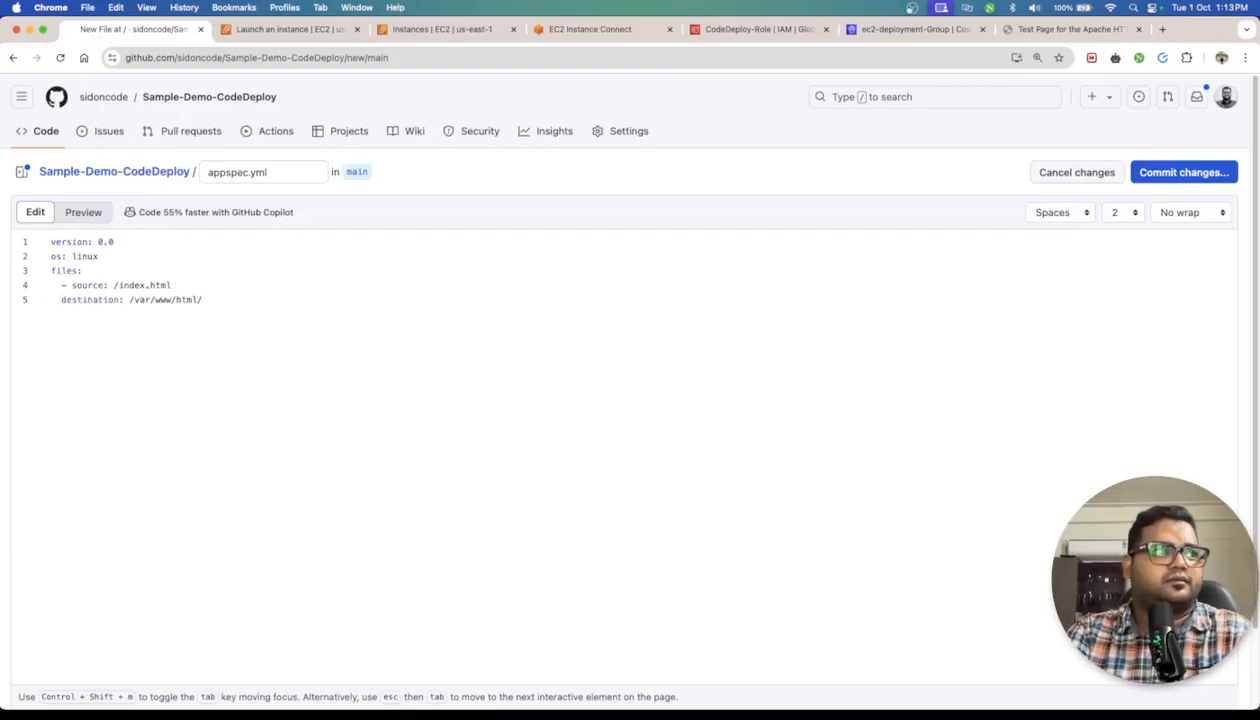
{"action": "key", "text": "Tab"}
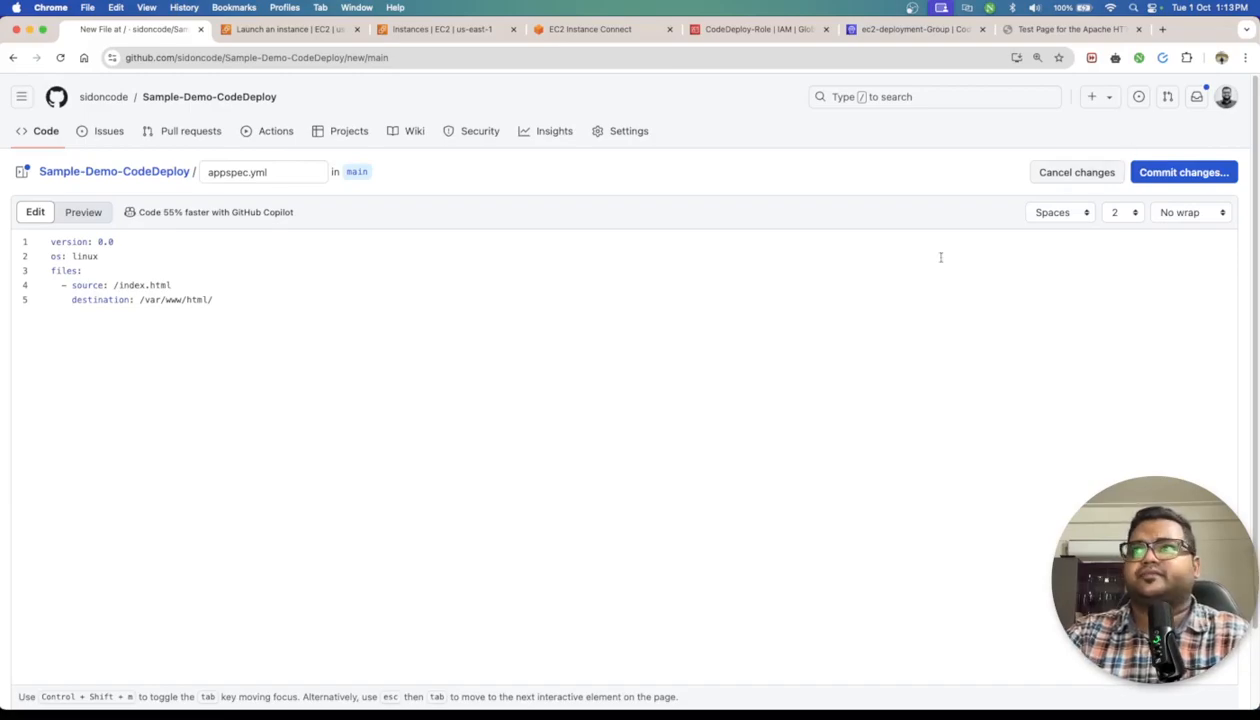
Validate the complete appspec content with the yamllint.com validator, and return to the appspec.yml editor
{"action": "left_click_drag", "start_coordinate": [138, 309], "coordinate": [18, 232]}
{"action": "key", "text": "super+c"}
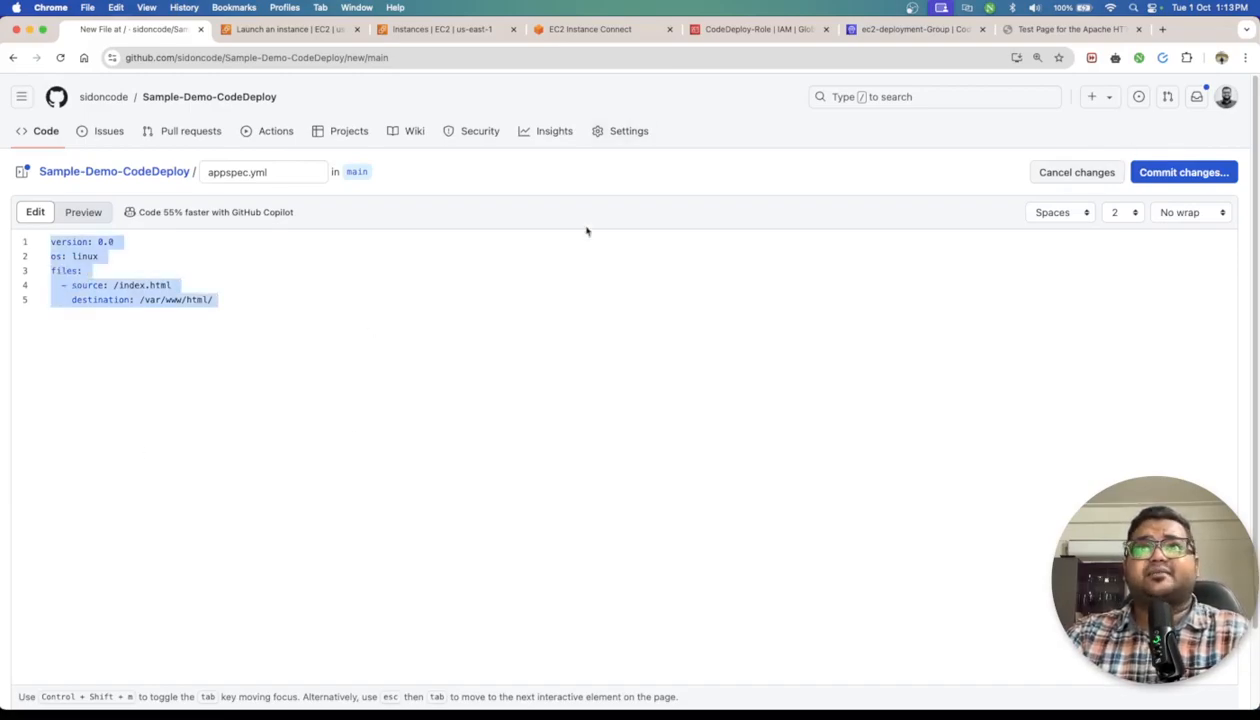
{"action": "key", "text": "super+t"}
{"action": "type", "text": "yaml"}
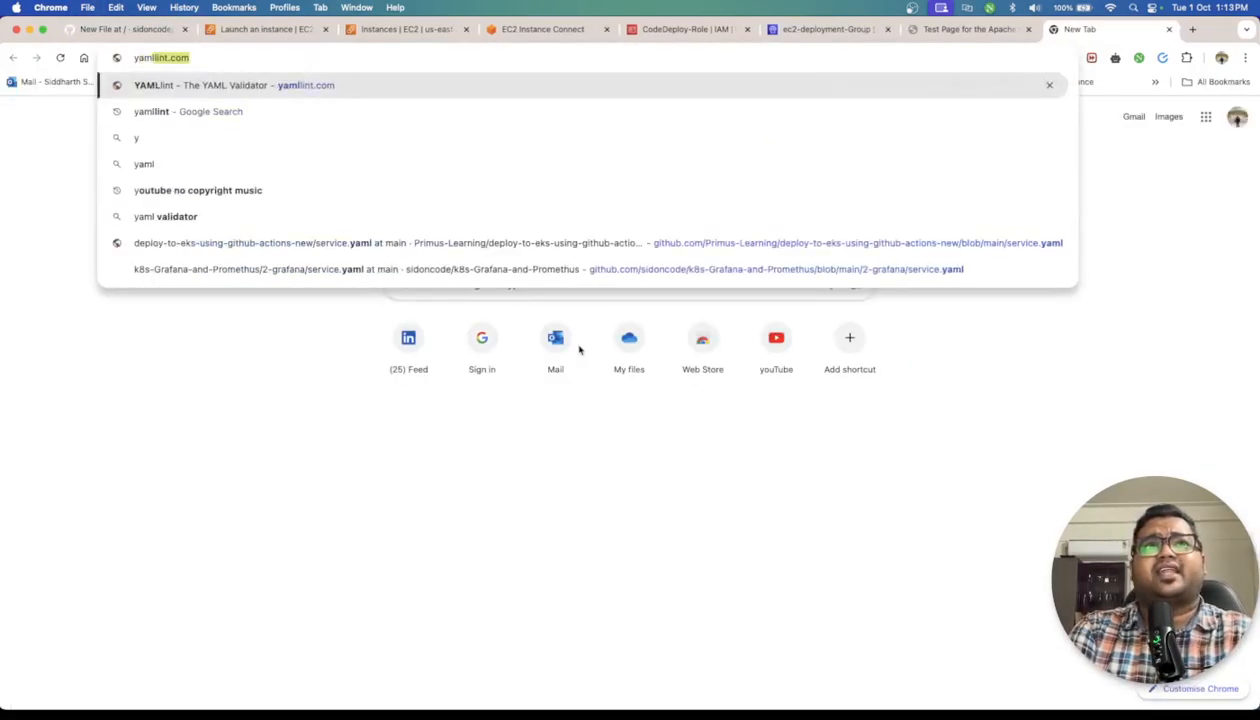
{"action": "key", "text": "Return"}
{"action": "left_click", "coordinate": [578, 345]}
{"action": "key", "text": "super+v"}
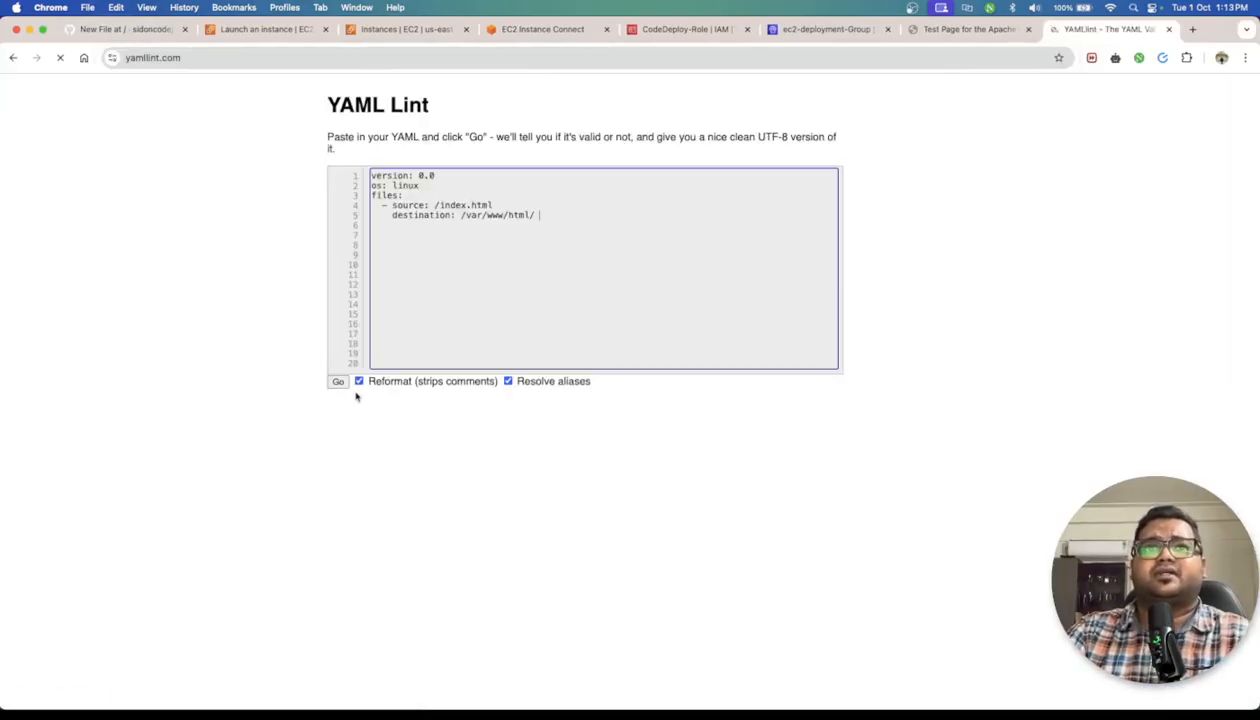
{"action": "left_click", "coordinate": [338, 381]}
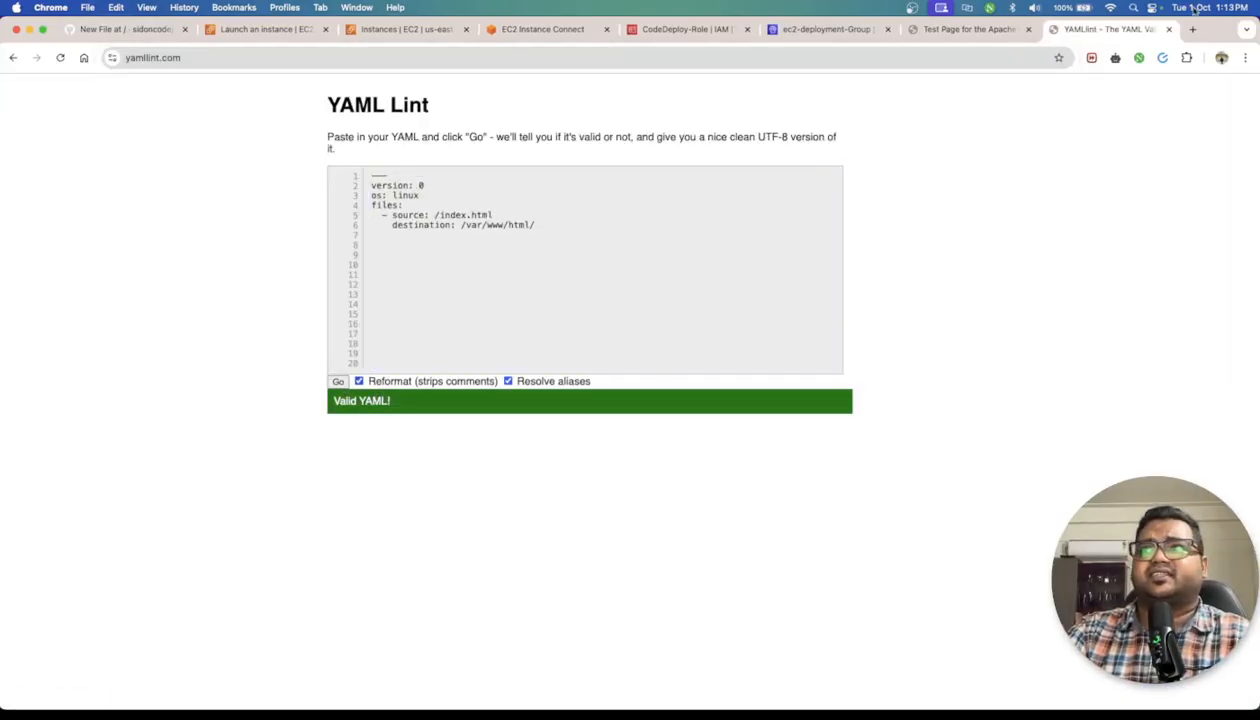
{"action": "left_click", "coordinate": [1168, 29]}
Commit appspec.yml directly to the main branch with the message "Create appspec.yml"
{"action": "left_click", "coordinate": [543, 360]}
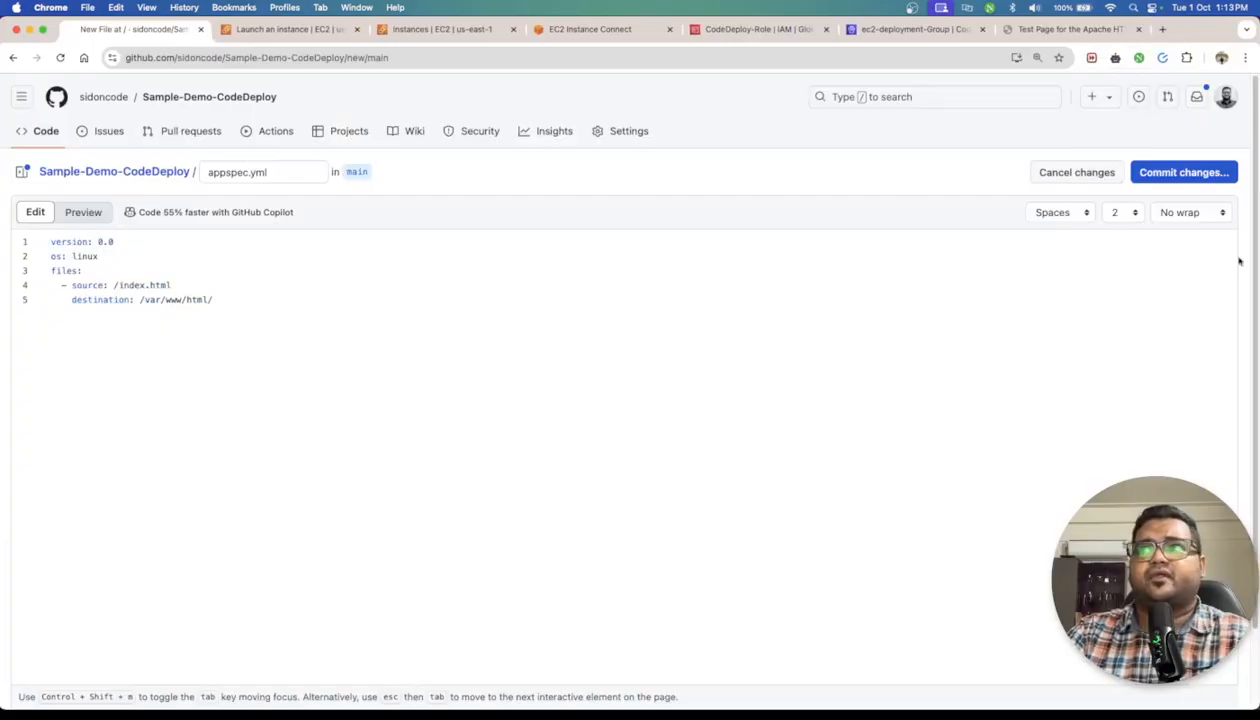
{"action": "left_click", "coordinate": [1183, 175]}
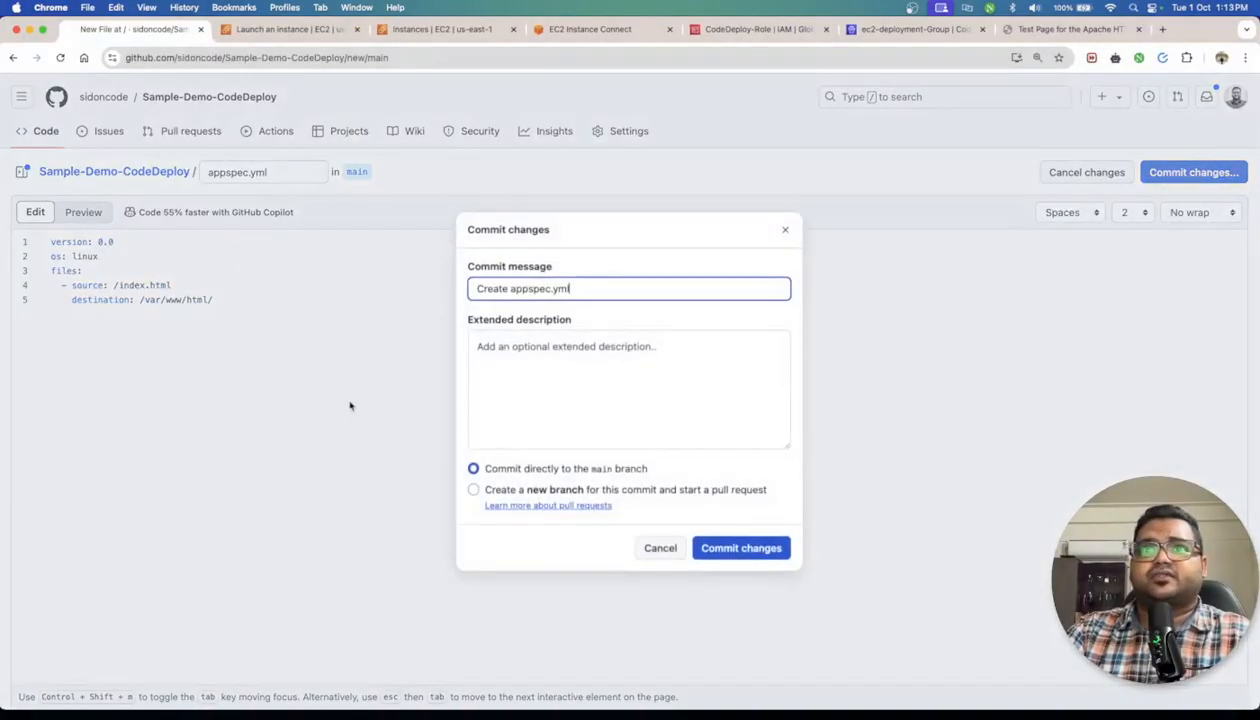
{"action": "left_click", "coordinate": [733, 548]}
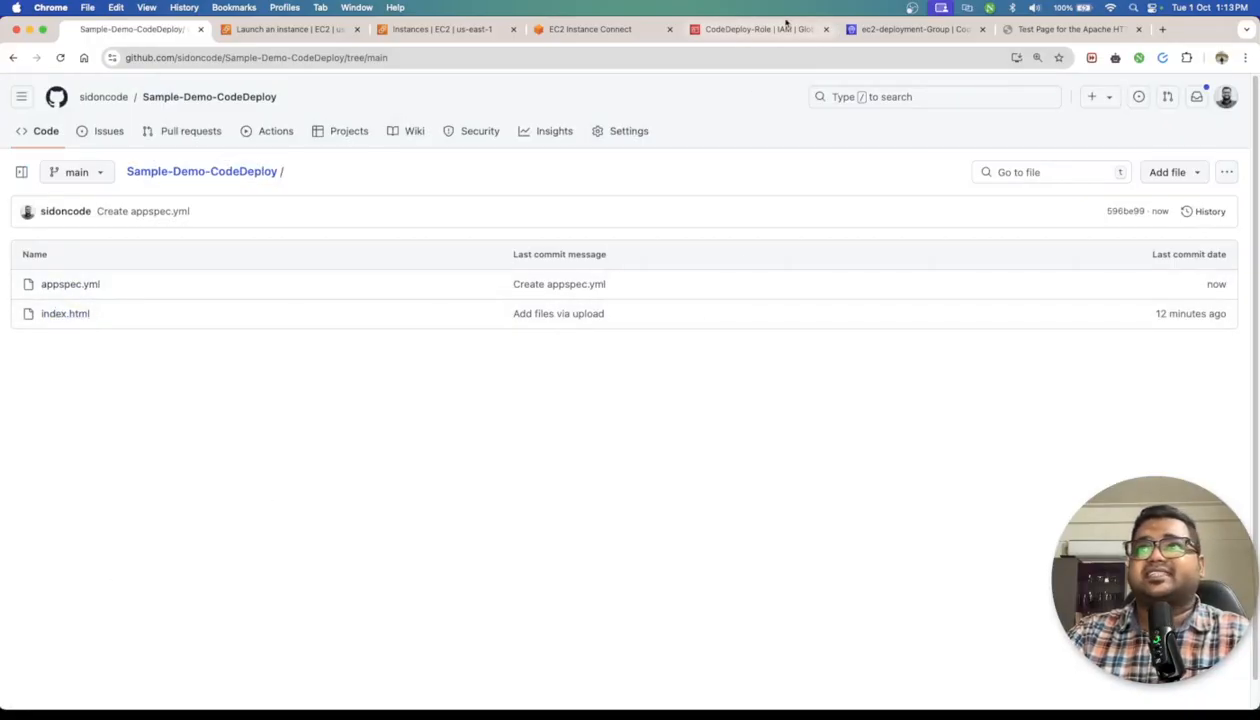
Close the unneeded EC2 instance launch and EC2 Instance Connect pages, and go to the CodeDeploy-Role page
{"action": "left_click", "coordinate": [912, 29]}
{"action": "left_click", "coordinate": [1068, 29]}
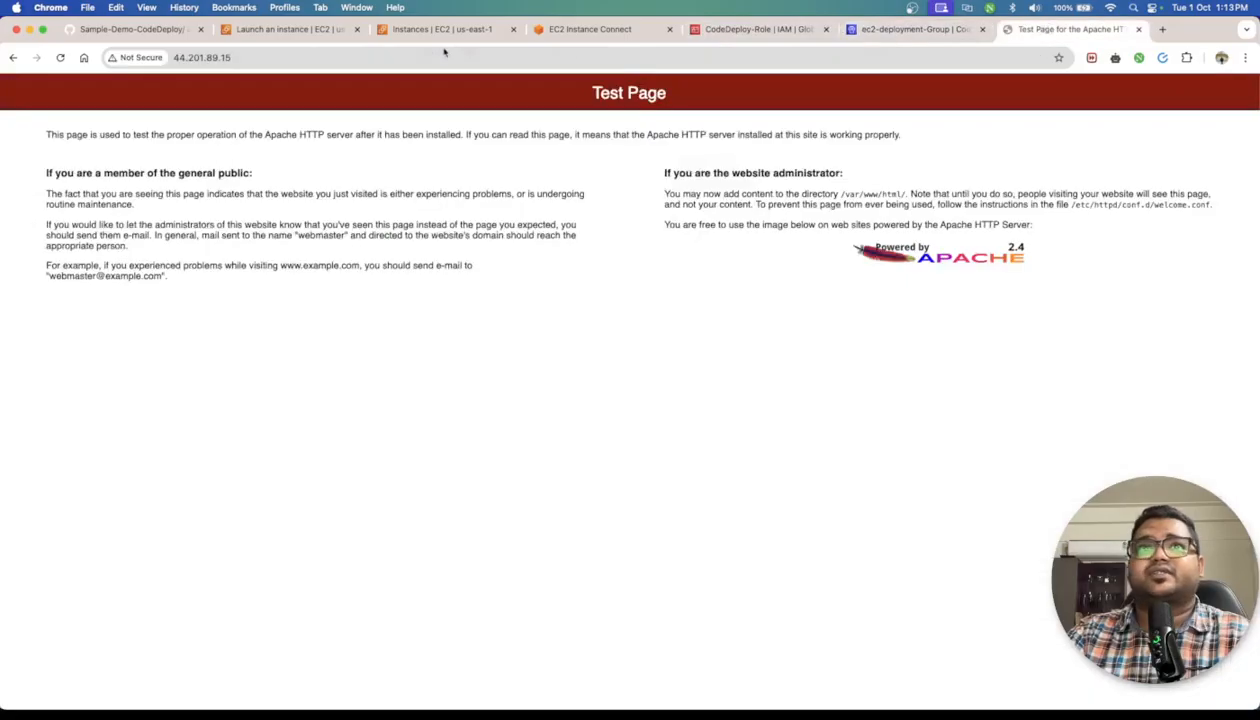
{"action": "left_click", "coordinate": [290, 29]}
{"action": "left_click", "coordinate": [357, 29]}
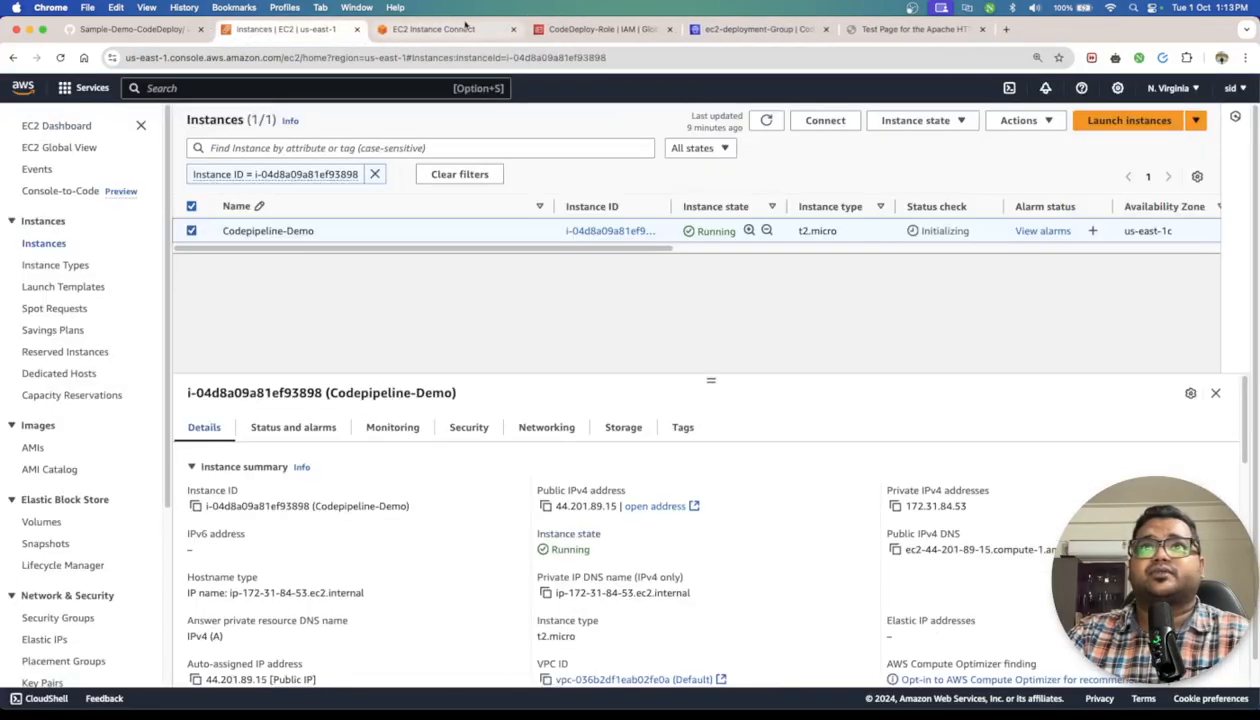
{"action": "left_click", "coordinate": [466, 29]}
{"action": "left_click", "coordinate": [620, 30]}
{"action": "left_click", "coordinate": [513, 29]}
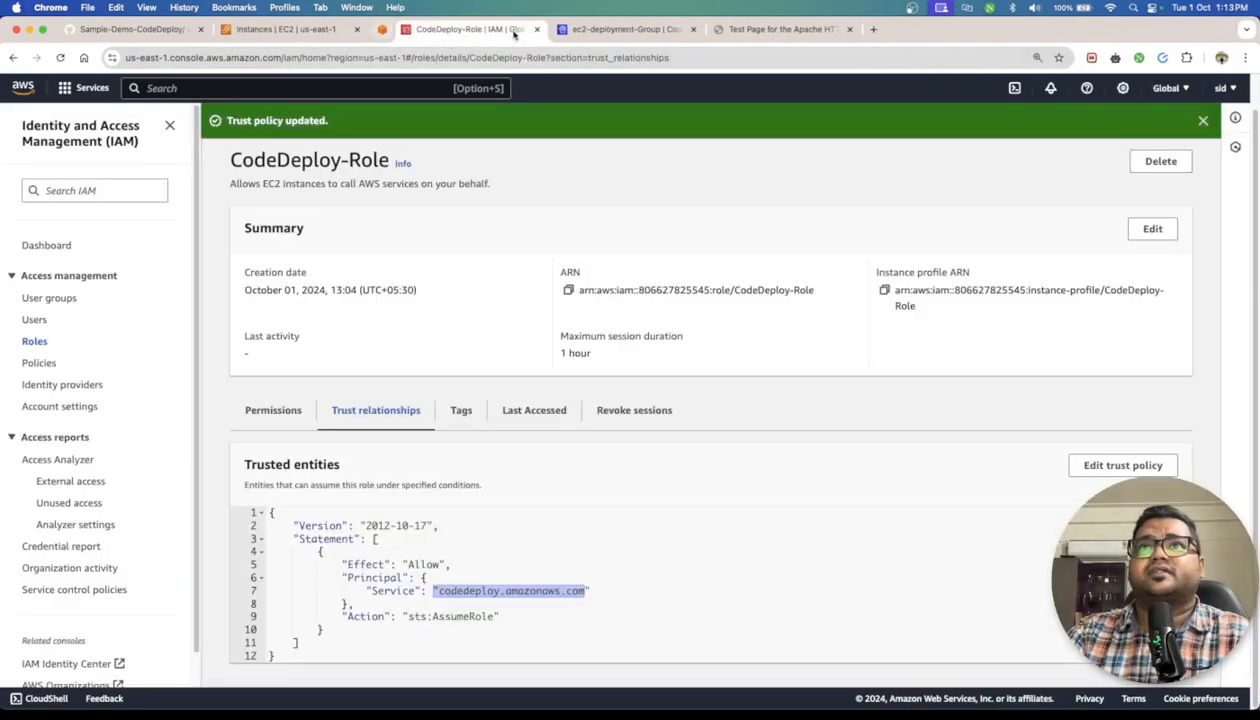
Find the CodePipeline service in the AWS console and start creating a new pipeline
{"action": "type", "text": "codepipeline"}
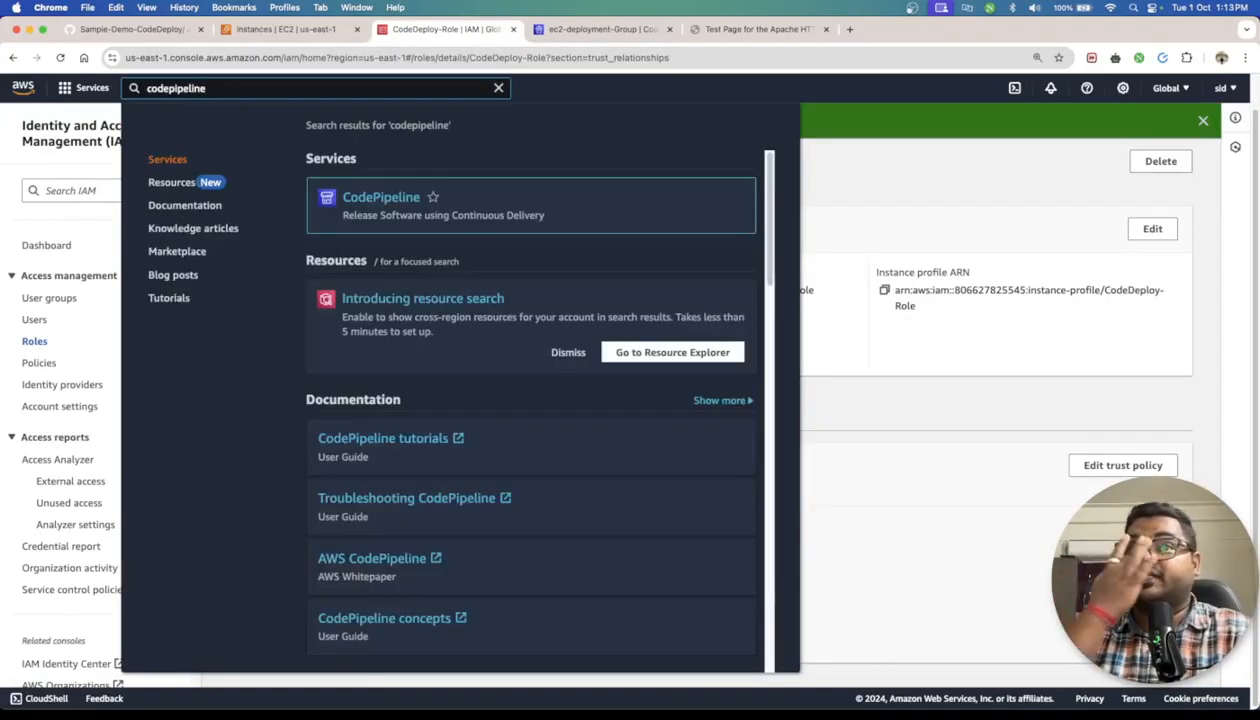
{"action": "left_click", "coordinate": [364, 202]}
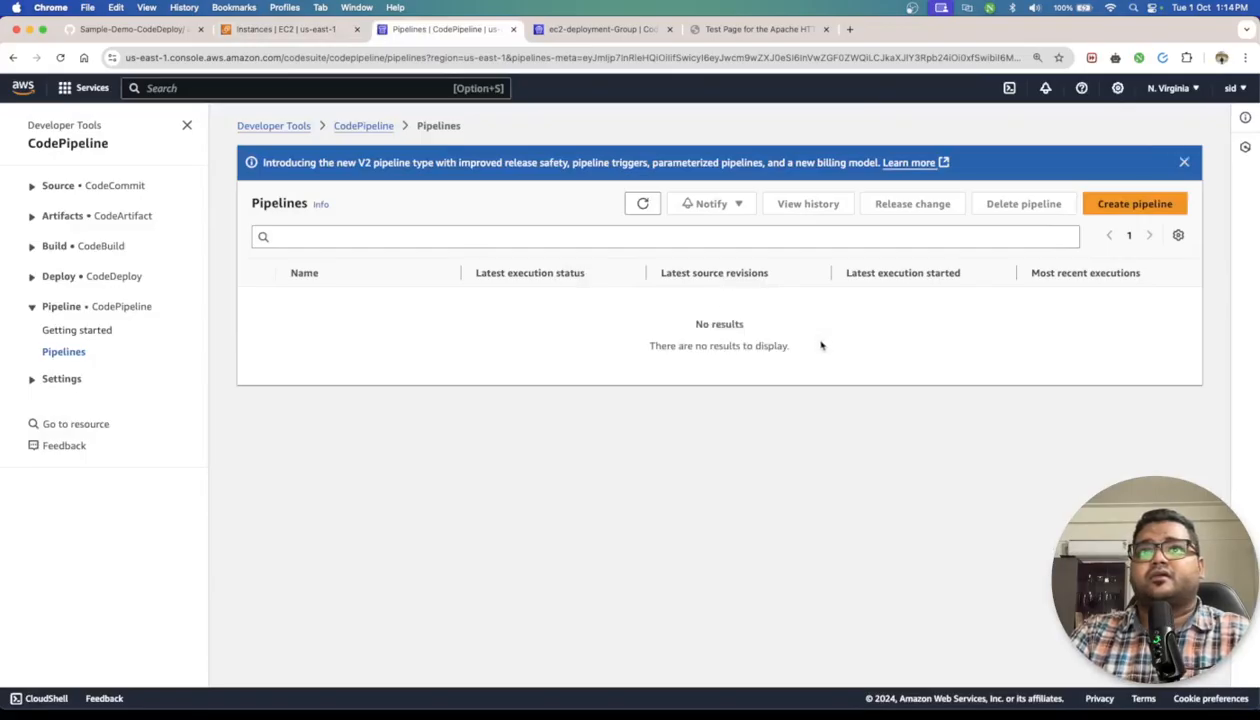
{"action": "left_click", "coordinate": [1118, 210]}
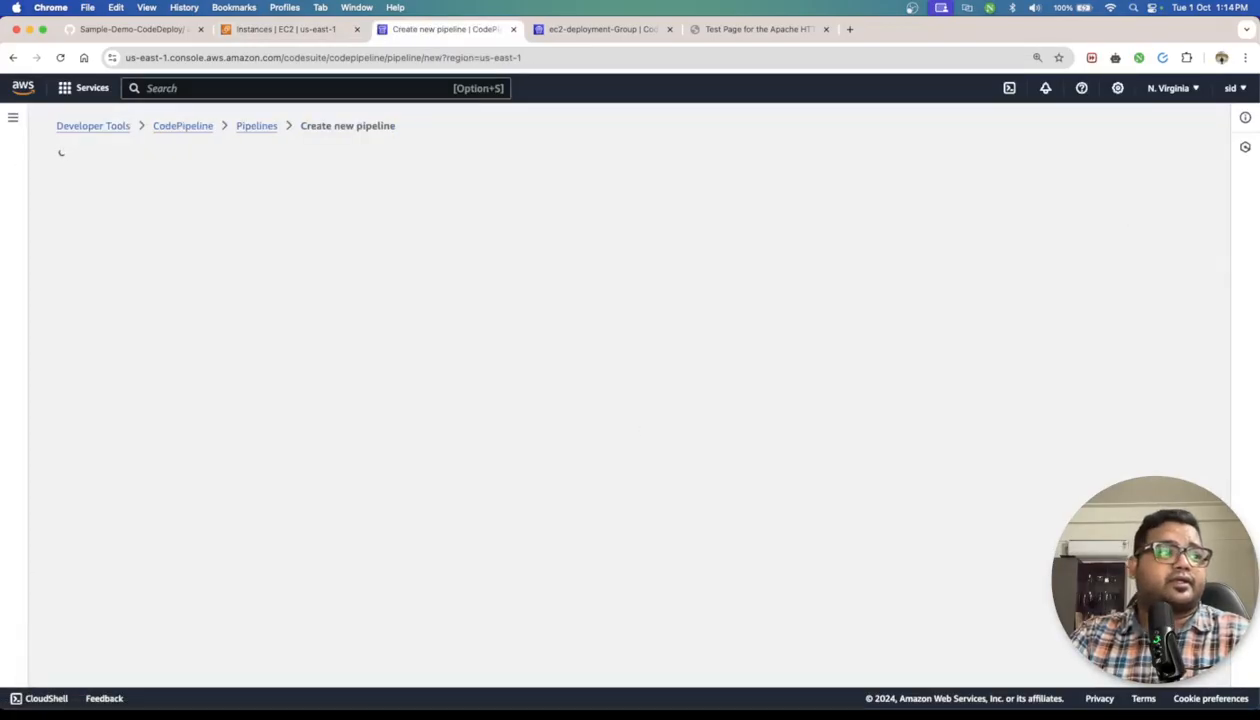
Name the pipeline demo-pipeline1 and set its execution mode to Superseded
{"action": "left_click", "coordinate": [470, 304]}
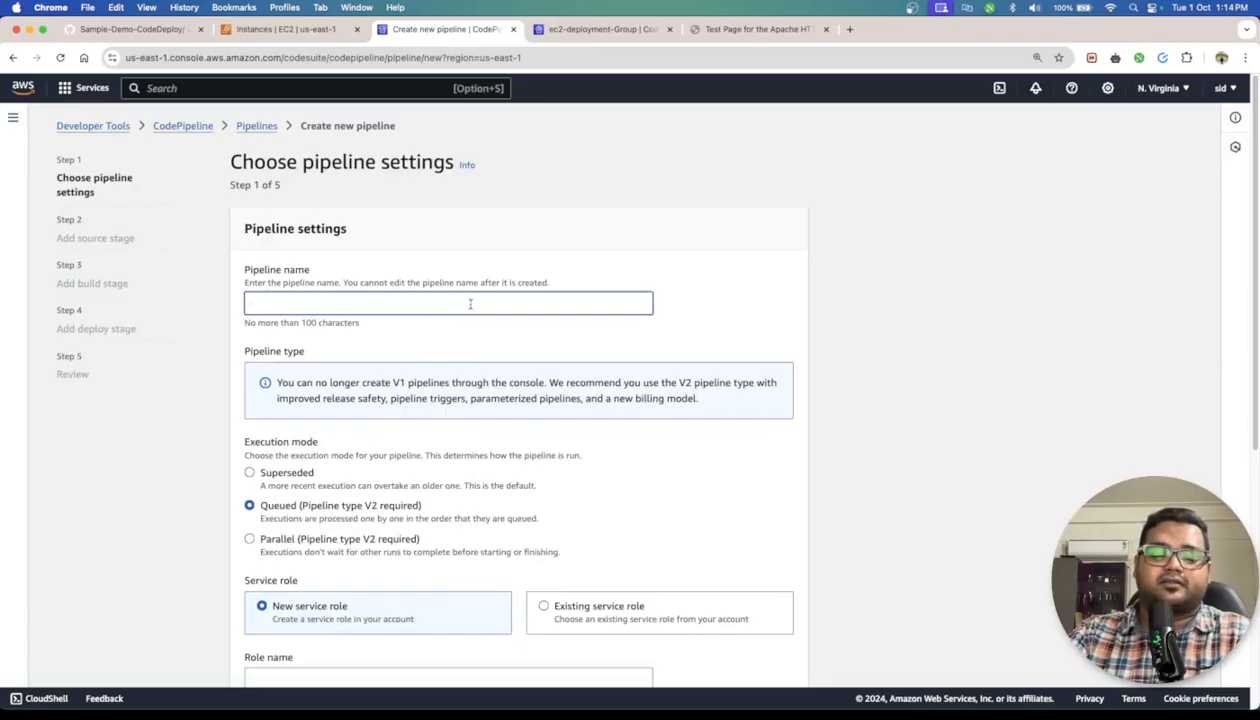
{"action": "type", "text": "demo-pi"}
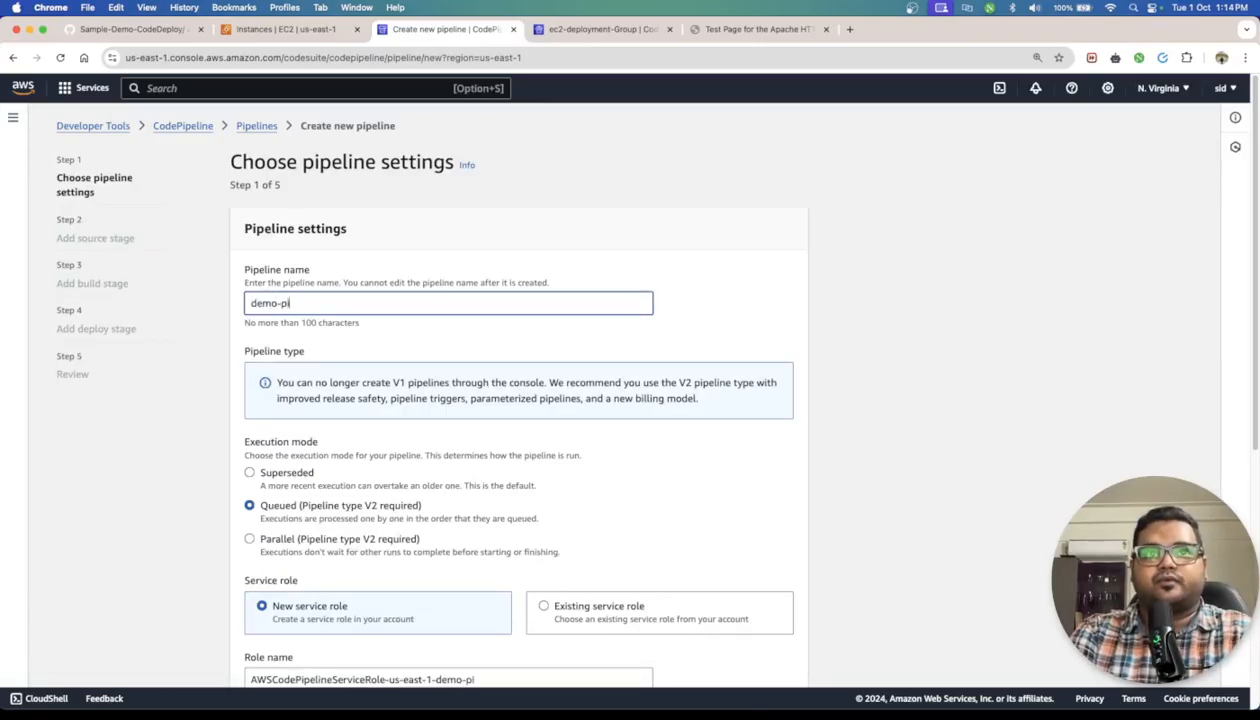
{"action": "type", "text": "peline1"}
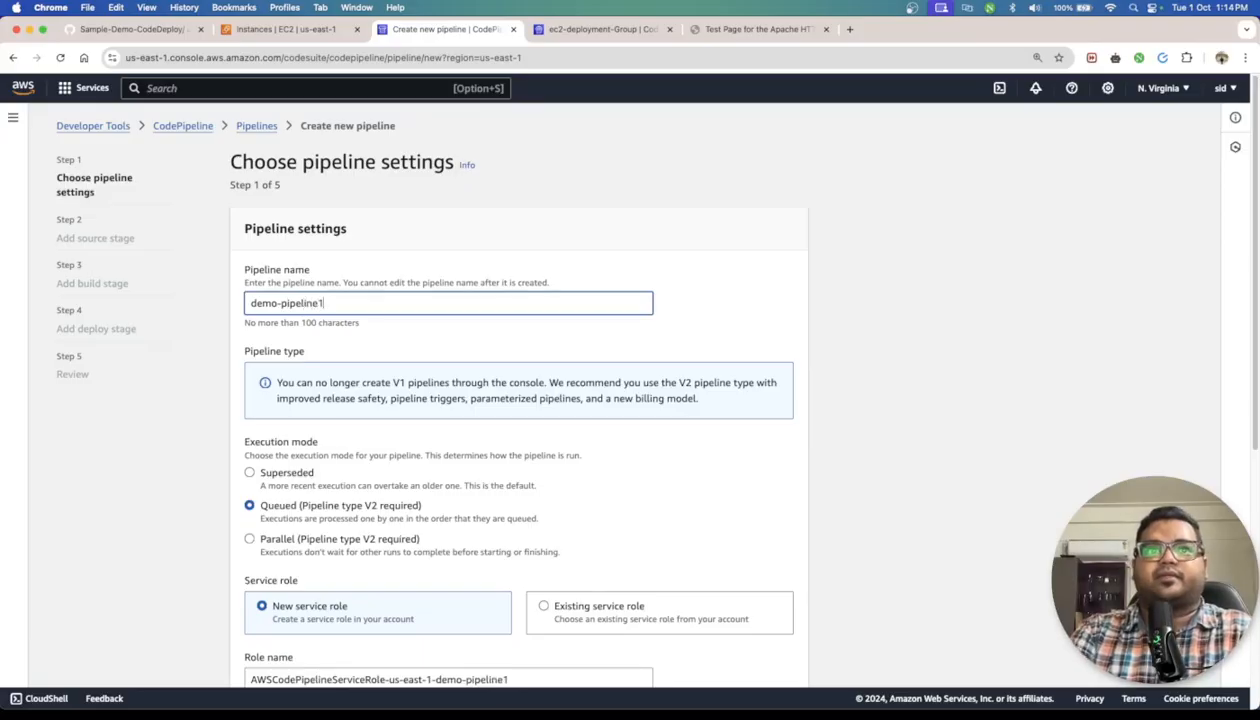
{"action": "left_click", "coordinate": [295, 474]}
{"action": "scroll", "coordinate": [640, 400], "scroll_direction": "down", "scroll_amount": 5}
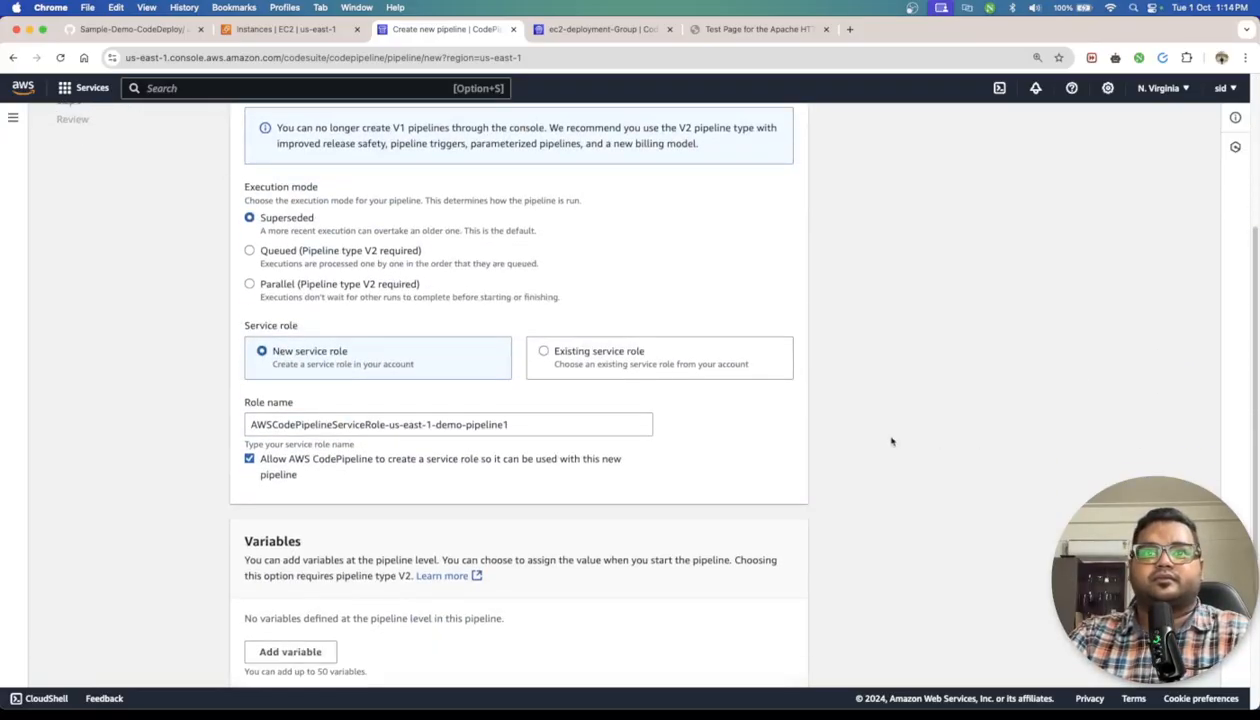
{"action": "left_click", "coordinate": [640, 353]}
{"action": "left_click", "coordinate": [443, 420]}
{"action": "left_click", "coordinate": [882, 364]}
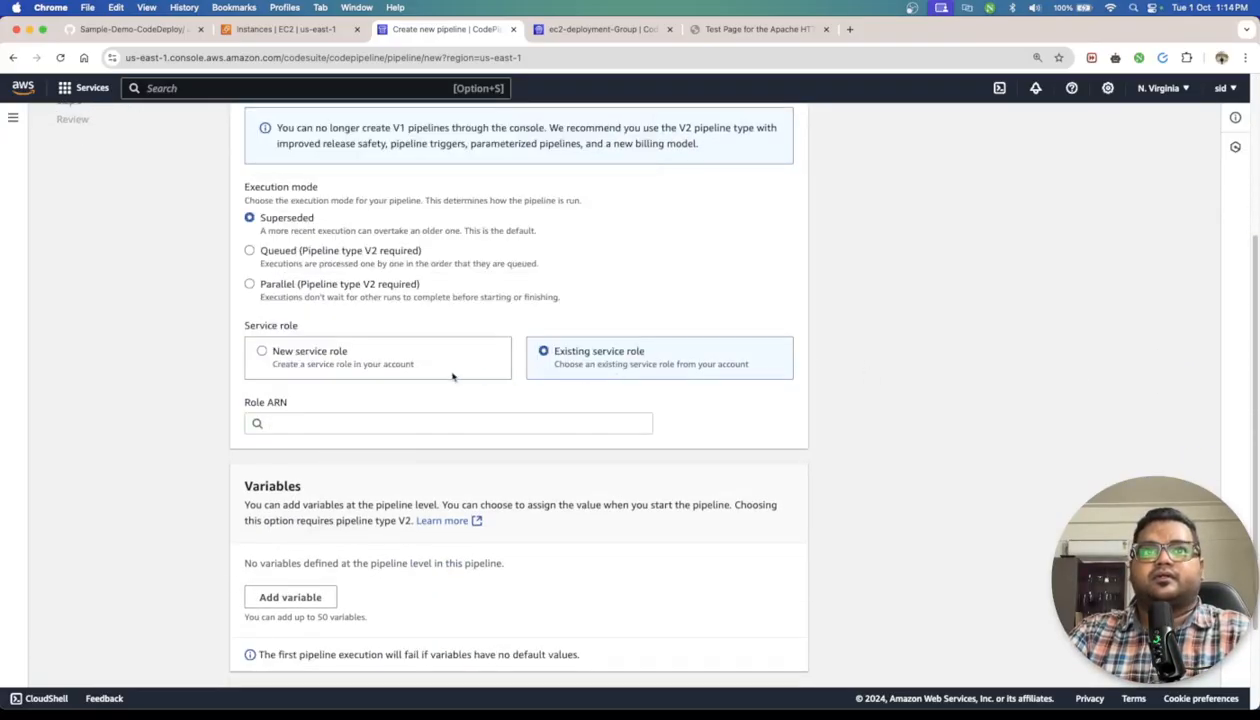
{"action": "left_click", "coordinate": [422, 372]}
Review the artifact store and encryption key options in the advanced settings, and try to continue to the source stage
{"action": "scroll", "coordinate": [810, 472], "scroll_direction": "down", "scroll_amount": 4}
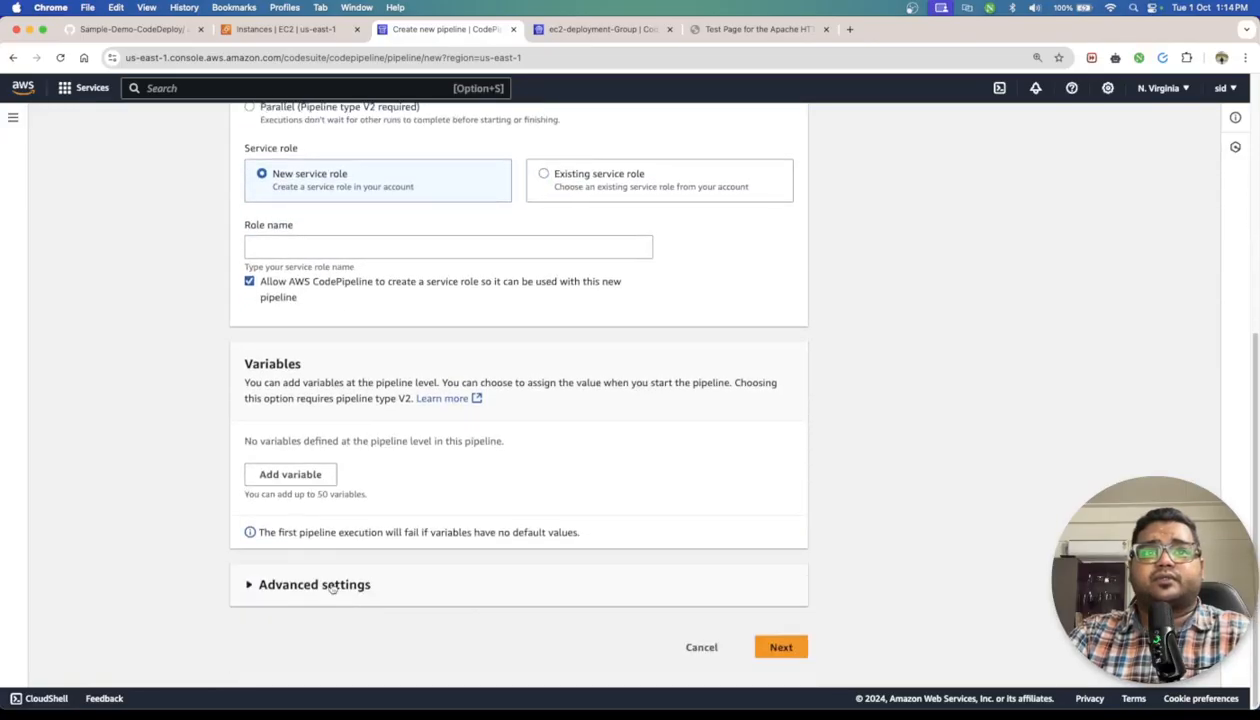
{"action": "scroll", "coordinate": [755, 494], "scroll_direction": "up", "scroll_amount": 5}
{"action": "scroll", "coordinate": [755, 494], "scroll_direction": "up", "scroll_amount": 3}
{"action": "scroll", "coordinate": [304, 585], "scroll_direction": "down", "scroll_amount": 5}
{"action": "left_click", "coordinate": [304, 585]}
{"action": "scroll", "coordinate": [787, 478], "scroll_direction": "down", "scroll_amount": 3}
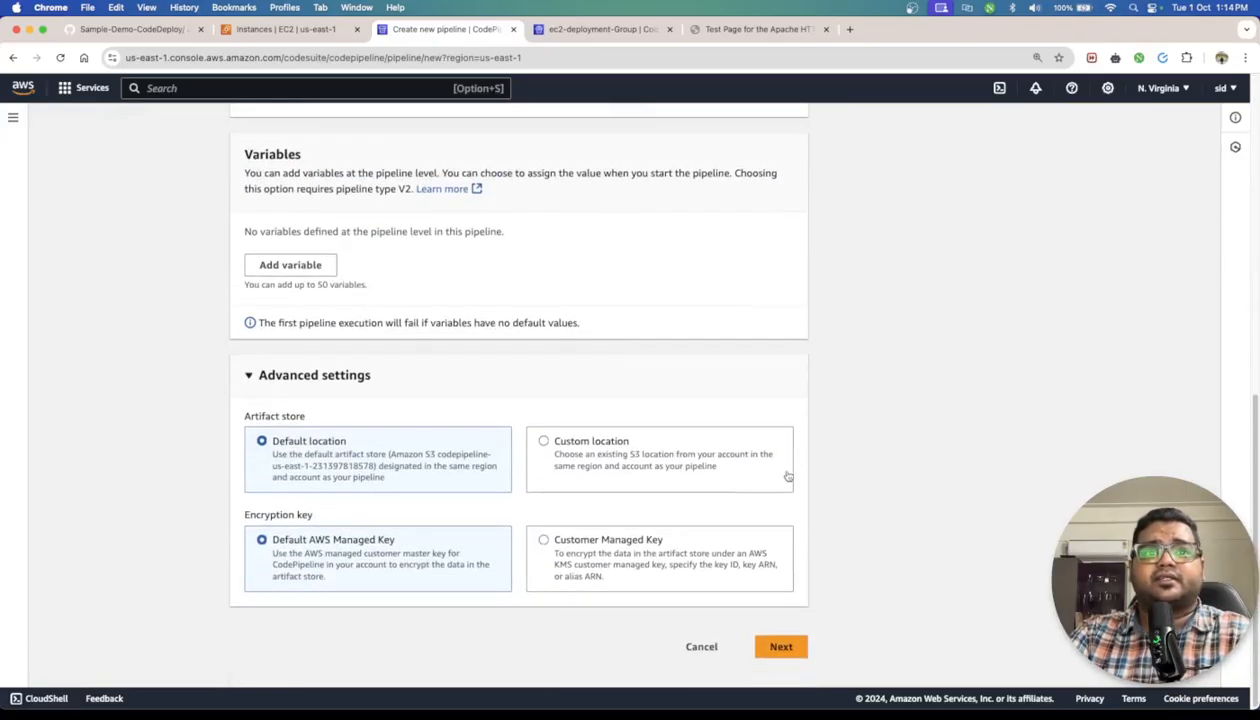
{"action": "left_click", "coordinate": [790, 644]}
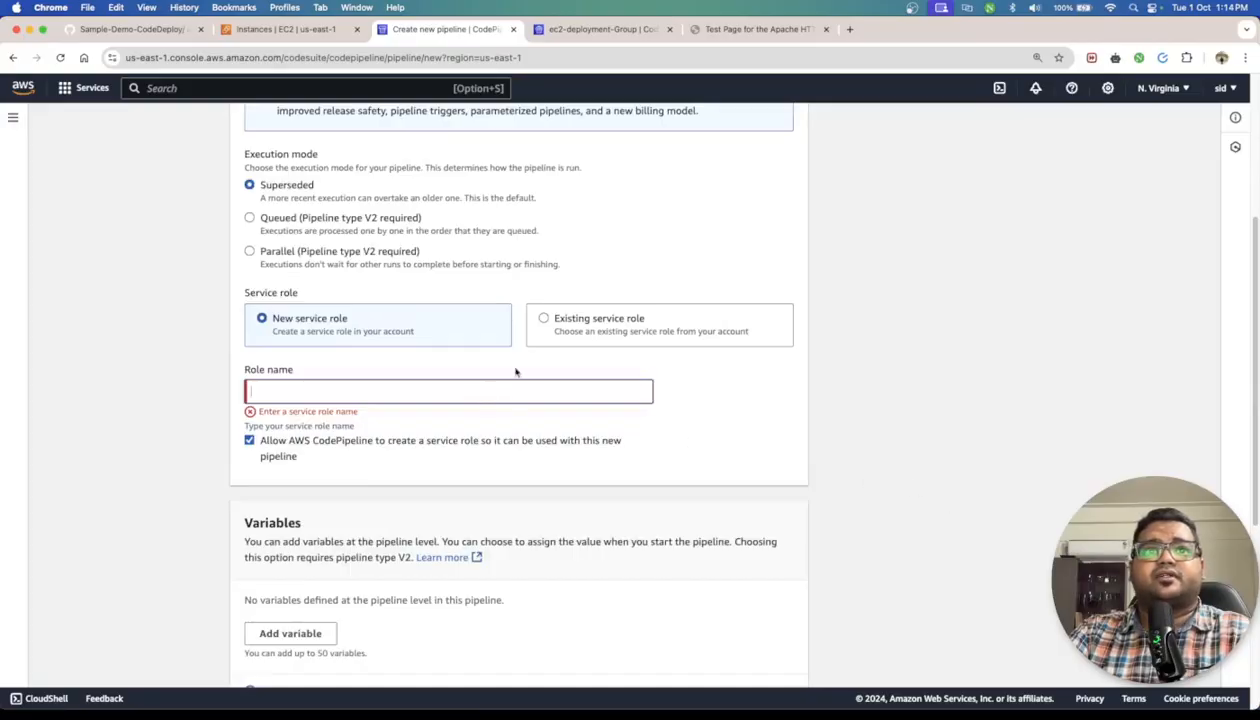
{"action": "left_click", "coordinate": [600, 333]}
{"action": "left_click", "coordinate": [454, 331]}
{"action": "left_click", "coordinate": [431, 394]}
{"action": "left_click", "coordinate": [401, 444]}
{"action": "left_click", "coordinate": [401, 444]}
{"action": "left_click_drag", "start_coordinate": [357, 441], "coordinate": [568, 448]}
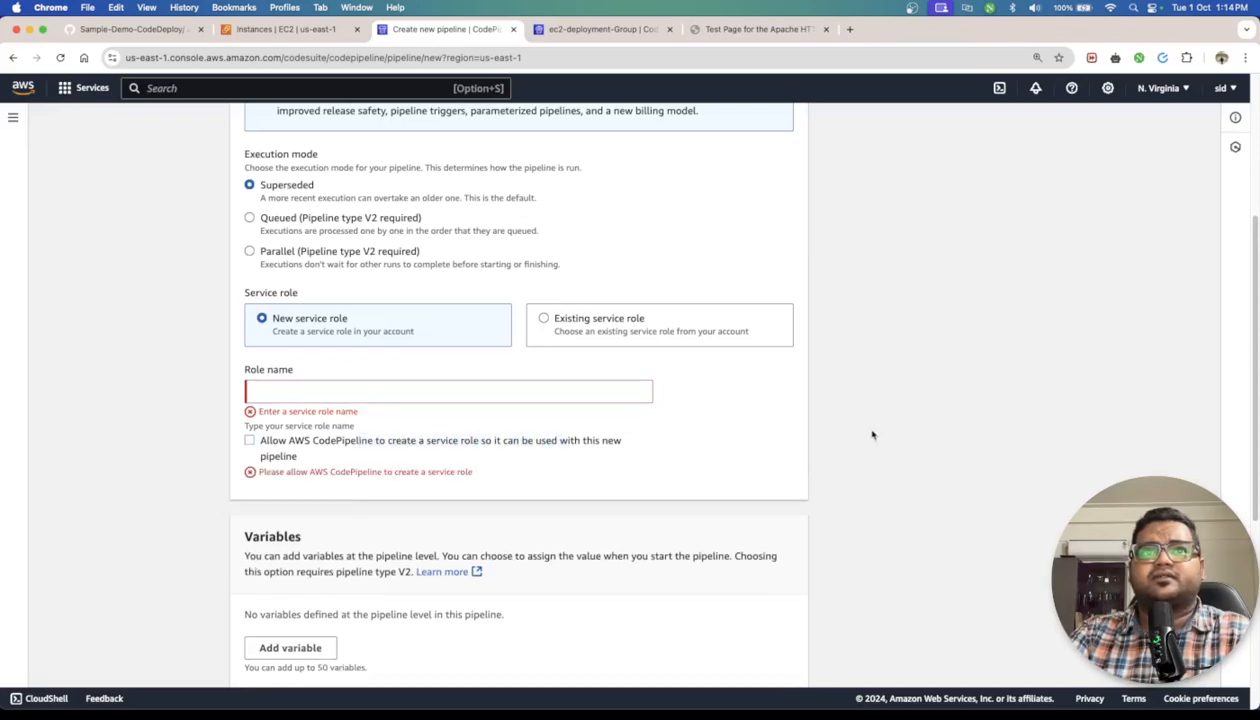
{"action": "scroll", "coordinate": [844, 430], "scroll_direction": "up", "scroll_amount": 5}
{"action": "scroll", "coordinate": [740, 502], "scroll_direction": "down", "scroll_amount": 6}
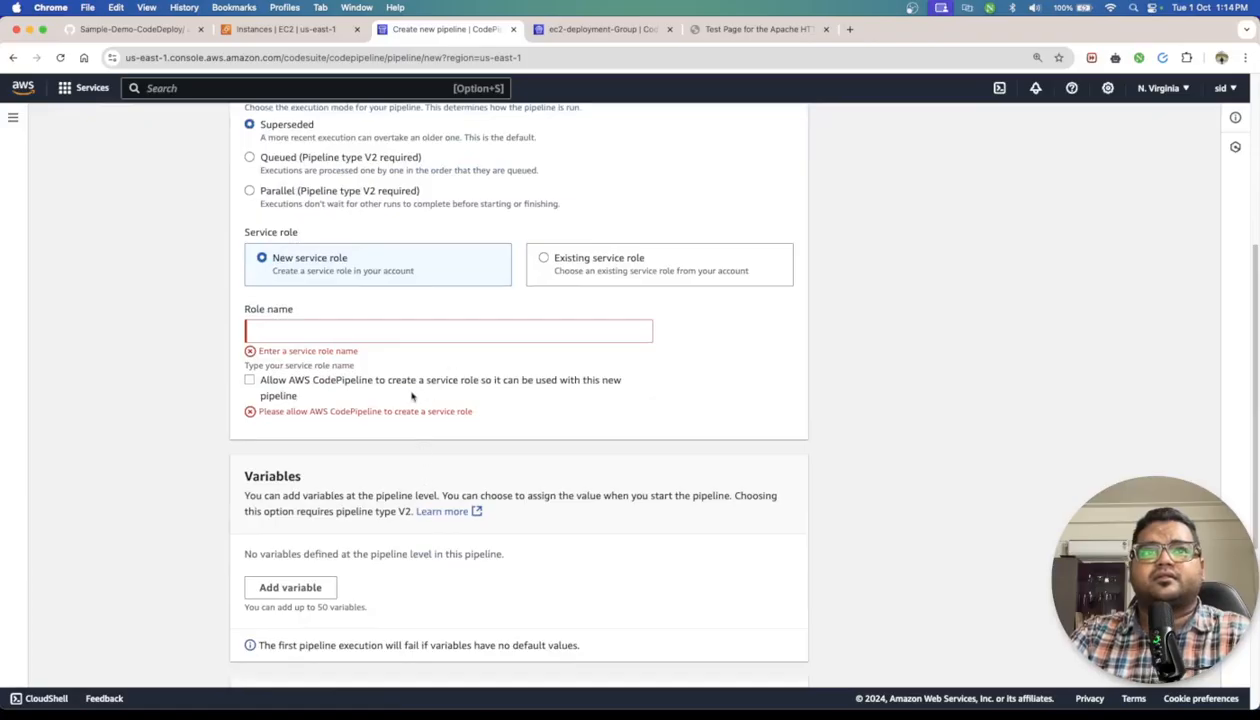
{"action": "left_click", "coordinate": [406, 390]}
Go back over the pipeline name and settings, and continue to the source stage
{"action": "scroll", "coordinate": [746, 405], "scroll_direction": "up", "scroll_amount": 5}
{"action": "scroll", "coordinate": [746, 405], "scroll_direction": "down", "scroll_amount": 10}
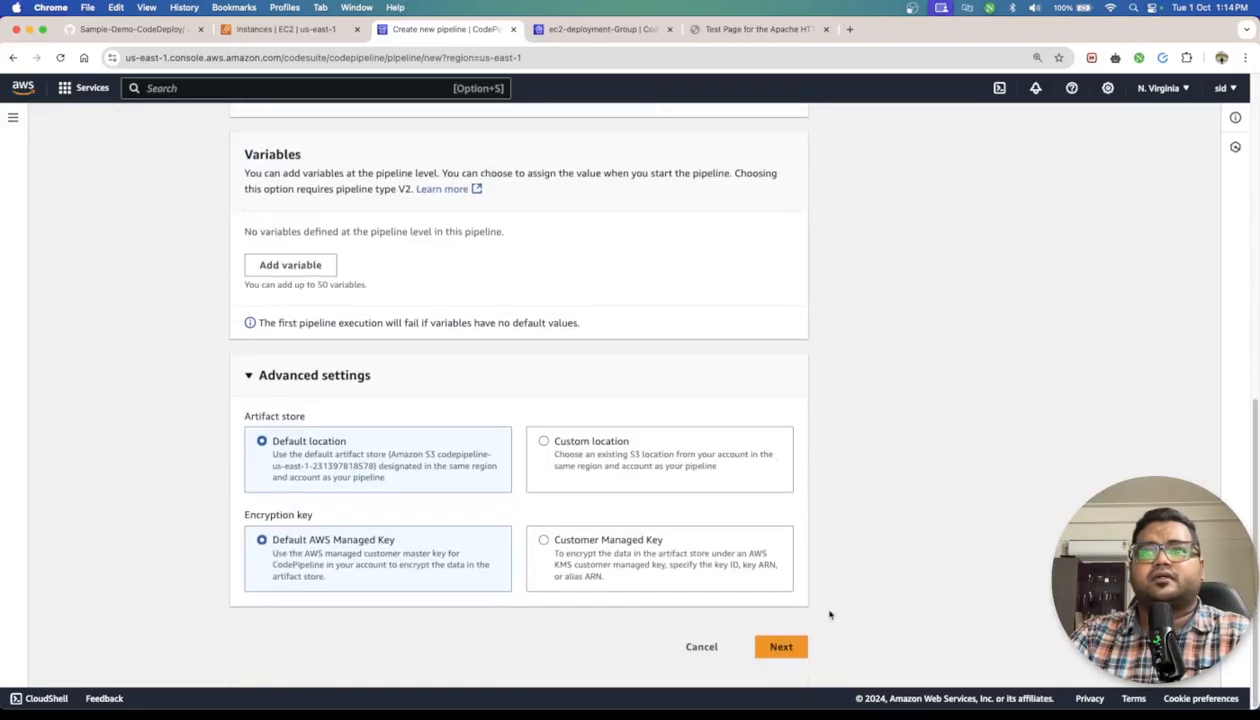
{"action": "scroll", "coordinate": [815, 620], "scroll_direction": "up", "scroll_amount": 10}
{"action": "left_click", "coordinate": [440, 303]}
{"action": "scroll", "coordinate": [600, 450], "scroll_direction": "down", "scroll_amount": 10}
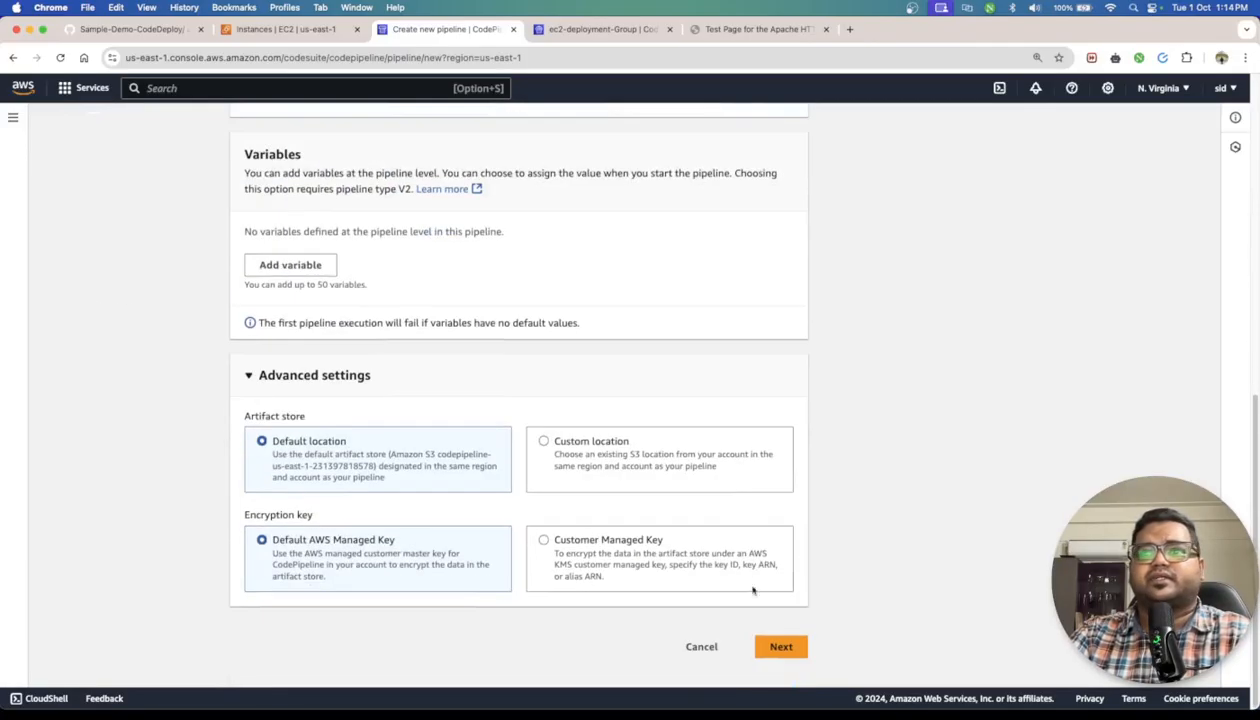
{"action": "left_click", "coordinate": [777, 652]}
Set the source provider to GitHub (Version 2) and choose the first existing GitHub connection
{"action": "left_click", "coordinate": [540, 300]}
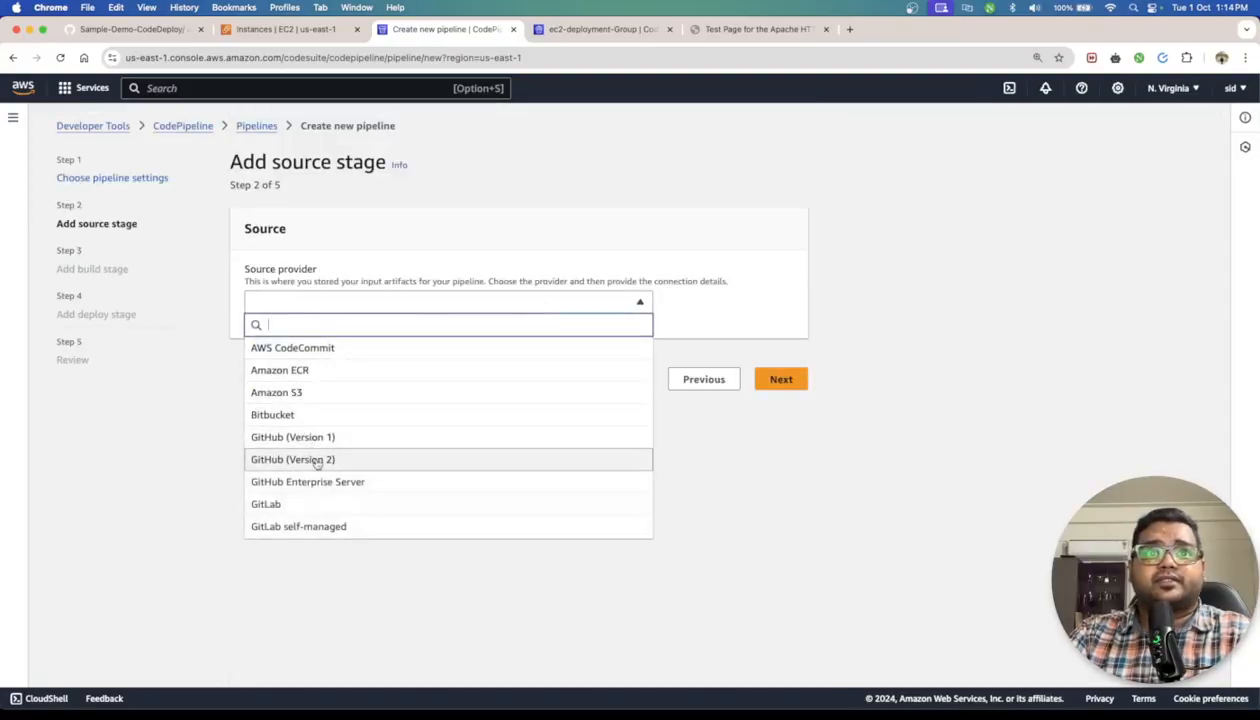
{"action": "left_click", "coordinate": [425, 460]}
{"action": "left_click", "coordinate": [250, 468]}
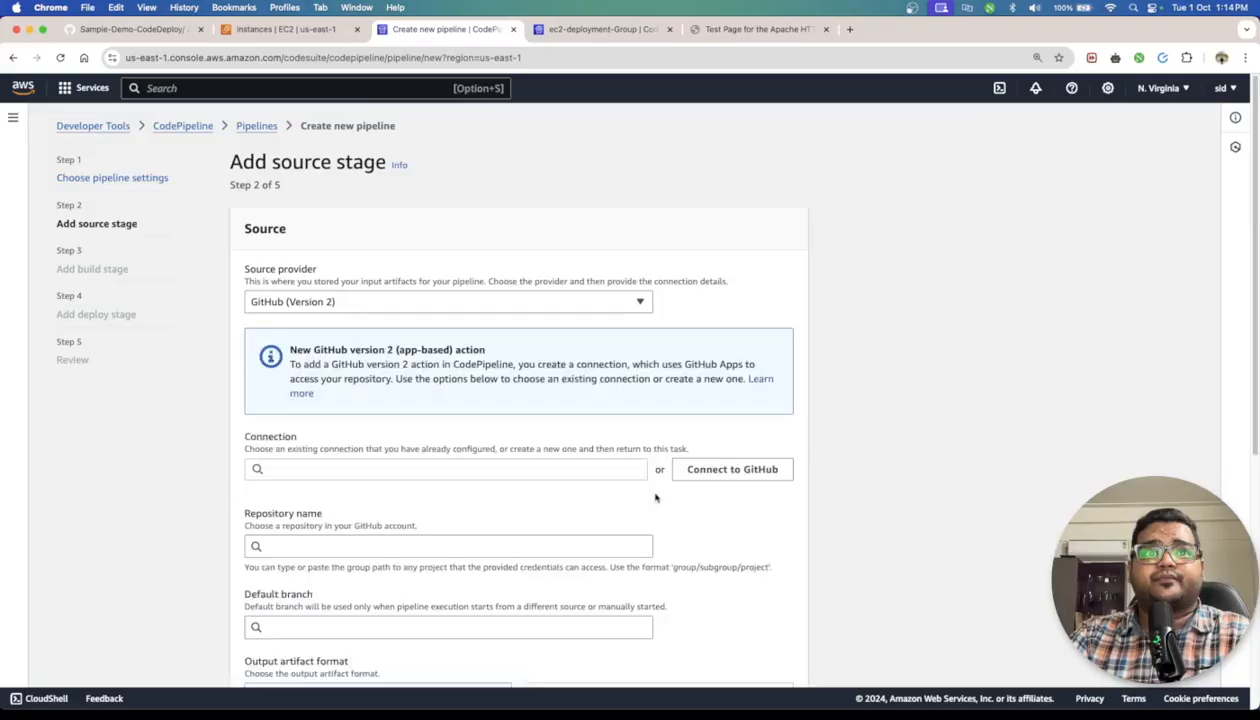
{"action": "left_click", "coordinate": [526, 470]}
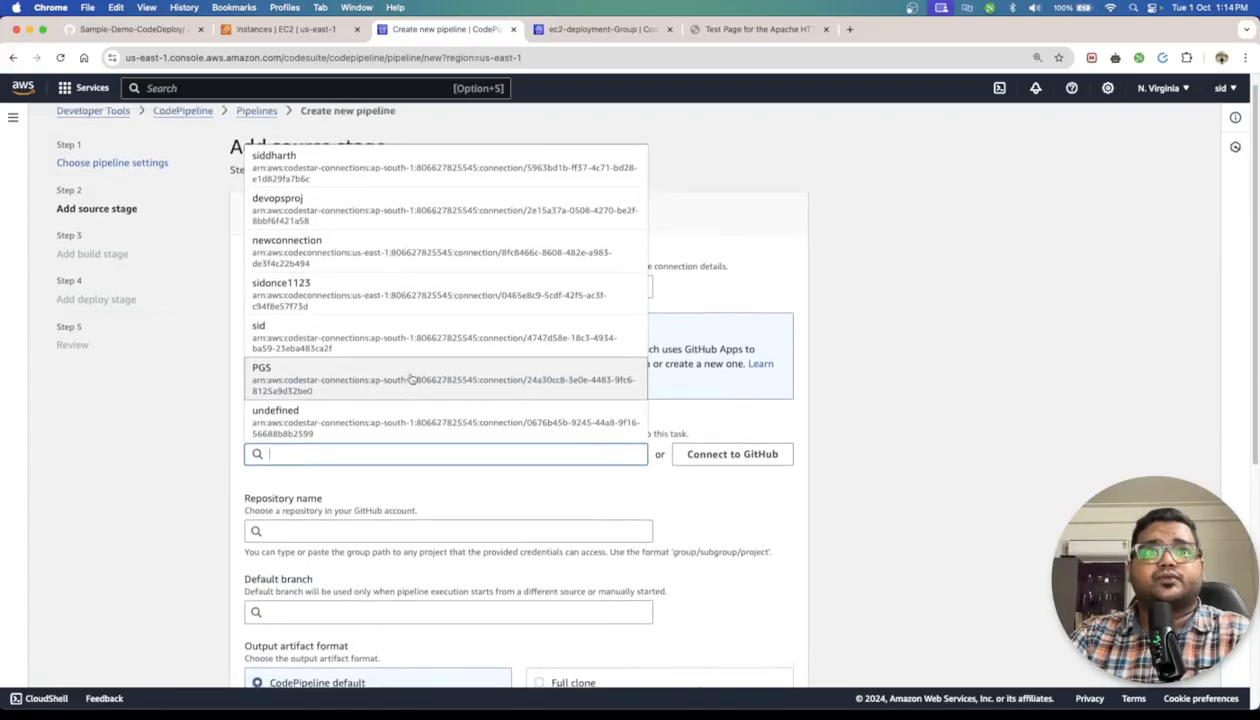
{"action": "scroll", "coordinate": [410, 376], "scroll_direction": "down", "scroll_amount": 1}
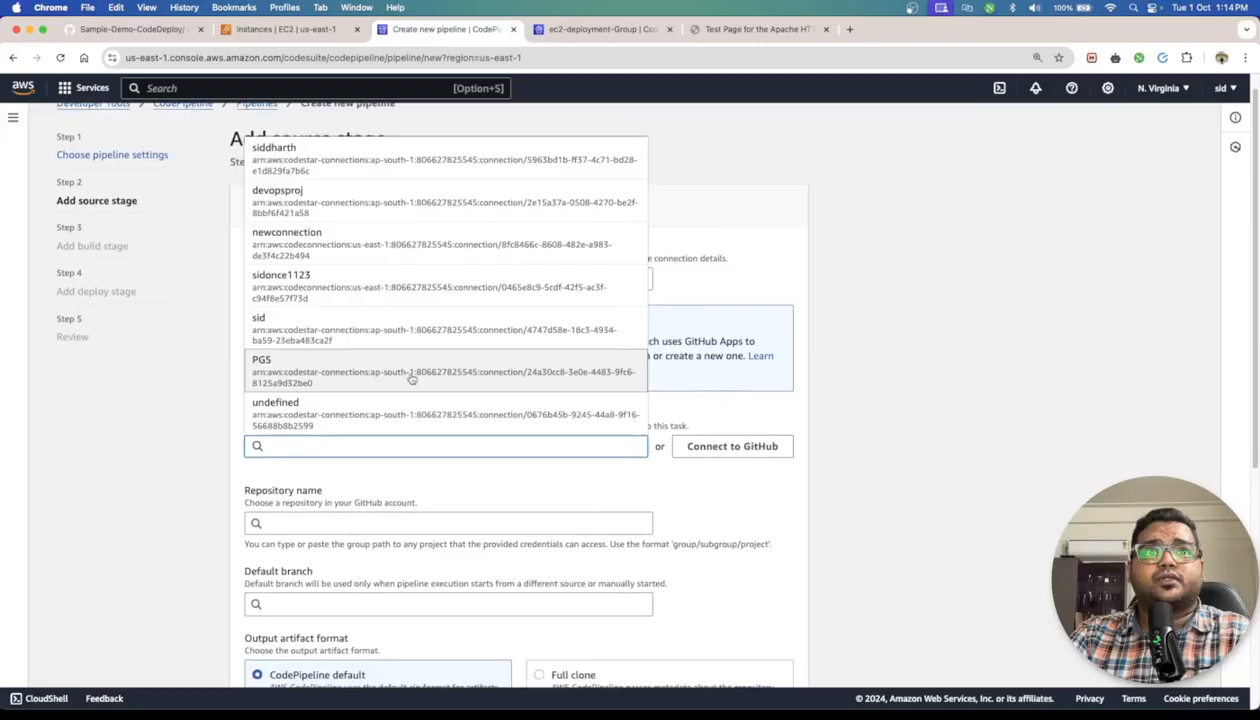
{"action": "left_click", "coordinate": [428, 166]}
Search the connected repositories for sample-demo and select Sample-Demo-CodeDeploy as the source repository
{"action": "scroll", "coordinate": [405, 357], "scroll_direction": "down", "scroll_amount": 5}
{"action": "left_click", "coordinate": [395, 330]}
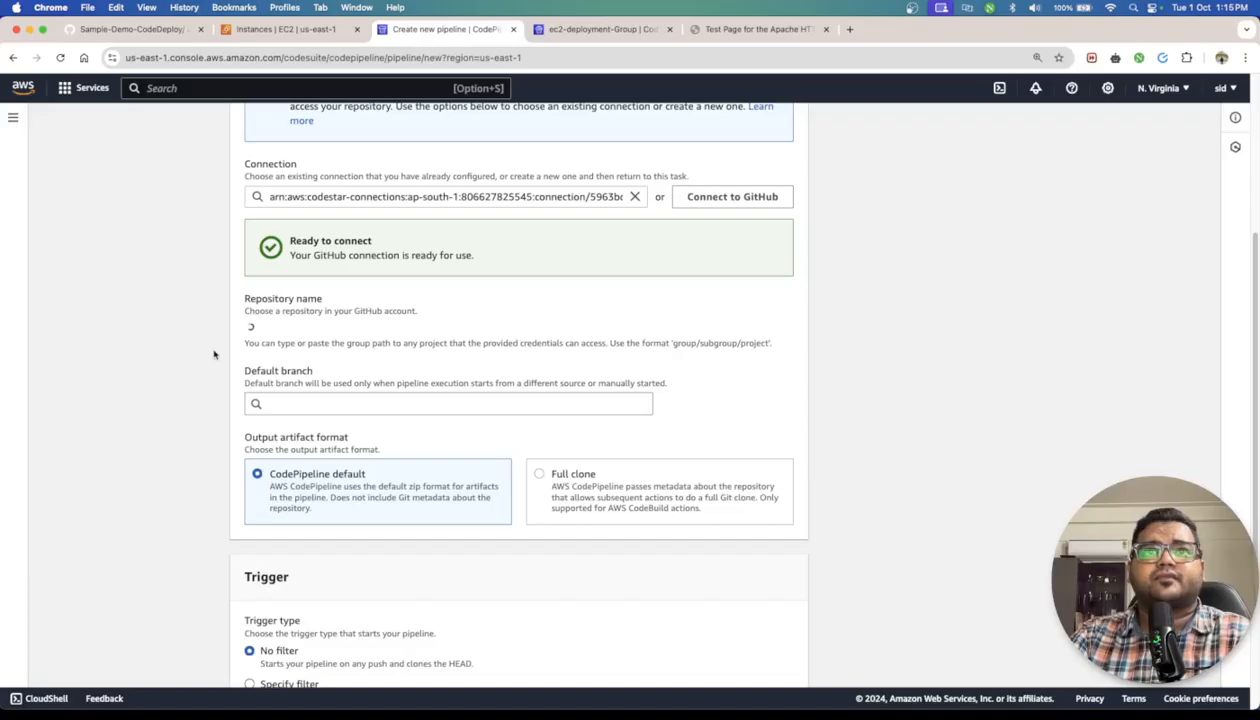
{"action": "left_click", "coordinate": [296, 332]}
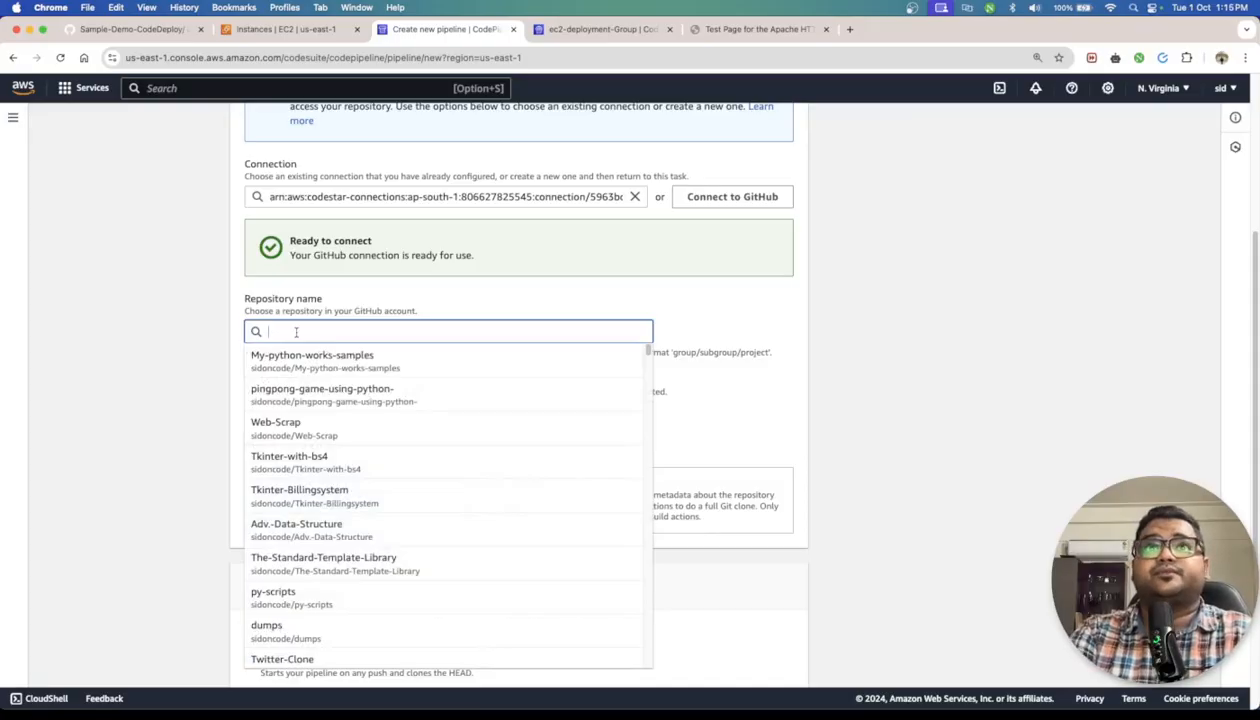
{"action": "type", "text": "sample-demo"}
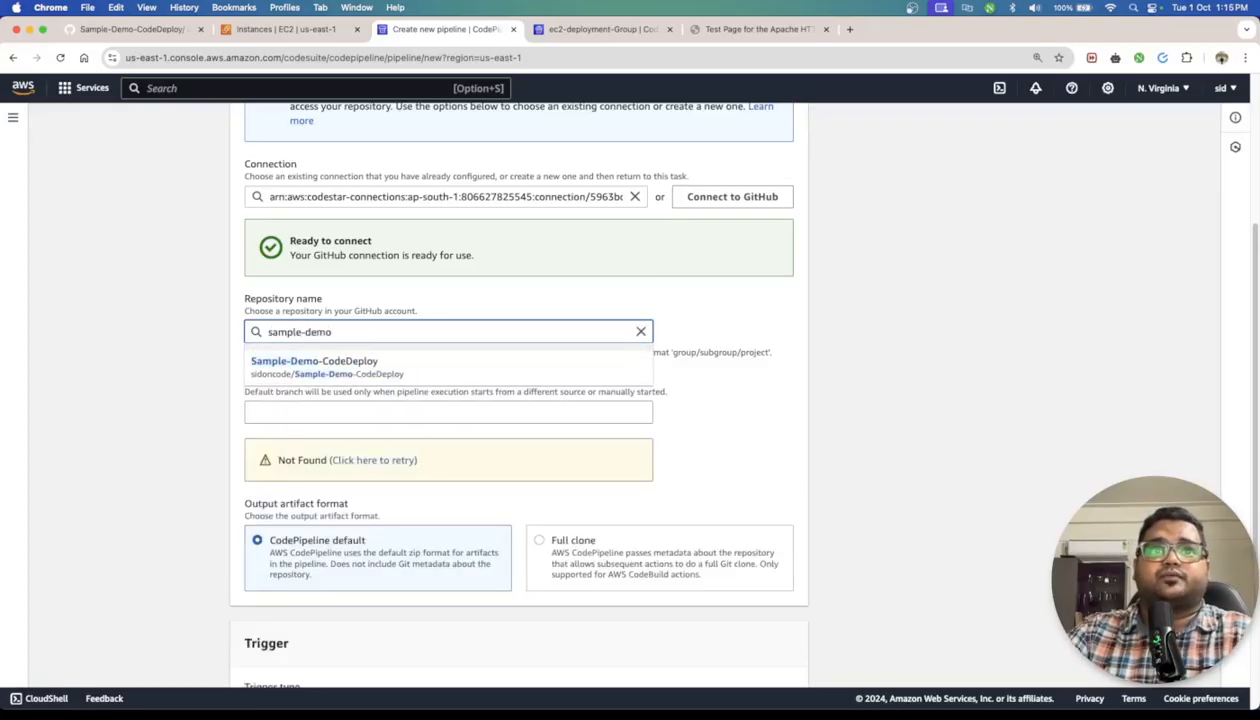
{"action": "left_click", "coordinate": [380, 366]}
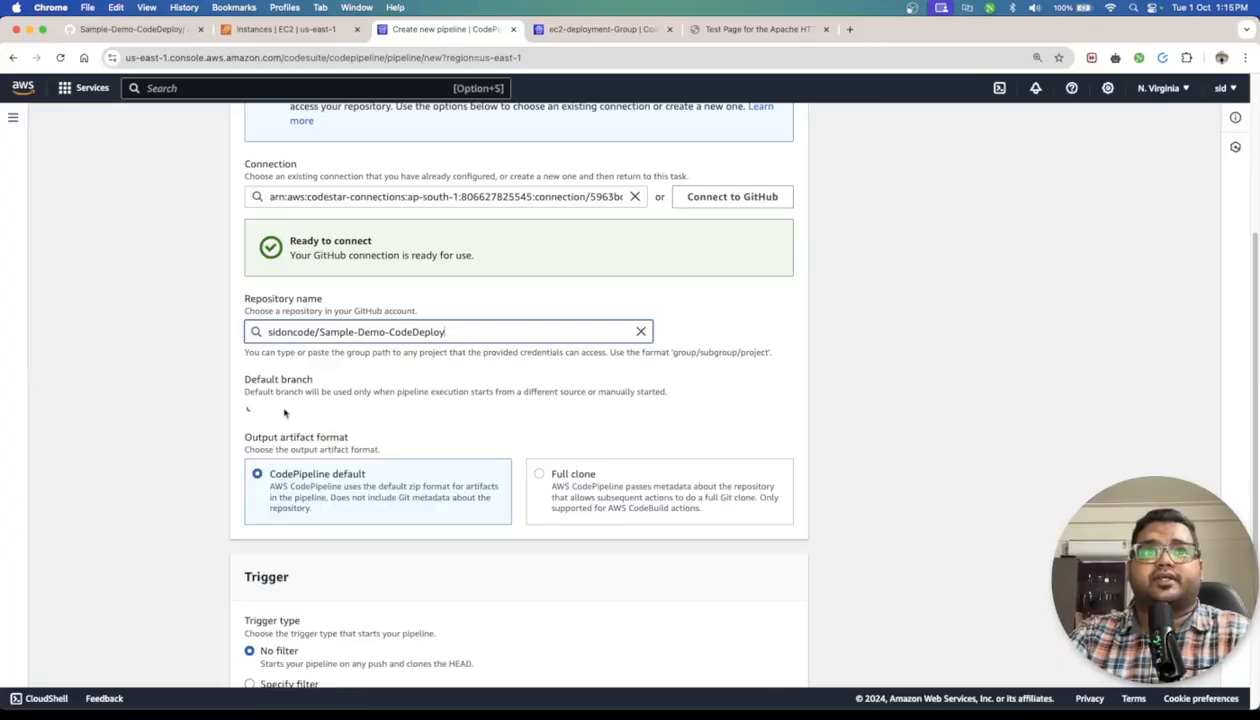
Set the default branch to main and continue to the build stage
{"action": "left_click", "coordinate": [289, 412]}
{"action": "left_click", "coordinate": [340, 437]}
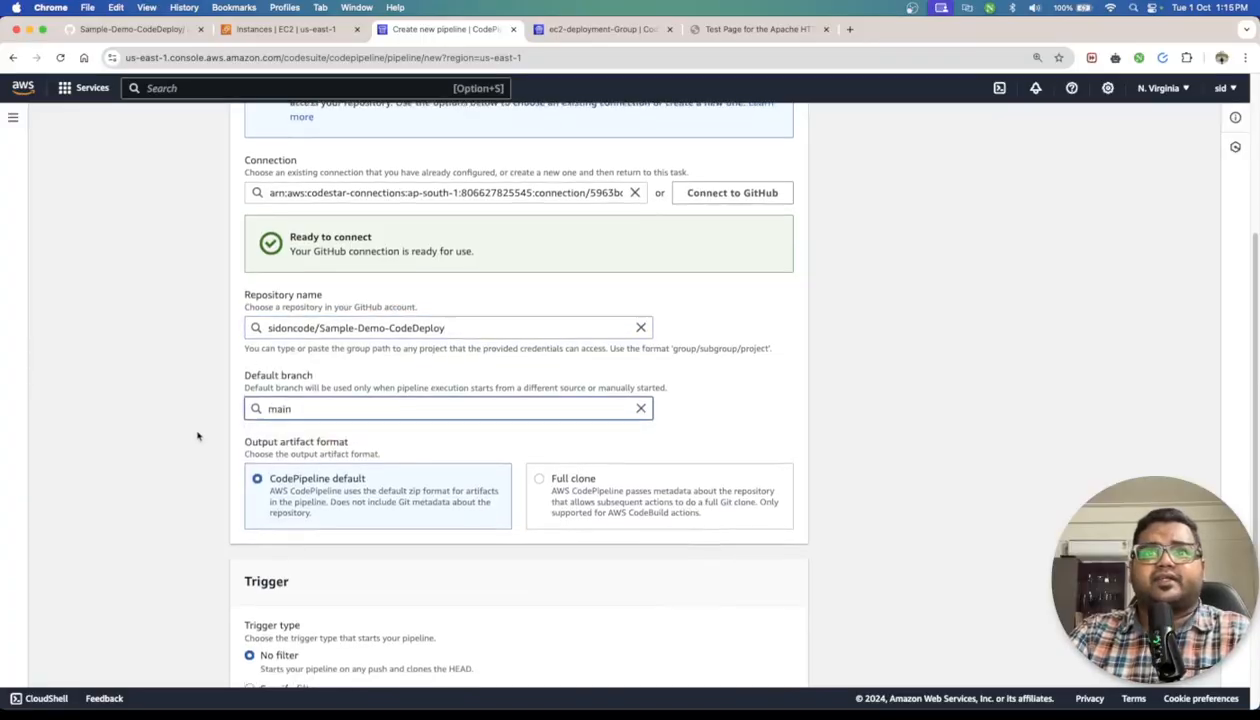
{"action": "scroll", "coordinate": [197, 436], "scroll_direction": "down", "scroll_amount": 5}
{"action": "left_click", "coordinate": [781, 647]}
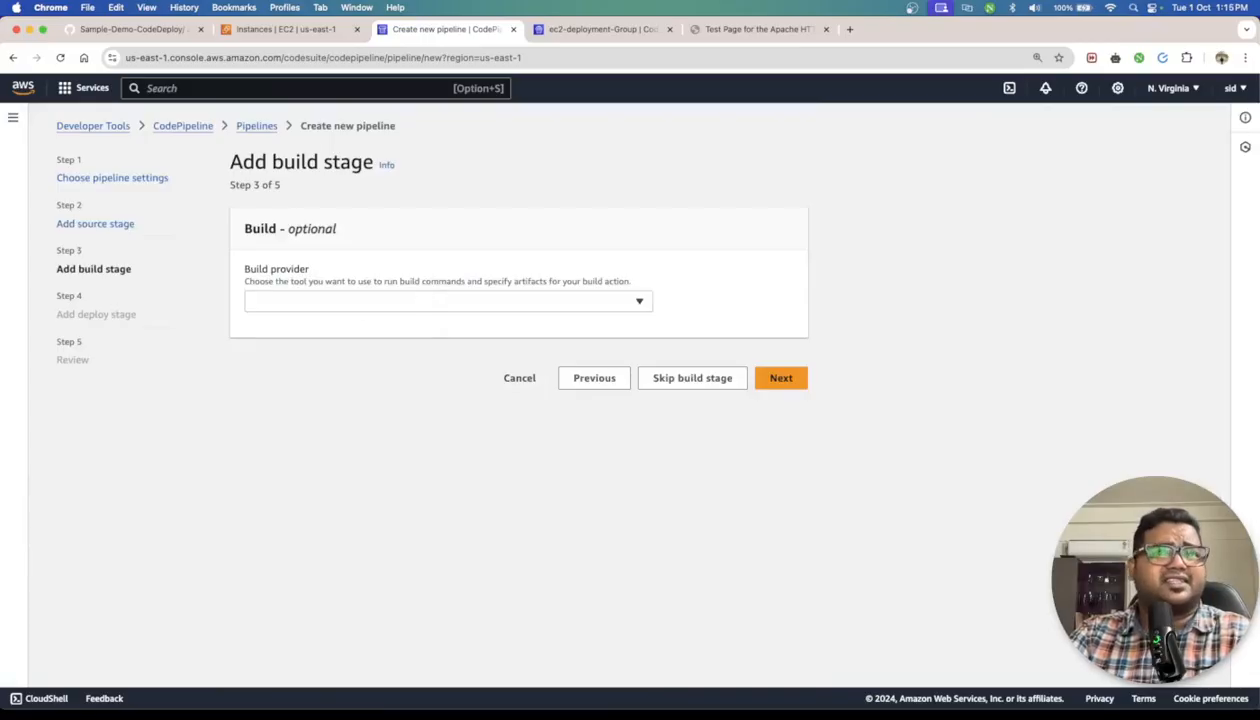
Skip the optional build stage of the new pipeline and confirm going on to the deploy stage
{"action": "left_click", "coordinate": [444, 306]}
{"action": "left_click", "coordinate": [475, 505]}
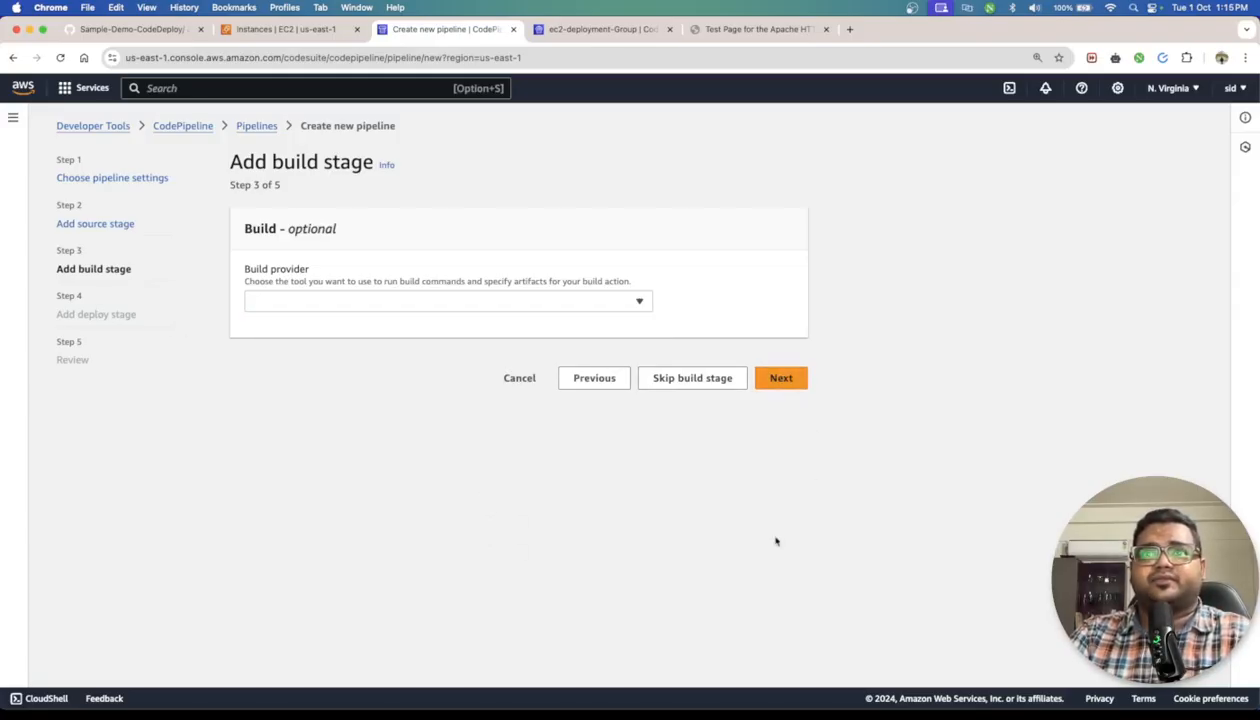
{"action": "left_click", "coordinate": [742, 384]}
{"action": "left_click", "coordinate": [795, 437]}
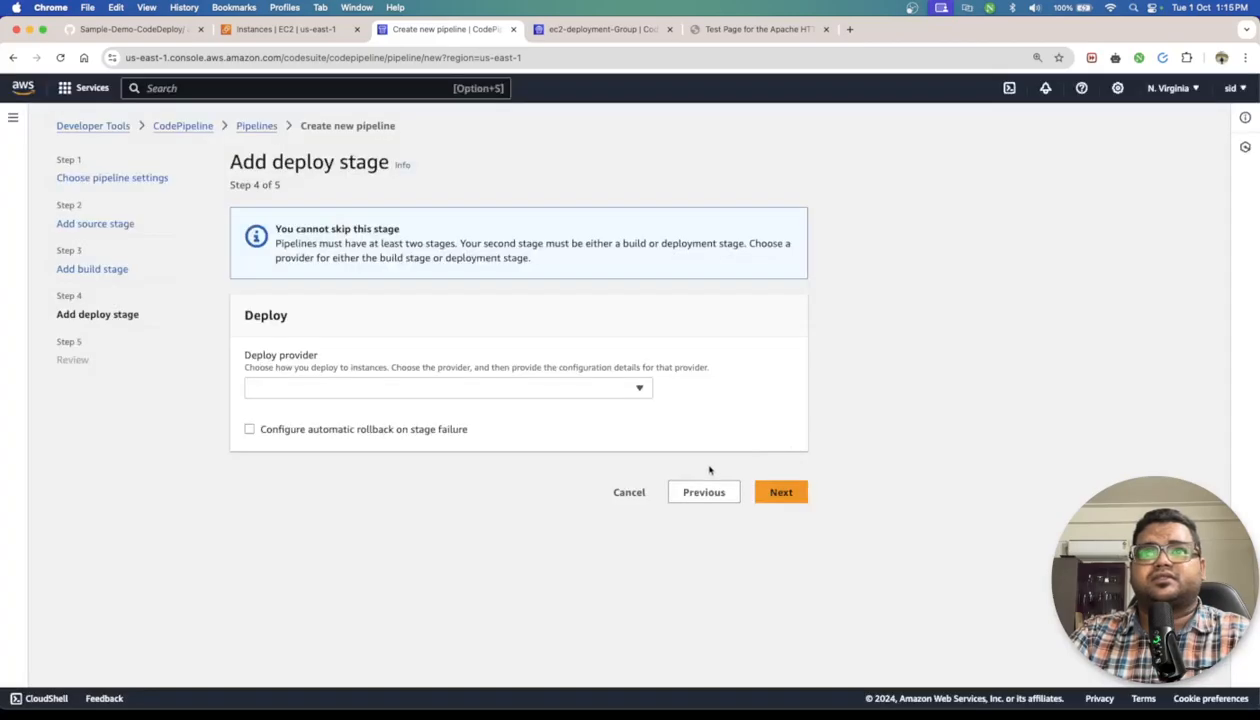
Set the deploy provider to AWS CodeDeploy with application MyDemoApplication and deployment group ec2-deployment-Group, and continue to the review
{"action": "left_click", "coordinate": [431, 390]}
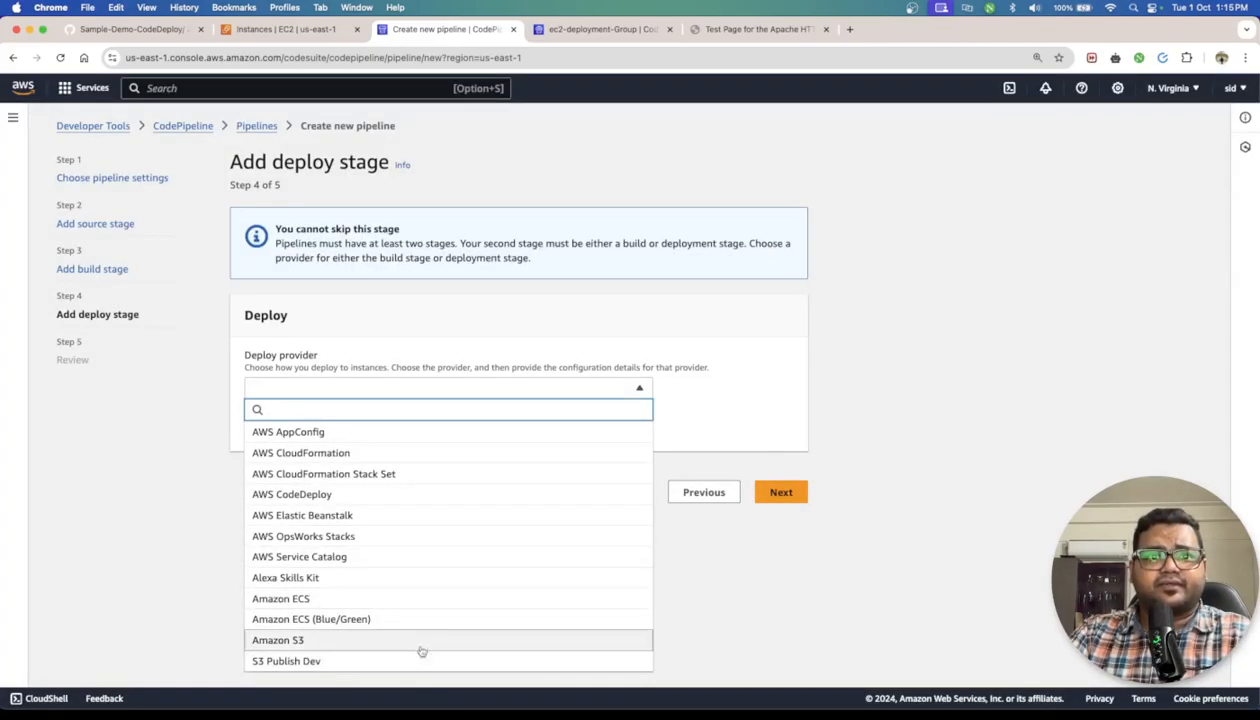
{"action": "left_click", "coordinate": [446, 494]}
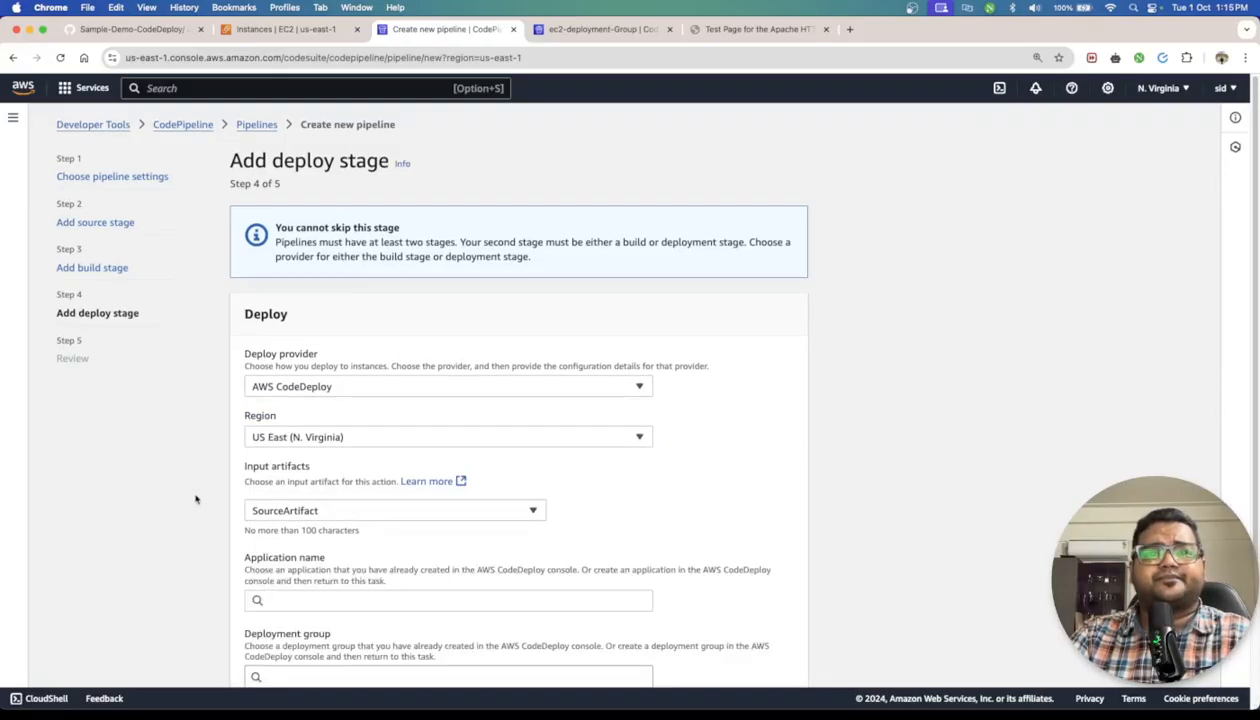
{"action": "scroll", "coordinate": [200, 499], "scroll_direction": "down", "scroll_amount": 3}
{"action": "left_click", "coordinate": [372, 477]}
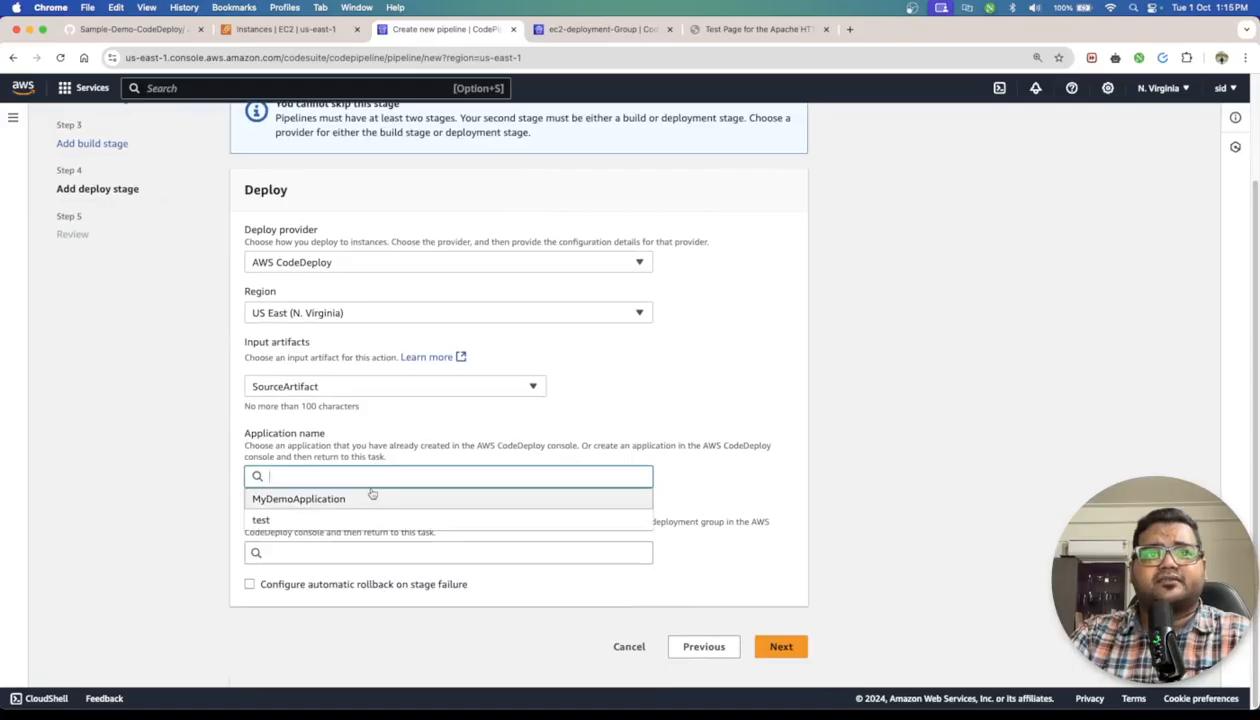
{"action": "left_click", "coordinate": [372, 498]}
{"action": "left_click", "coordinate": [360, 553]}
{"action": "left_click", "coordinate": [306, 577]}
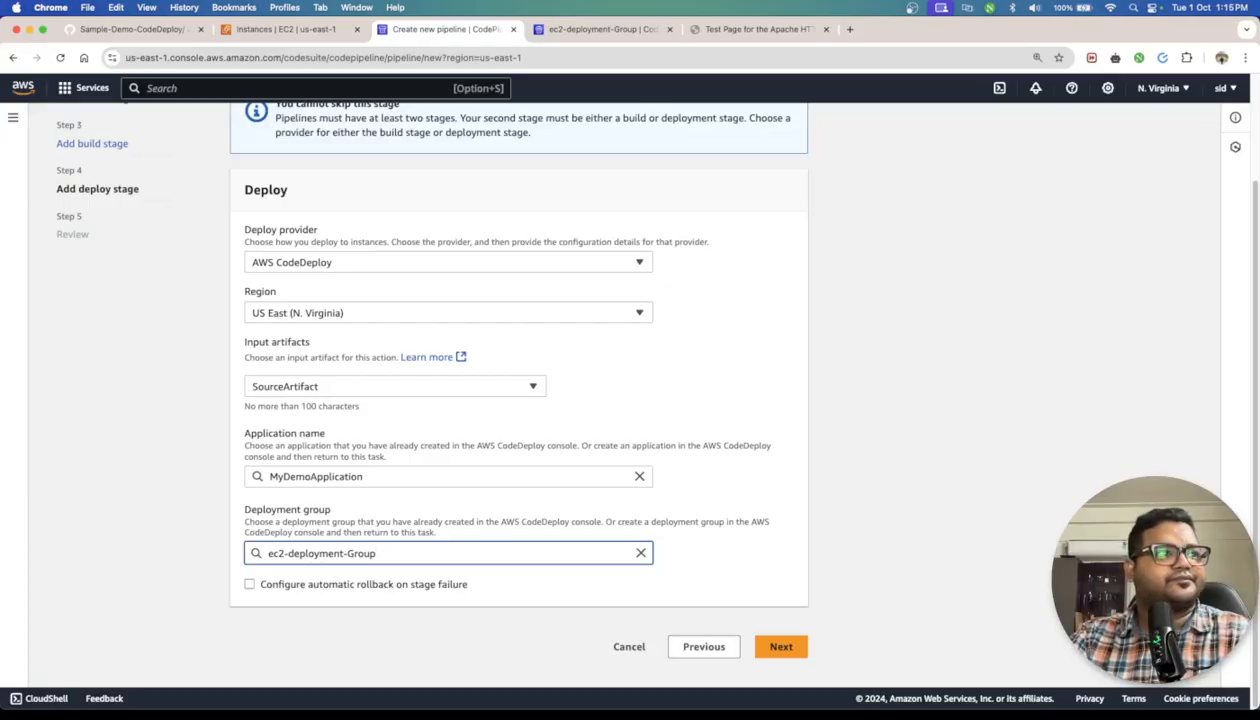
{"action": "left_click", "coordinate": [781, 646]}
Create the pipeline after going over its reviewed settings, and follow the progress of its Source and Deploy stages
{"action": "scroll", "coordinate": [867, 437], "scroll_direction": "down", "scroll_amount": 1}
{"action": "scroll", "coordinate": [865, 450], "scroll_direction": "down", "scroll_amount": 10}
{"action": "left_click", "coordinate": [759, 647]}
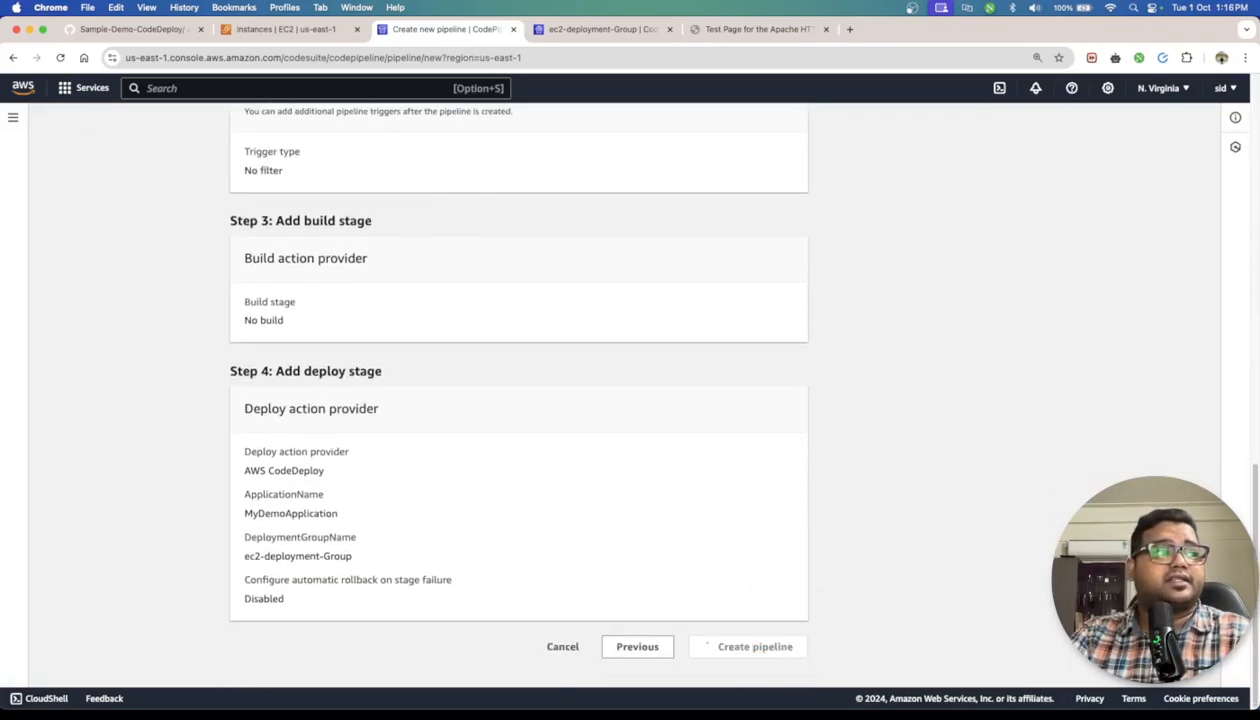
{"action": "scroll", "coordinate": [863, 413], "scroll_direction": "up", "scroll_amount": 15}
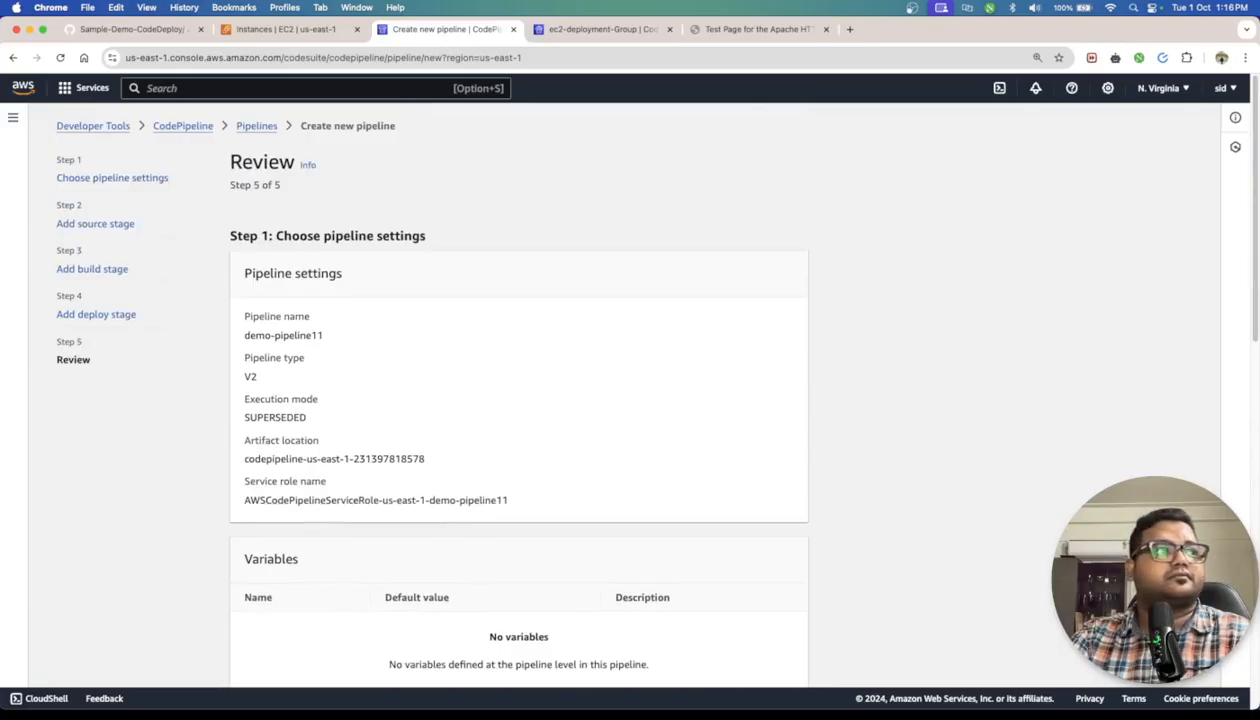
{"action": "scroll", "coordinate": [920, 425], "scroll_direction": "down", "scroll_amount": 10}
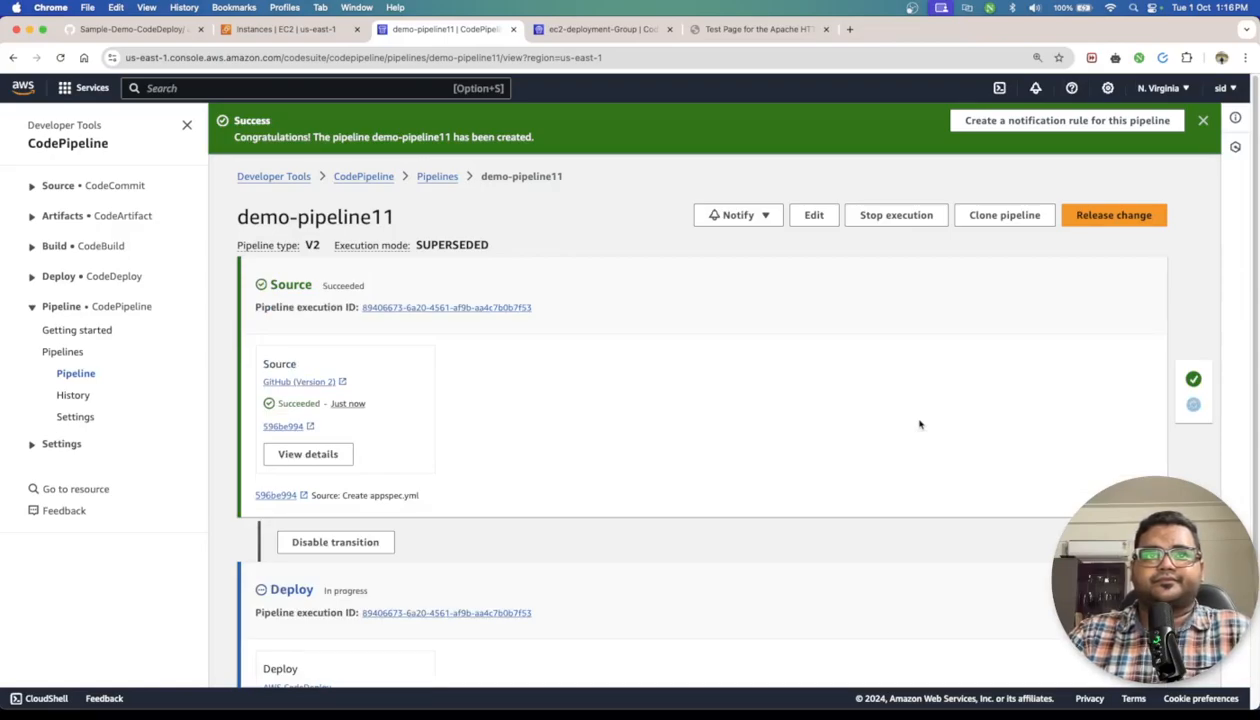
{"action": "scroll", "coordinate": [920, 424], "scroll_direction": "down", "scroll_amount": 3}
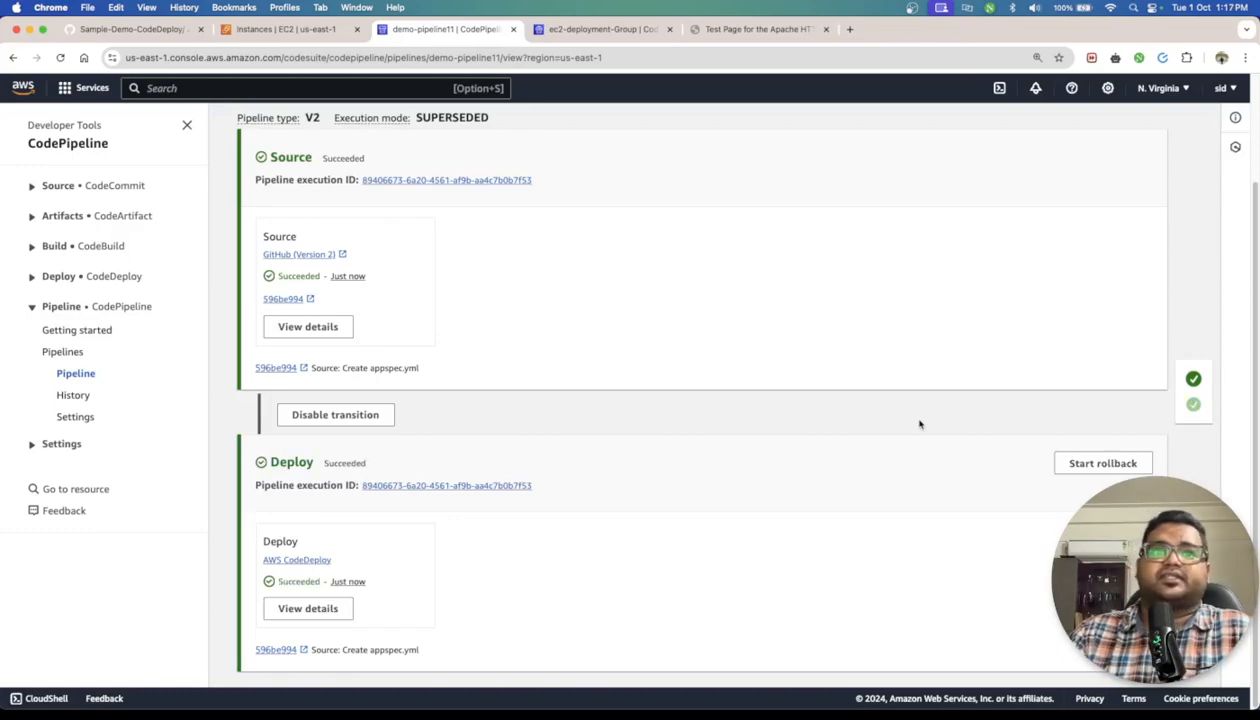
Try to open the Codepipeline-Demo instance's public IPv4 address from its instance details, retry loading it, and close the page
{"action": "left_click", "coordinate": [294, 31]}
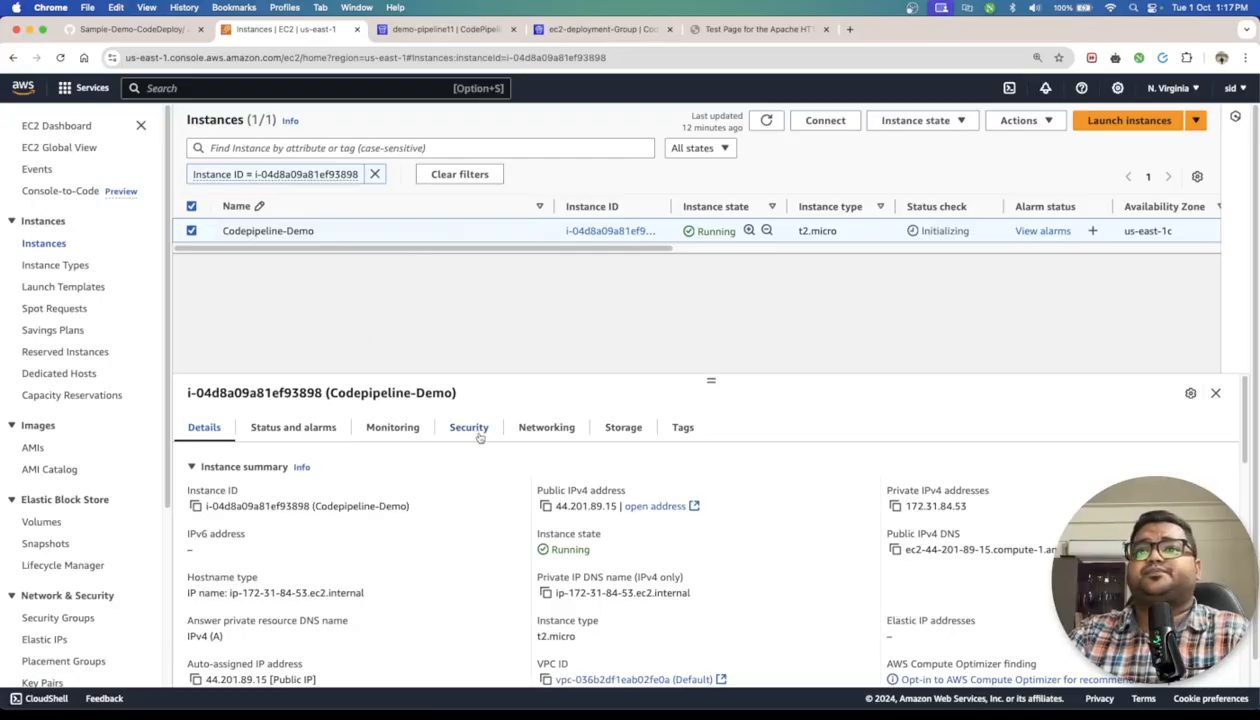
{"action": "left_click", "coordinate": [655, 507]}
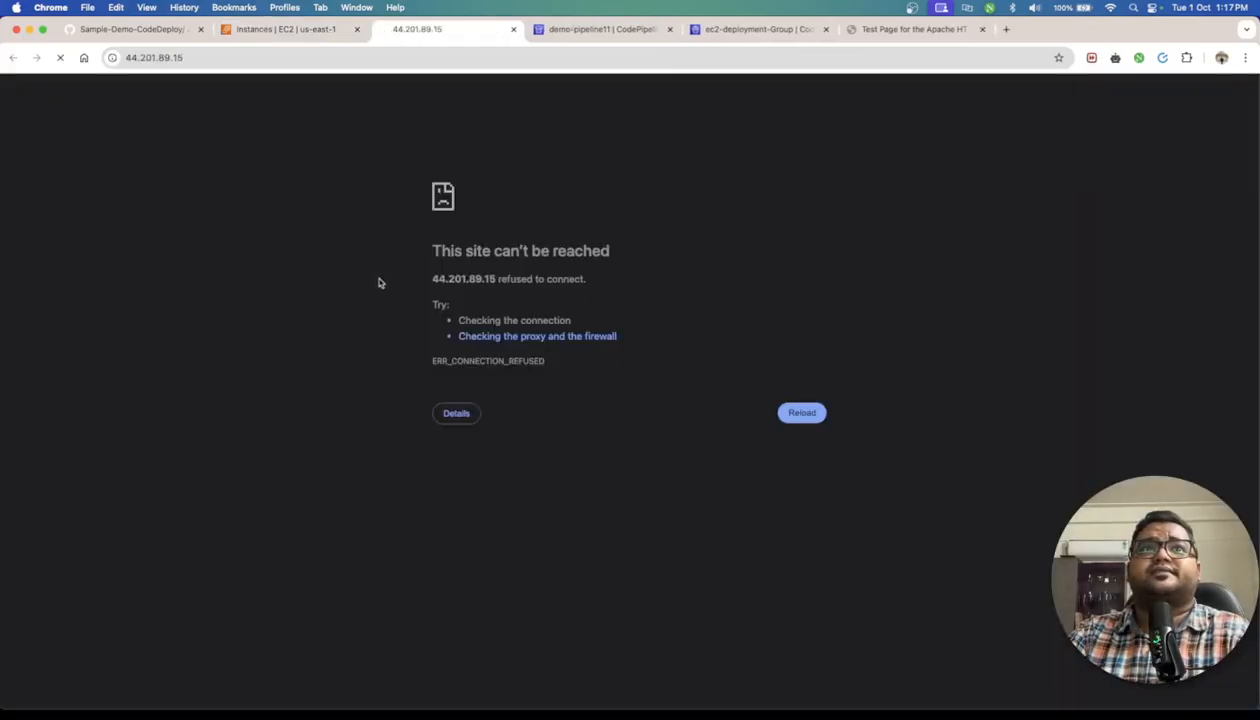
{"action": "left_click", "coordinate": [802, 414]}
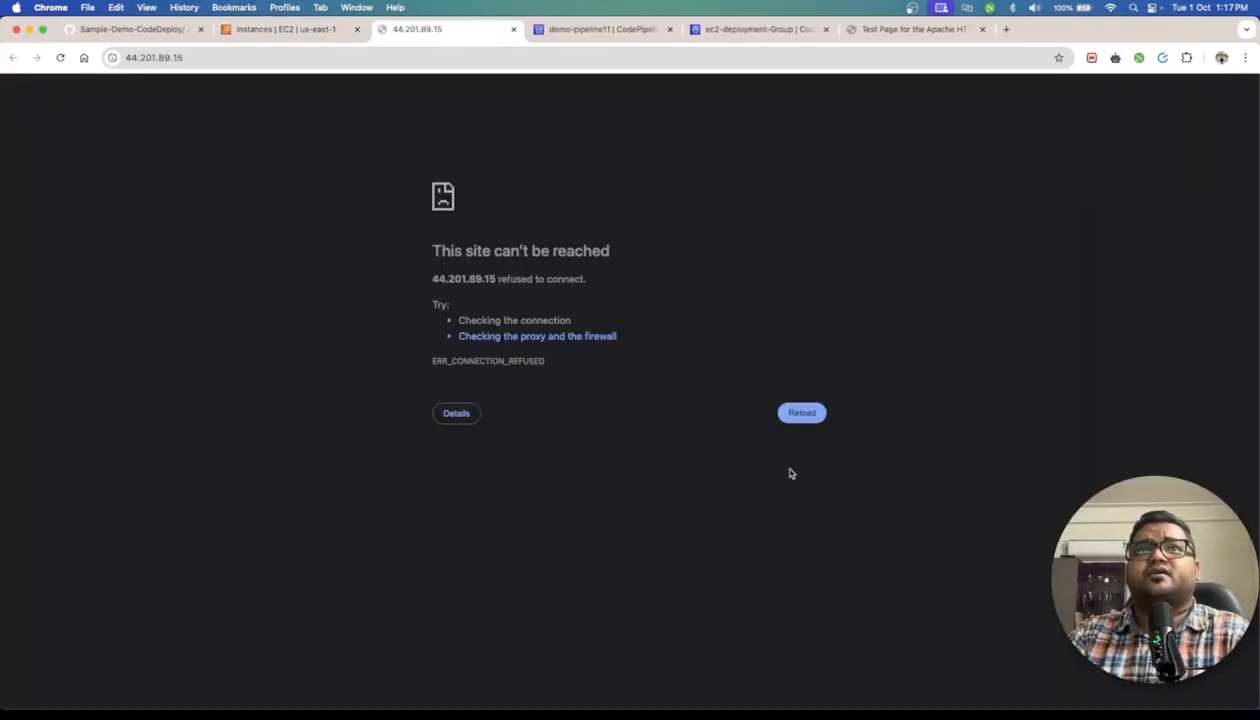
{"action": "left_click", "coordinate": [58, 58]}
{"action": "left_click", "coordinate": [513, 29]}
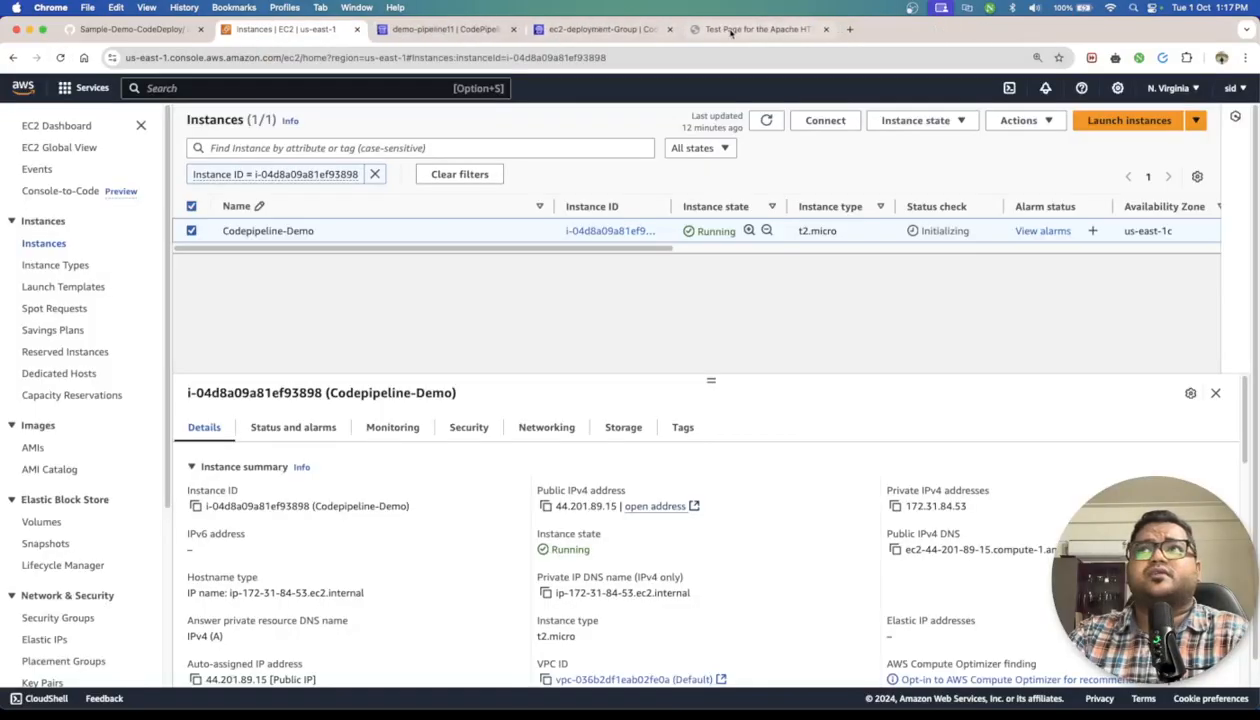
Reload the Apache test page already open for the server and examine the deployed page and its address
{"action": "left_click", "coordinate": [755, 29]}
{"action": "key", "text": "super+r"}
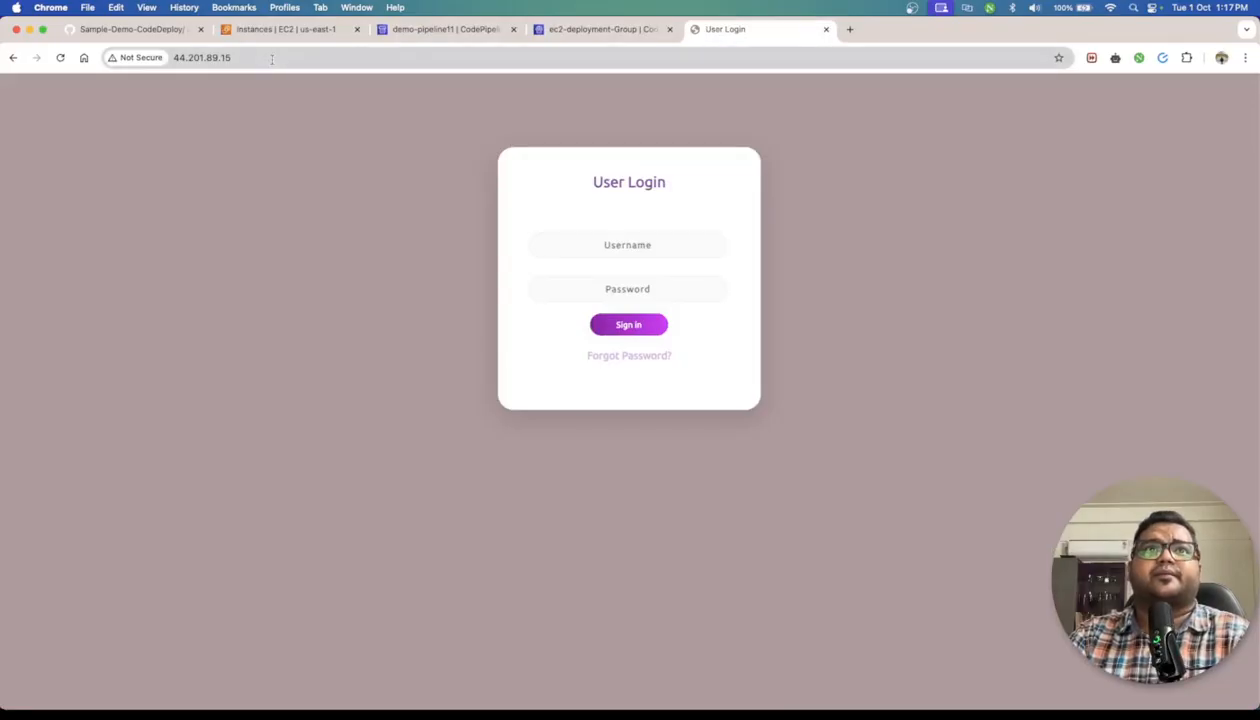
{"action": "left_click", "coordinate": [272, 60]}
{"action": "left_click", "coordinate": [214, 58]}
{"action": "left_click", "coordinate": [172, 61]}
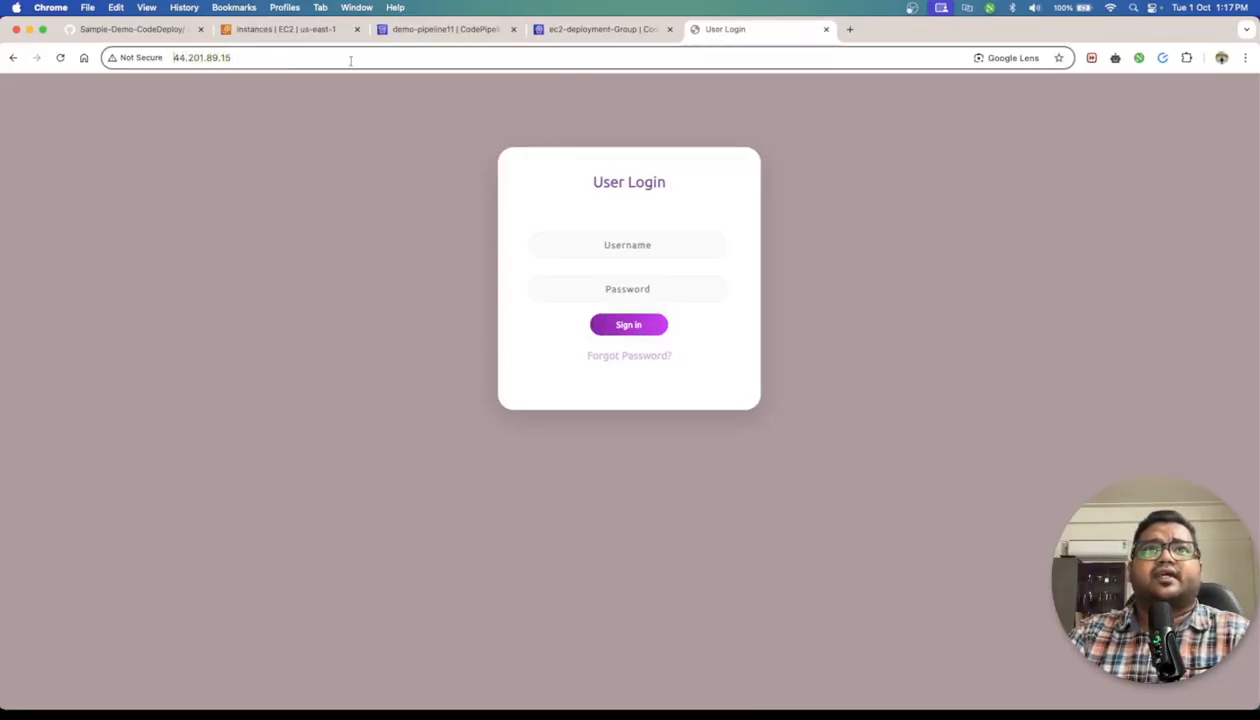
Open the Codepipeline-Demo instance's public address from its details, using HTTP instead of HTTPS, and view the deployed page
{"action": "left_click", "coordinate": [284, 32]}
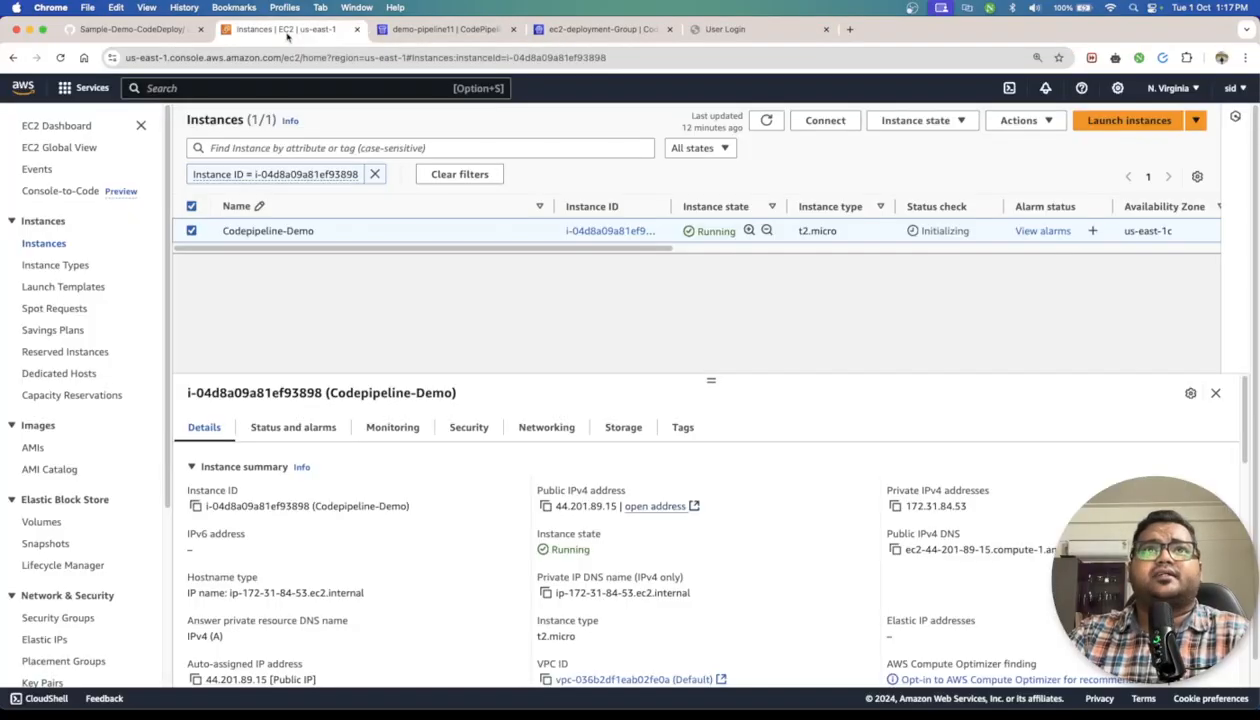
{"action": "left_click", "coordinate": [650, 507]}
{"action": "left_click", "coordinate": [128, 58]}
{"action": "left_click", "coordinate": [128, 58]}
{"action": "key", "text": "BackSpace"}
{"action": "key", "text": "Return"}
{"action": "left_click", "coordinate": [190, 58]}
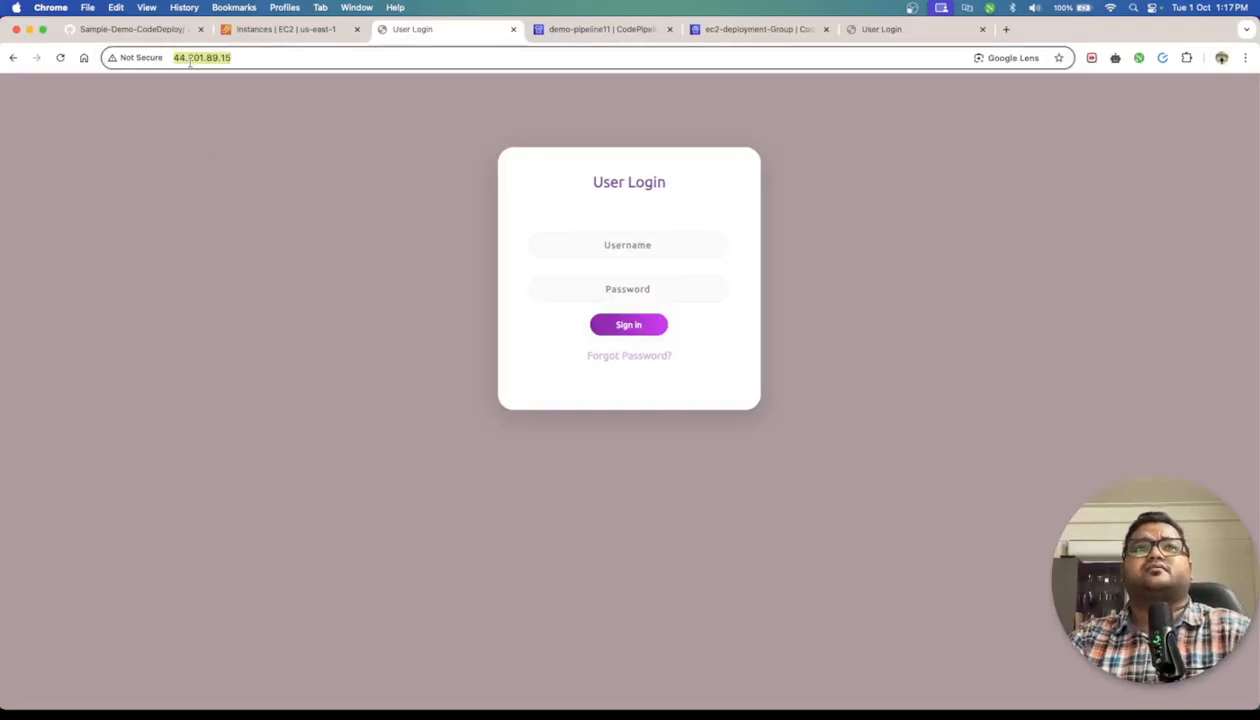
{"action": "left_click", "coordinate": [294, 256]}
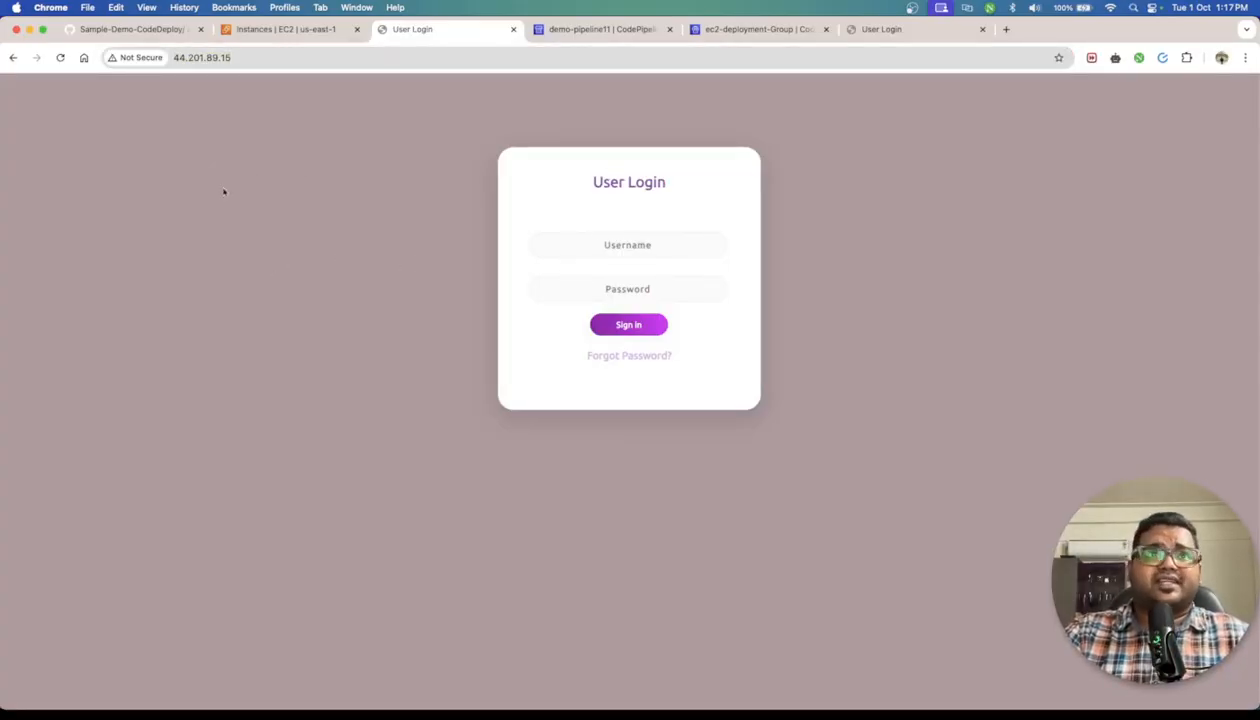
Open index.html in the Sample-Demo-CodeDeploy GitHub repository for editing
{"action": "left_click", "coordinate": [138, 38]}
{"action": "left_click", "coordinate": [84, 314]}
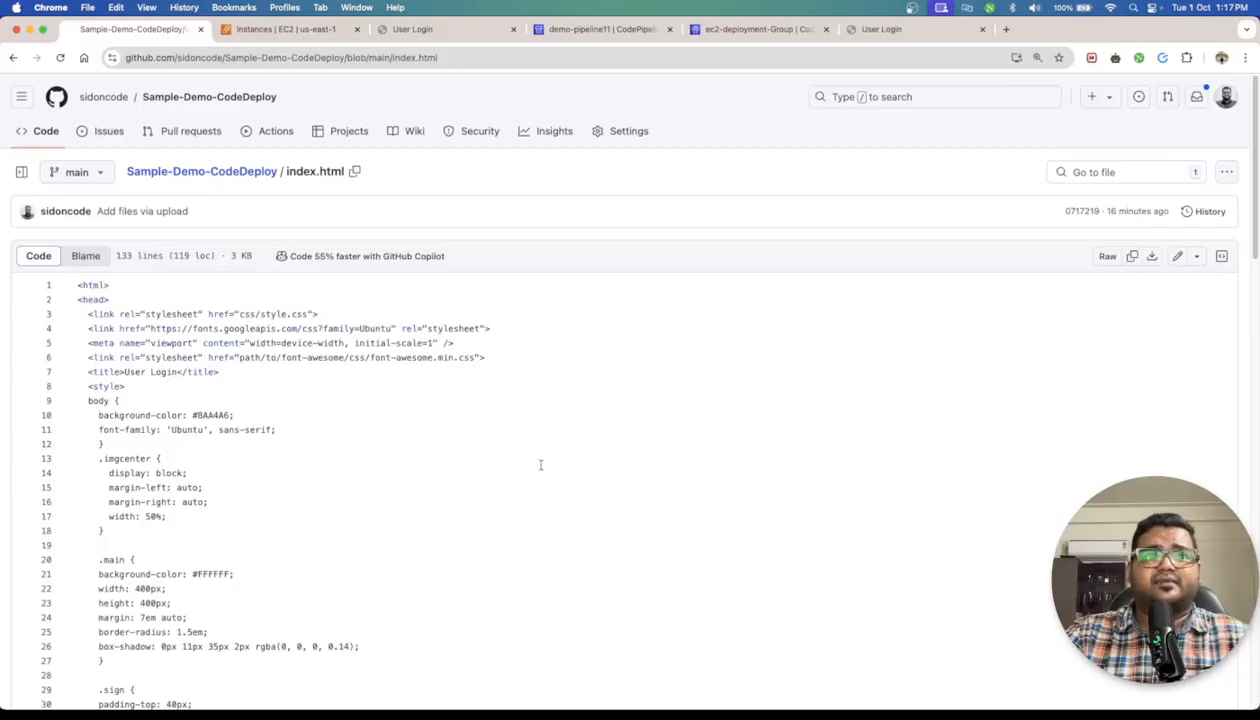
{"action": "left_click", "coordinate": [1177, 256]}
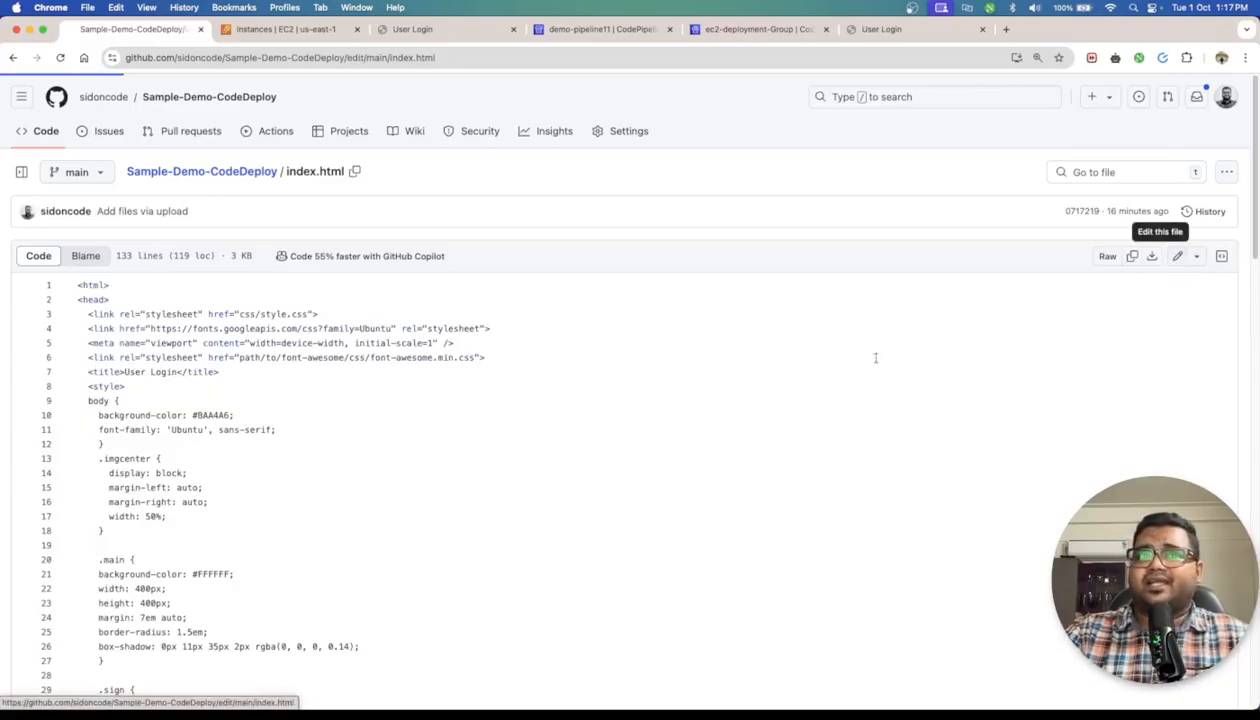
Below the Forgot Password line in index.html, add an h1 heading reading "Hello this a v2 version of Codepipeline Release"
{"action": "scroll", "coordinate": [659, 388], "scroll_direction": "down", "scroll_amount": 20}
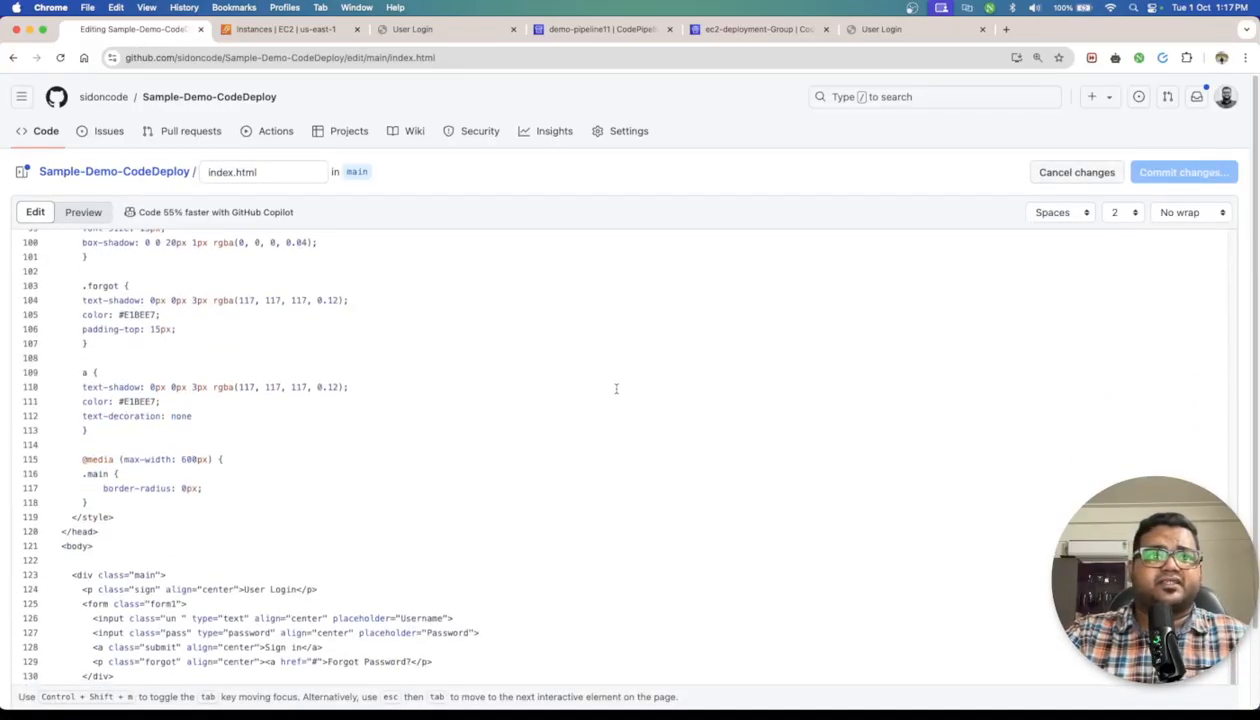
{"action": "scroll", "coordinate": [451, 586], "scroll_direction": "down", "scroll_amount": 2}
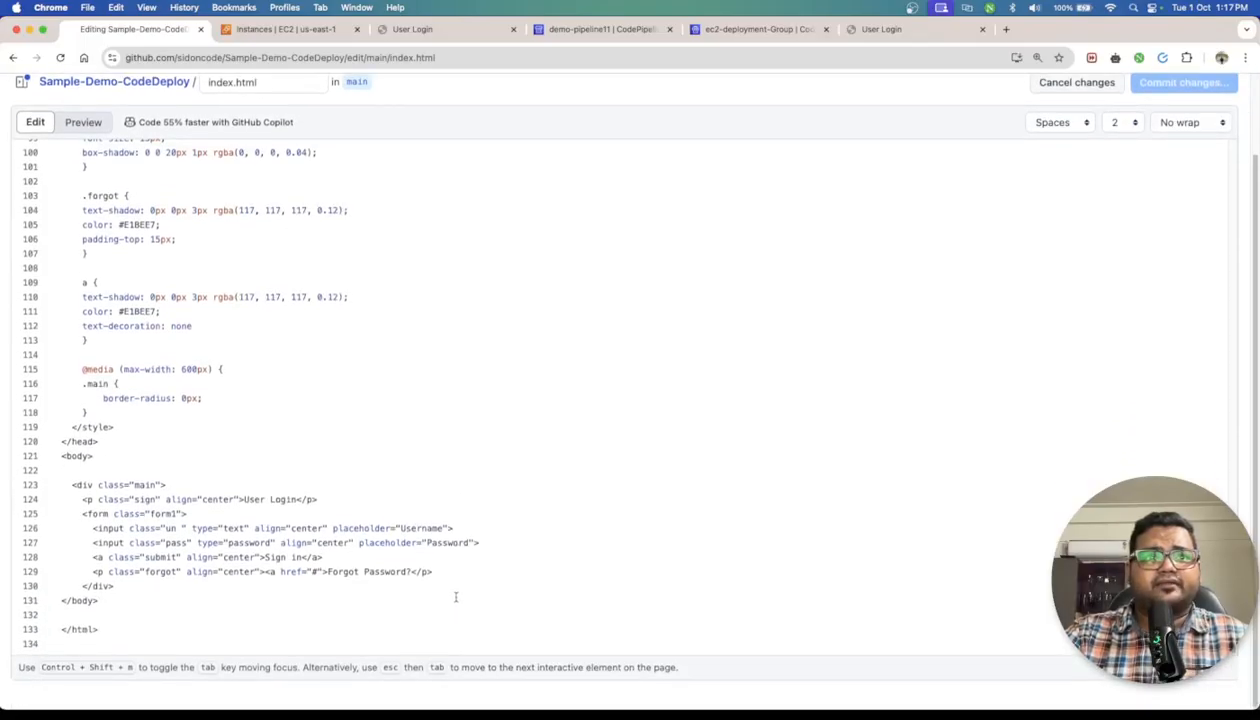
{"action": "left_click", "coordinate": [468, 573]}
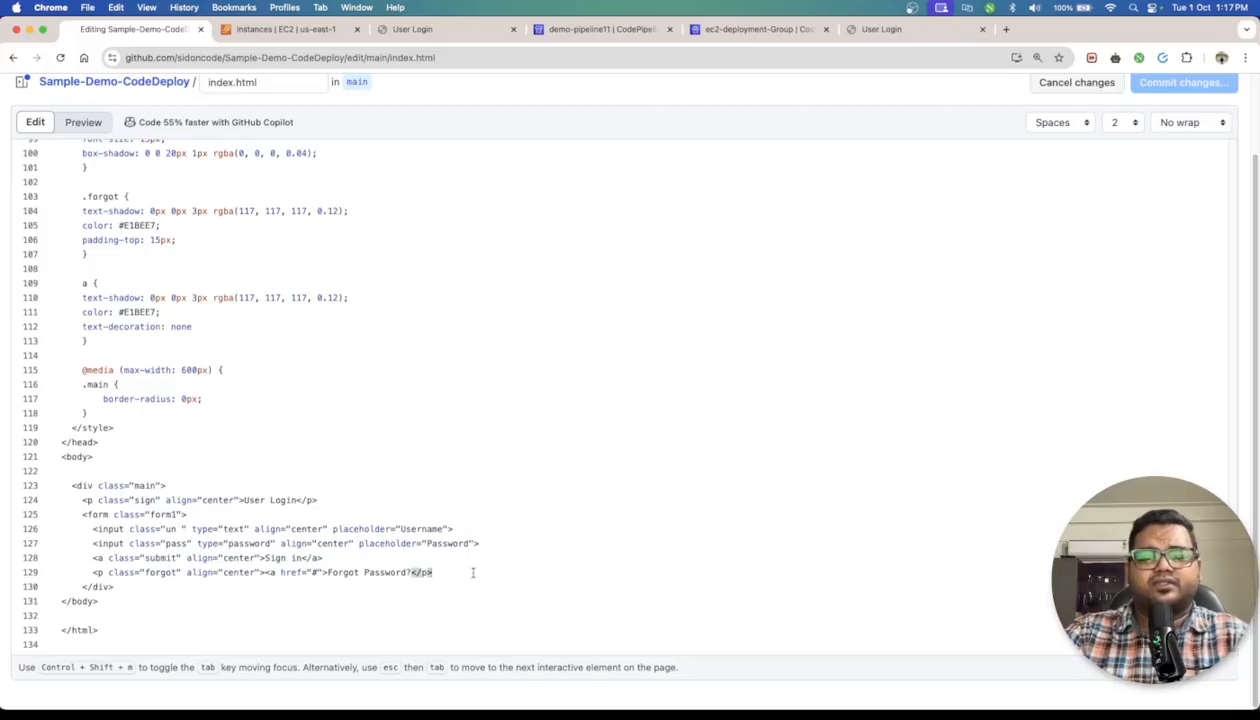
{"action": "key", "text": "Return"}
{"action": "key", "text": "Return"}
{"action": "type", "text": "<h1> Hell"}
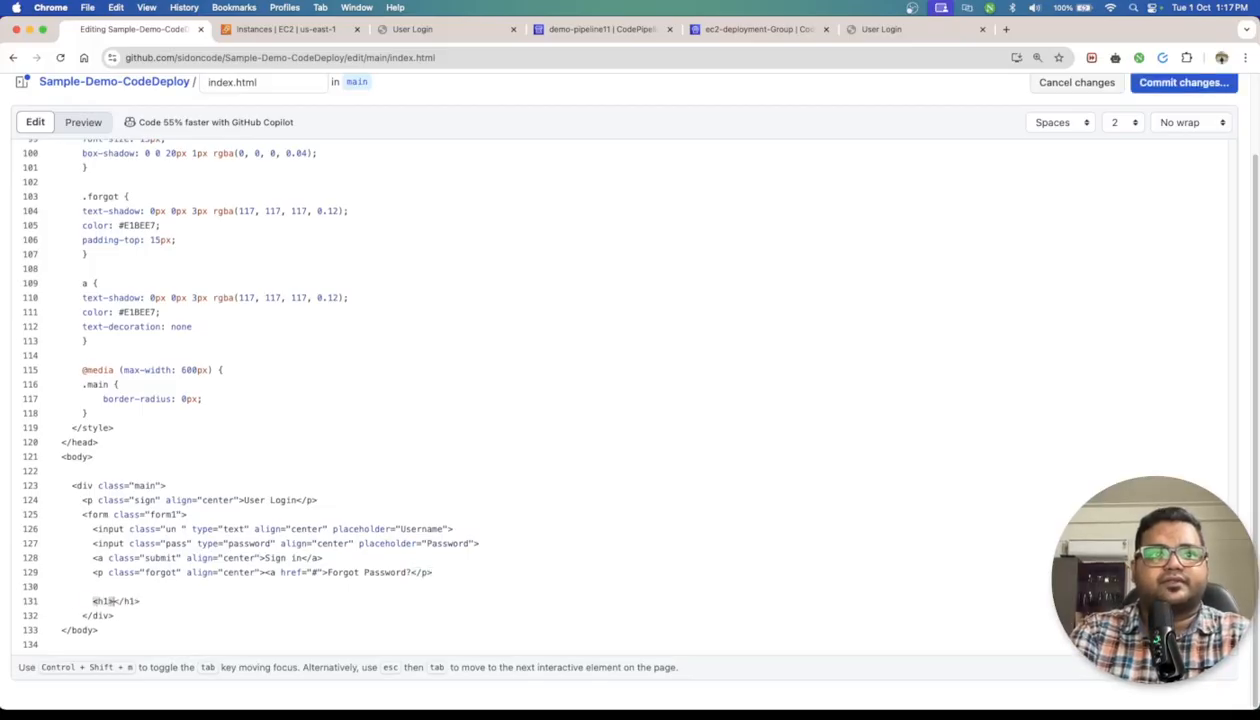
{"action": "type", "text": "o this a "}
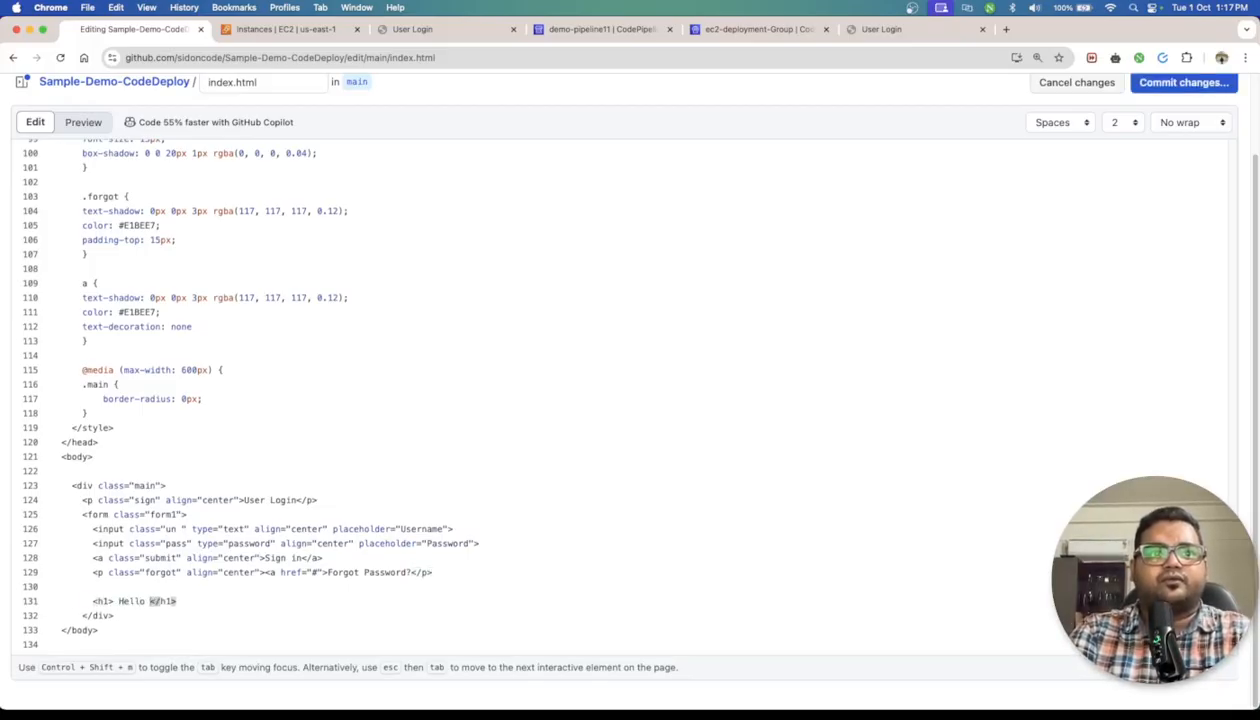
{"action": "type", "text": "v2 "}
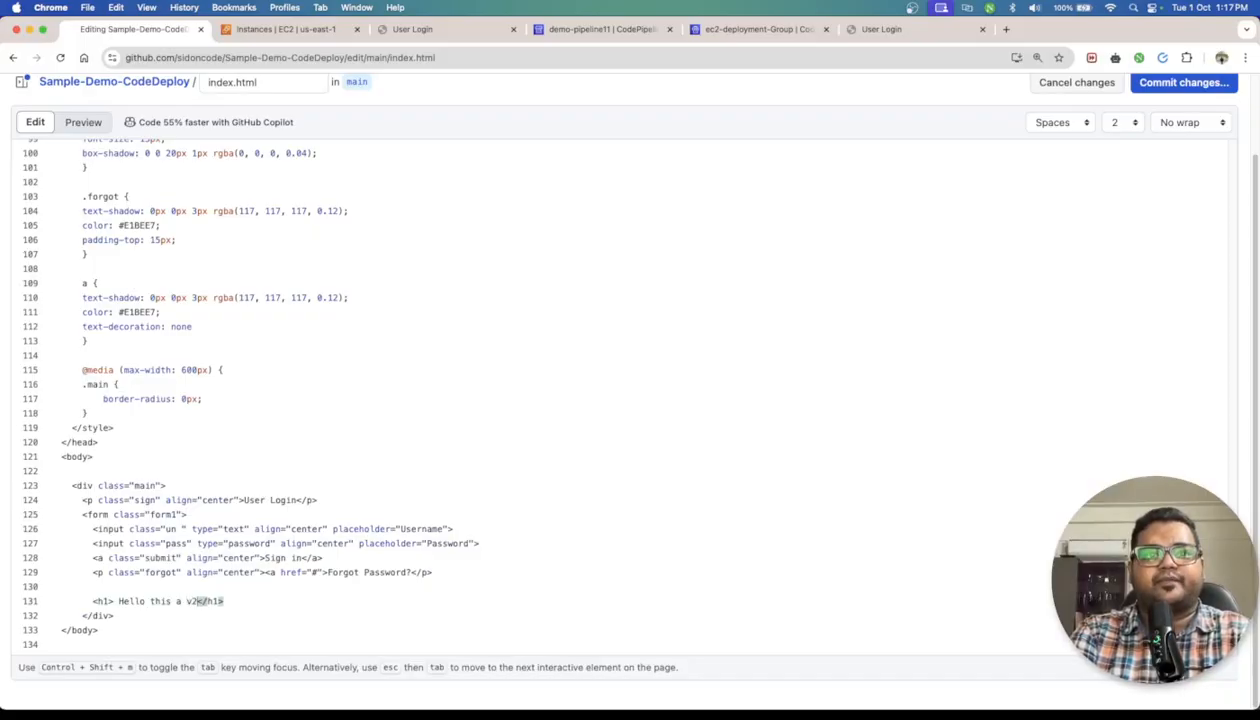
{"action": "type", "text": "version of Codepi"}
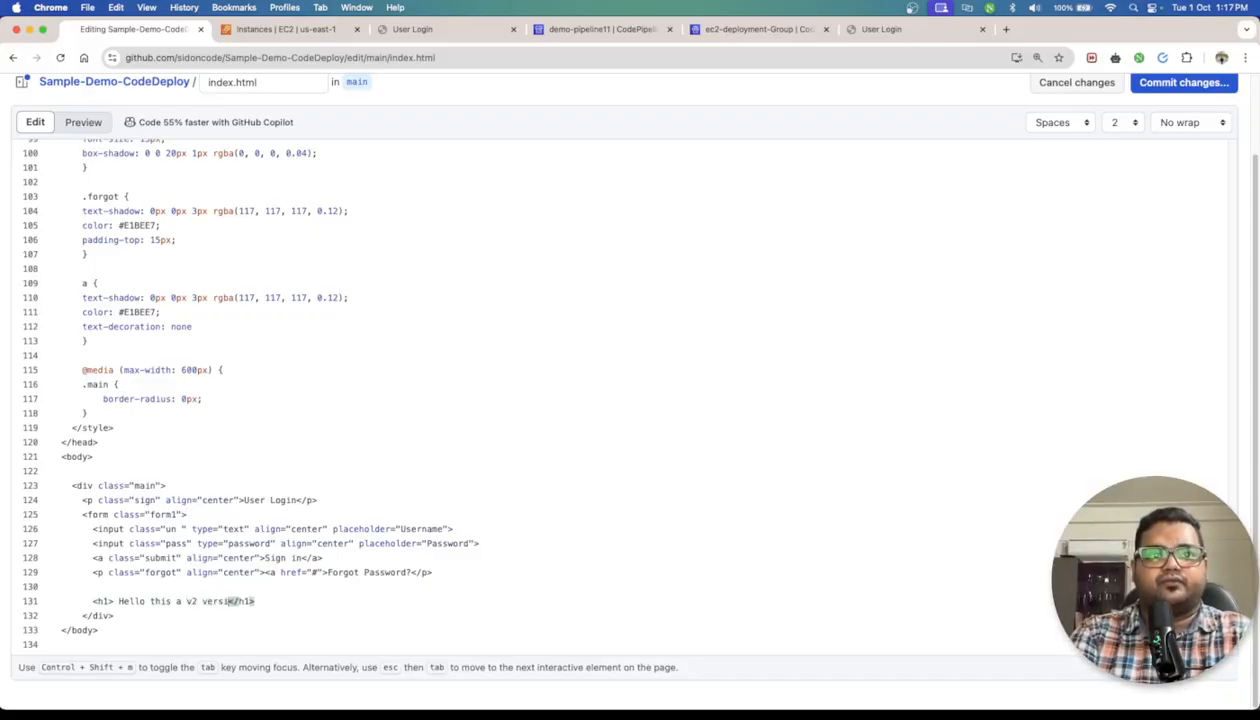
{"action": "type", "text": "peline Rea"}
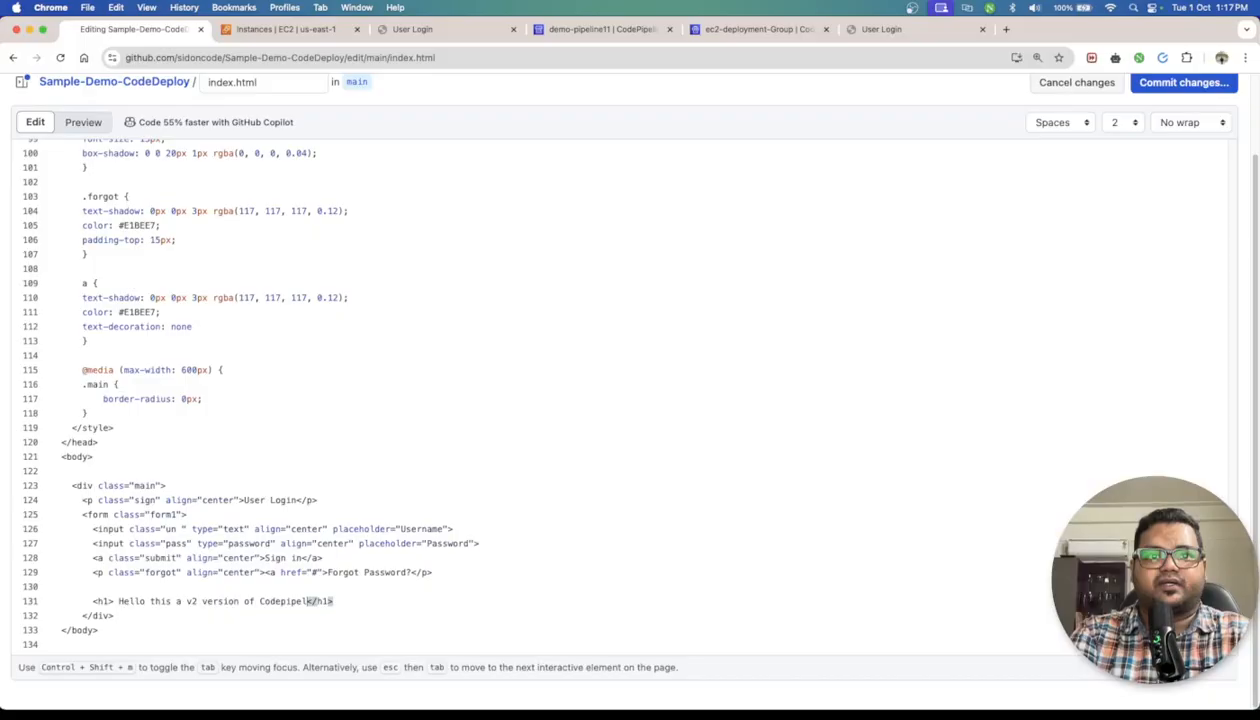
{"action": "type", "text": "lease"}
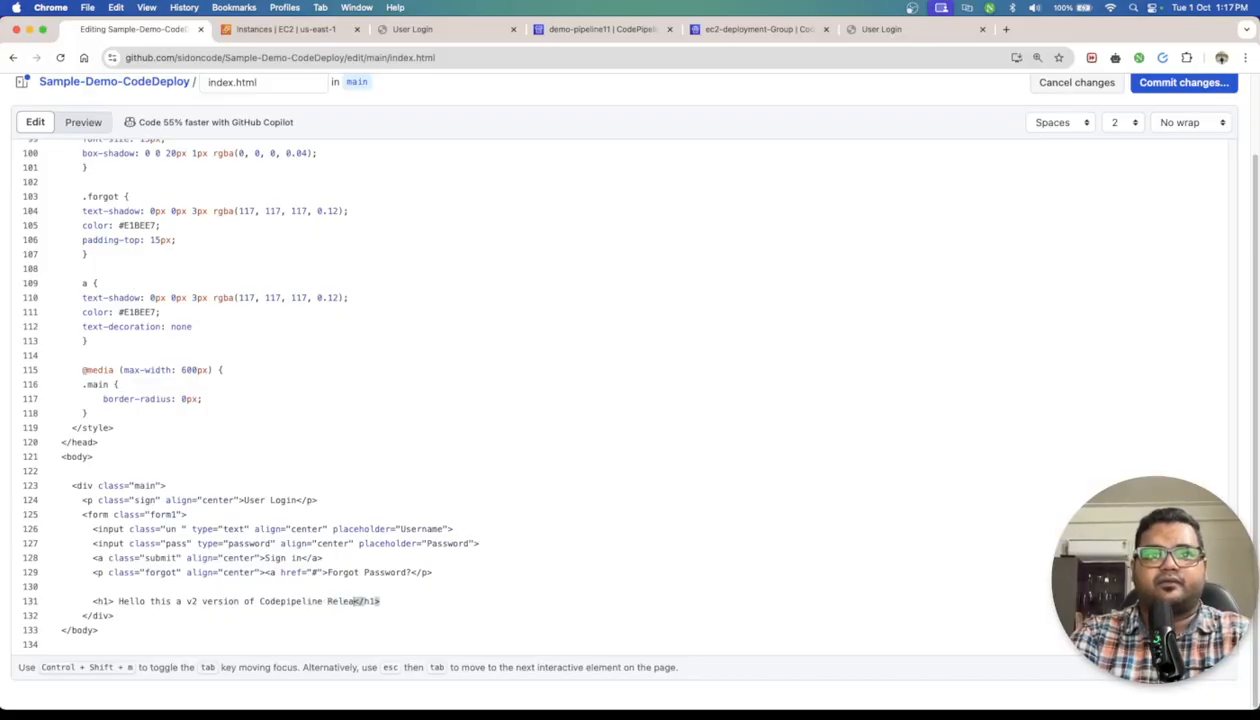
Commit the edited index.html to the repository and return to the beginning of the file
{"action": "left_click", "coordinate": [1183, 83]}
{"action": "left_click", "coordinate": [757, 548]}
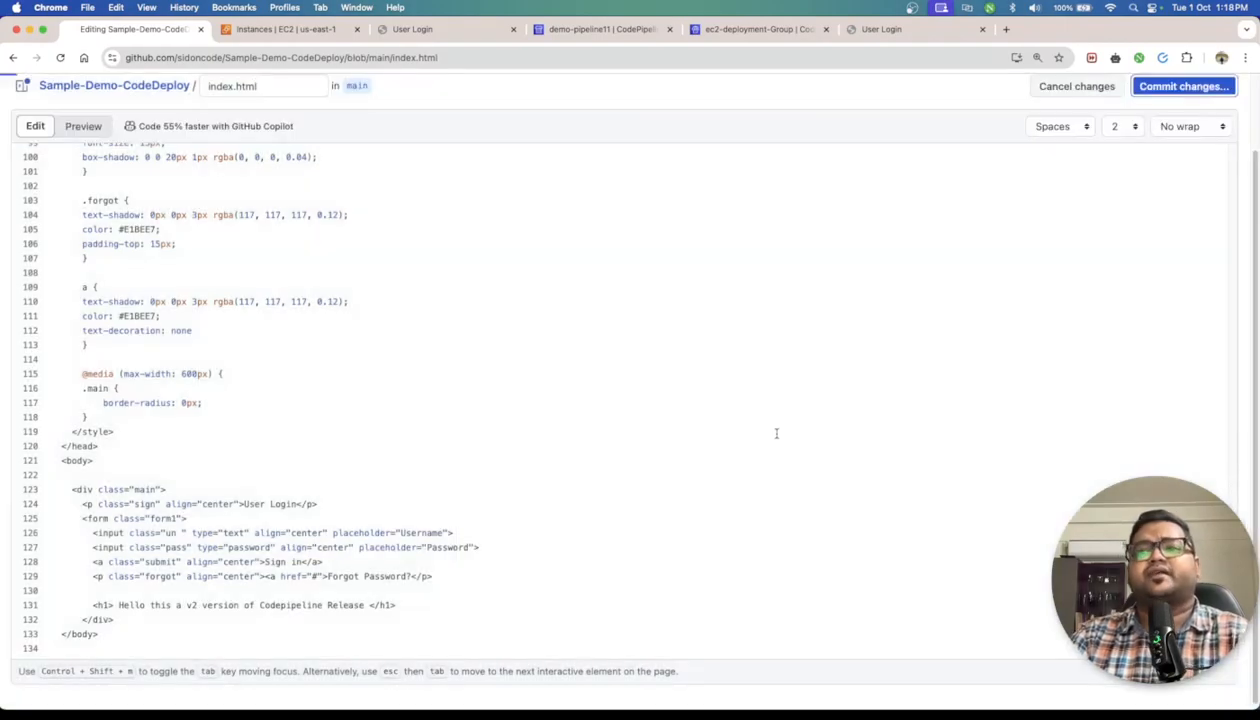
{"action": "scroll", "coordinate": [776, 433], "scroll_direction": "up", "scroll_amount": 5}
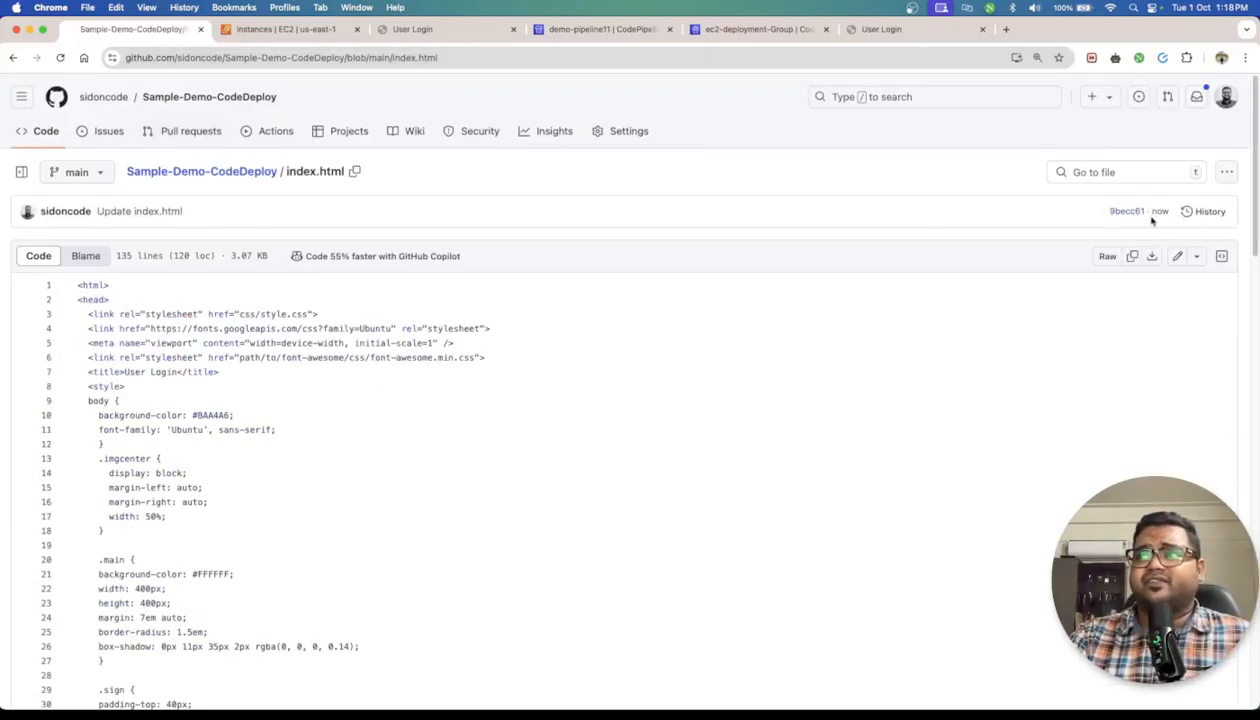
Switch back to demo-pipeline11 and examine how its Source and Deploy stages react to the new commit
{"action": "left_click", "coordinate": [600, 29]}
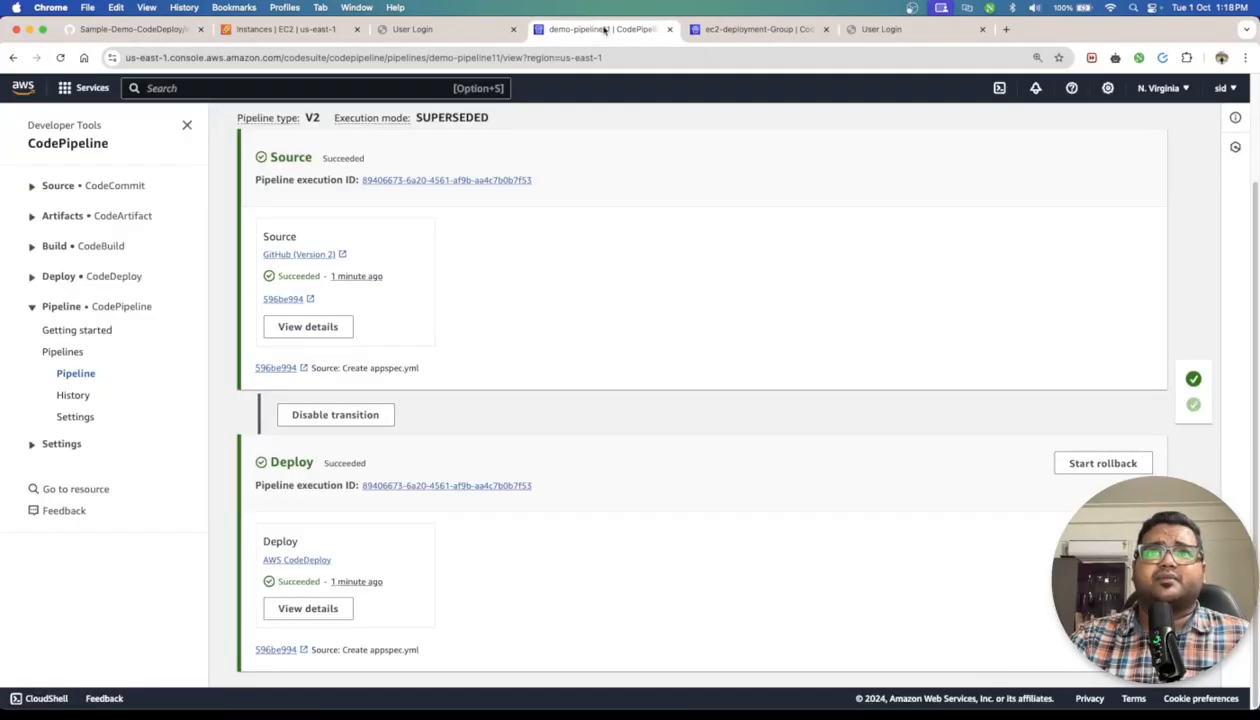
{"action": "scroll", "coordinate": [600, 235], "scroll_direction": "down", "scroll_amount": 2}
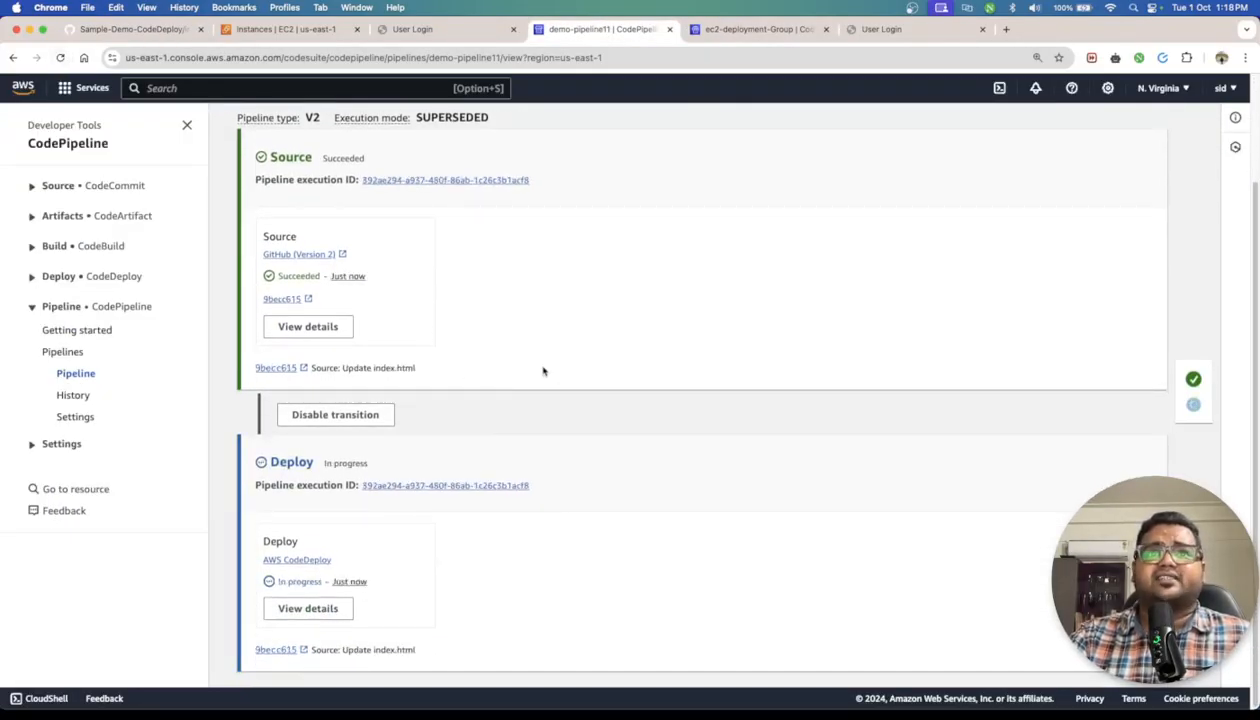
{"action": "scroll", "coordinate": [540, 366], "scroll_direction": "up", "scroll_amount": 1}
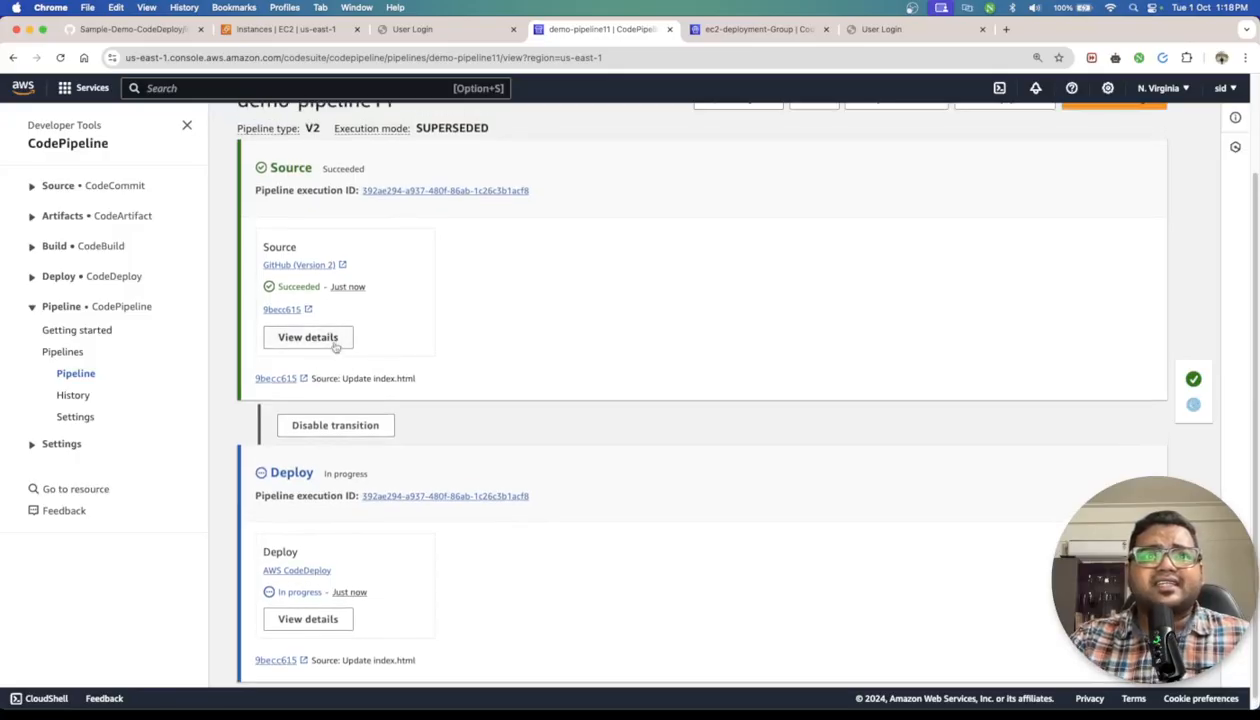
Open the latest "Update index.html" commit in the GitHub repository, dismiss the line-height notice, and examine its changed lines and commit ID
{"action": "left_click_drag", "start_coordinate": [415, 378], "coordinate": [309, 378]}
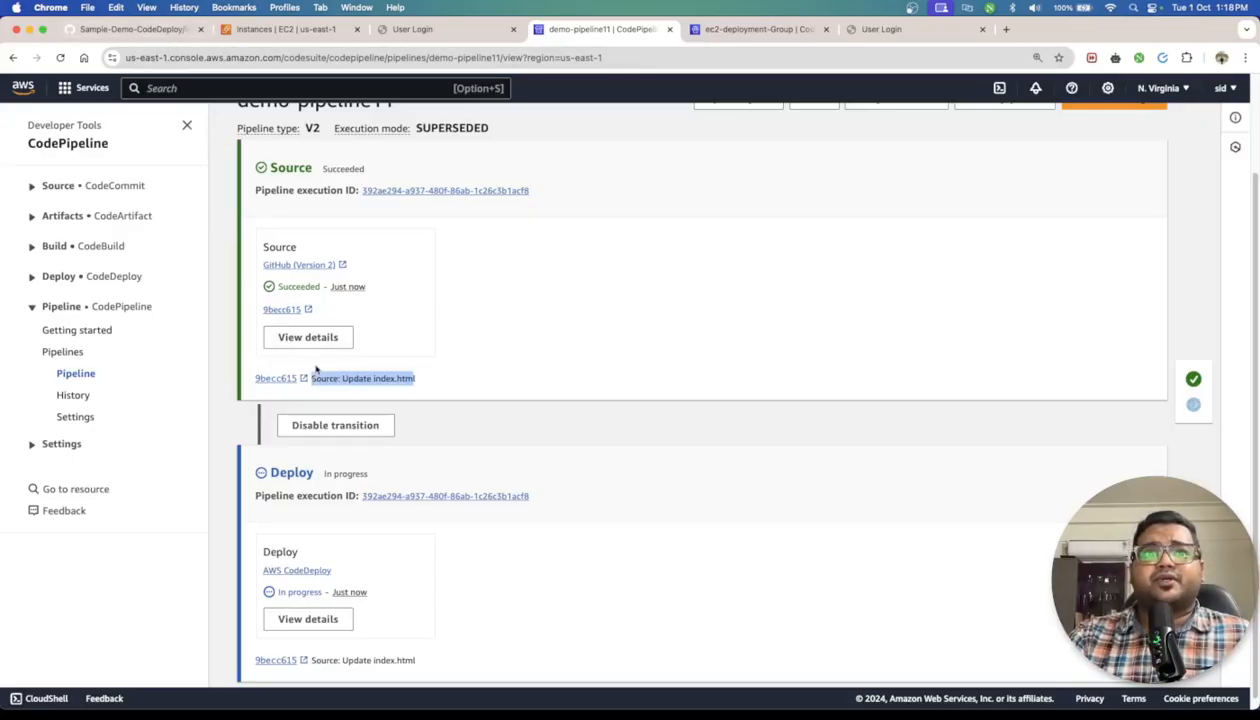
{"action": "left_click", "coordinate": [160, 37]}
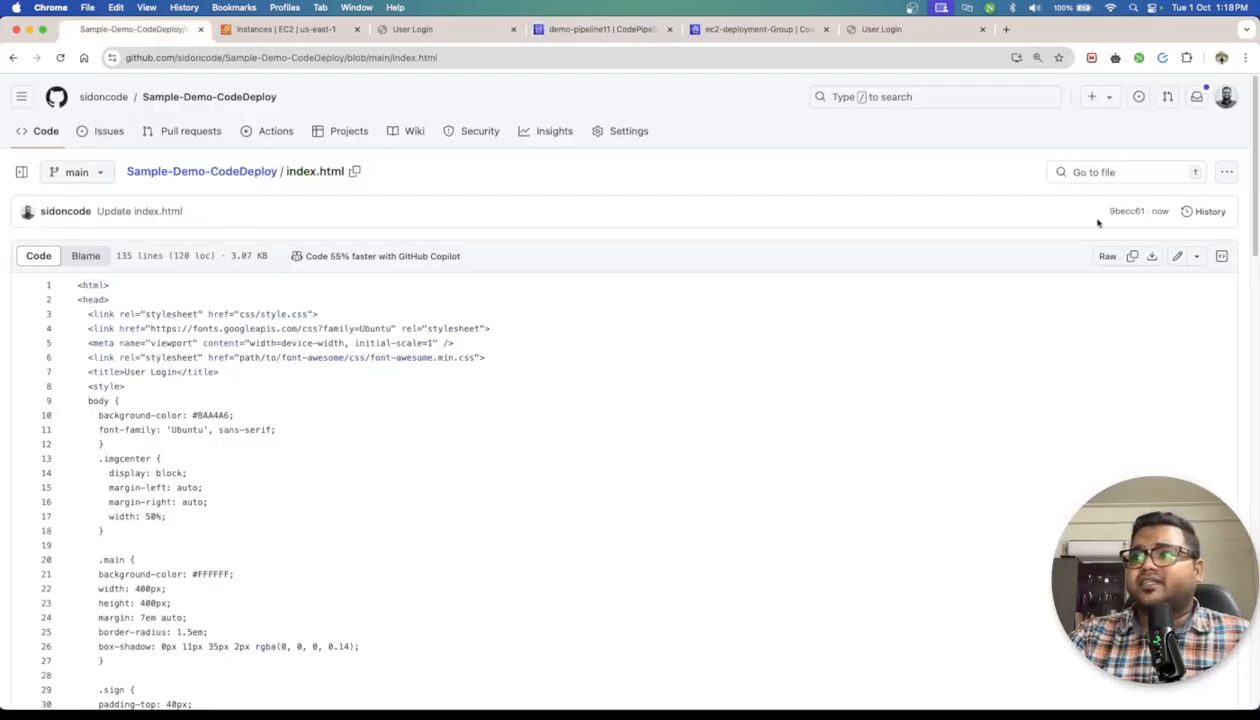
{"action": "left_click", "coordinate": [1127, 211]}
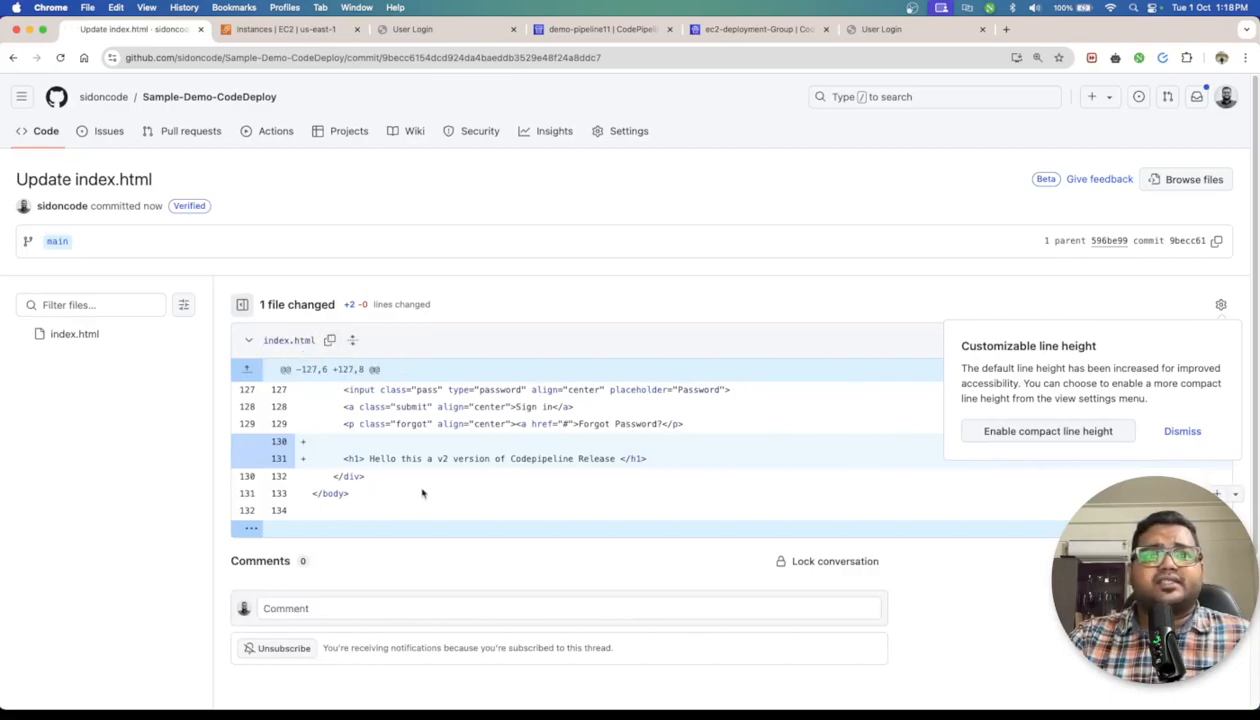
{"action": "left_click", "coordinate": [1178, 431]}
{"action": "scroll", "coordinate": [385, 537], "scroll_direction": "down", "scroll_amount": 3}
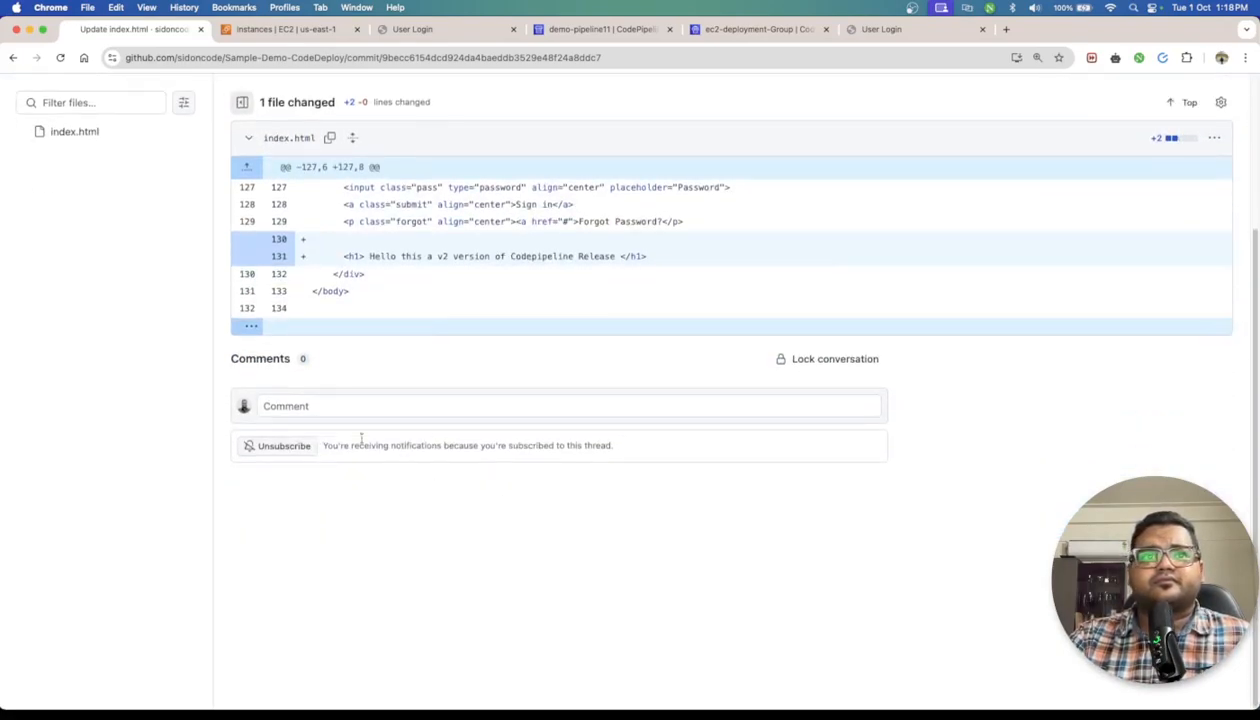
{"action": "scroll", "coordinate": [385, 530], "scroll_direction": "up", "scroll_amount": 3}
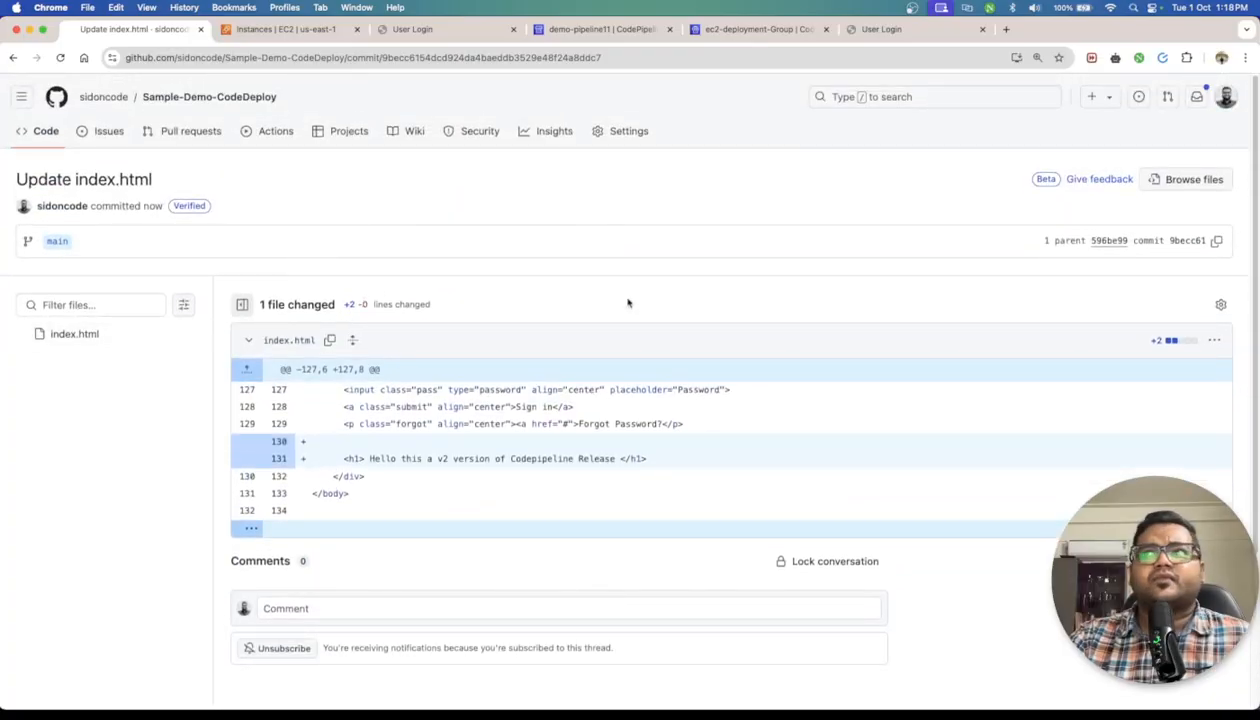
{"action": "double_click", "coordinate": [1172, 241]}
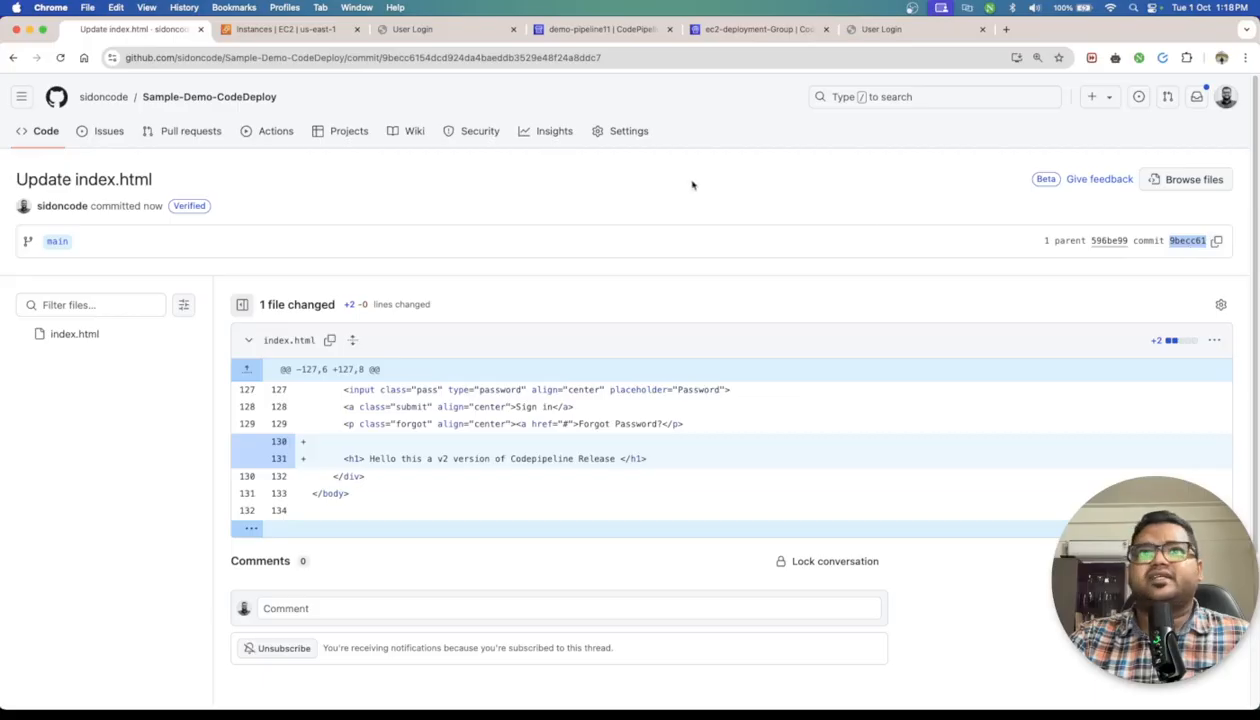
Return to demo-pipeline11 to compare its Source commit ID with the GitHub commit and check the Deploy stage status
{"action": "left_click", "coordinate": [318, 30]}
{"action": "left_click", "coordinate": [600, 29]}
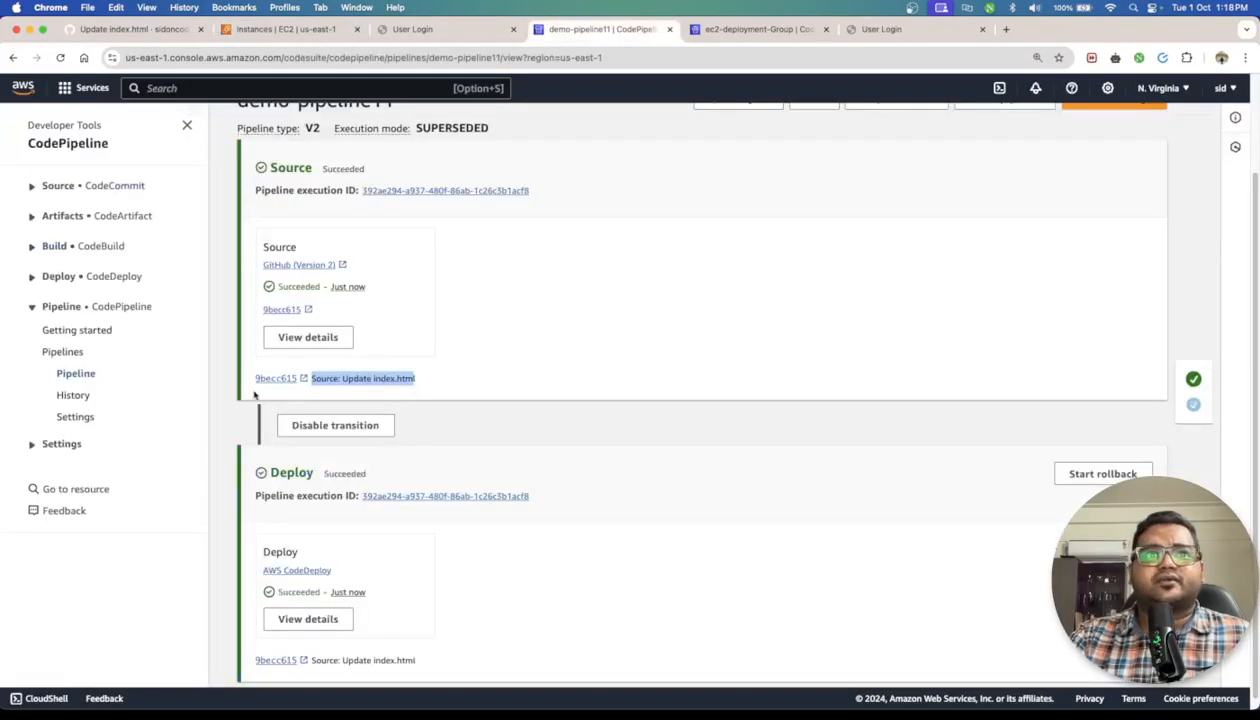
{"action": "left_click", "coordinate": [593, 382]}
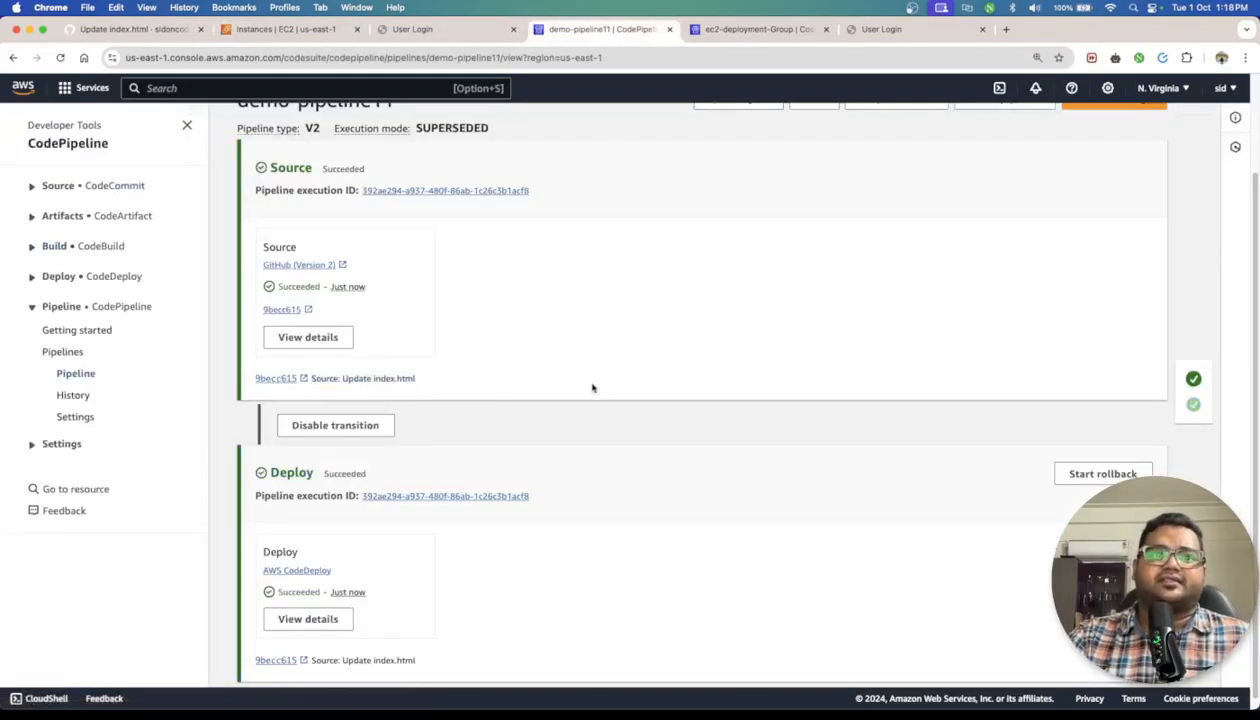
Reload the deployed User Login page at 44.201.89.15 to check for the v2 heading, and close the other User Login tab
{"action": "left_click", "coordinate": [903, 29]}
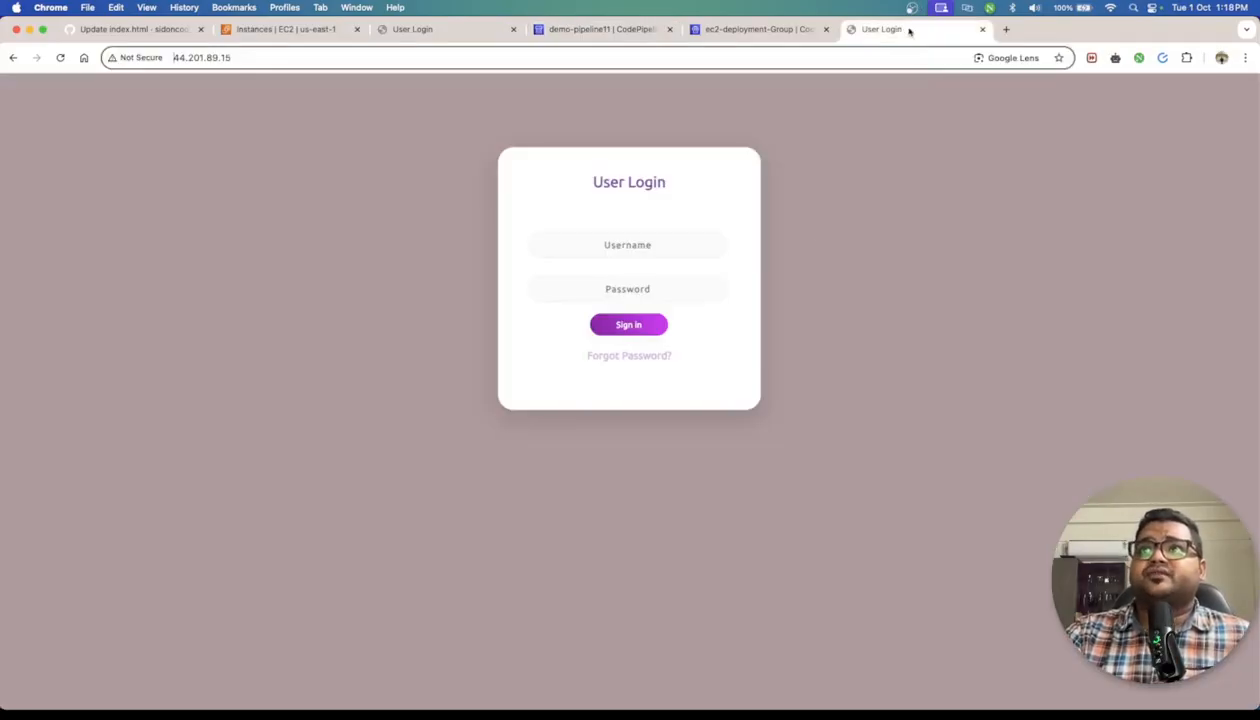
{"action": "left_click", "coordinate": [60, 57]}
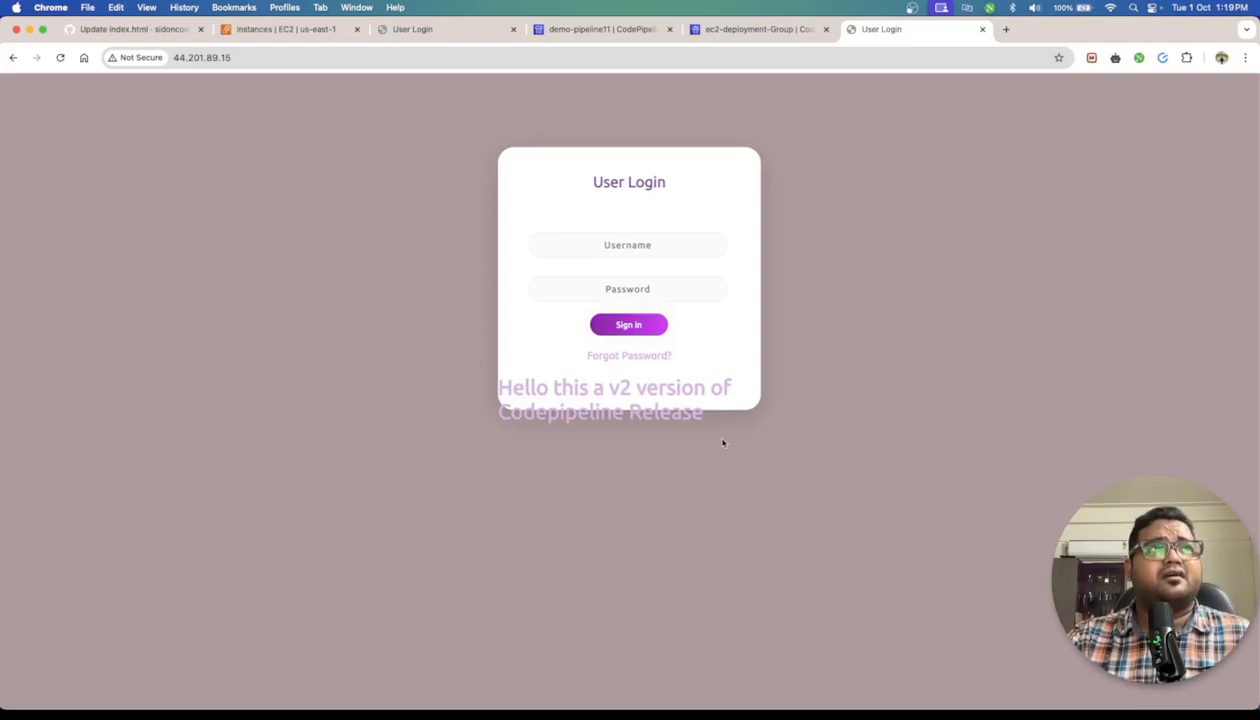
{"action": "left_click", "coordinate": [422, 38]}
{"action": "left_click", "coordinate": [512, 30]}
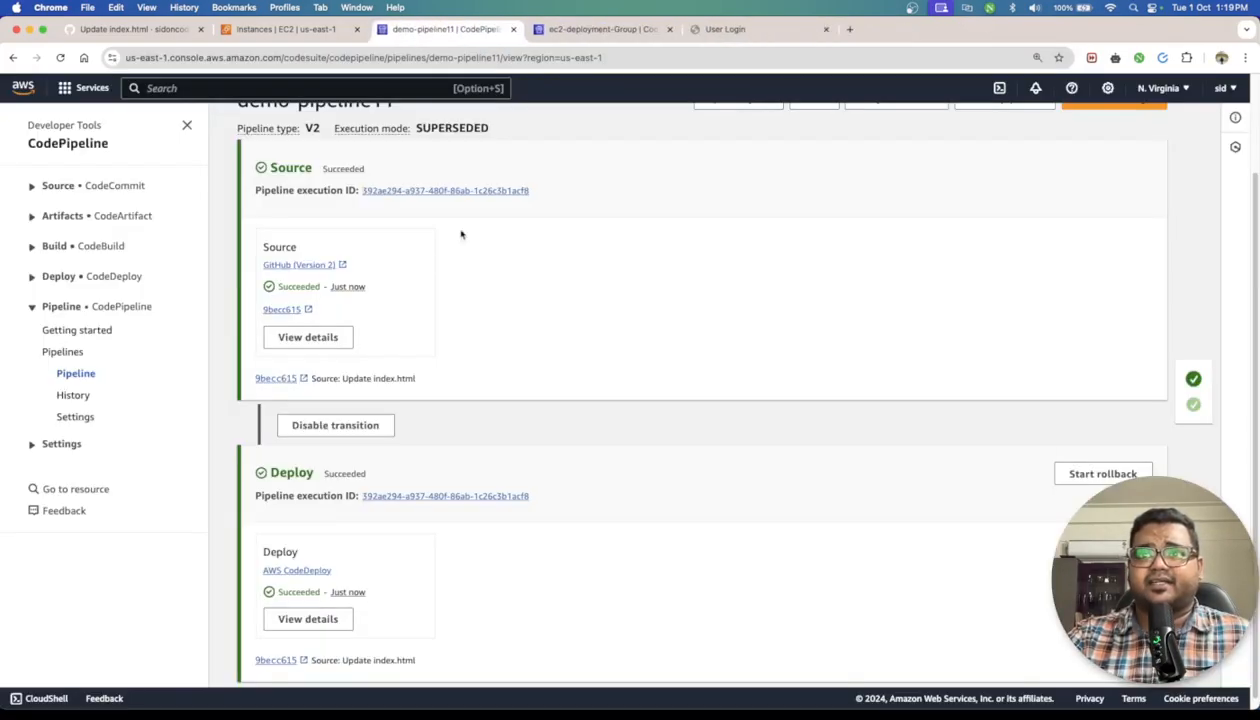
{"action": "left_click", "coordinate": [738, 30]}
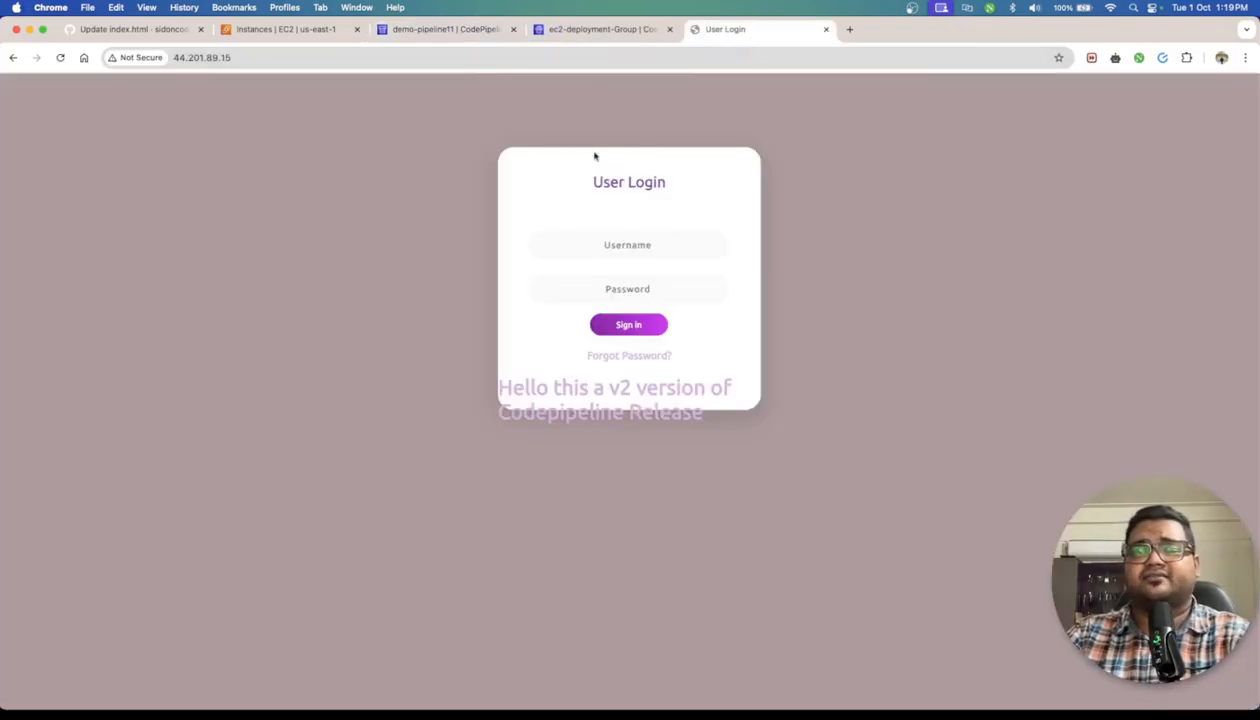